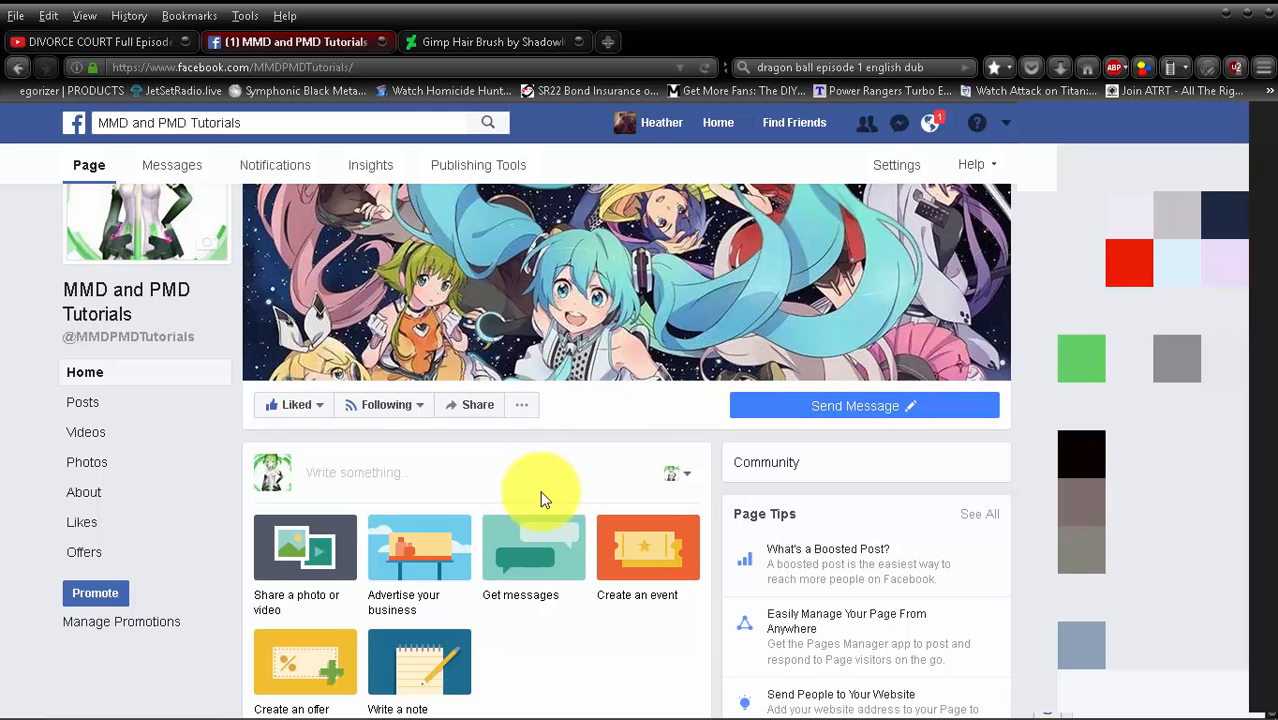
# Step: Look through the posts, videos and photos on the MMD and PMD Tutorials Facebook page
pyautogui.scroll(-7, 541, 498)
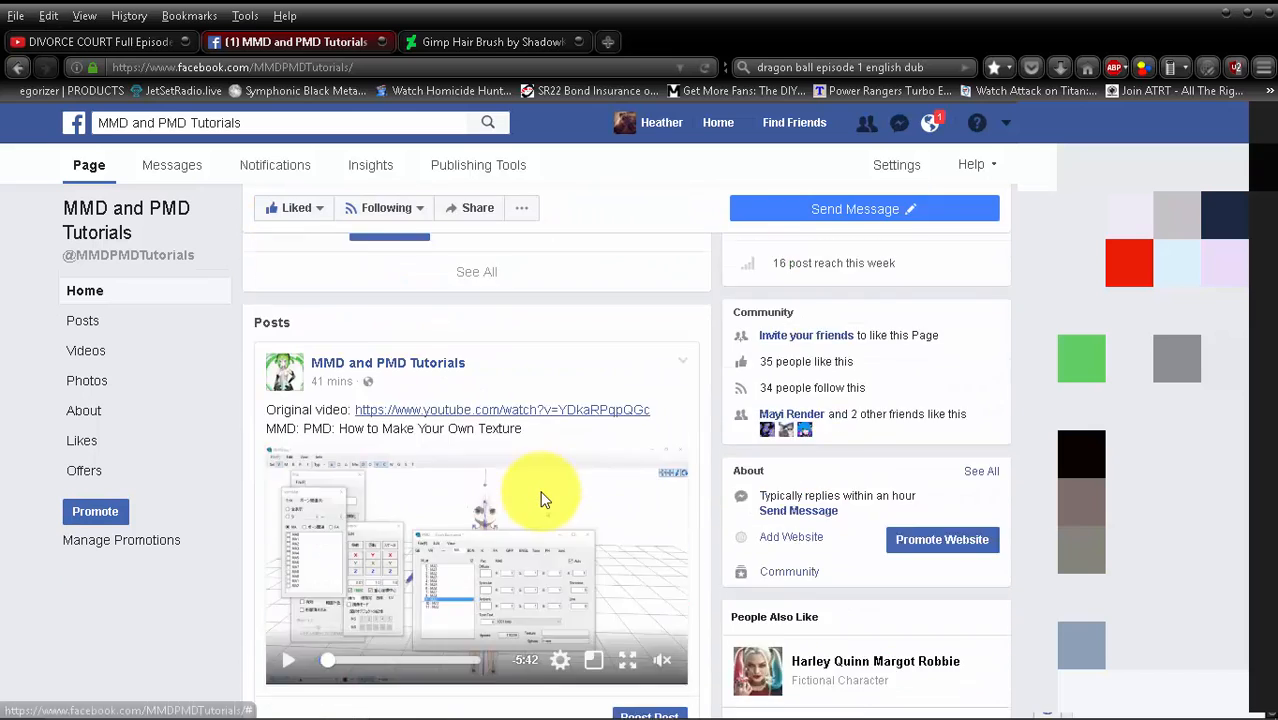
pyautogui.scroll(-2, 541, 498)
pyautogui.scroll(1, 599, 494)
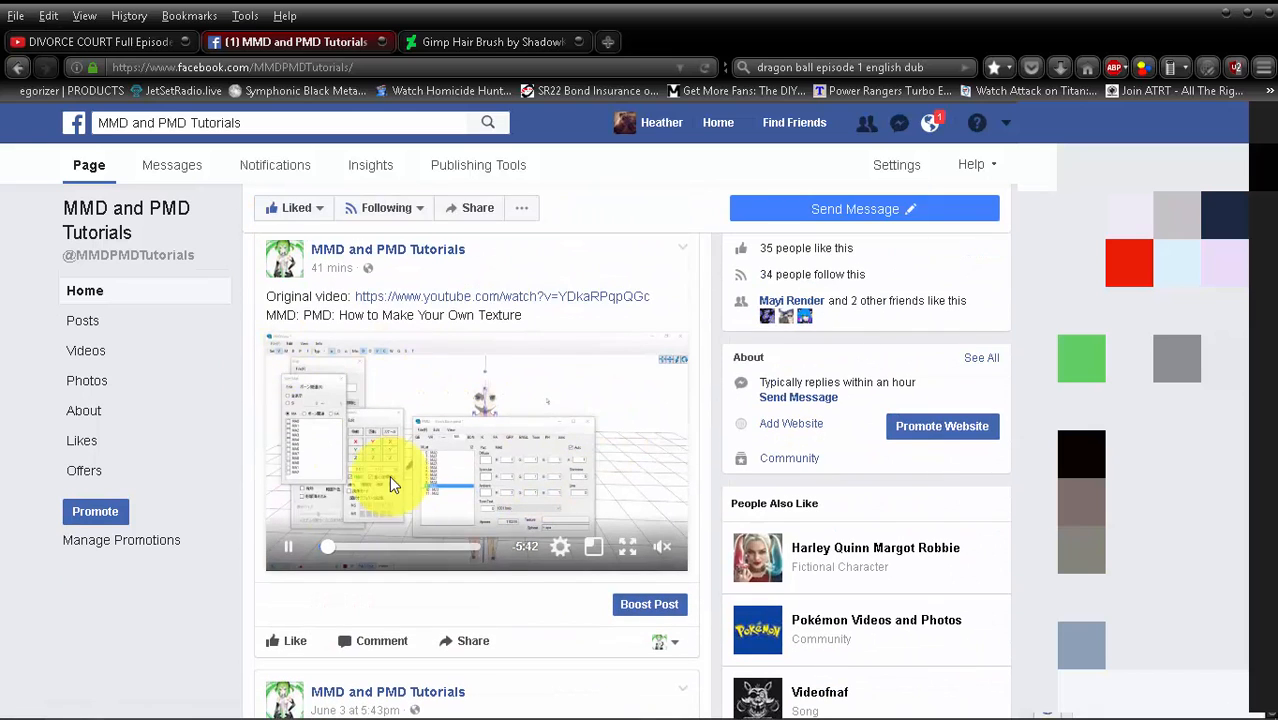
pyautogui.scroll(-3, 430, 510)
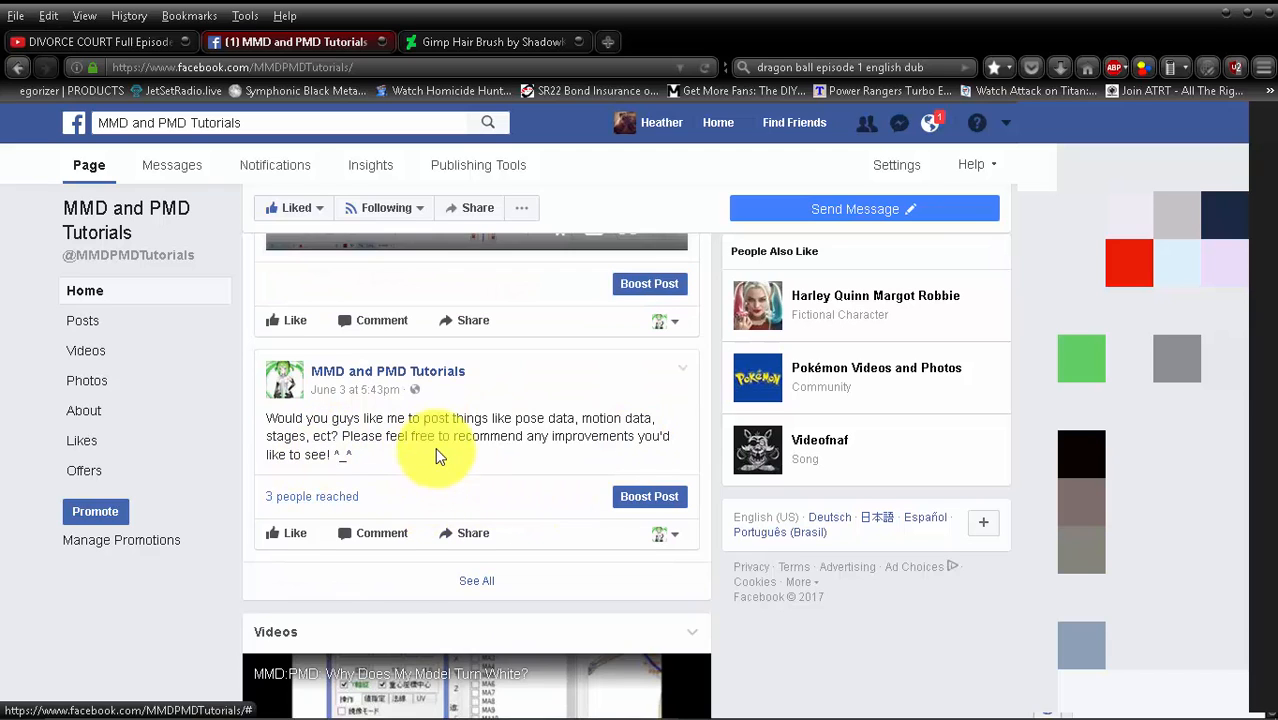
pyautogui.scroll(-2, 440, 455)
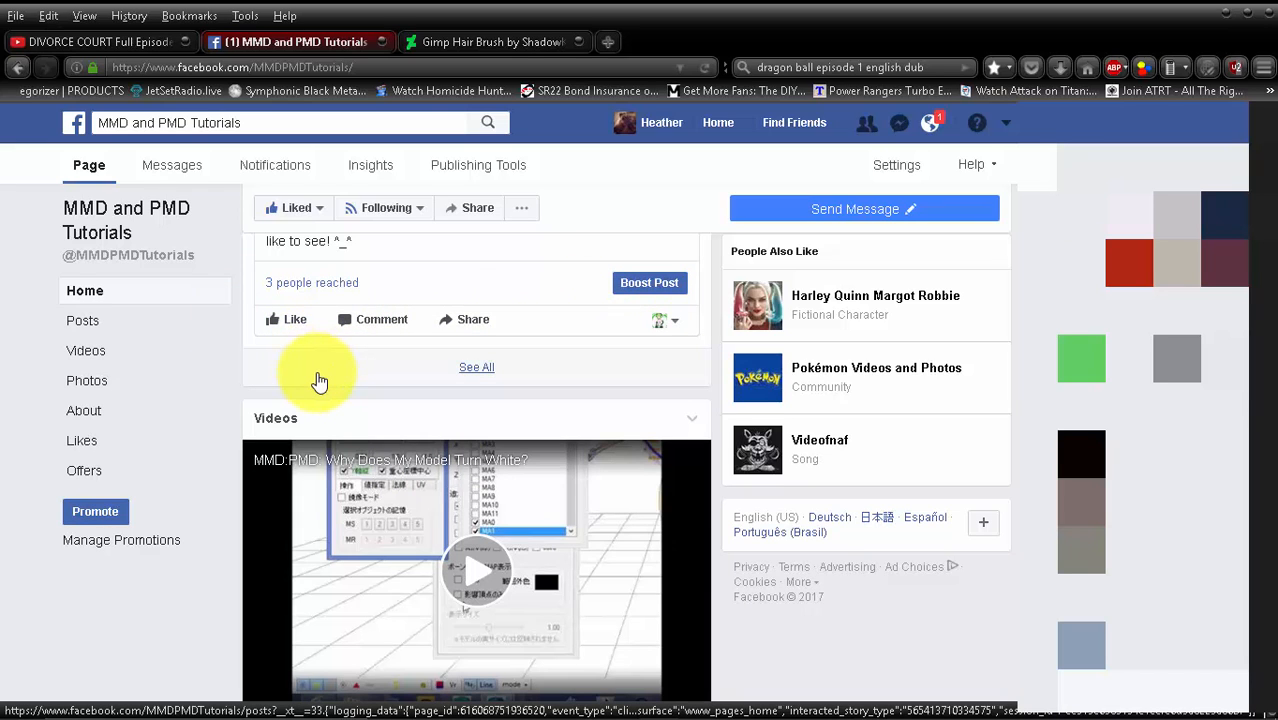
pyautogui.scroll(-6, 317, 380)
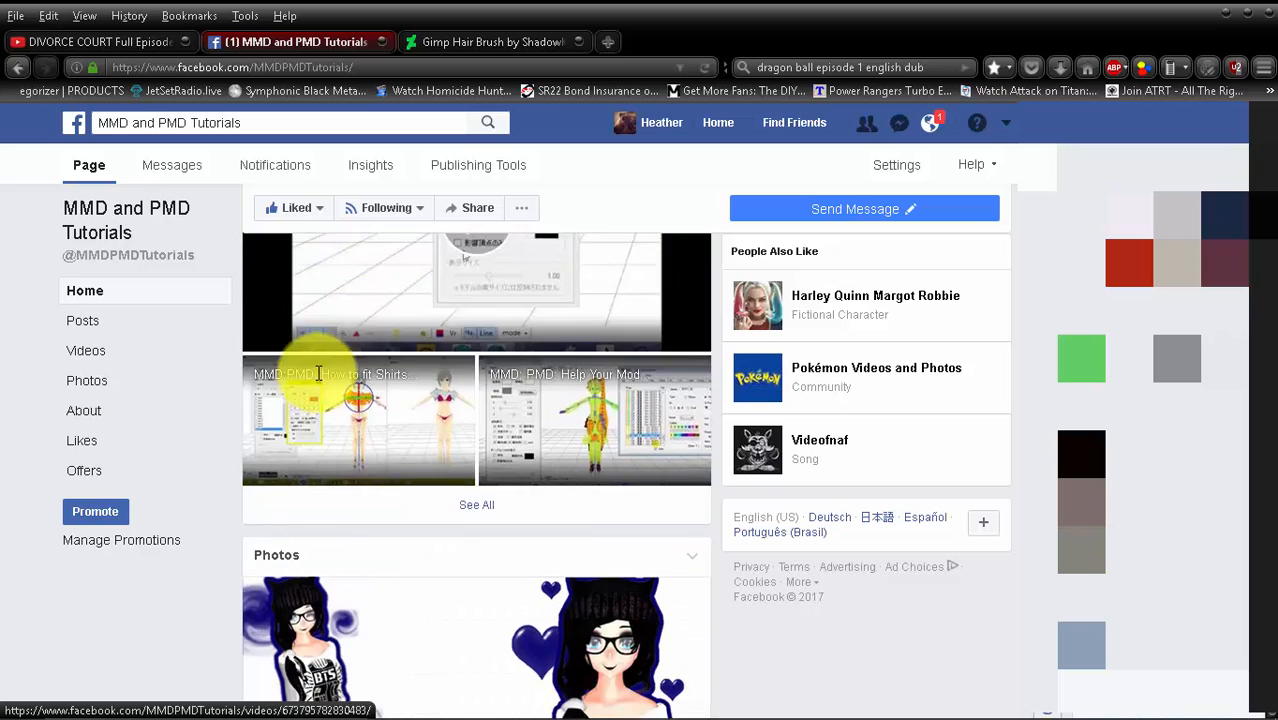
pyautogui.scroll(-3, 365, 528)
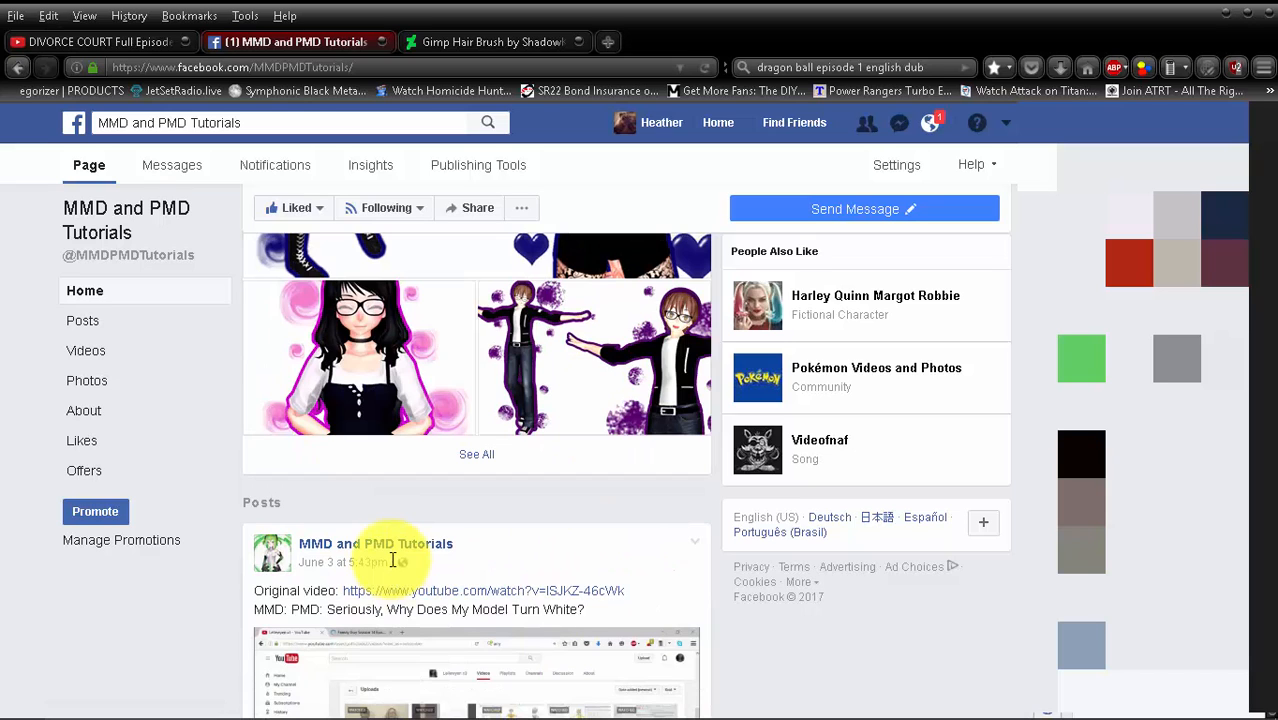
pyautogui.scroll(-3, 392, 560)
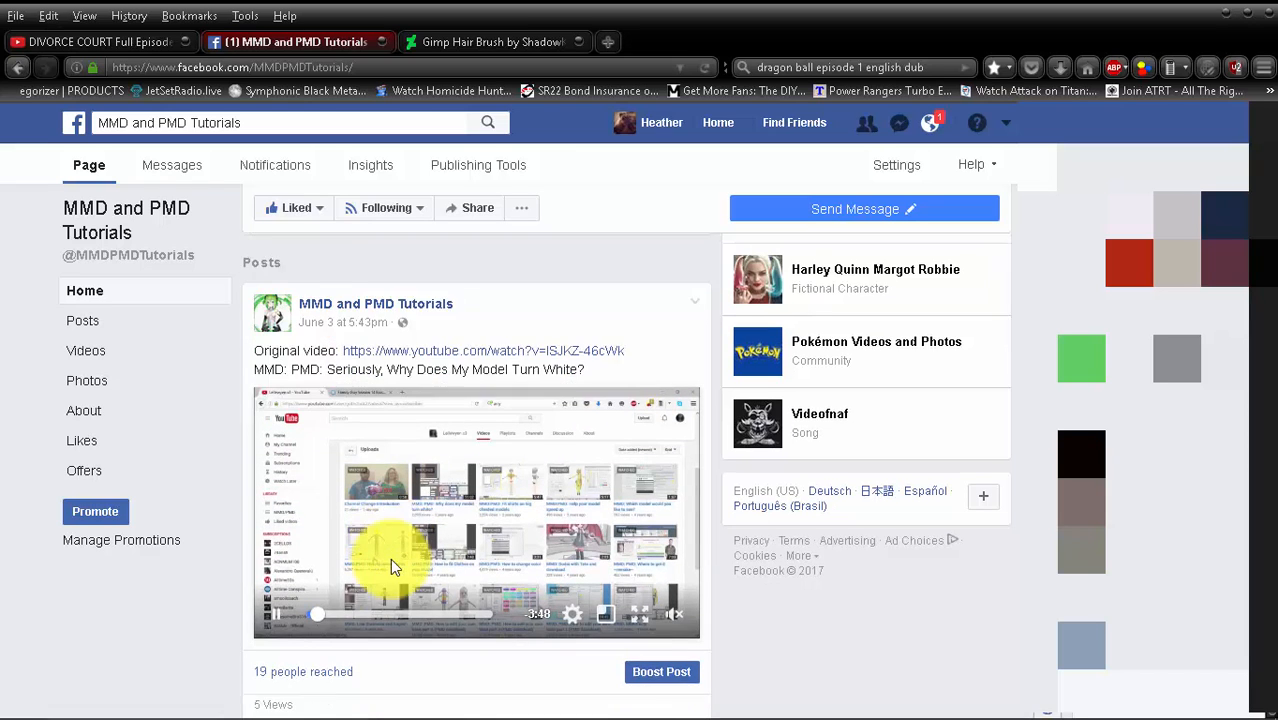
pyautogui.scroll(-2, 390, 558)
pyautogui.scroll(-2, 495, 411)
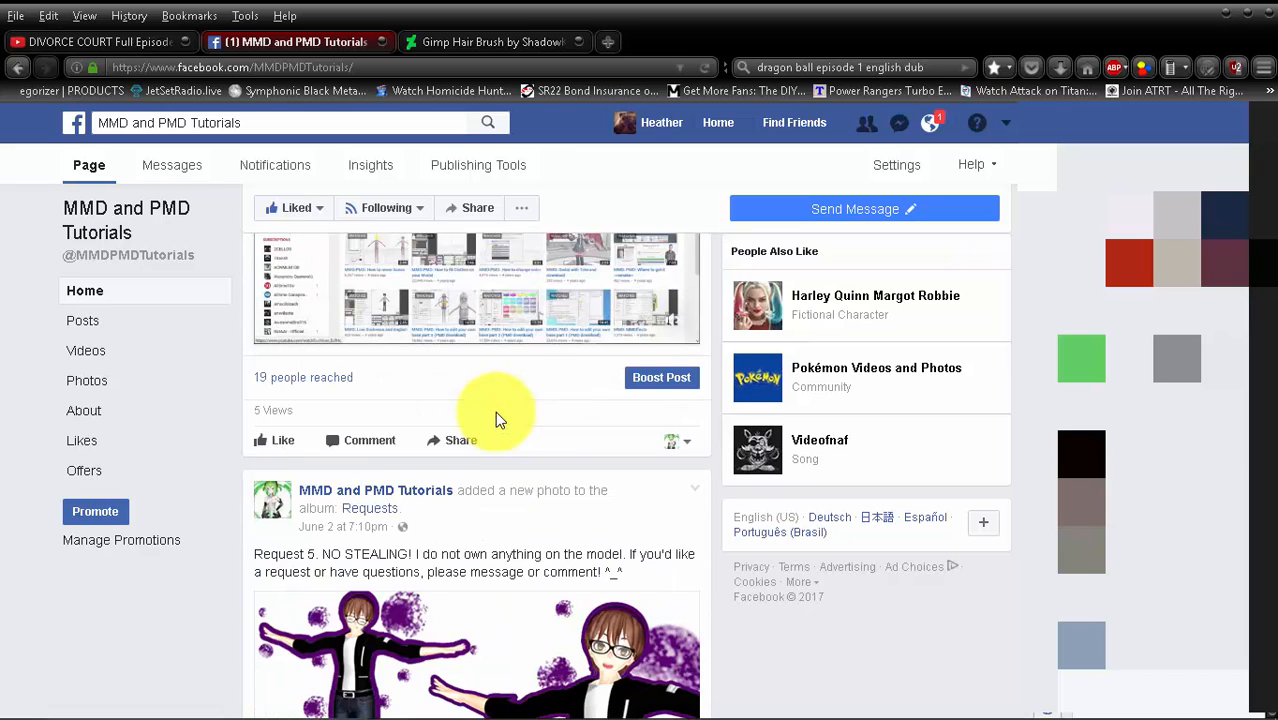
pyautogui.scroll(-2, 495, 411)
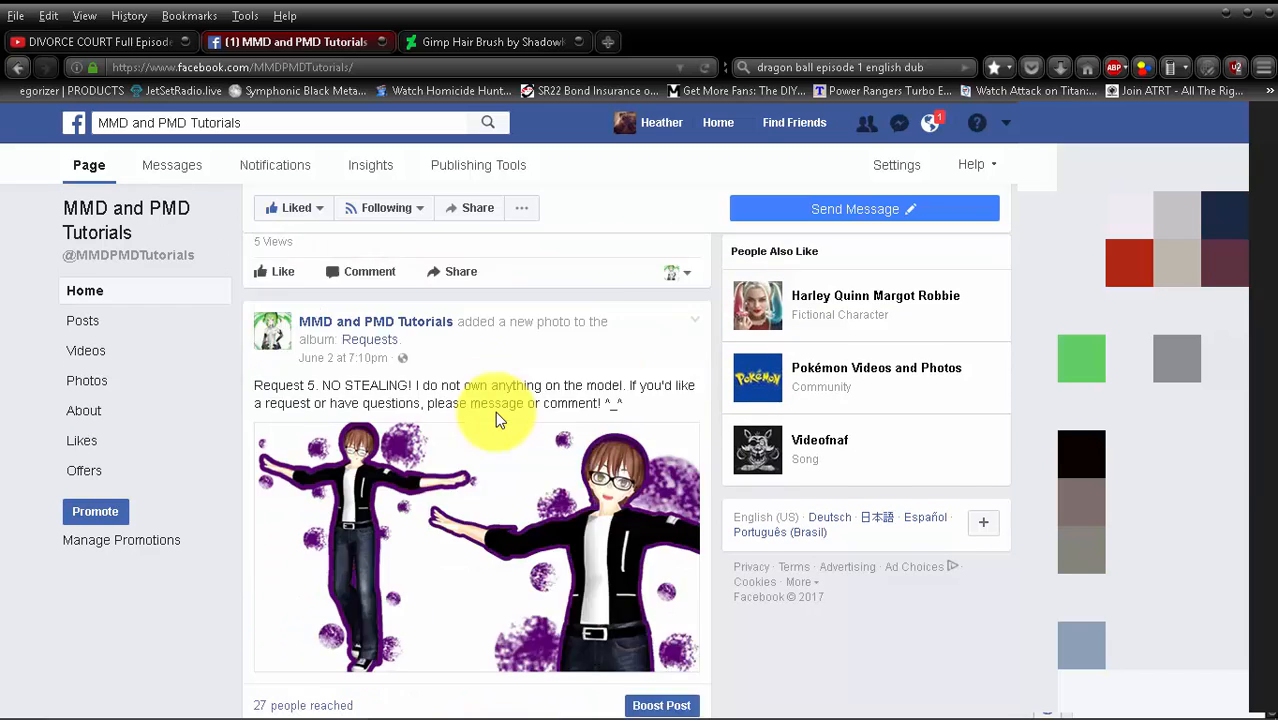
pyautogui.scroll(-10, 495, 411)
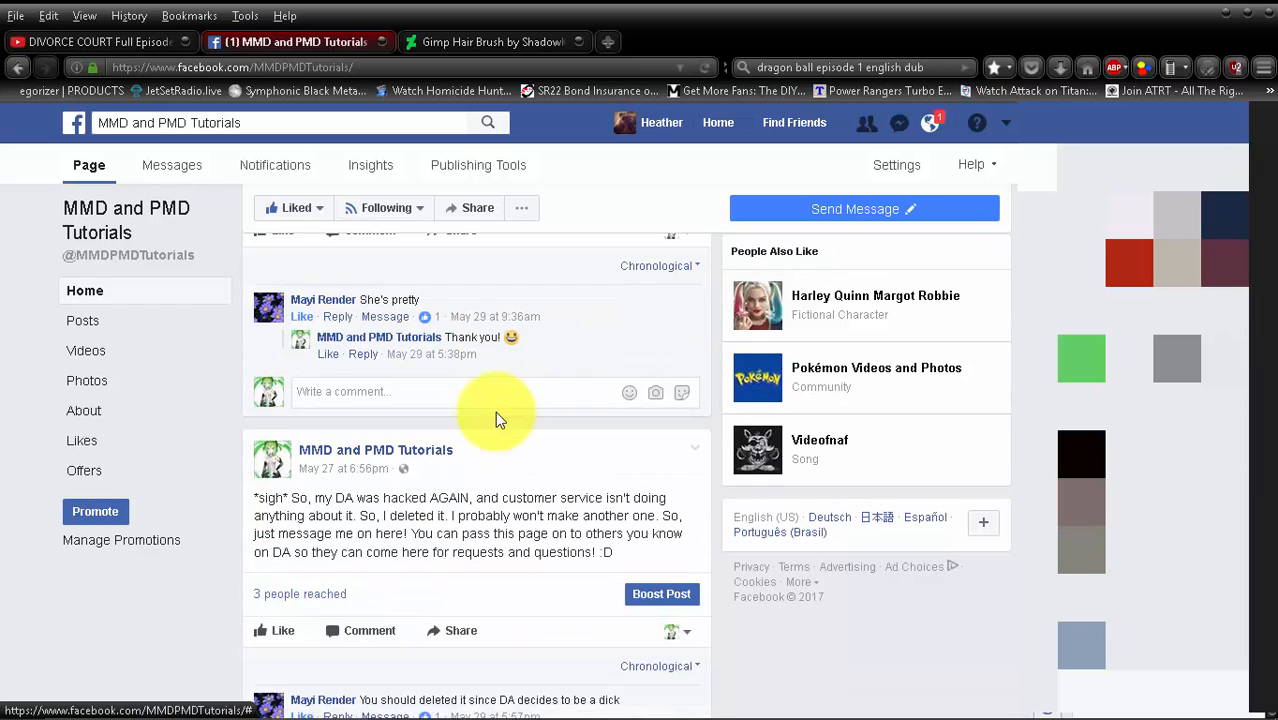
pyautogui.scroll(-1, 495, 420)
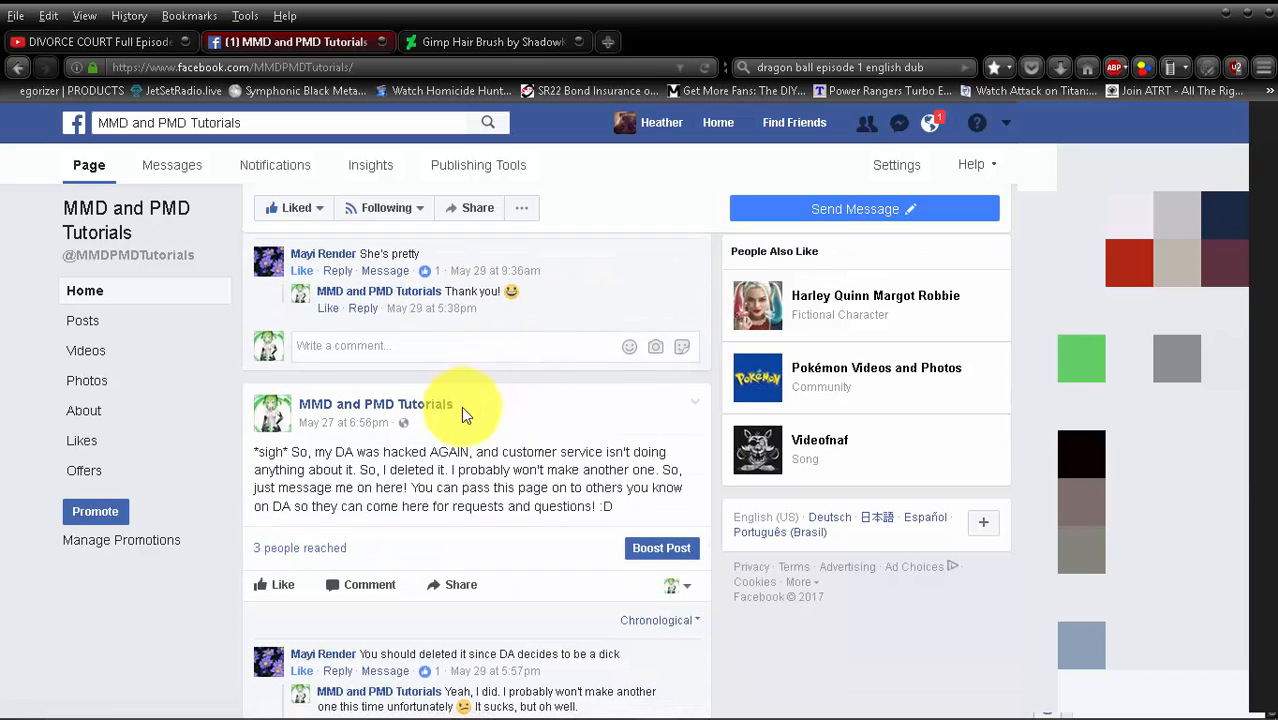
pyautogui.scroll(-4, 461, 406)
pyautogui.scroll(-5, 461, 403)
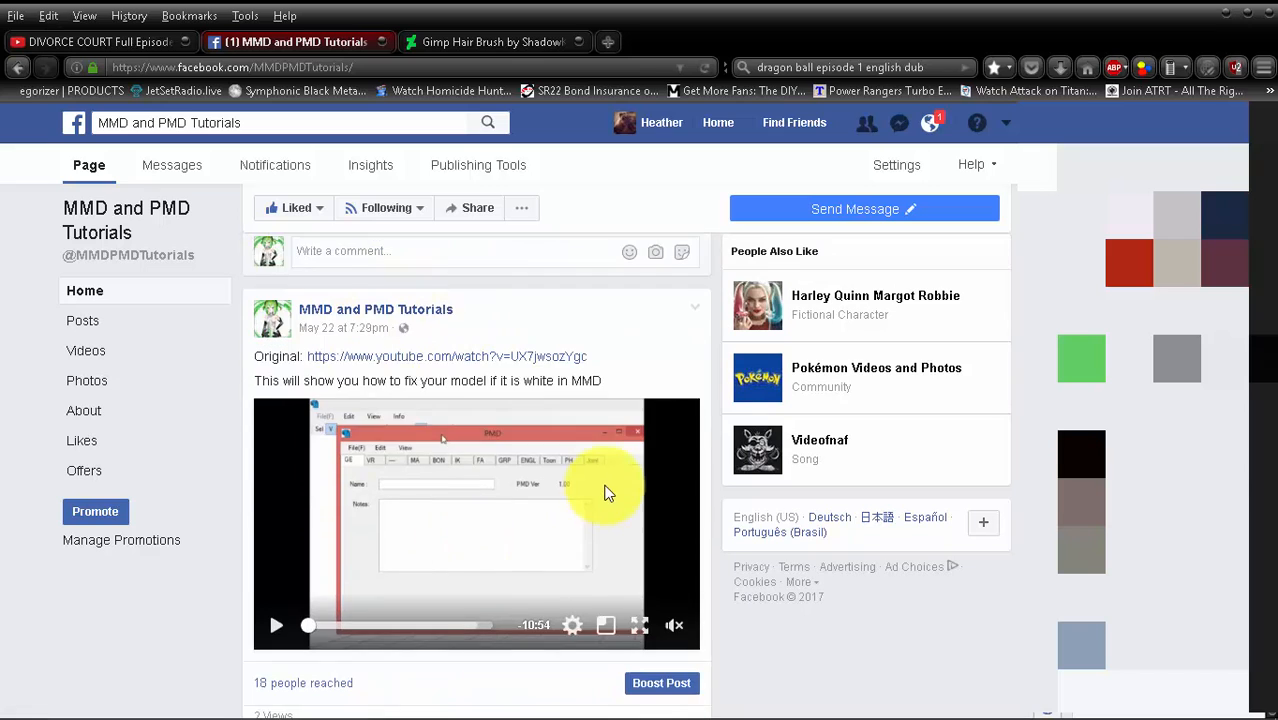
pyautogui.scroll(-4, 605, 493)
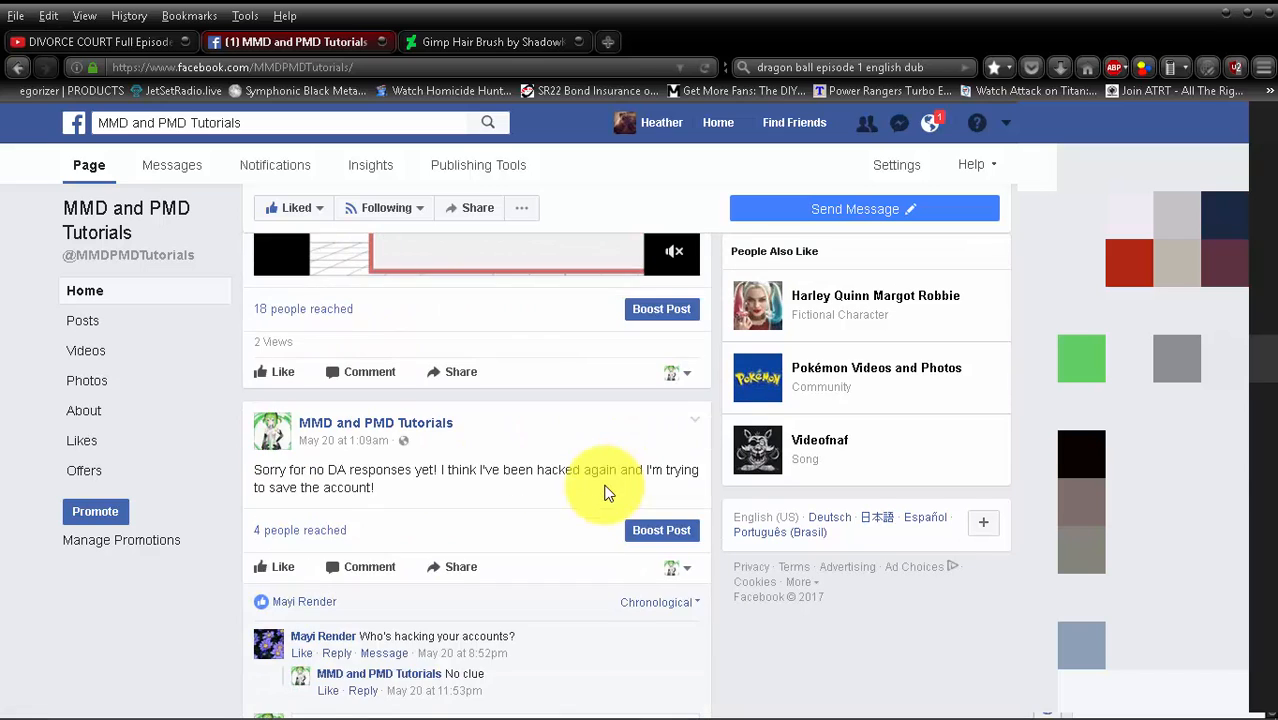
pyautogui.scroll(-6, 605, 493)
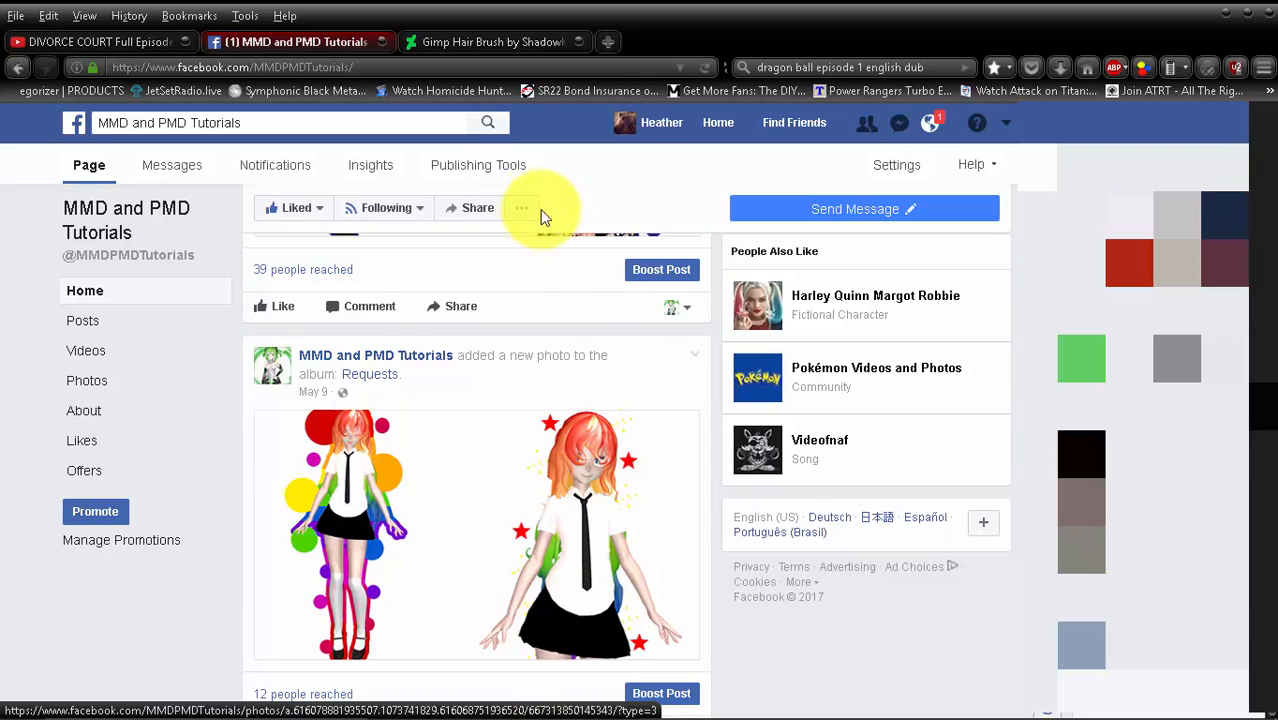
pyautogui.scroll(-3, 377, 314)
pyautogui.scroll(-7, 377, 318)
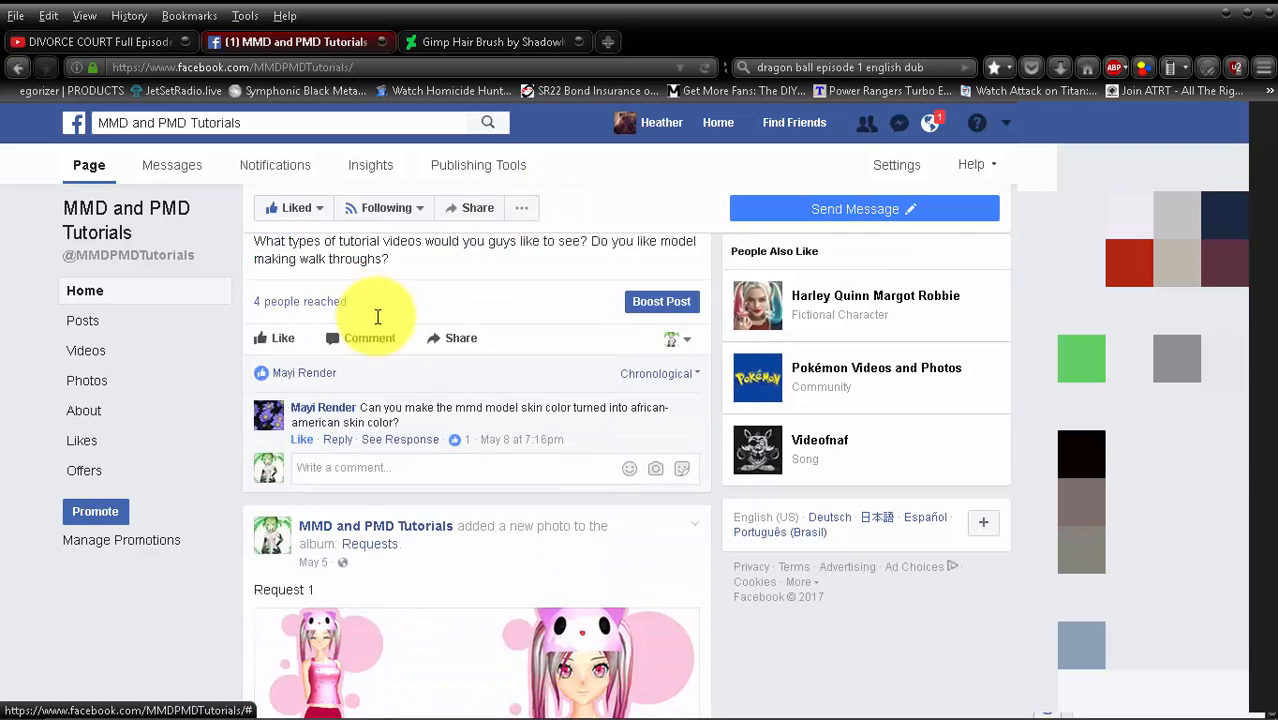
pyautogui.scroll(-6, 378, 324)
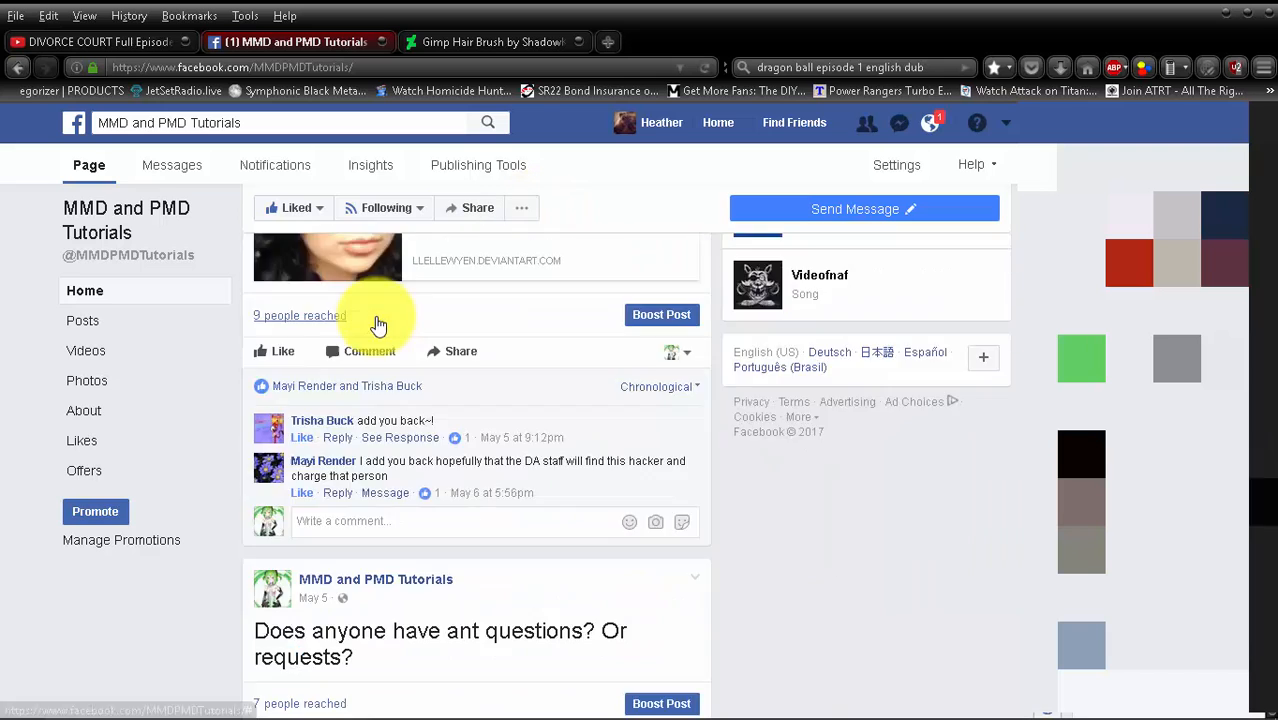
pyautogui.scroll(-6, 379, 374)
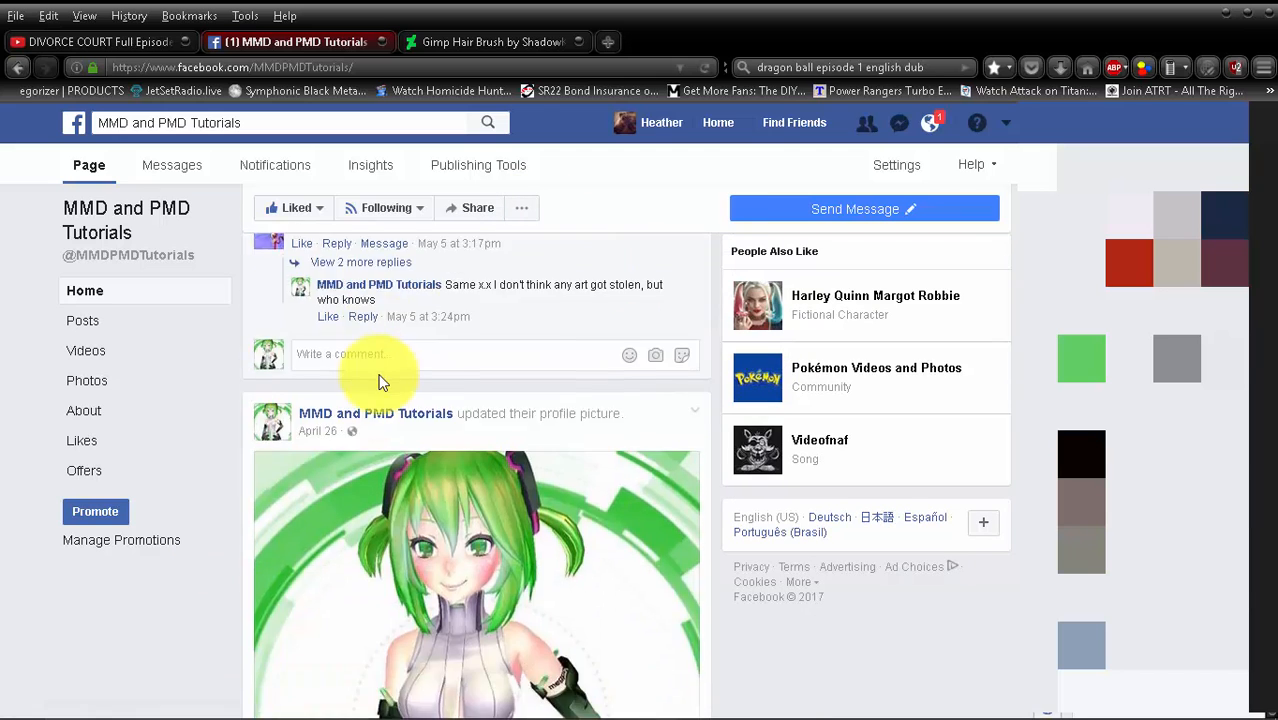
pyautogui.scroll(-5, 380, 382)
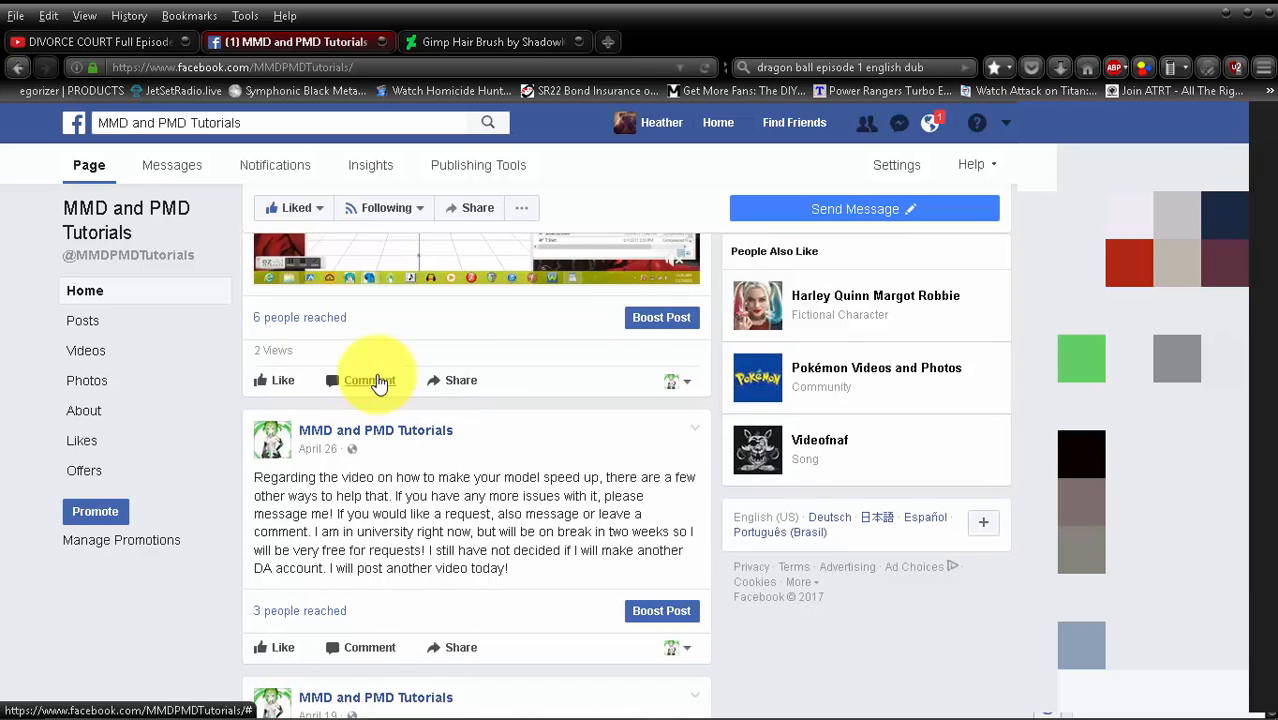
pyautogui.scroll(-3, 379, 383)
pyautogui.scroll(-12, 405, 424)
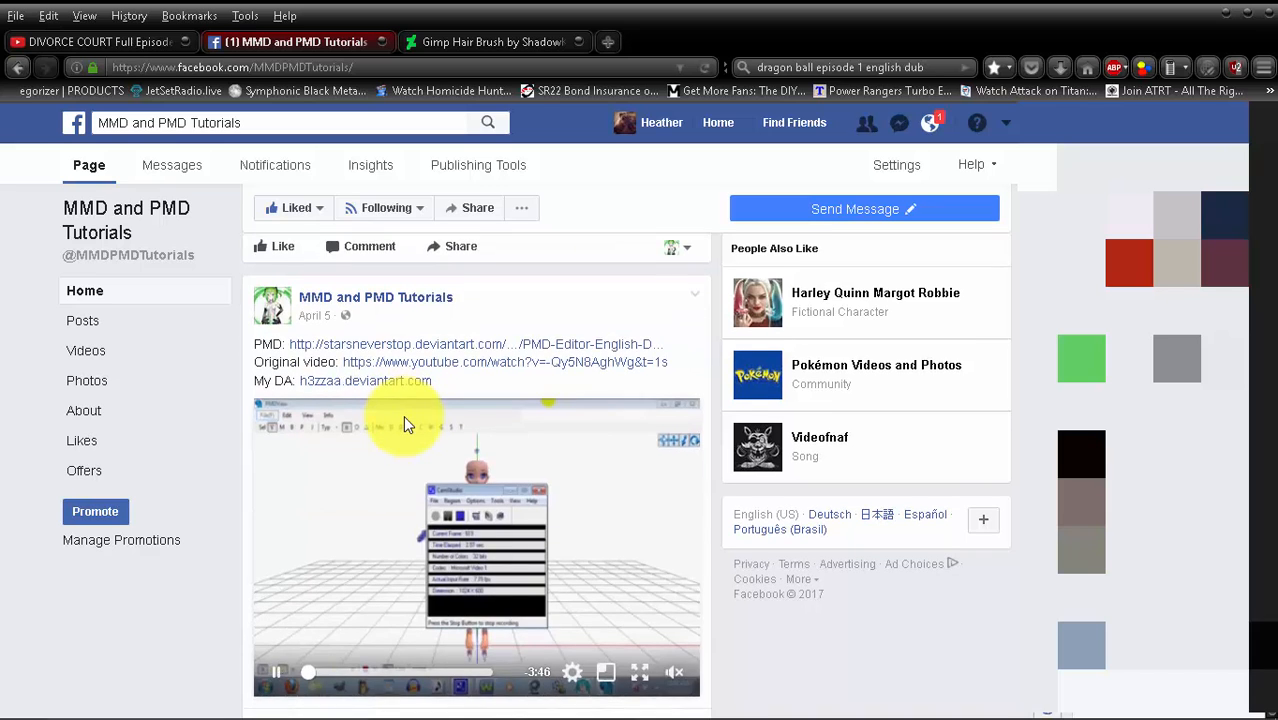
pyautogui.scroll(-3, 405, 418)
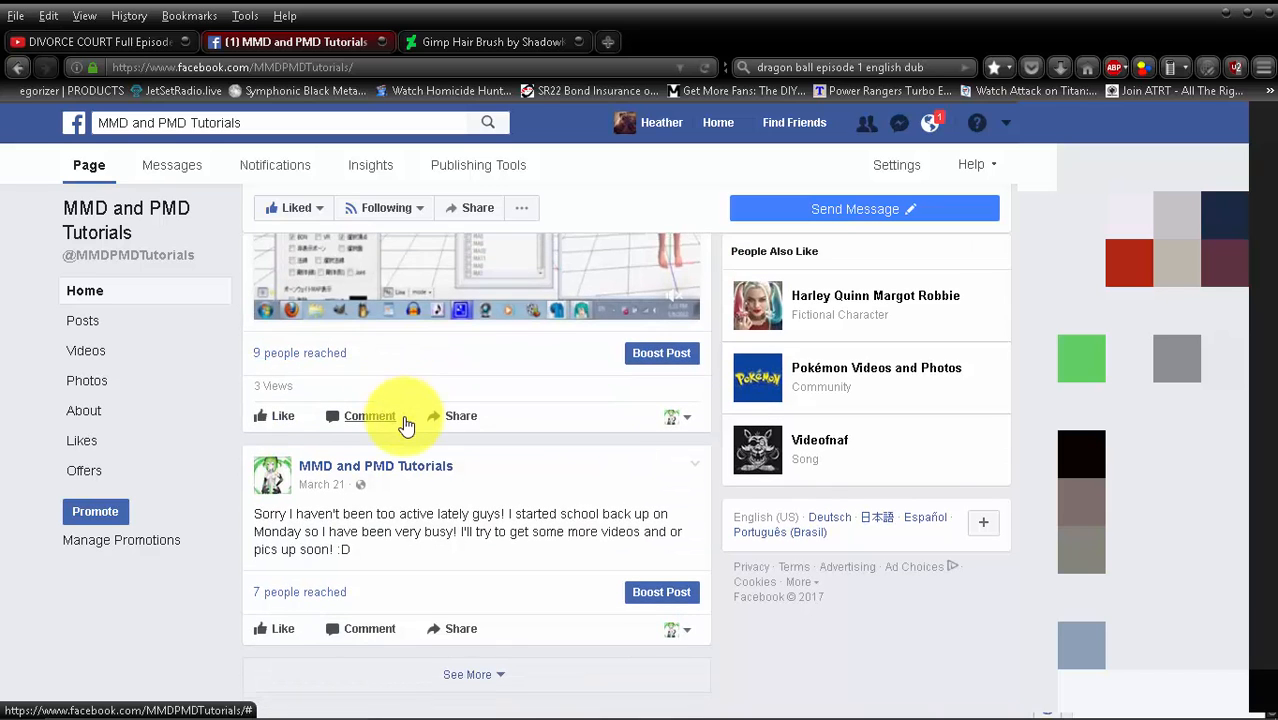
pyautogui.scroll(3, 405, 425)
pyautogui.scroll(-1, 403, 423)
pyautogui.scroll(10, 403, 414)
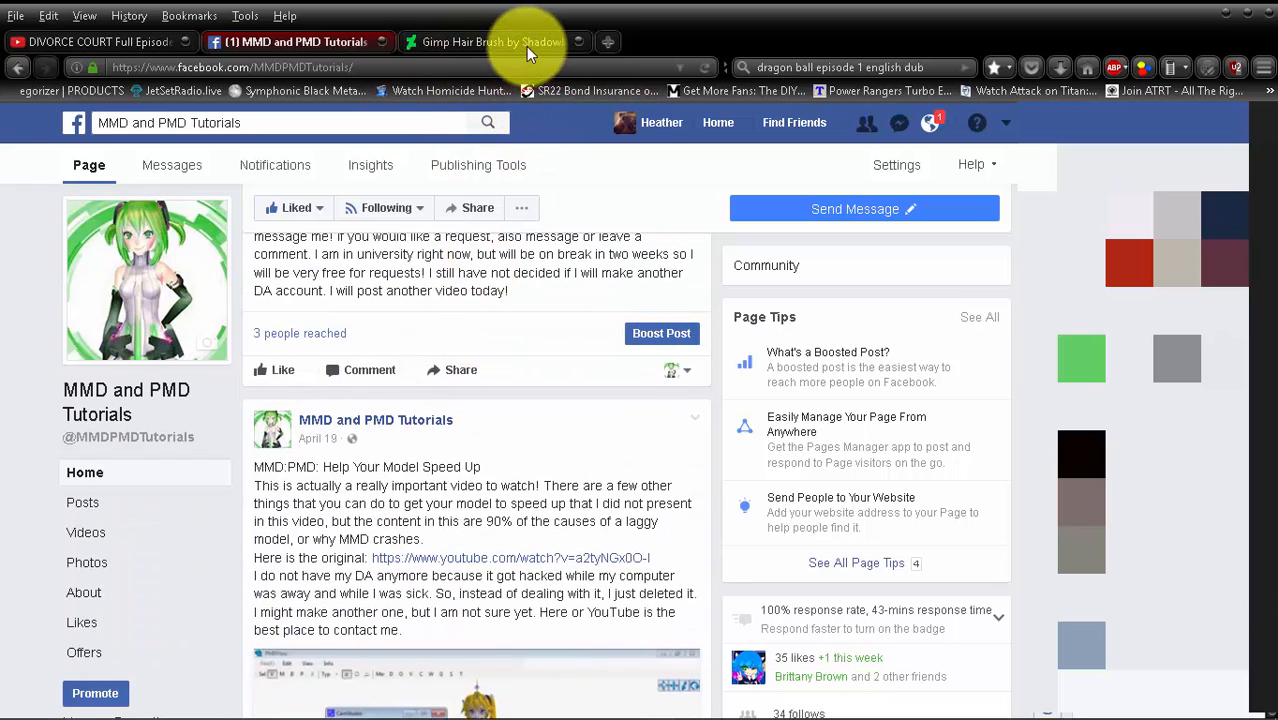
pyautogui.scroll(3, 465, 365)
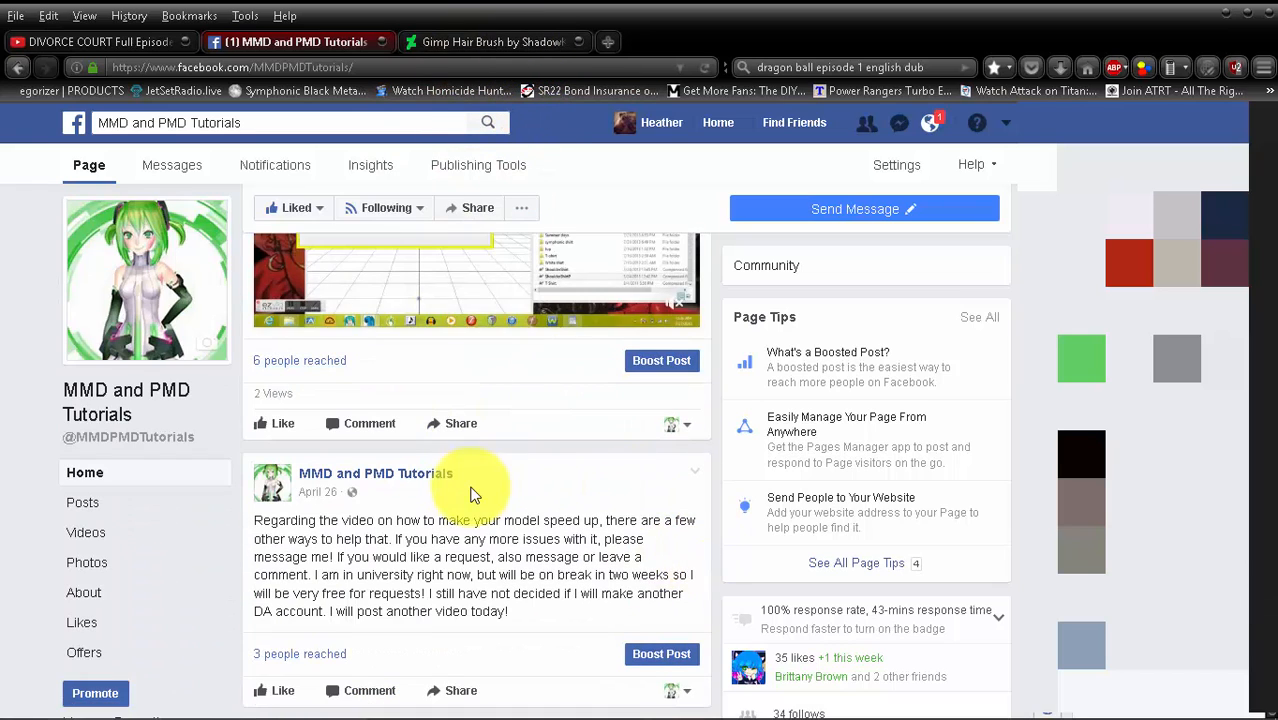
pyautogui.scroll(10, 479, 490)
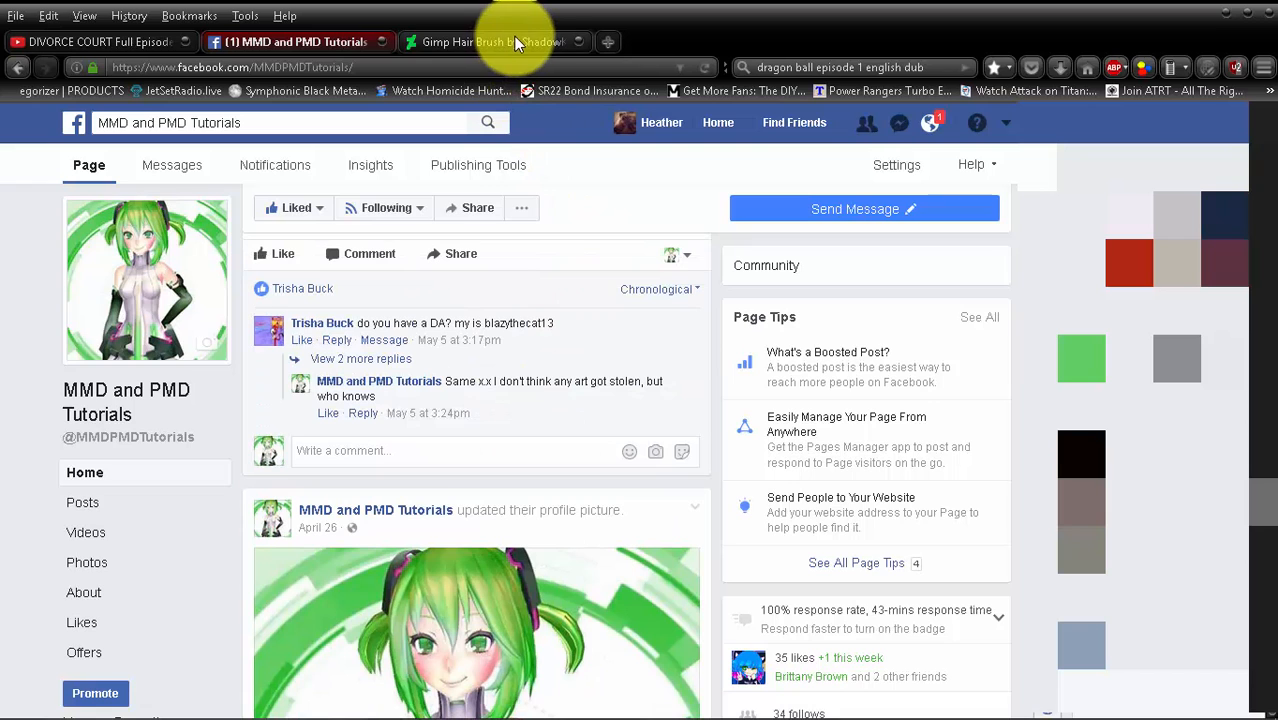
# Step: Show the Gimp Hair Brush page on DeviantArt, and switch to GIMP
pyautogui.click(462, 53)
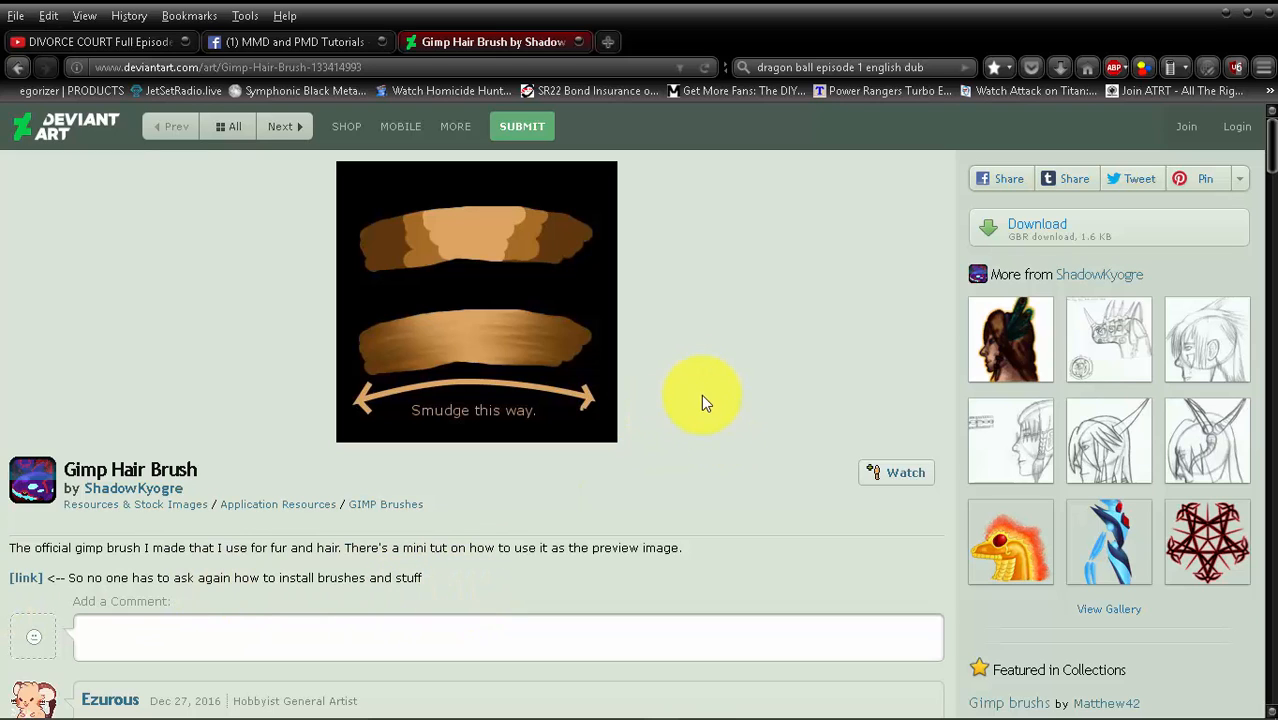
pyautogui.moveTo(827, 705)
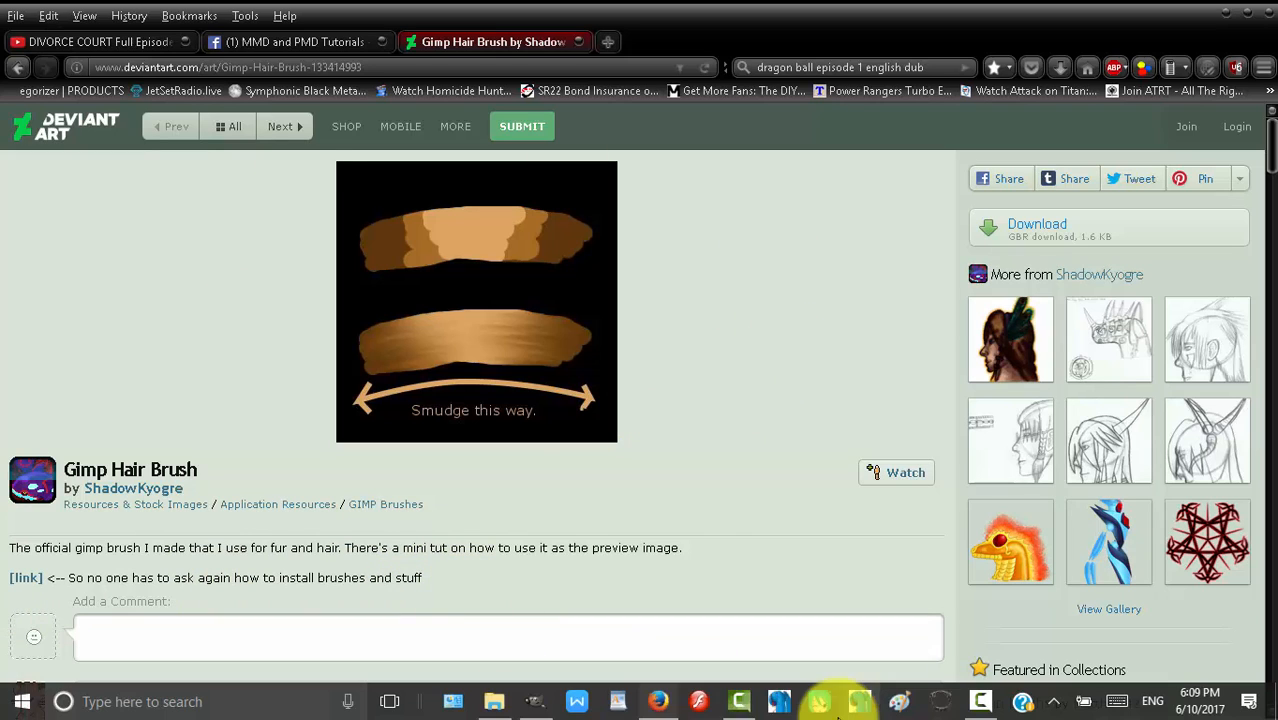
pyautogui.click(535, 703)
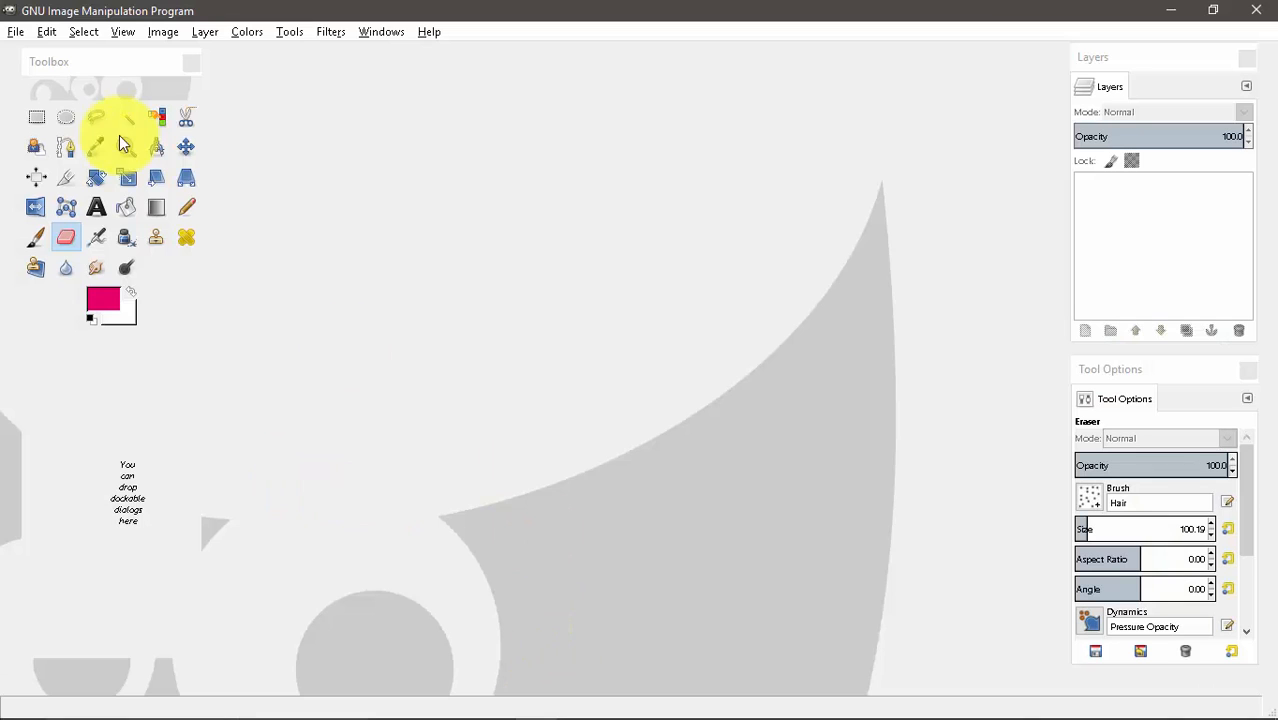
# Step: Switch to File Explorer and open the MYTEXTURE1 folder inside Textures
pyautogui.moveTo(576, 694)
pyautogui.click(494, 700)
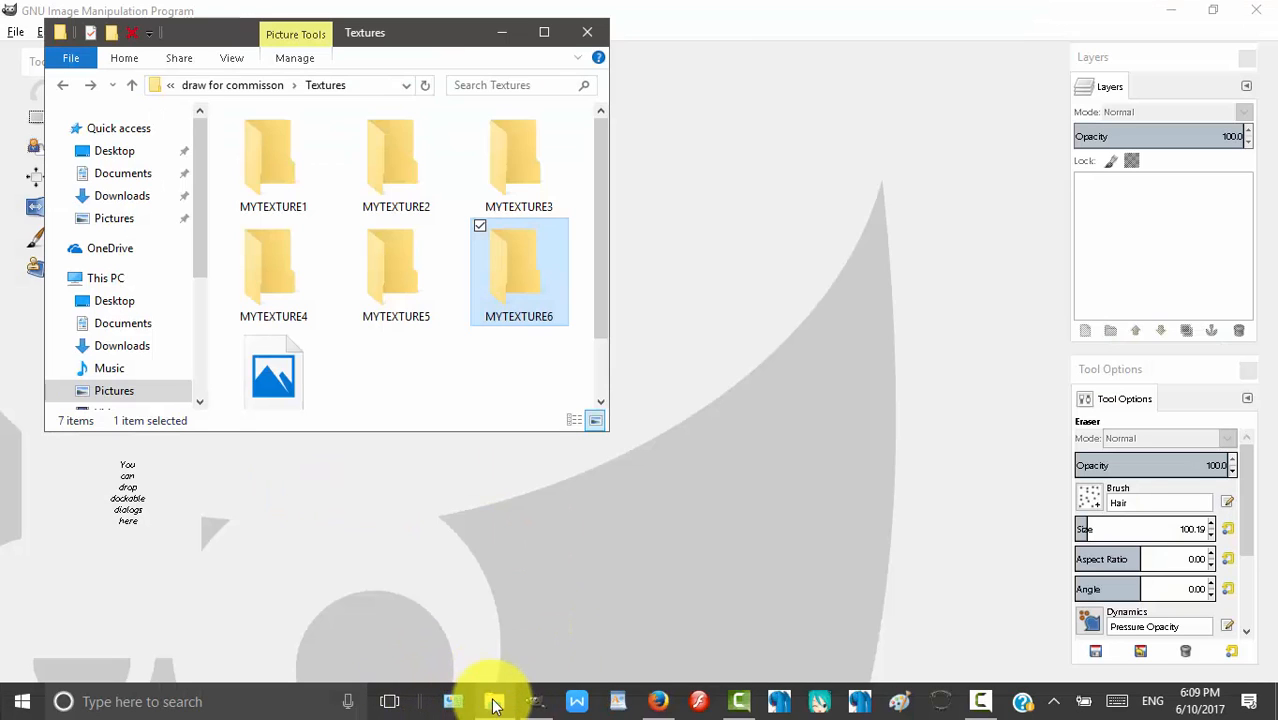
pyautogui.scroll(-2, 536, 357)
pyautogui.scroll(2, 542, 357)
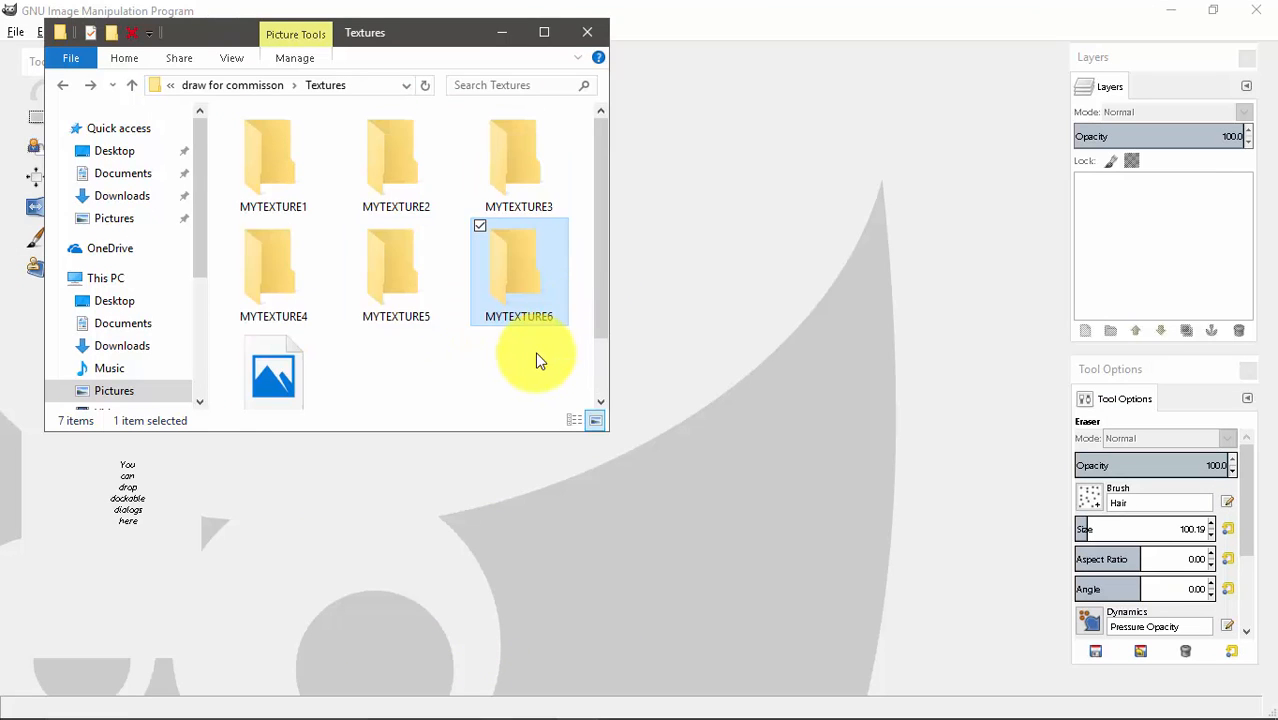
pyautogui.doubleClick(271, 201)
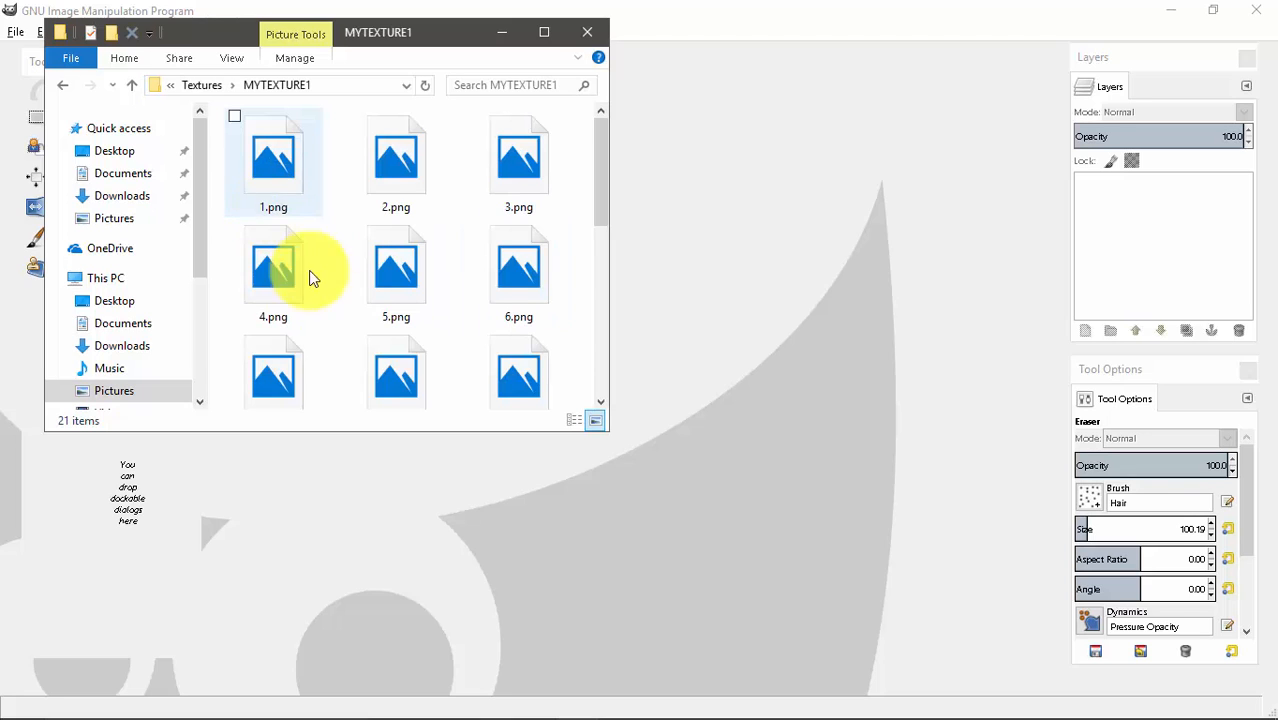
# Step: Find 5.png among the textures in MYTEXTURE1 and open it as an image in GIMP
pyautogui.scroll(-1, 397, 348)
pyautogui.scroll(1, 397, 370)
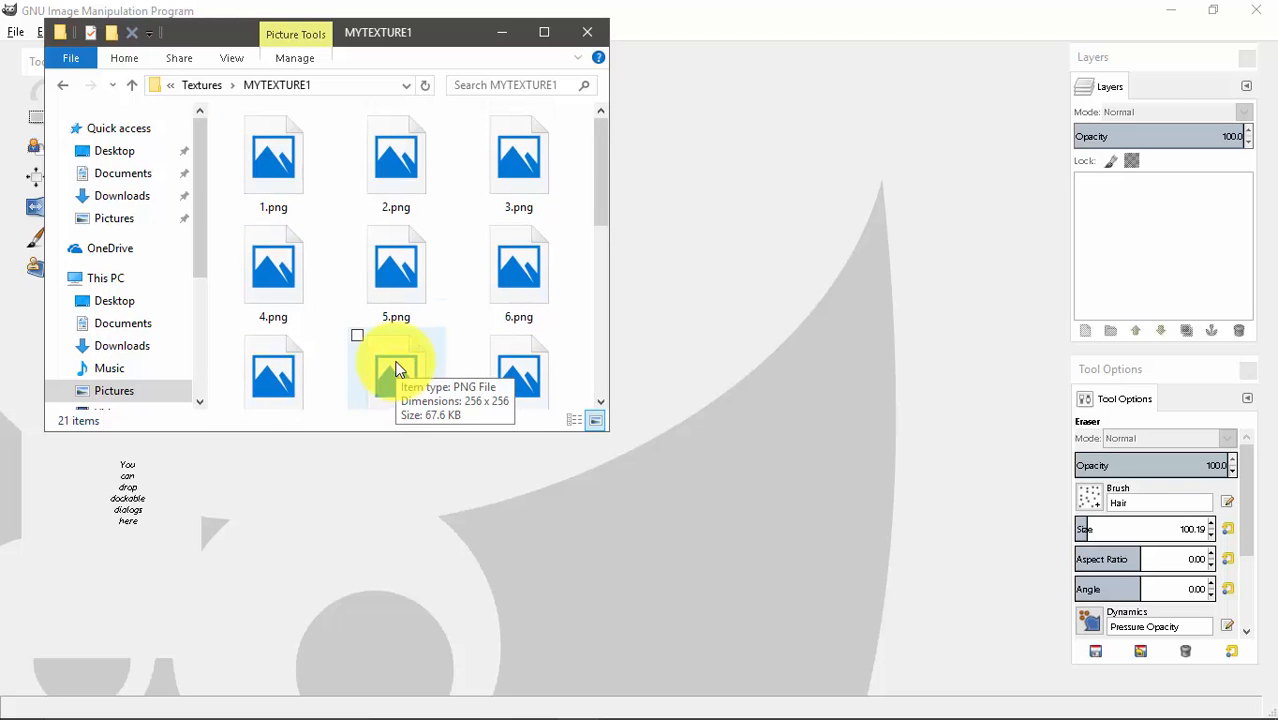
pyautogui.scroll(-5, 397, 368)
pyautogui.scroll(2, 401, 365)
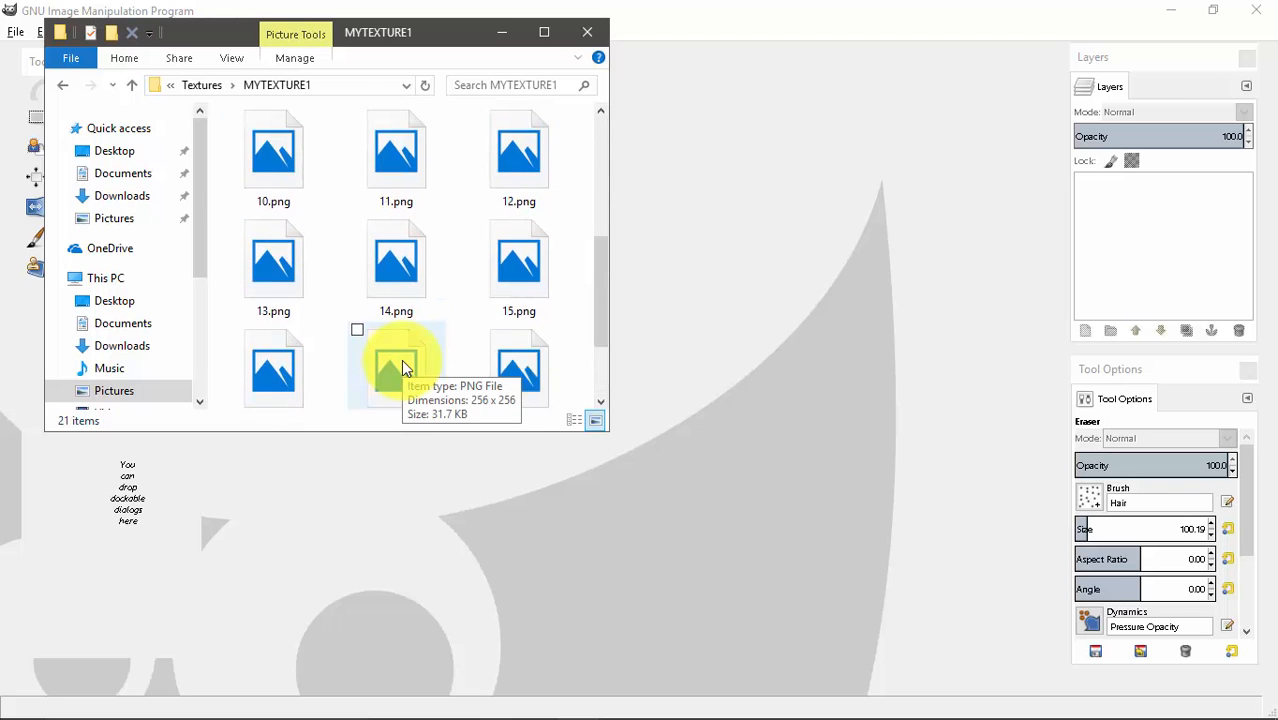
pyautogui.scroll(3, 401, 365)
pyautogui.scroll(-1, 401, 365)
pyautogui.scroll(1, 401, 365)
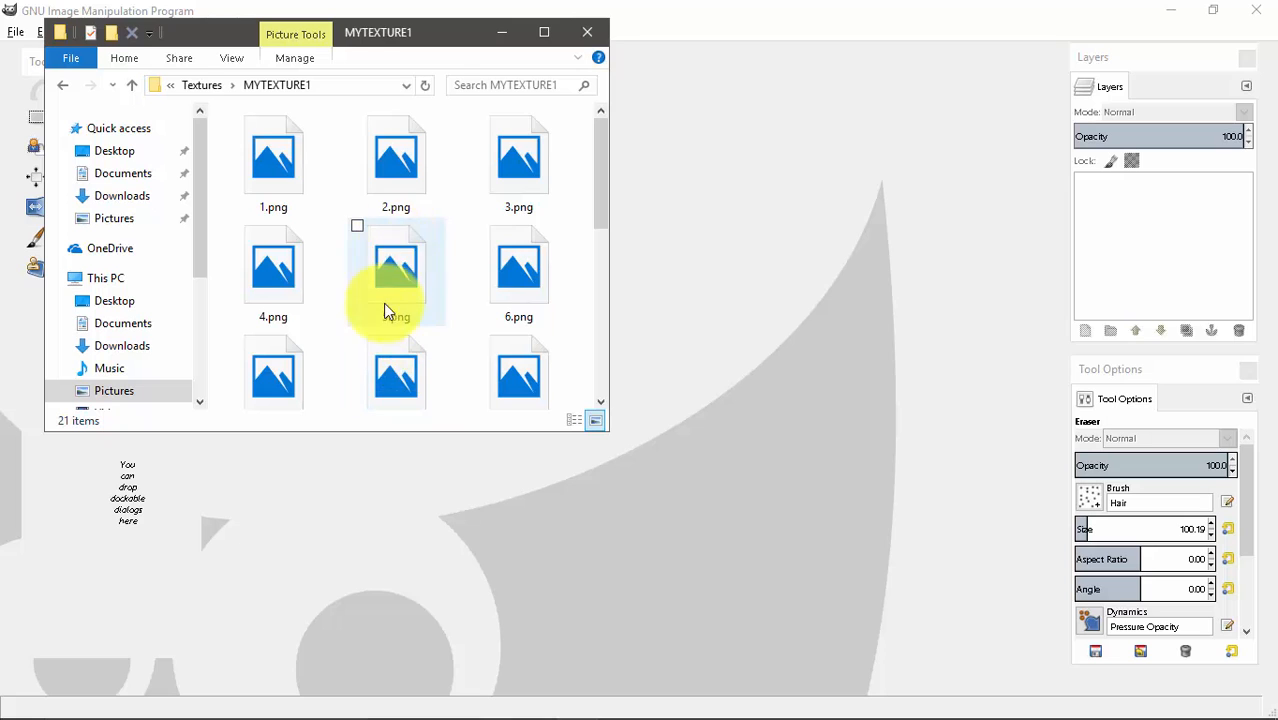
pyautogui.moveTo(385, 302); pyautogui.dragTo(706, 346)
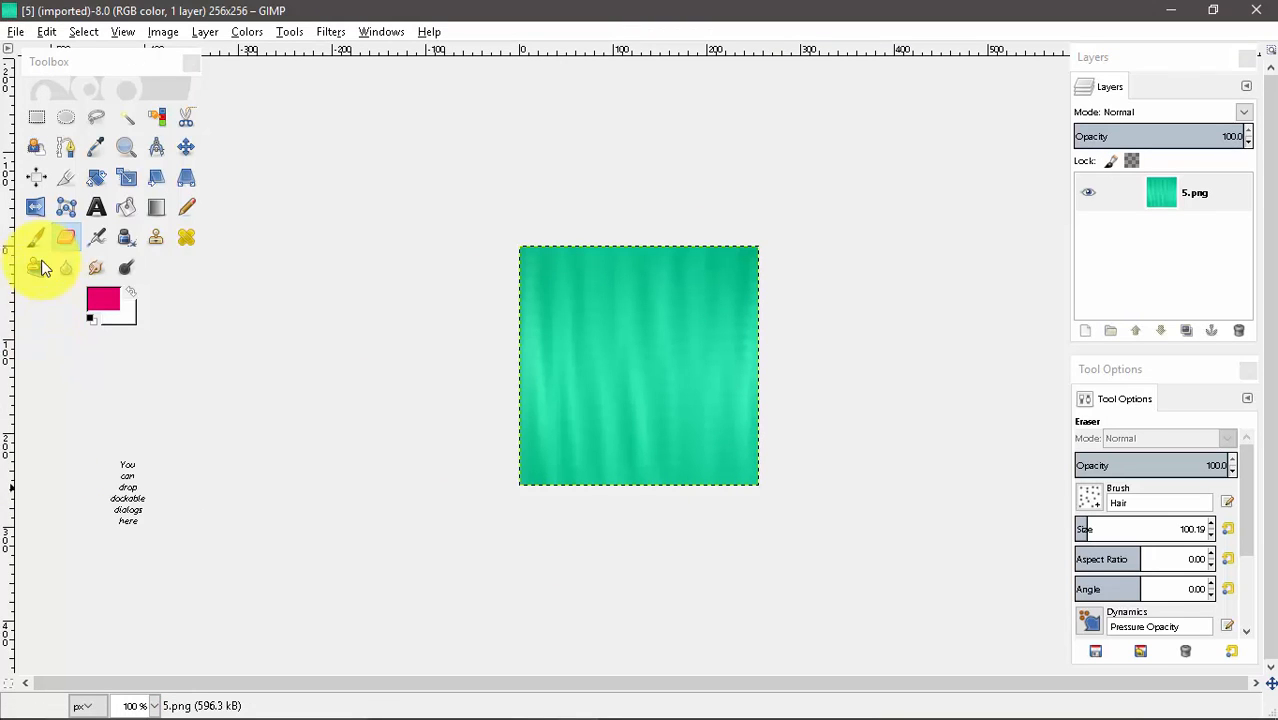
# Step: Paint about the upper 110 px of the green texture solid pink using the Paintbrush with the 2. Hardness 100 brush
pyautogui.click(36, 237)
pyautogui.click(1095, 510)
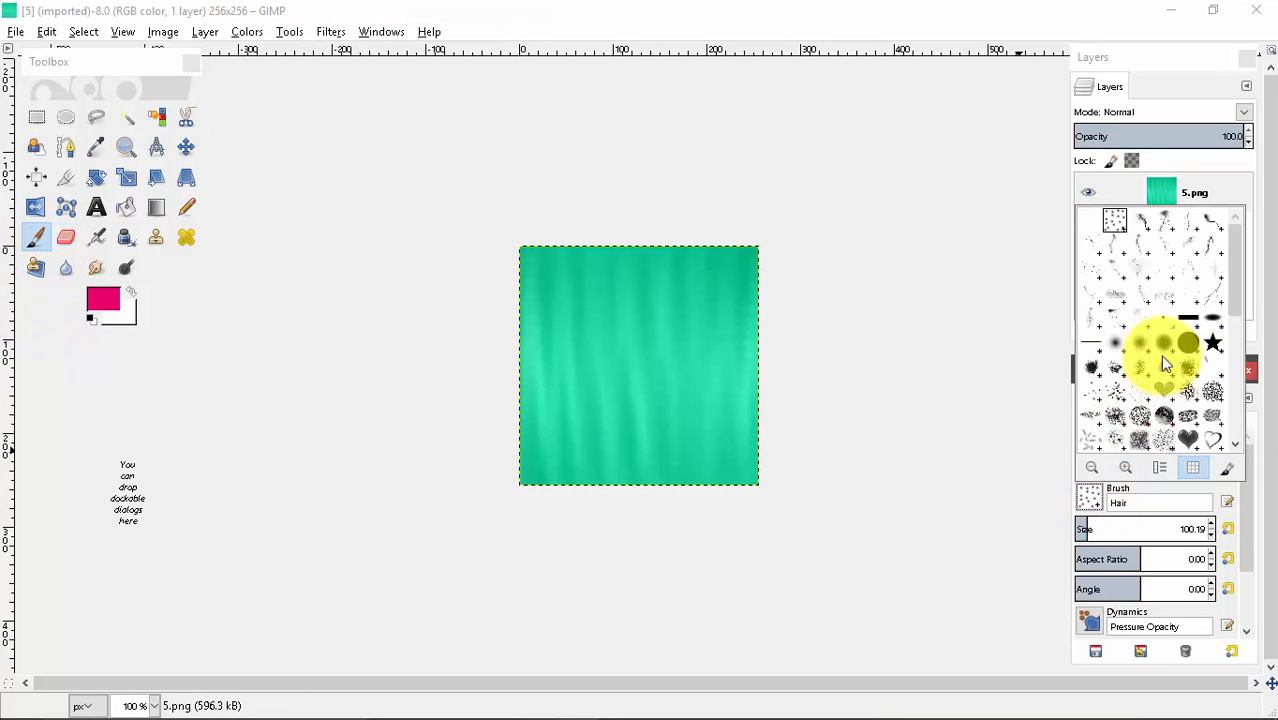
pyautogui.click(1150, 340)
pyautogui.moveTo(571, 257); pyautogui.dragTo(737, 245)
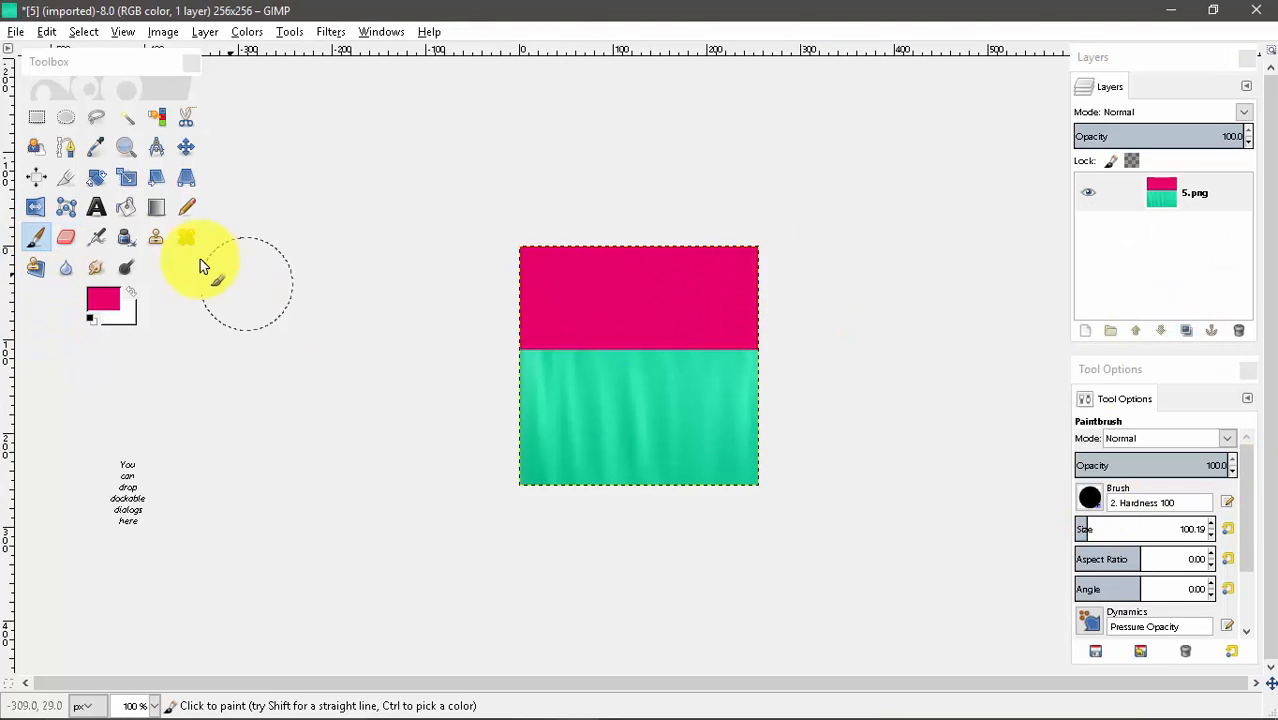
# Step: Erase the whole texture to white with the Eraser, and set its brush to 2. Block 01 at size 312.74
pyautogui.click(66, 237)
pyautogui.moveTo(590, 268)
pyautogui.mouseDown()
pyautogui.moveTo(756, 257)
pyautogui.moveTo(628, 357)
pyautogui.moveTo(759, 423)
pyautogui.mouseUp()
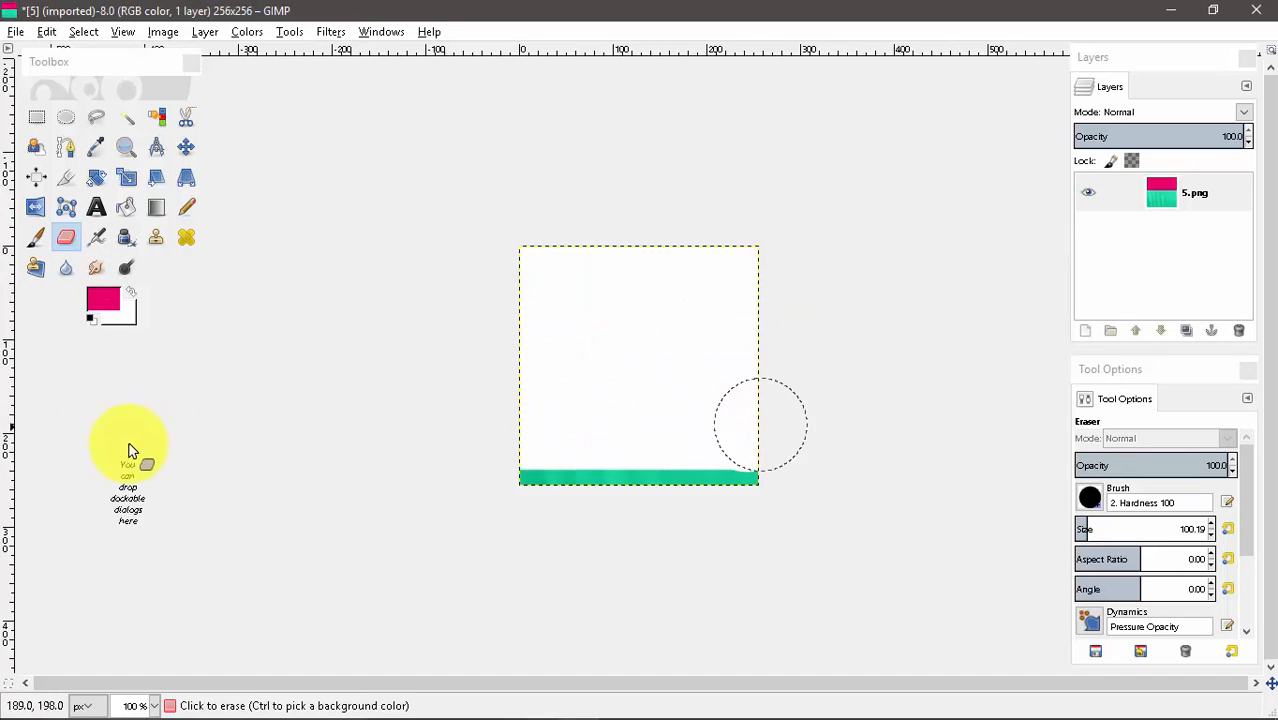
pyautogui.moveTo(1080, 530); pyautogui.dragTo(1114, 530)
pyautogui.click(1094, 494)
pyautogui.click(1188, 318)
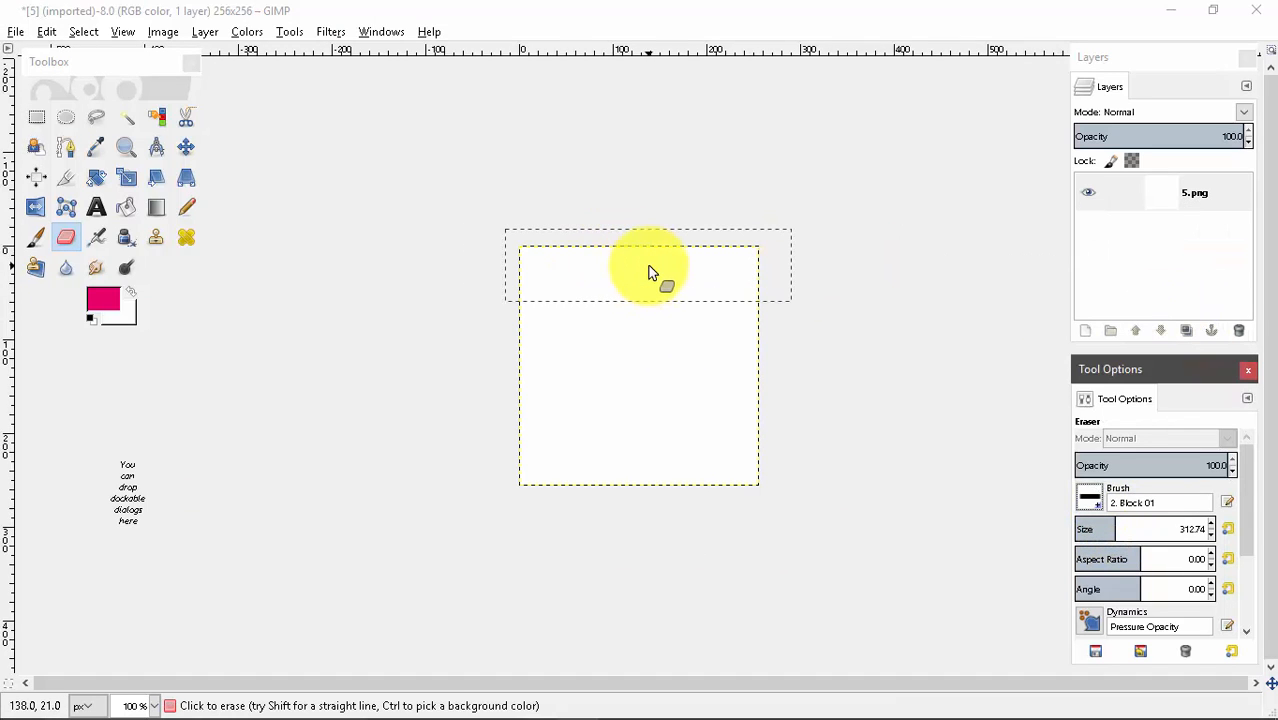
# Step: Set the foreground to dark green 007c32 and paint a band about 70 px tall along the canvas's upper and lower edges with the Paintbrush
pyautogui.click(100, 300)
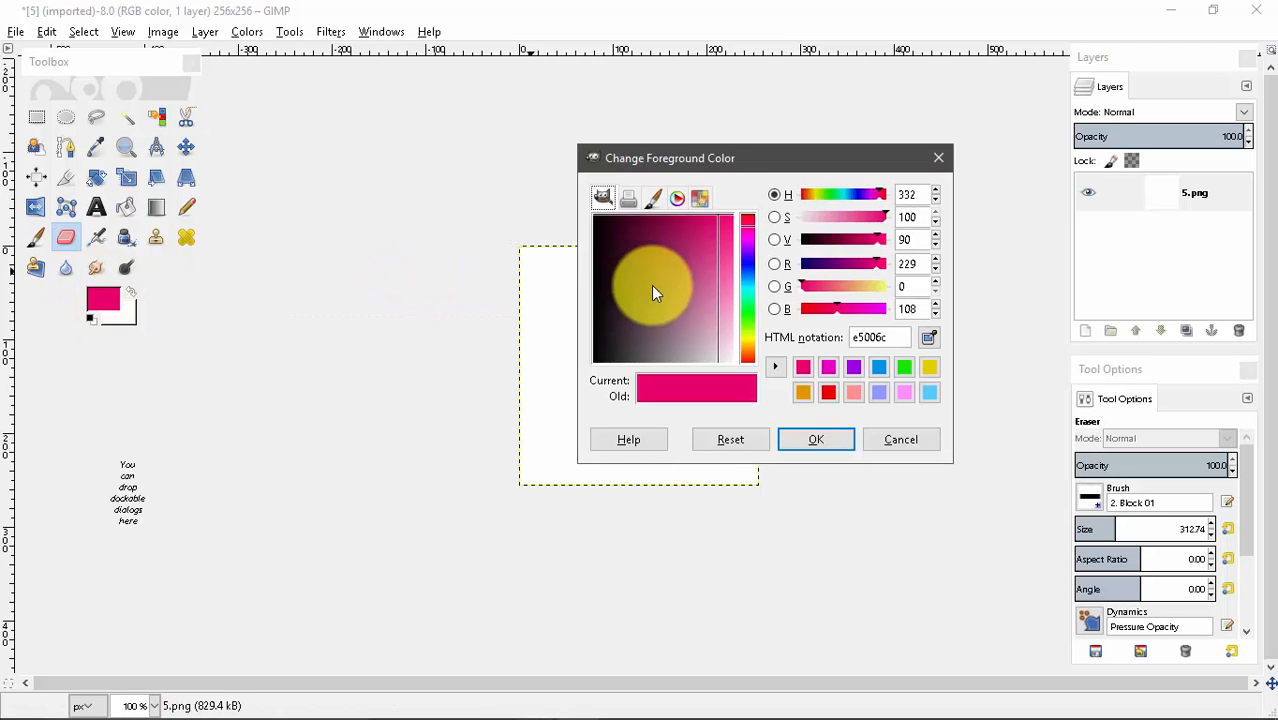
pyautogui.moveTo(748, 286)
pyautogui.mouseDown()
pyautogui.moveTo(753, 328)
pyautogui.moveTo(755, 303)
pyautogui.mouseUp()
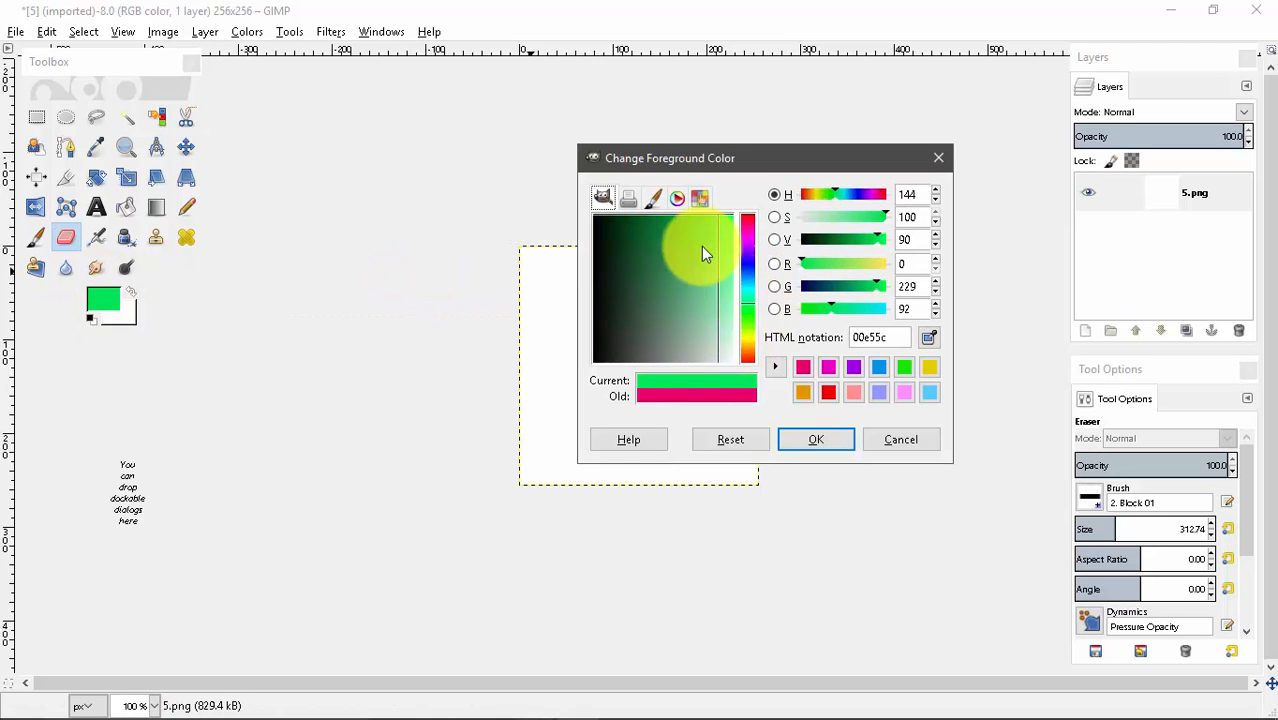
pyautogui.moveTo(701, 246); pyautogui.dragTo(664, 214)
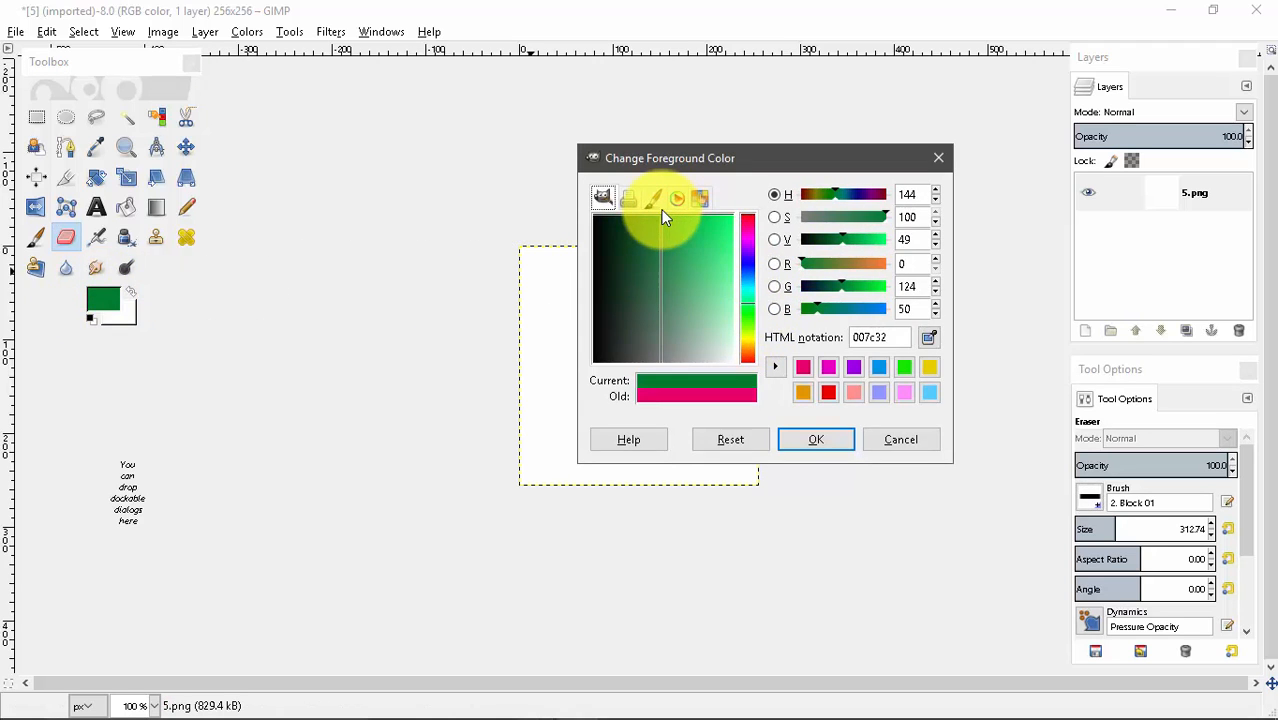
pyautogui.click(816, 439)
pyautogui.click(35, 237)
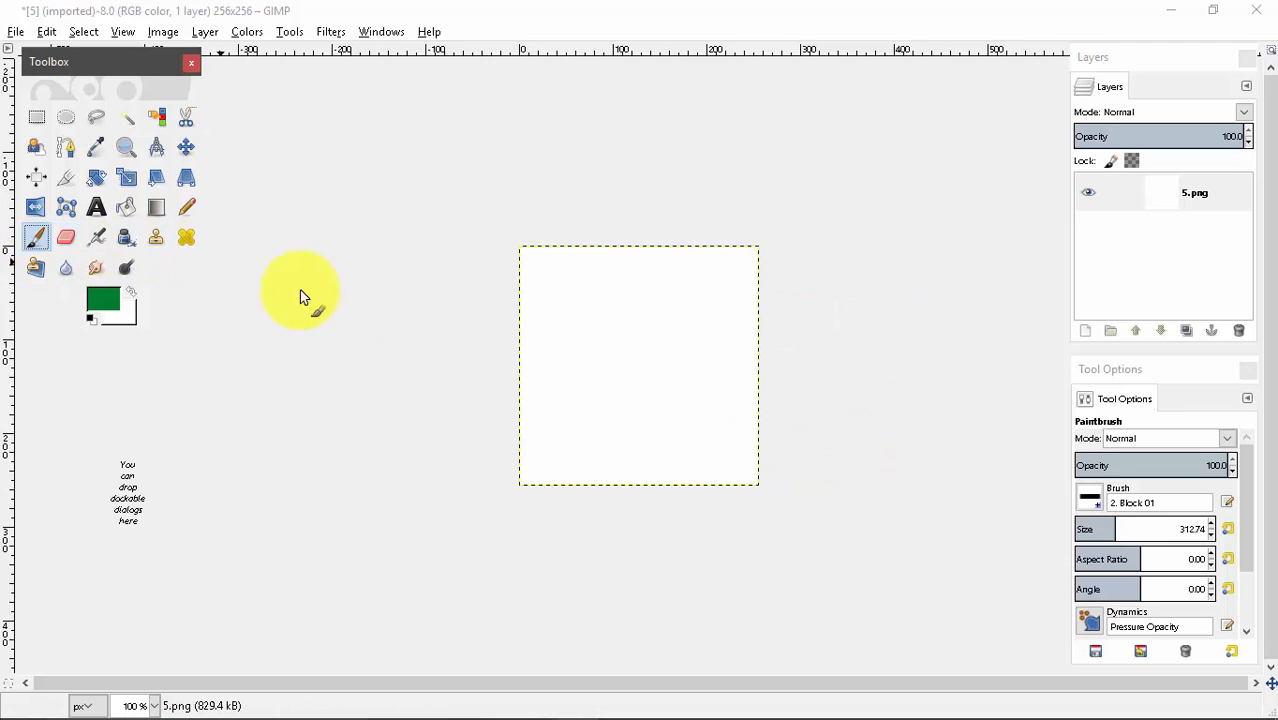
pyautogui.click(640, 276)
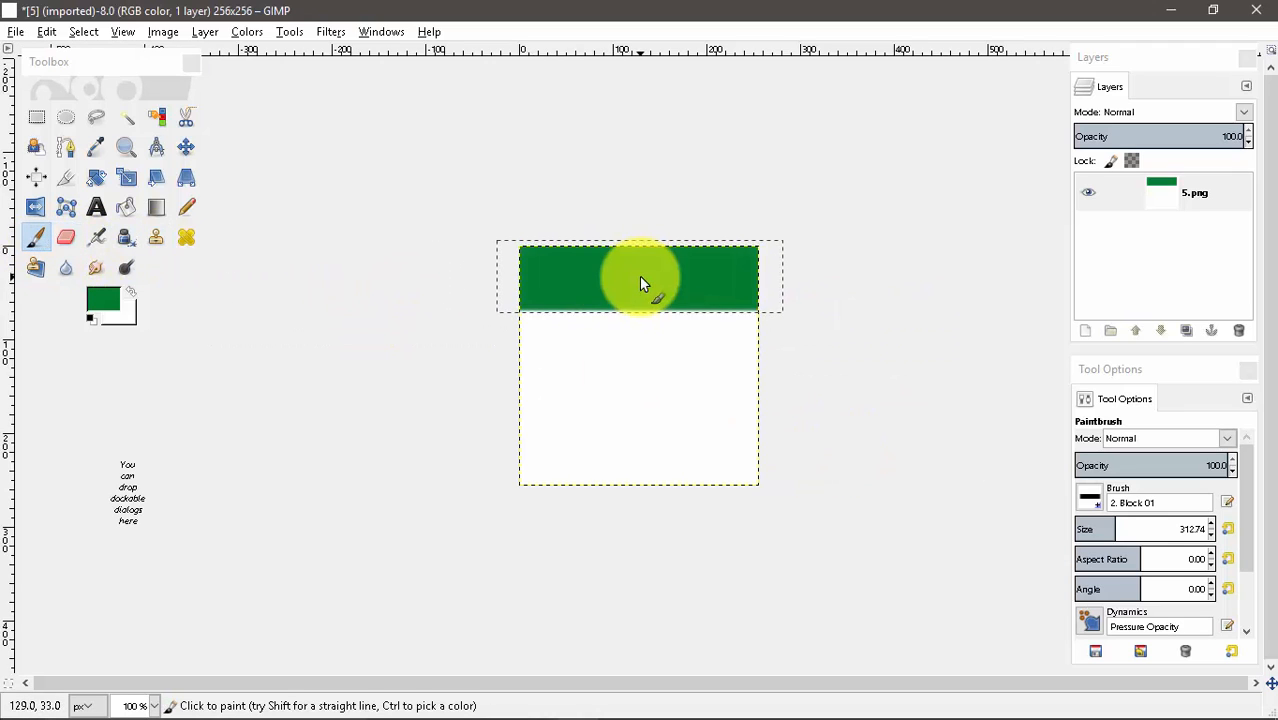
pyautogui.click(640, 452)
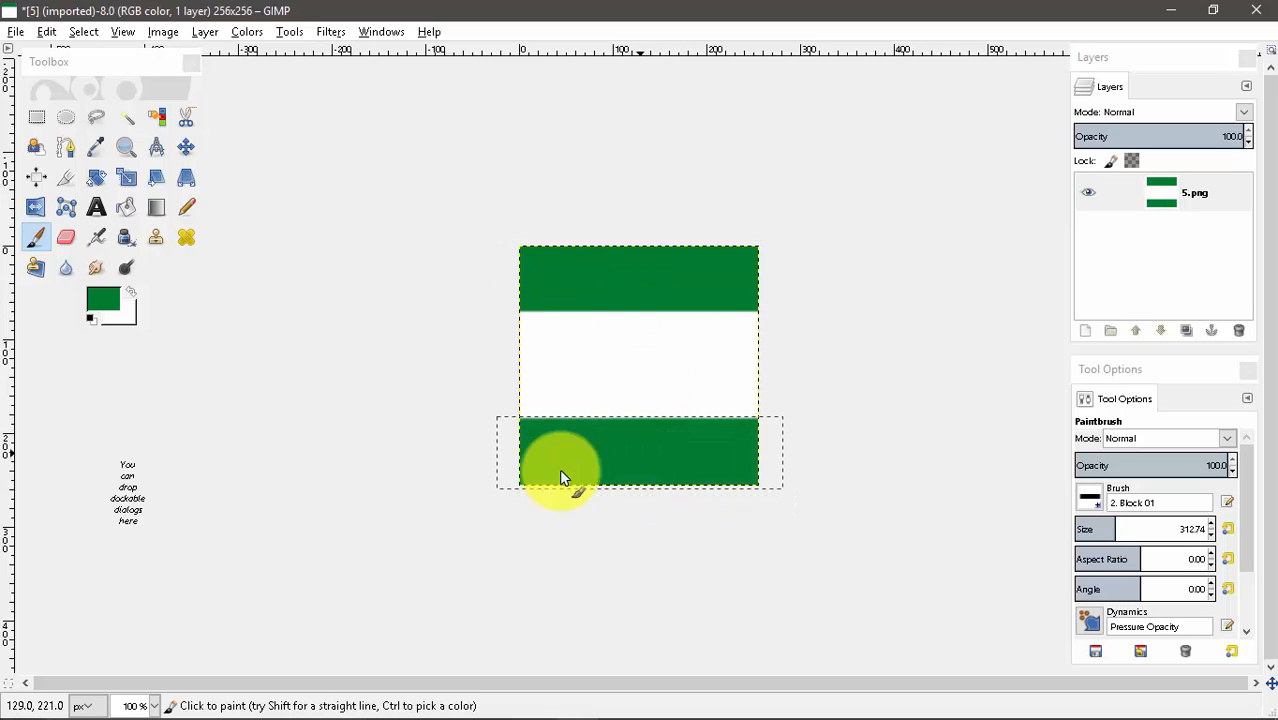
# Step: Set the foreground to medium green 00ae46 and paint over the white area between the two dark green bands
pyautogui.click(101, 299)
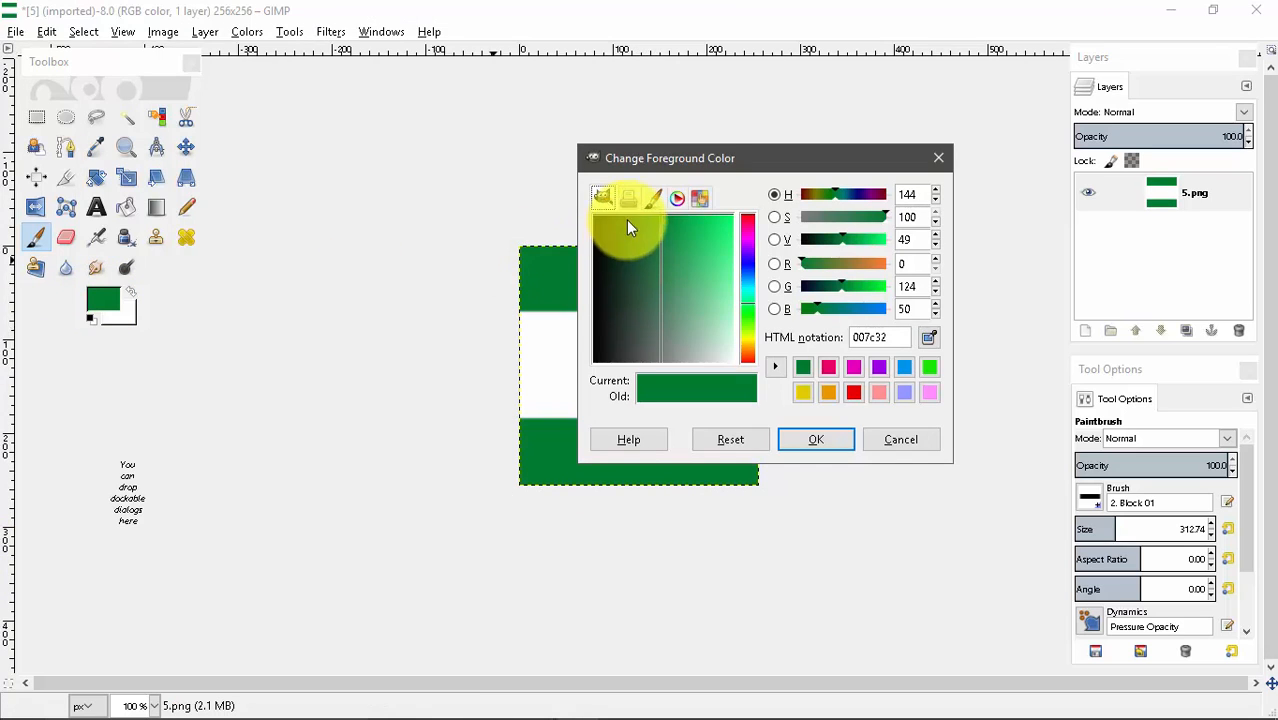
pyautogui.moveTo(661, 216); pyautogui.dragTo(688, 206)
pyautogui.click(816, 439)
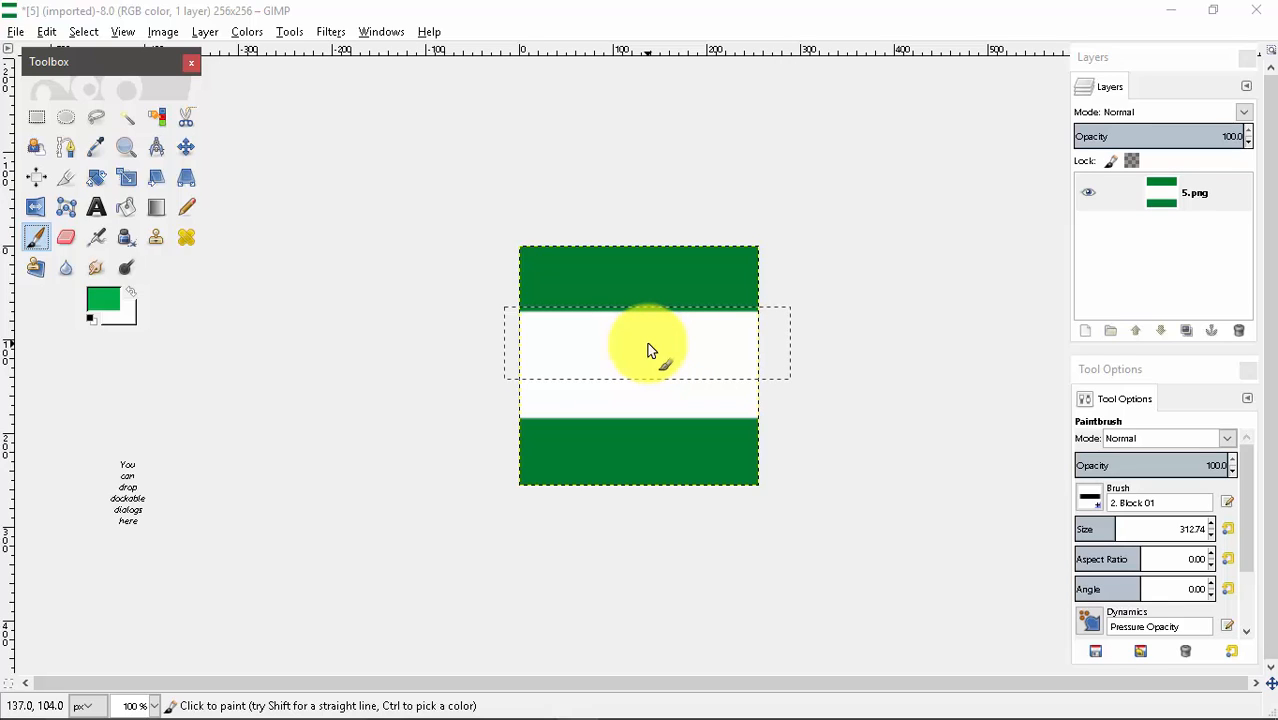
pyautogui.click(647, 342)
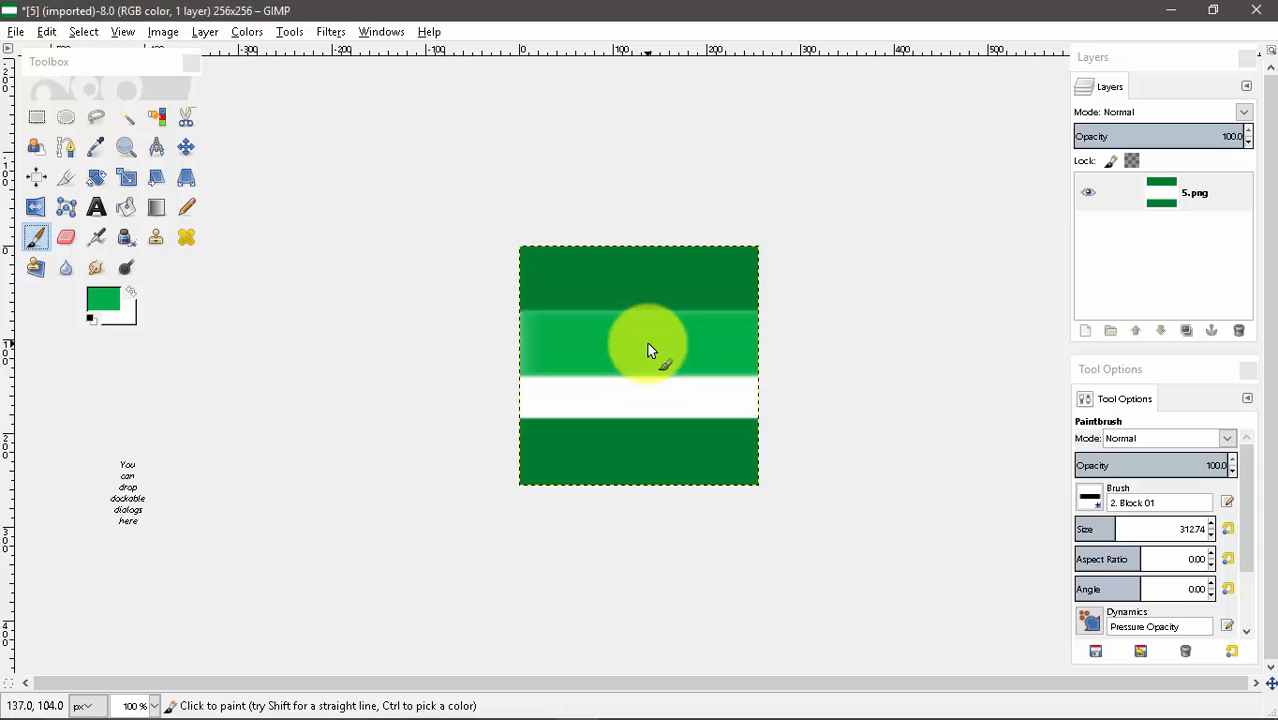
pyautogui.click(642, 393)
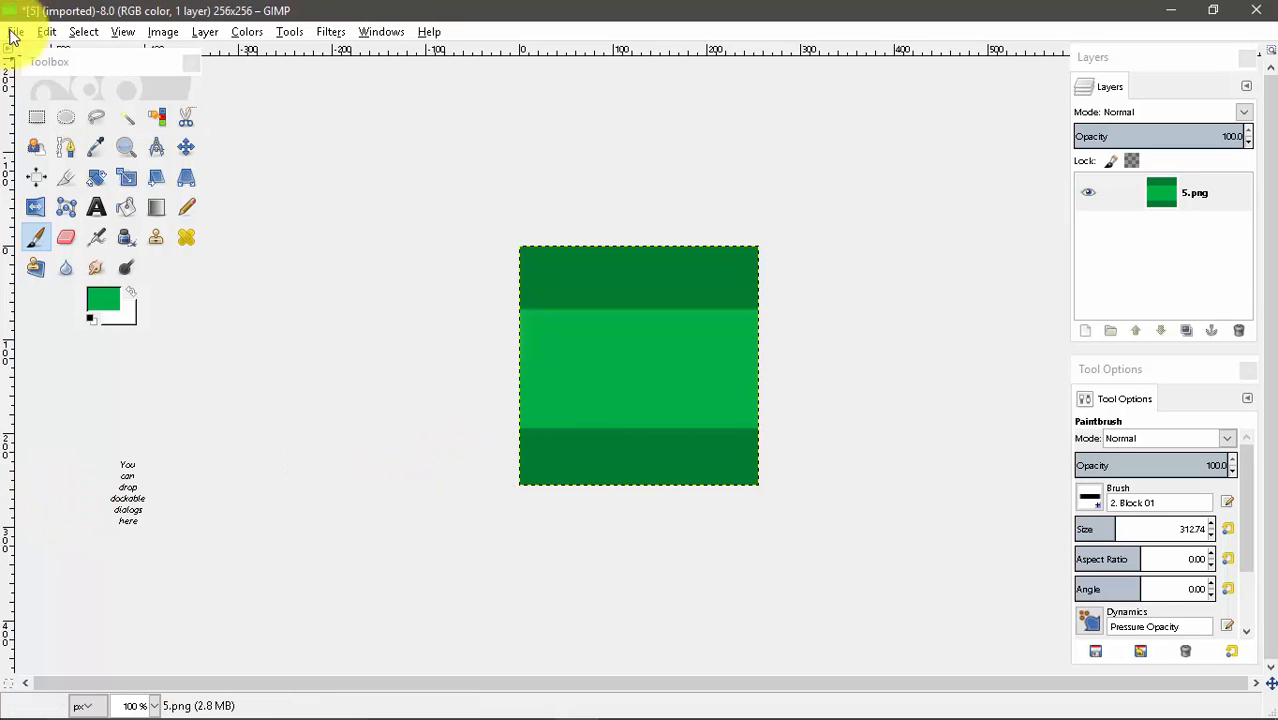
# Step: Undo the last paintbrush stroke and repaint the remaining white strip in medium green
pyautogui.click(47, 33)
pyautogui.click(47, 33)
pyautogui.click(47, 31)
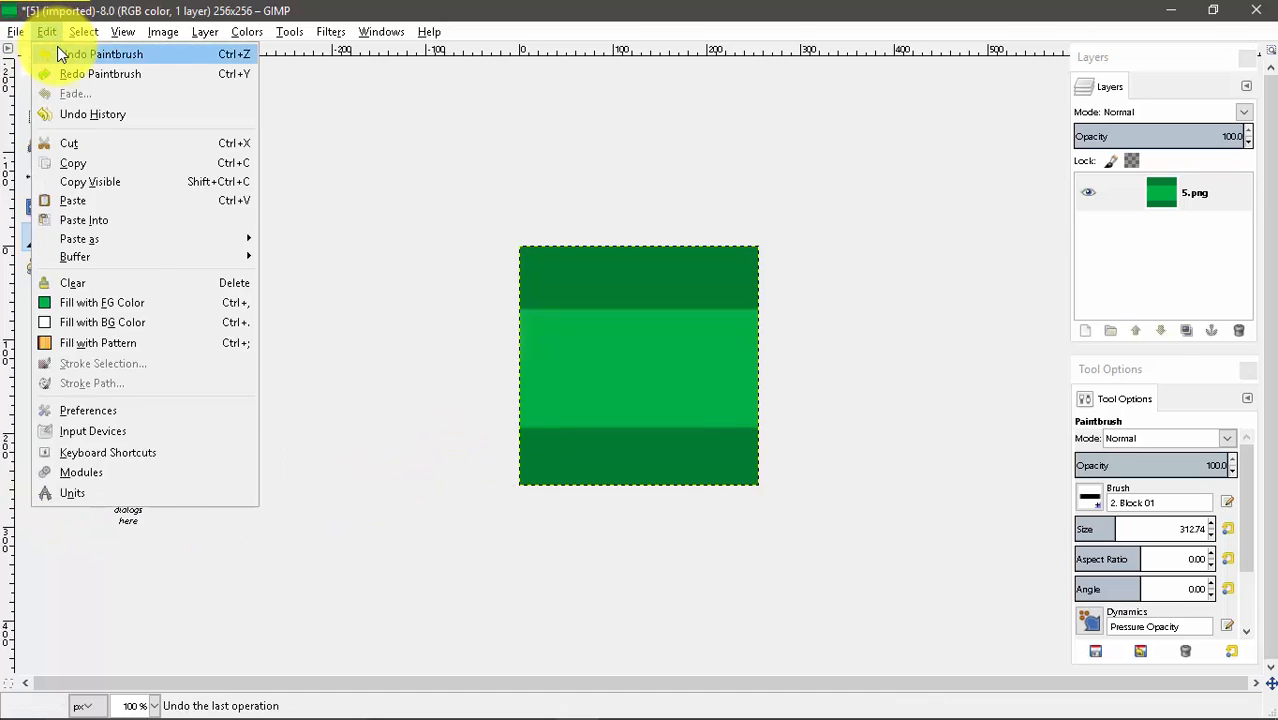
pyautogui.click(57, 48)
pyautogui.click(47, 31)
pyautogui.click(60, 48)
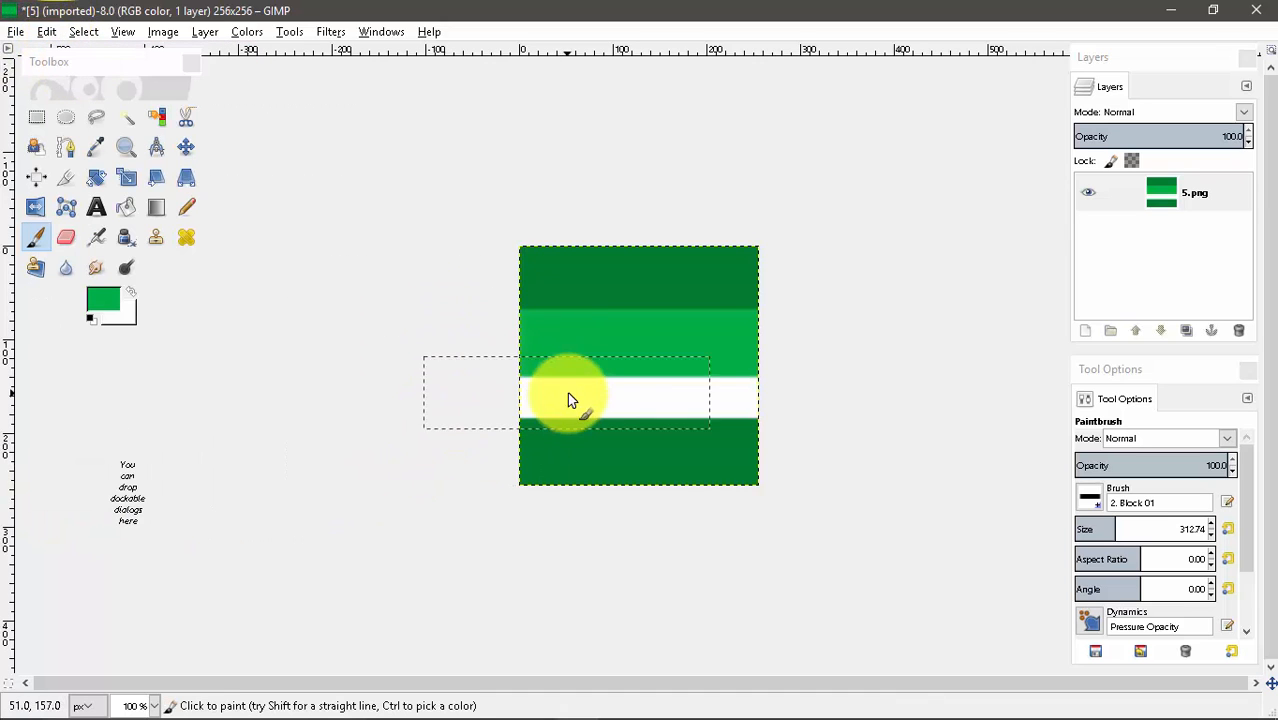
pyautogui.click(647, 394)
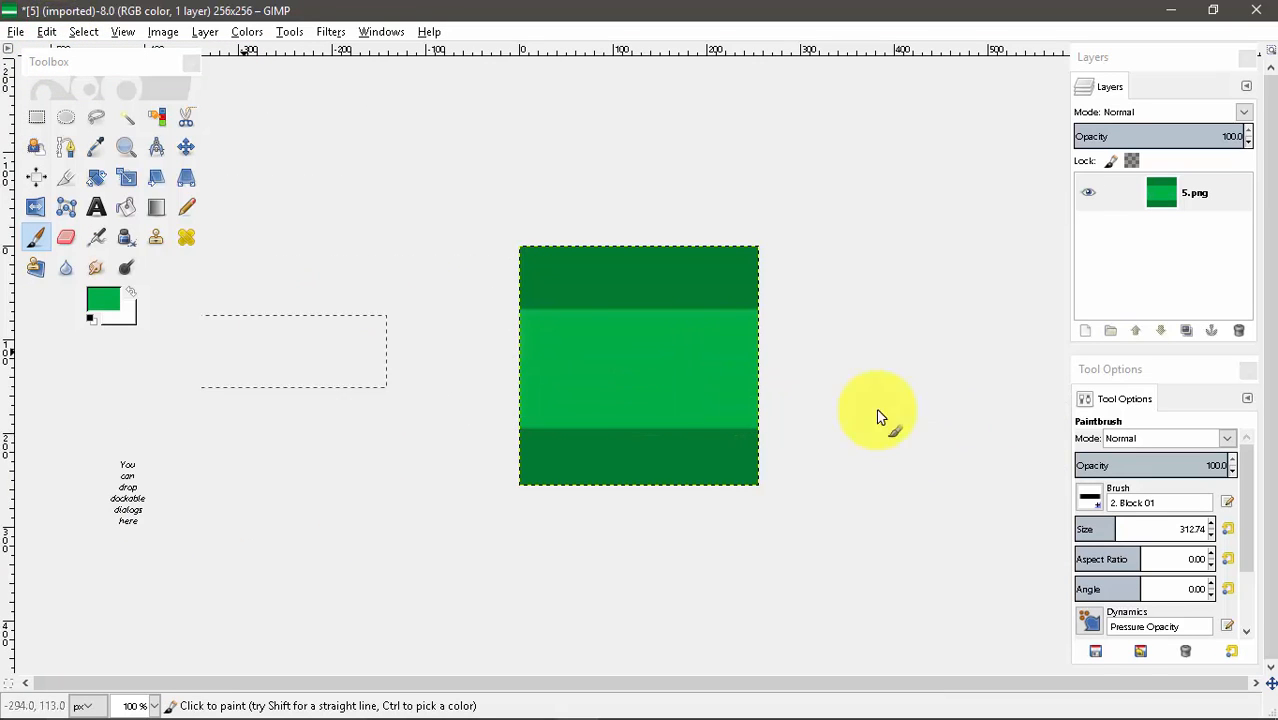
# Step: Set the foreground to a light green and paint a band about 75 px tall across the middle, undoing any extra stroke
pyautogui.click(97, 308)
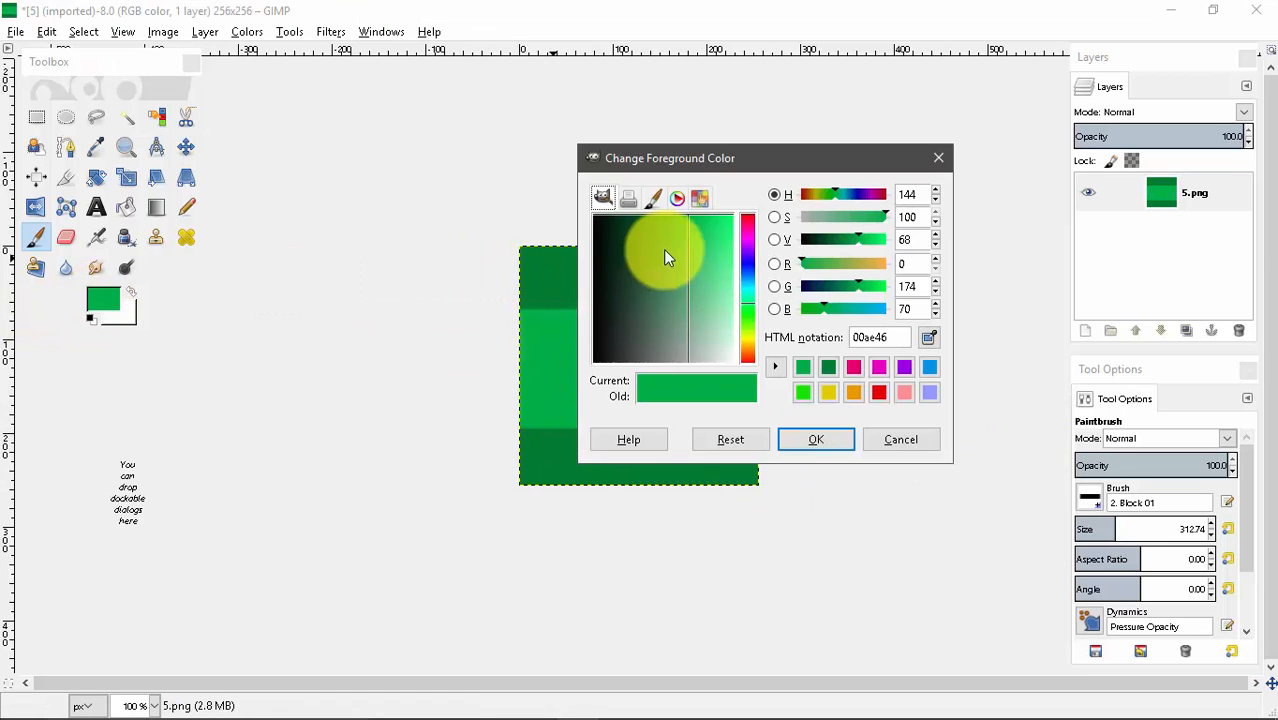
pyautogui.moveTo(663, 249); pyautogui.dragTo(813, 265)
pyautogui.click(810, 439)
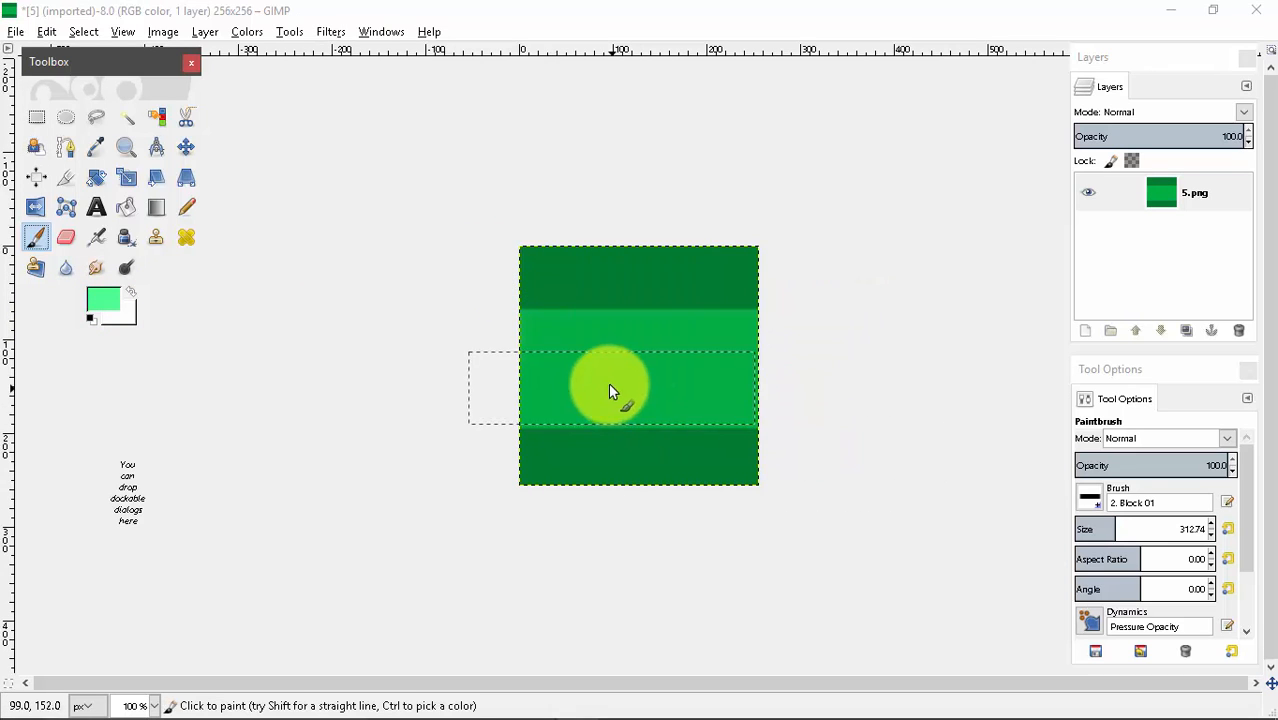
pyautogui.click(638, 370)
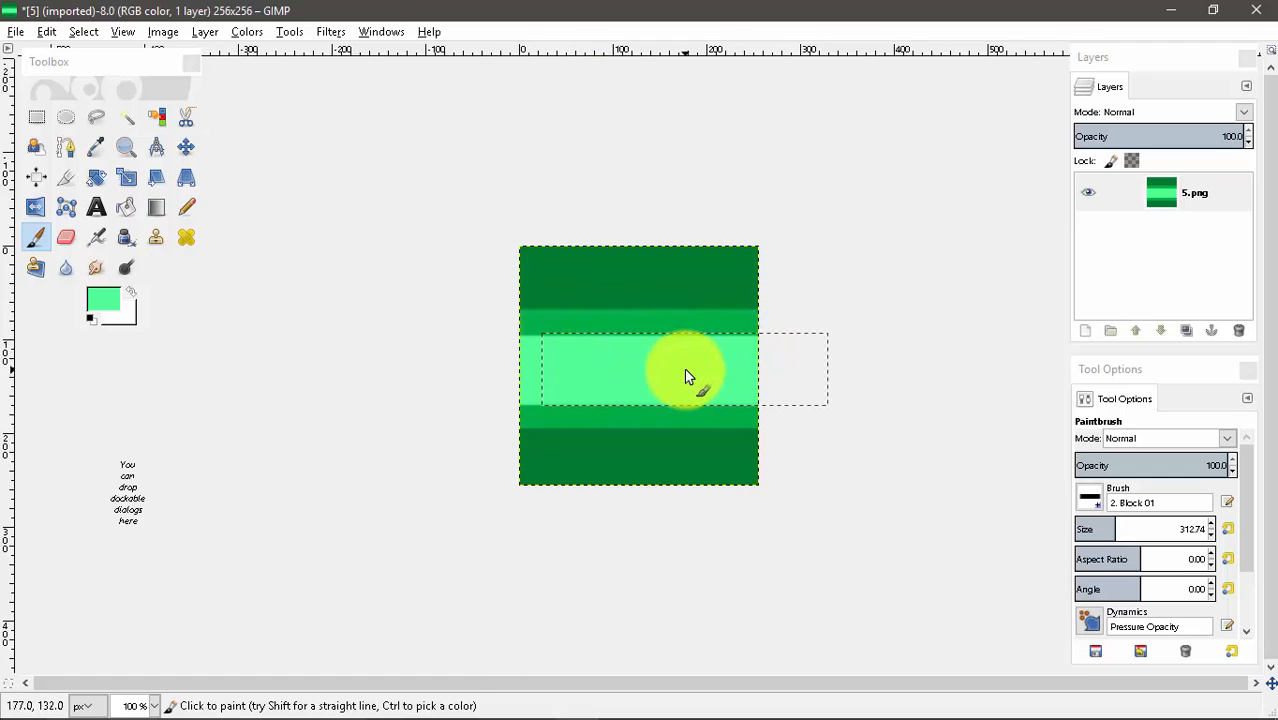
pyautogui.moveTo(686, 368)
pyautogui.mouseDown()
pyautogui.moveTo(586, 377)
pyautogui.moveTo(738, 357)
pyautogui.moveTo(672, 362)
pyautogui.mouseUp()
pyautogui.hotkey('ctrl', 'z')
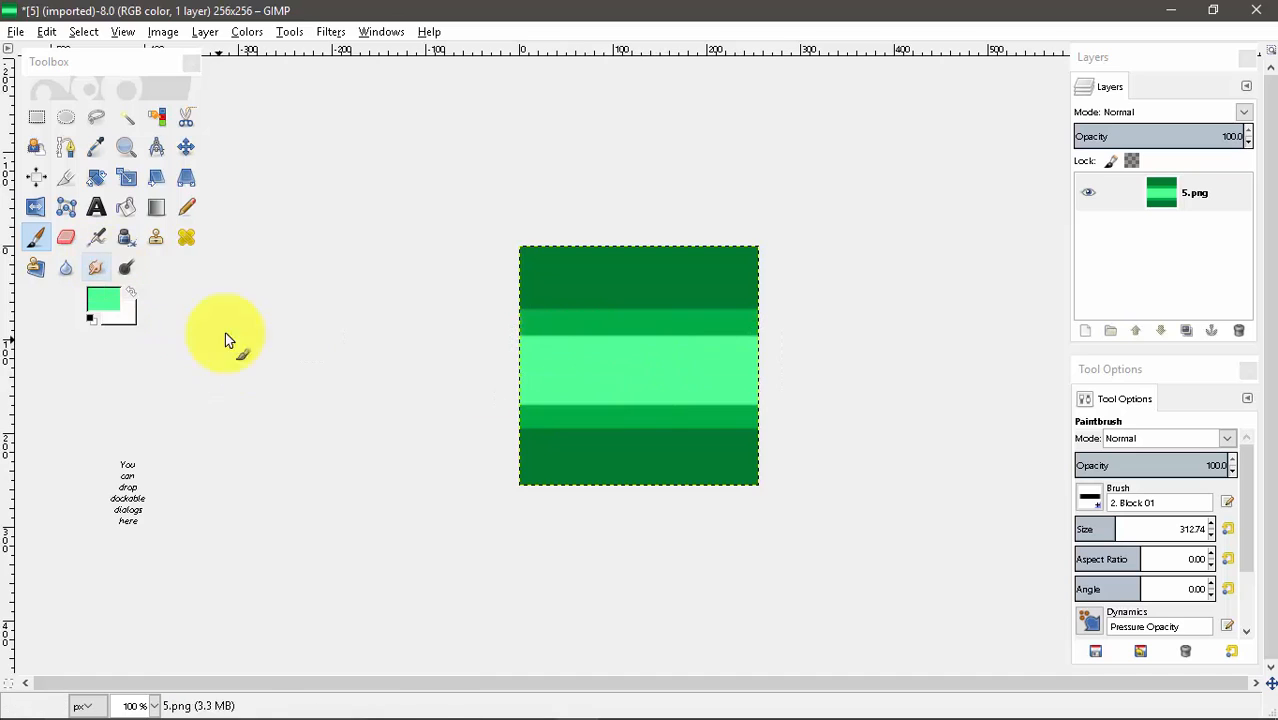
# Step: Choose the Smudge tool with the Hair brush at size 107.28
pyautogui.click(92, 268)
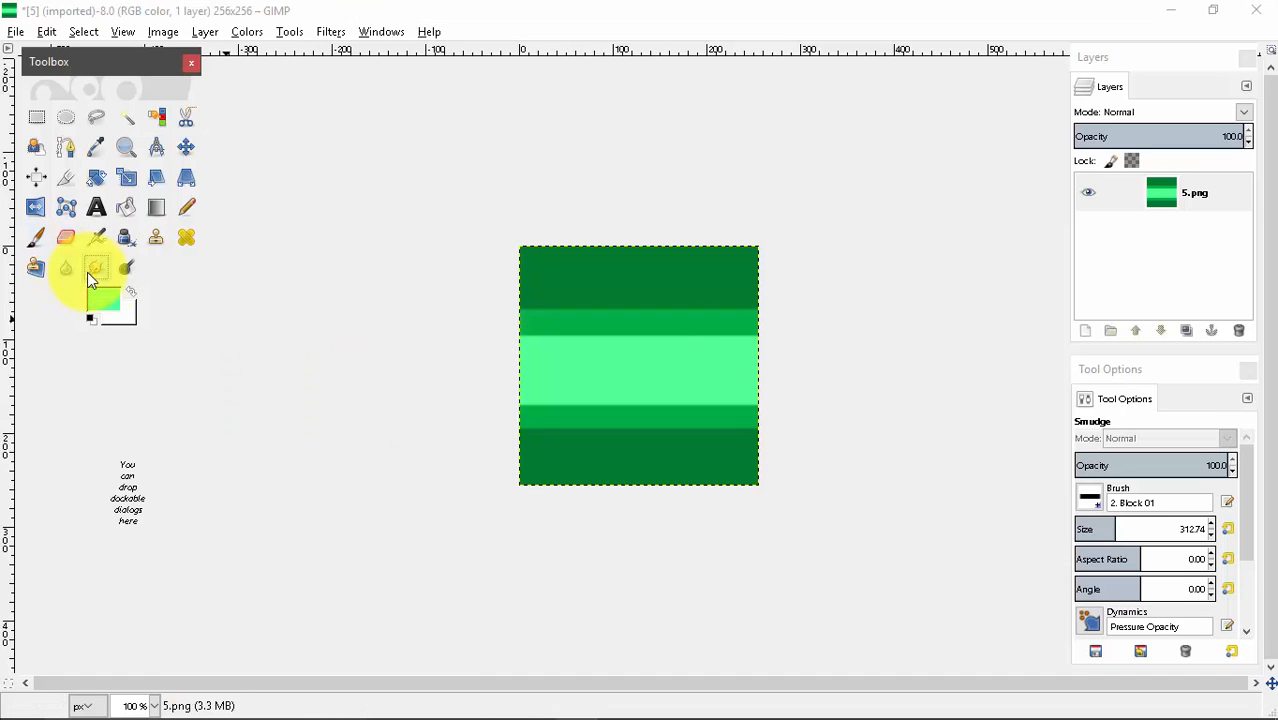
pyautogui.click(1088, 491)
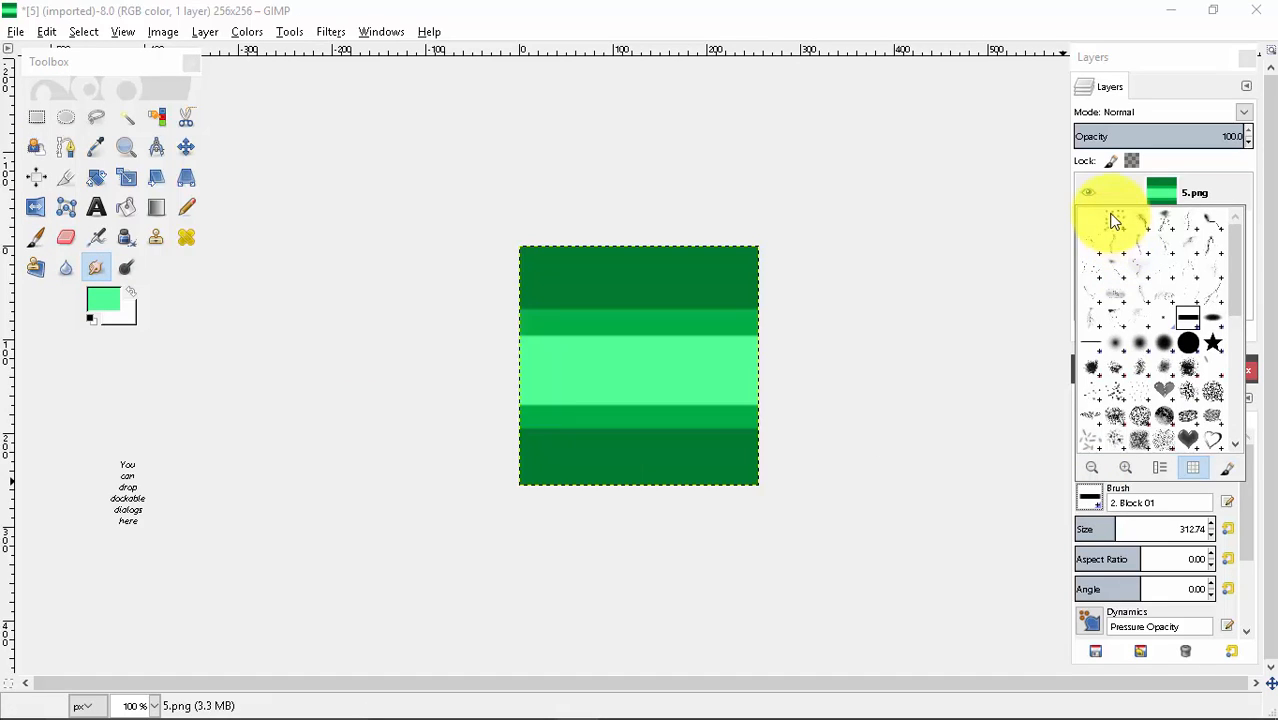
pyautogui.click(1113, 220)
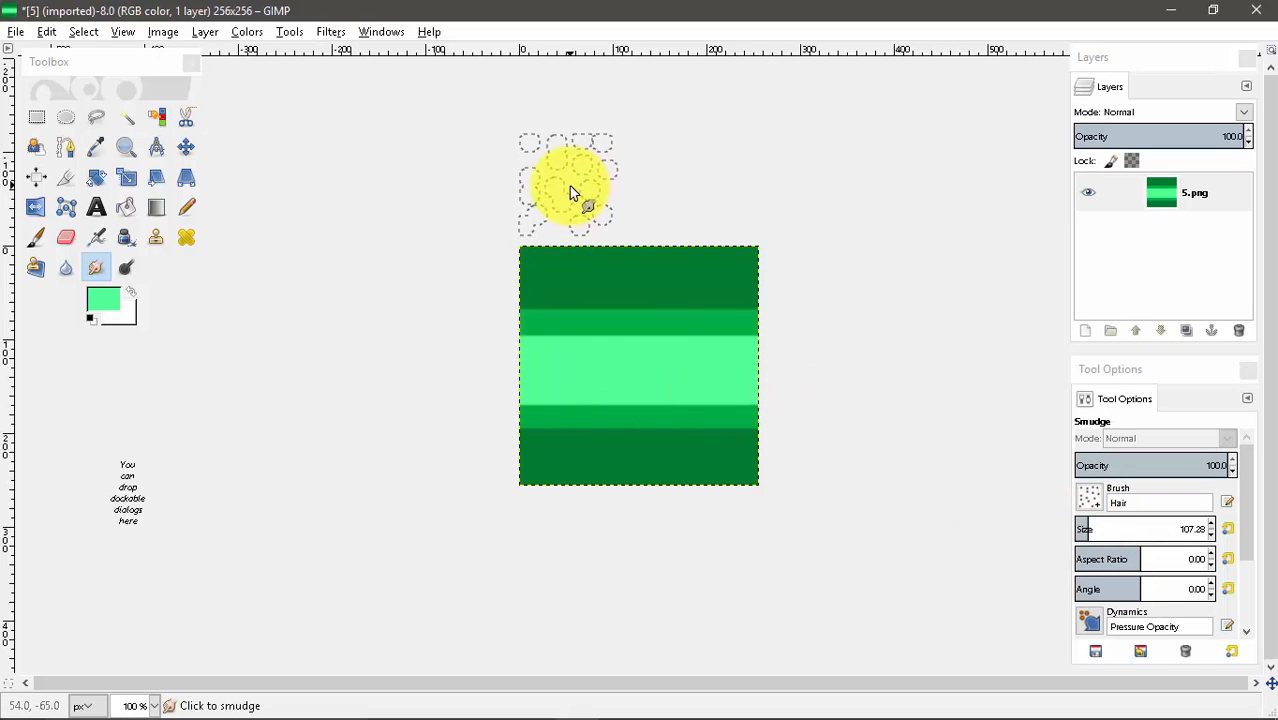
# Step: Try smudging the green bands with vertical strokes and with irregular slanted strokes, undoing each attempt
pyautogui.moveTo(551, 257)
pyautogui.mouseDown()
pyautogui.moveTo(543, 198)
pyautogui.moveTo(516, 567)
pyautogui.moveTo(548, 577)
pyautogui.moveTo(589, 140)
pyautogui.moveTo(591, 712)
pyautogui.moveTo(606, 504)
pyautogui.moveTo(693, 158)
pyautogui.moveTo(697, 439)
pyautogui.moveTo(669, 657)
pyautogui.moveTo(702, 620)
pyautogui.moveTo(762, 156)
pyautogui.moveTo(762, 360)
pyautogui.moveTo(746, 446)
pyautogui.moveTo(662, 527)
pyautogui.moveTo(632, 294)
pyautogui.moveTo(580, 226)
pyautogui.moveTo(491, 188)
pyautogui.mouseUp()
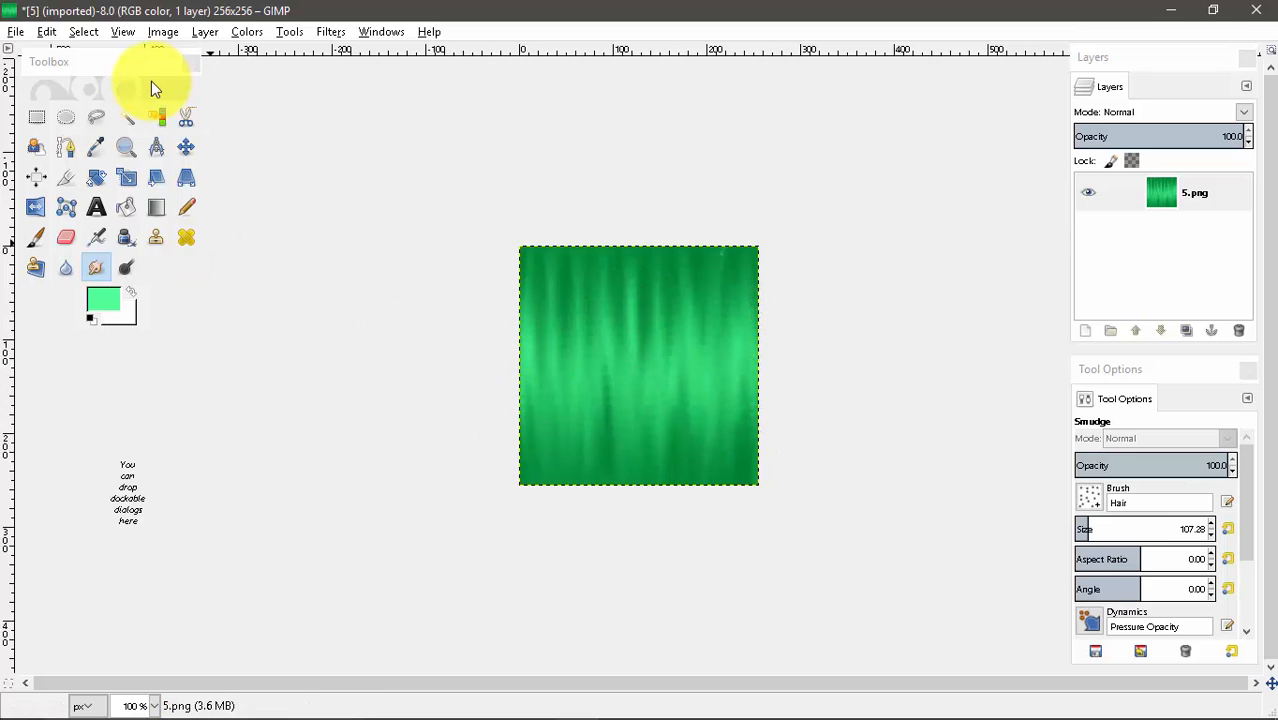
pyautogui.hotkey('ctrl', 'z')
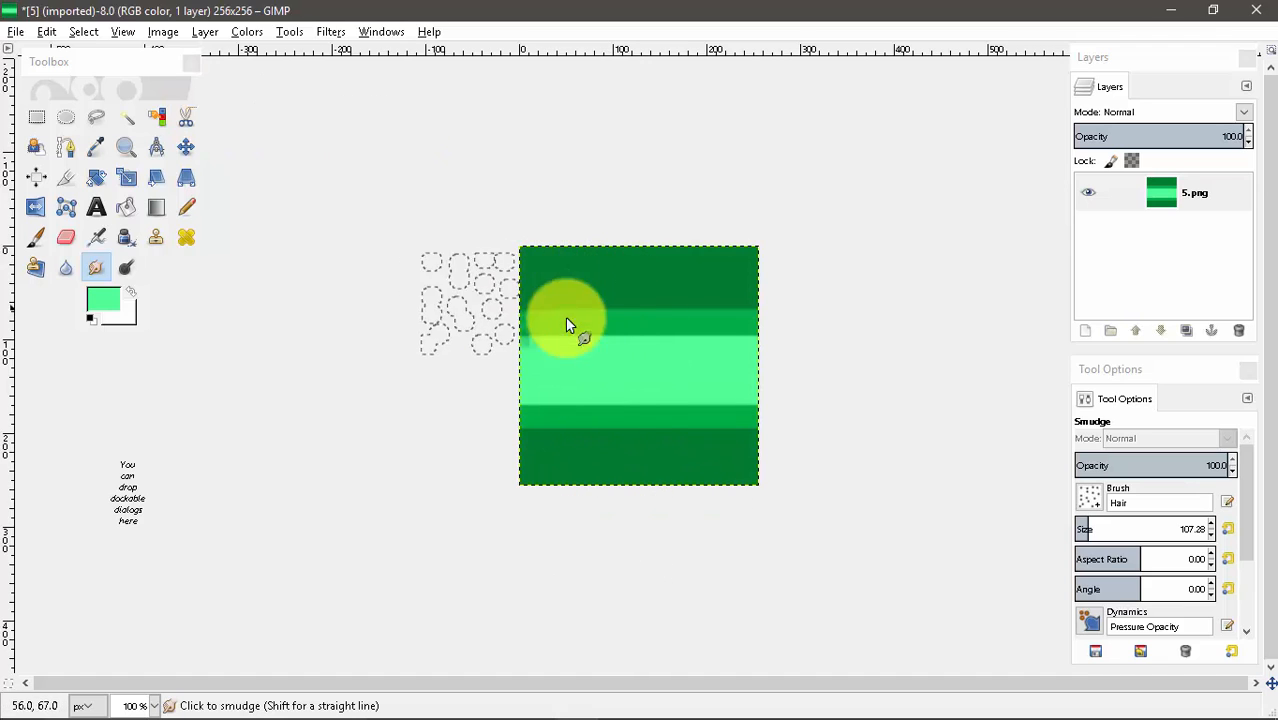
pyautogui.moveTo(571, 323)
pyautogui.mouseDown()
pyautogui.moveTo(582, 435)
pyautogui.moveTo(514, 511)
pyautogui.moveTo(564, 418)
pyautogui.moveTo(695, 252)
pyautogui.moveTo(763, 209)
pyautogui.moveTo(610, 434)
pyautogui.moveTo(576, 584)
pyautogui.moveTo(785, 243)
pyautogui.moveTo(483, 237)
pyautogui.moveTo(479, 363)
pyautogui.moveTo(604, 543)
pyautogui.moveTo(581, 222)
pyautogui.moveTo(655, 234)
pyautogui.moveTo(592, 476)
pyautogui.moveTo(607, 547)
pyautogui.moveTo(709, 231)
pyautogui.moveTo(660, 315)
pyautogui.moveTo(662, 469)
pyautogui.moveTo(733, 489)
pyautogui.moveTo(755, 336)
pyautogui.moveTo(725, 191)
pyautogui.moveTo(784, 333)
pyautogui.moveTo(661, 540)
pyautogui.moveTo(678, 402)
pyautogui.moveTo(731, 232)
pyautogui.moveTo(620, 304)
pyautogui.moveTo(606, 561)
pyautogui.moveTo(595, 252)
pyautogui.moveTo(538, 184)
pyautogui.moveTo(534, 305)
pyautogui.moveTo(558, 512)
pyautogui.moveTo(593, 573)
pyautogui.moveTo(520, 301)
pyautogui.moveTo(549, 163)
pyautogui.moveTo(1007, 625)
pyautogui.moveTo(951, 657)
pyautogui.moveTo(921, 649)
pyautogui.moveTo(351, 429)
pyautogui.moveTo(416, 467)
pyautogui.mouseUp()
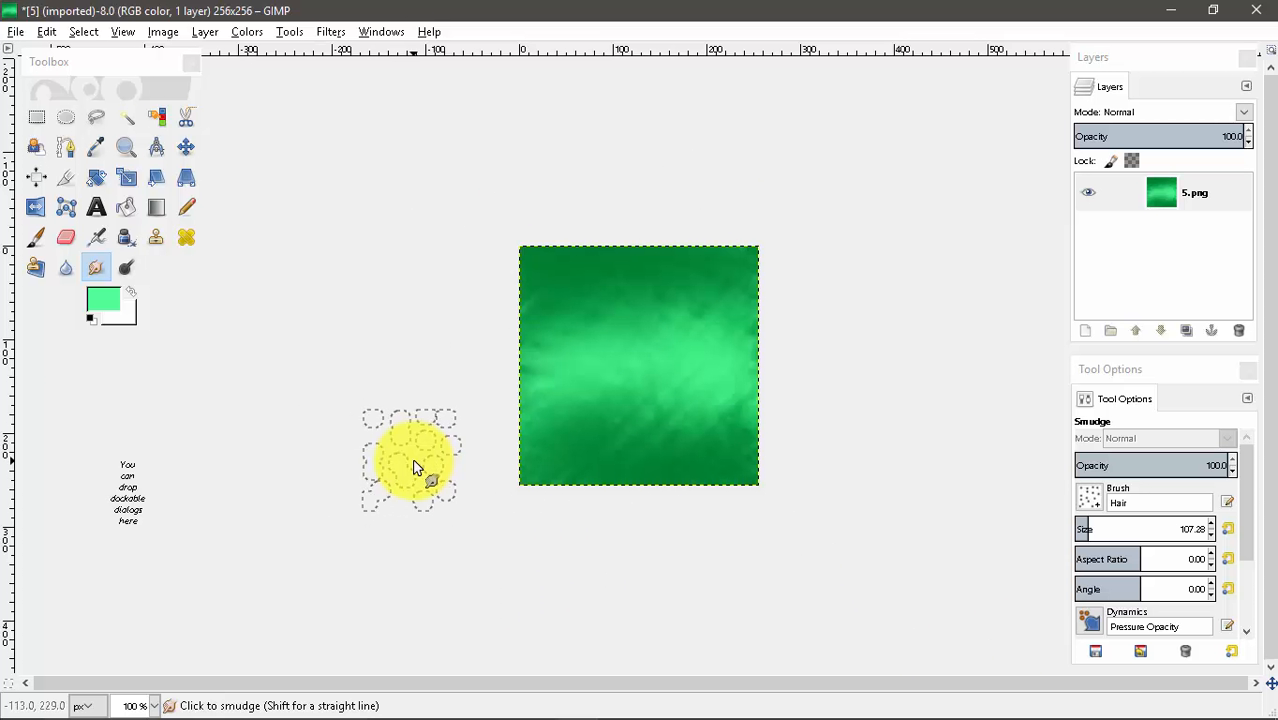
pyautogui.hotkey('ctrl', 'z')
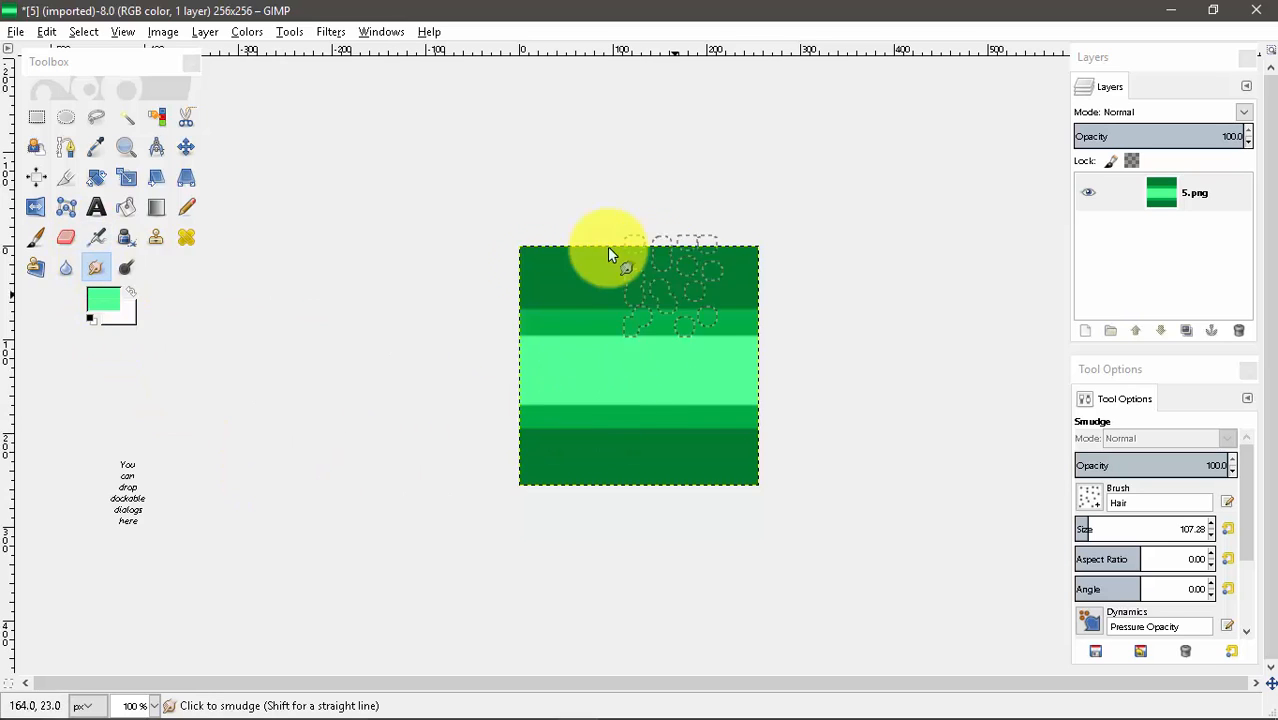
# Step: Smudge the green bands with vertical strokes across the whole canvas to blend them into hair strands
pyautogui.moveTo(534, 214)
pyautogui.mouseDown()
pyautogui.moveTo(543, 638)
pyautogui.moveTo(482, 538)
pyautogui.moveTo(513, 428)
pyautogui.moveTo(587, 297)
pyautogui.moveTo(541, 116)
pyautogui.moveTo(551, 42)
pyautogui.moveTo(604, 128)
pyautogui.moveTo(665, 94)
pyautogui.moveTo(623, 174)
pyautogui.moveTo(689, 192)
pyautogui.moveTo(707, 303)
pyautogui.moveTo(736, 392)
pyautogui.moveTo(765, 428)
pyautogui.moveTo(776, 302)
pyautogui.moveTo(772, 612)
pyautogui.moveTo(709, 617)
pyautogui.moveTo(682, 411)
pyautogui.moveTo(593, 143)
pyautogui.moveTo(698, 499)
pyautogui.moveTo(772, 369)
pyautogui.moveTo(735, 420)
pyautogui.mouseUp()
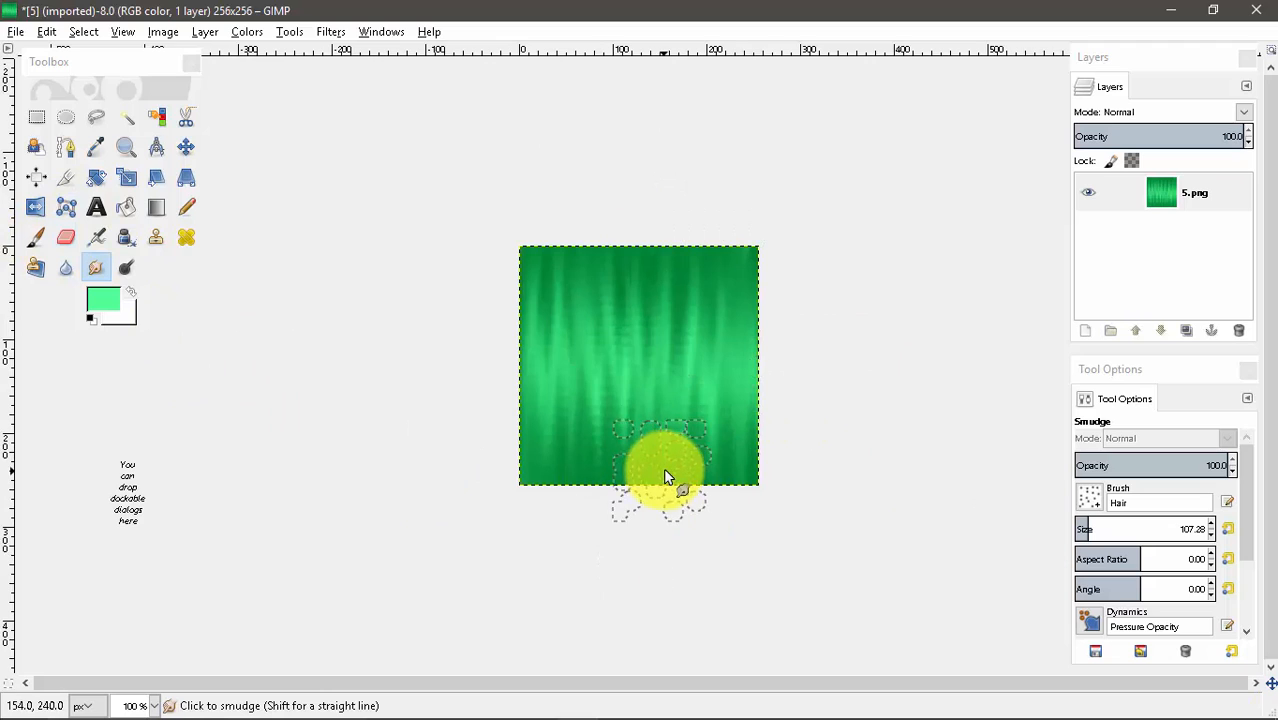
pyautogui.moveTo(899, 702)
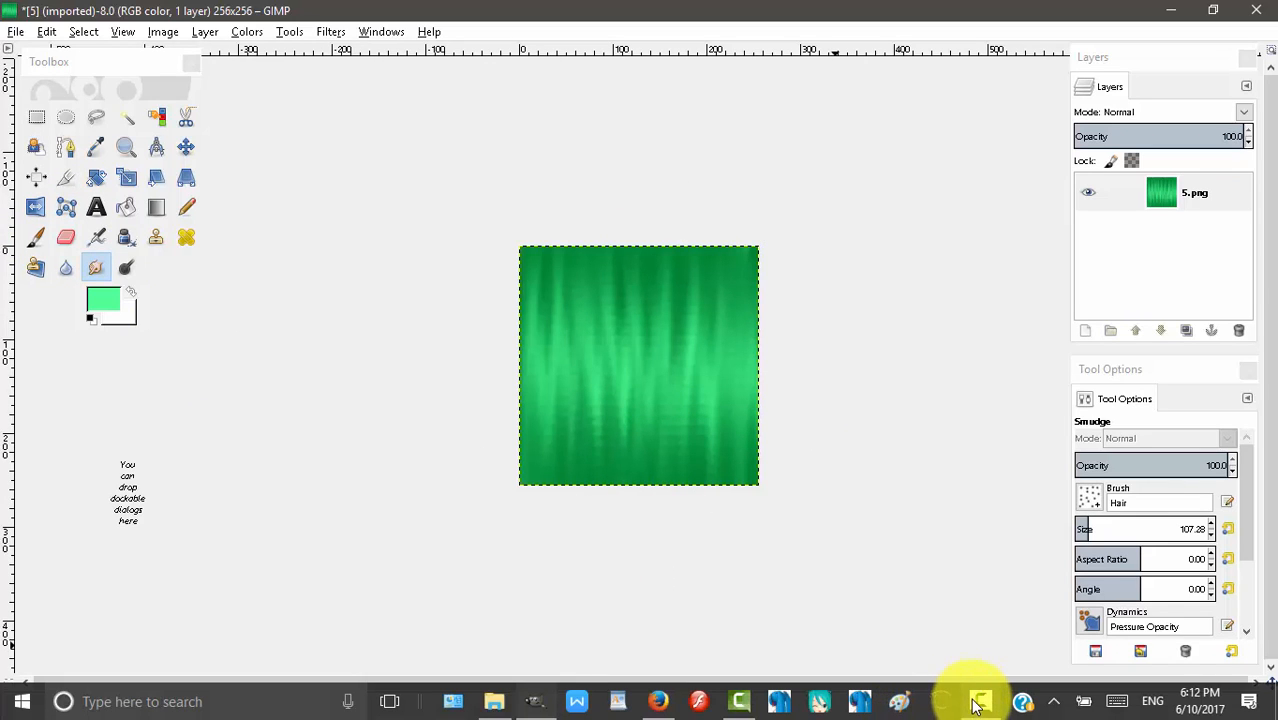
pyautogui.moveTo(965, 703)
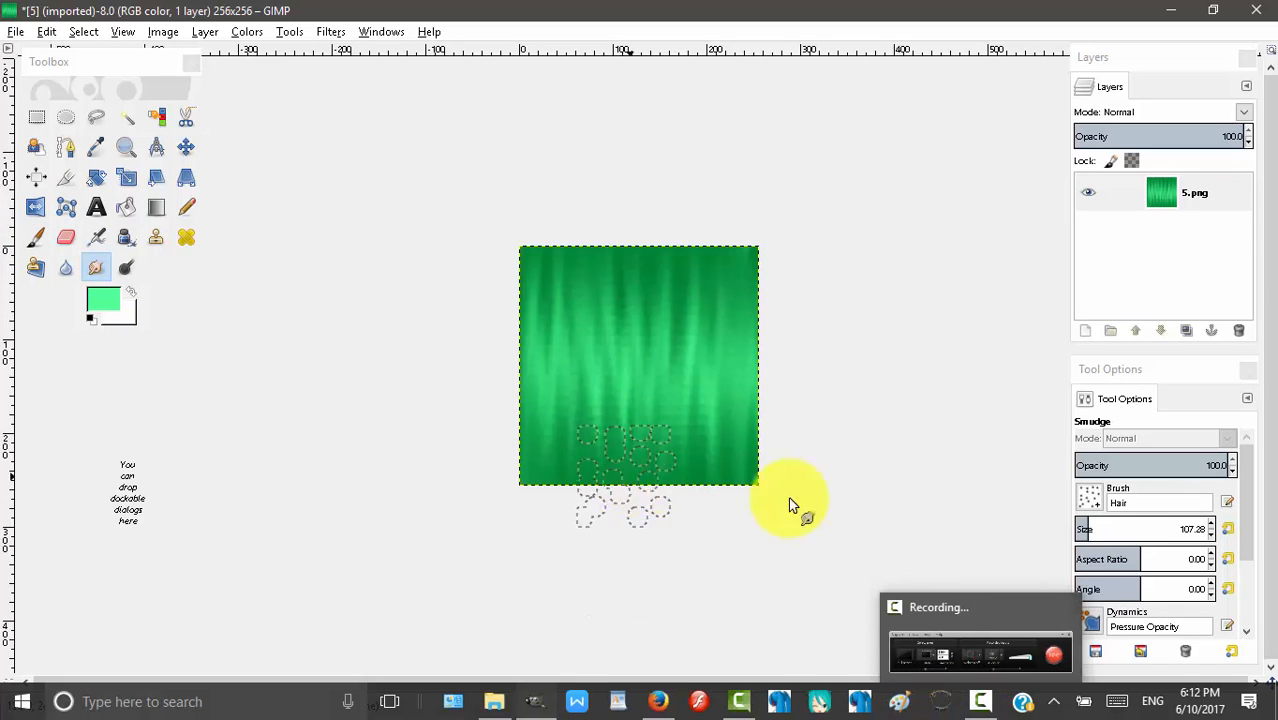
pyautogui.click(955, 612)
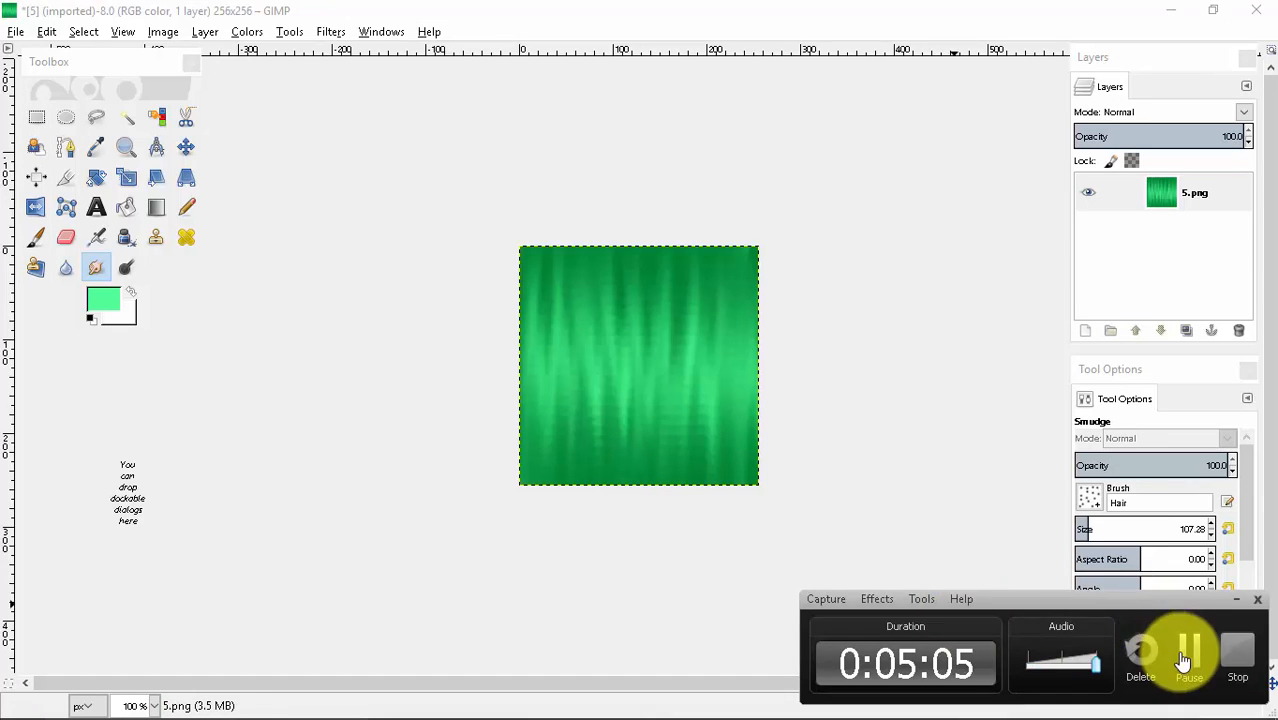
pyautogui.click(760, 645)
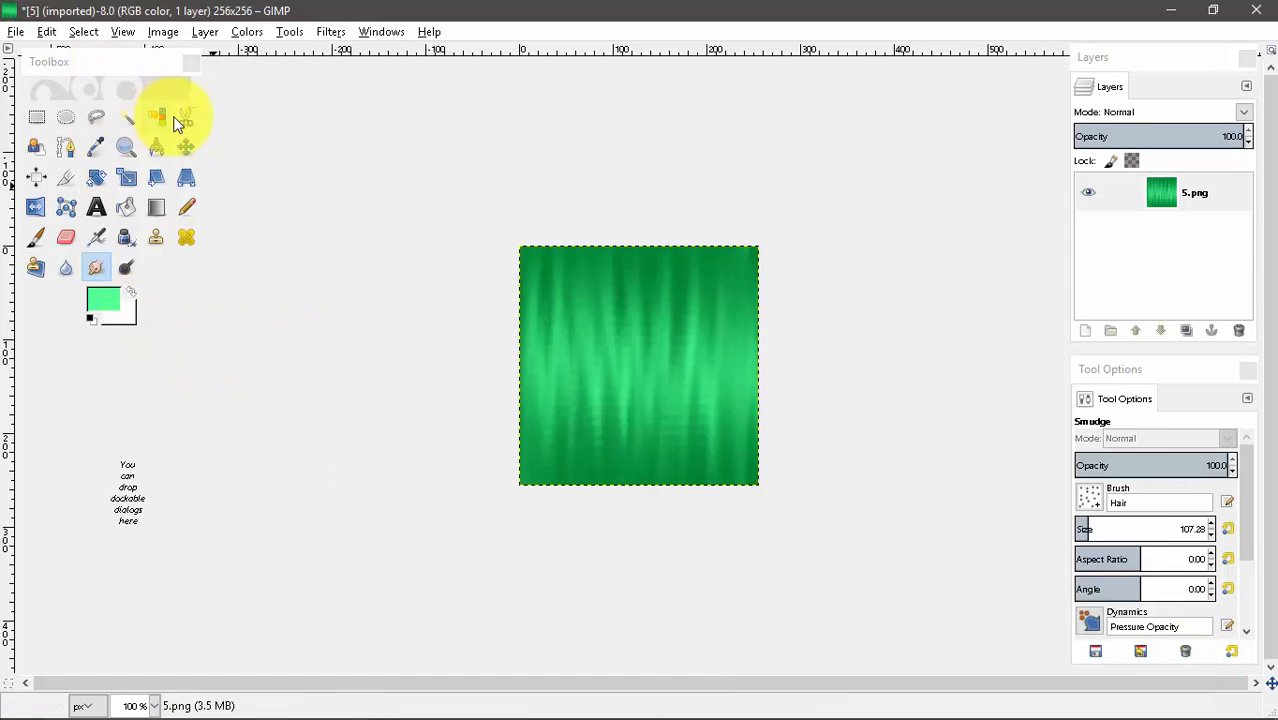
# Step: Show the Export Image dialog for the texture in the MYTEXTURE1 folder, and close it without exporting
pyautogui.click(23, 34)
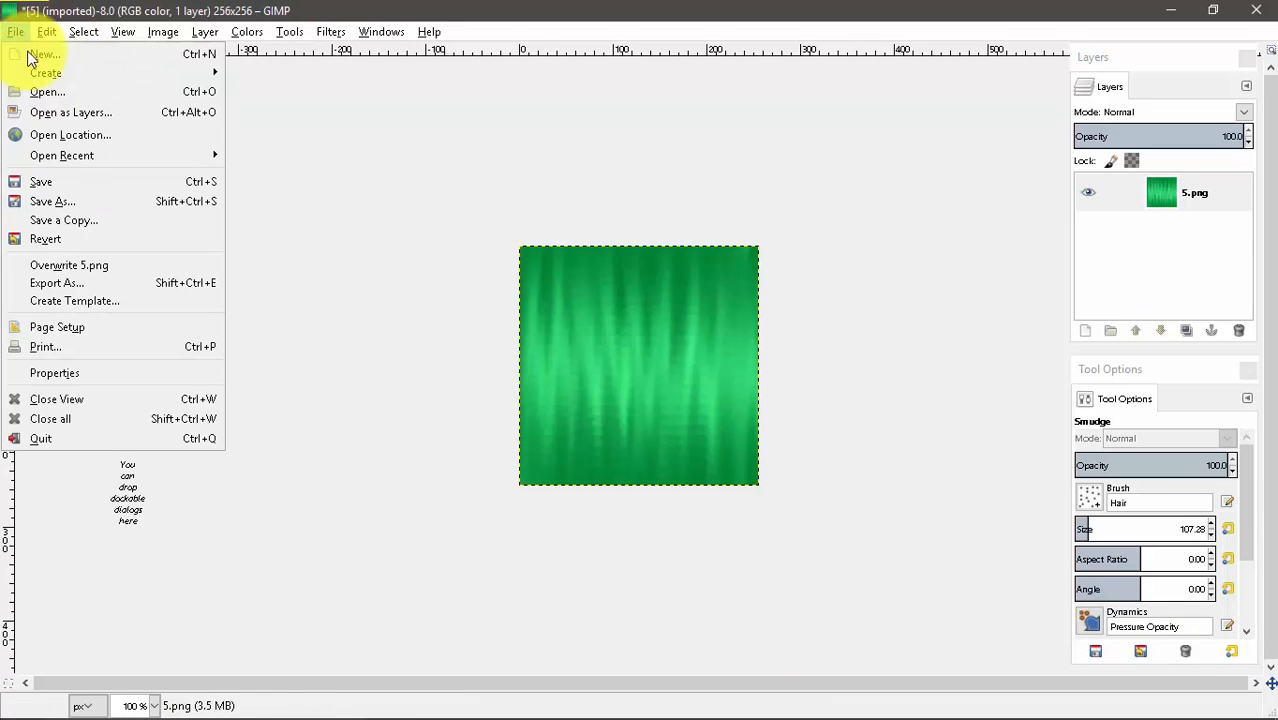
pyautogui.click(63, 282)
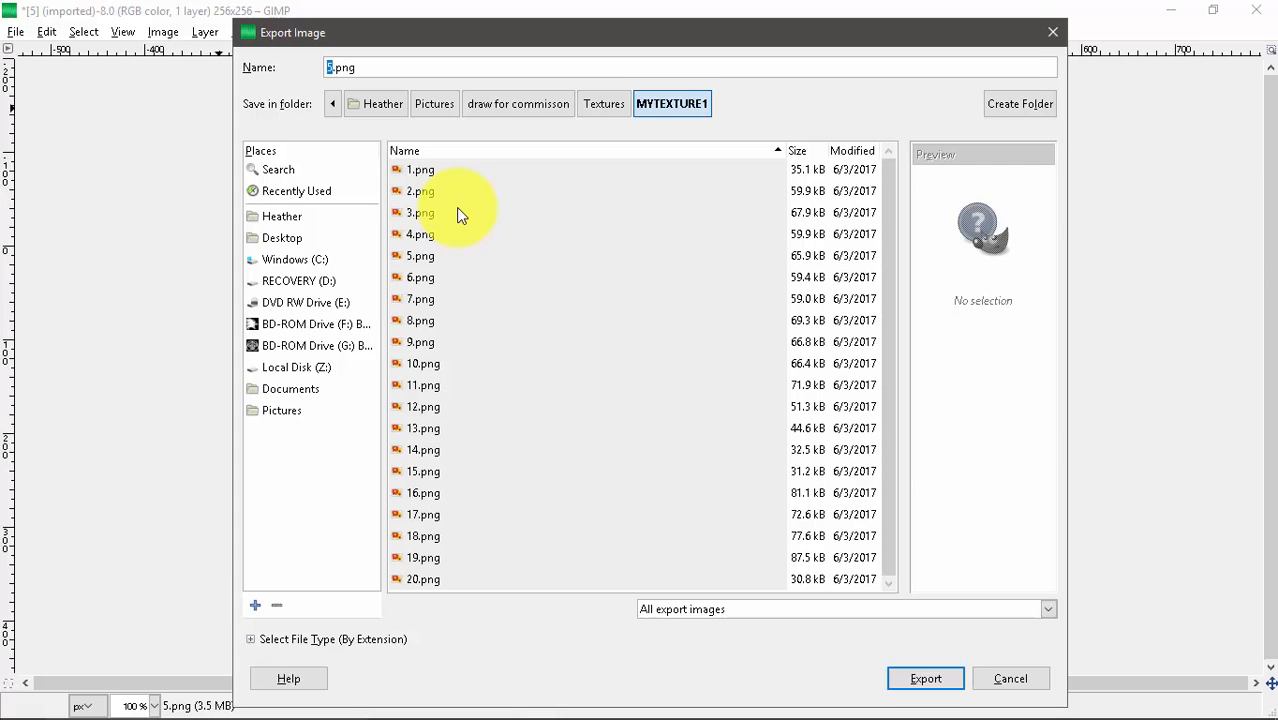
pyautogui.click(1052, 32)
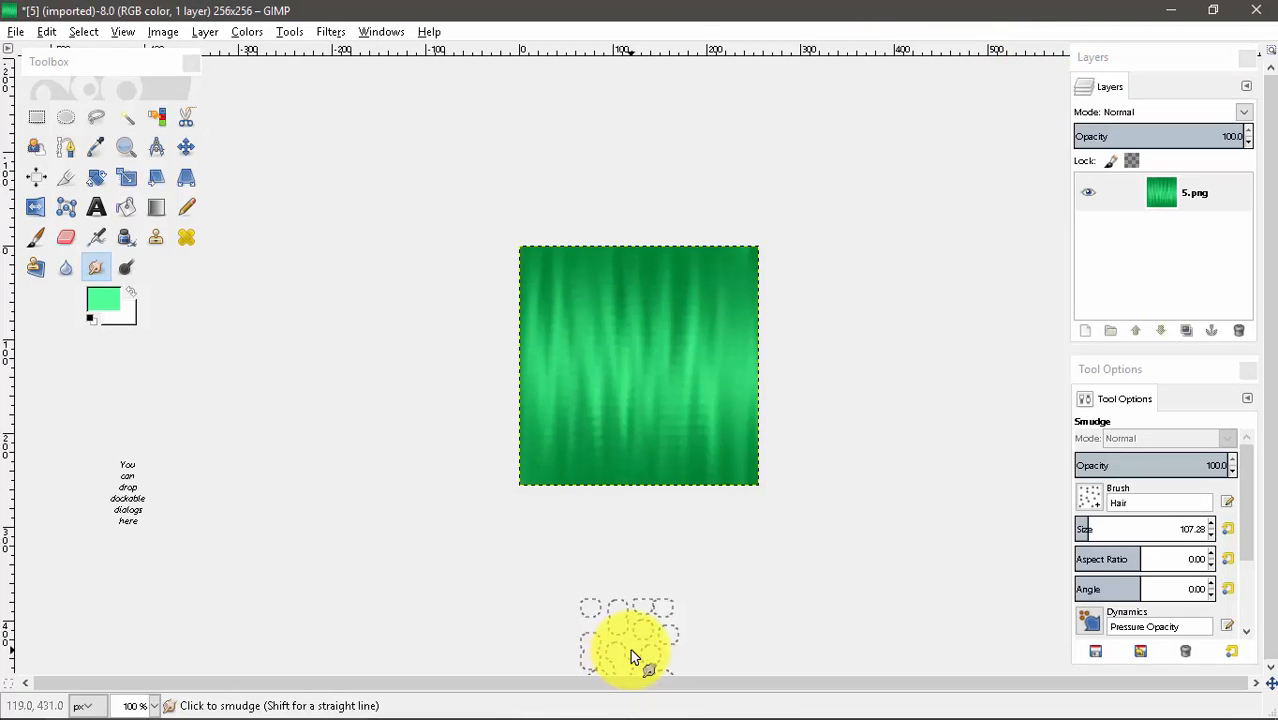
pyautogui.moveTo(620, 702)
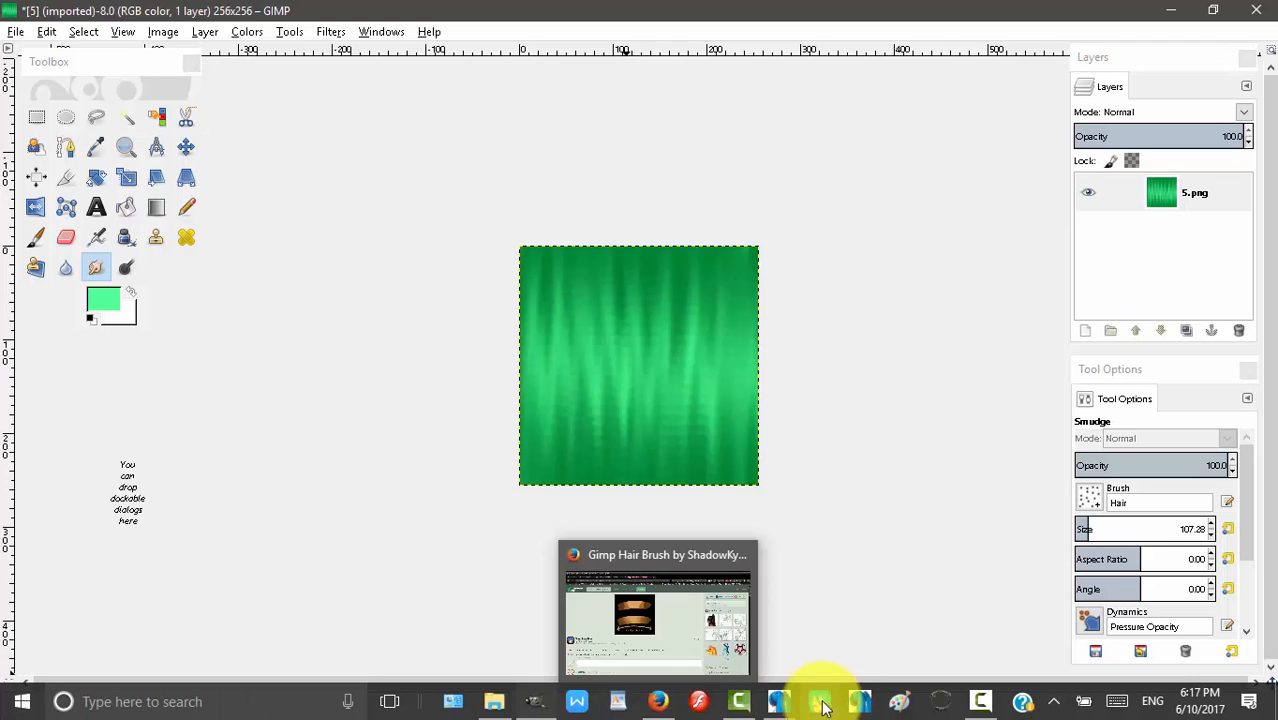
# Step: Switch to PMD Editor and set 5.png as the texture of hair material 11 (MA0) in the TDA Base.pmd model
pyautogui.moveTo(790, 697)
pyautogui.click(860, 653)
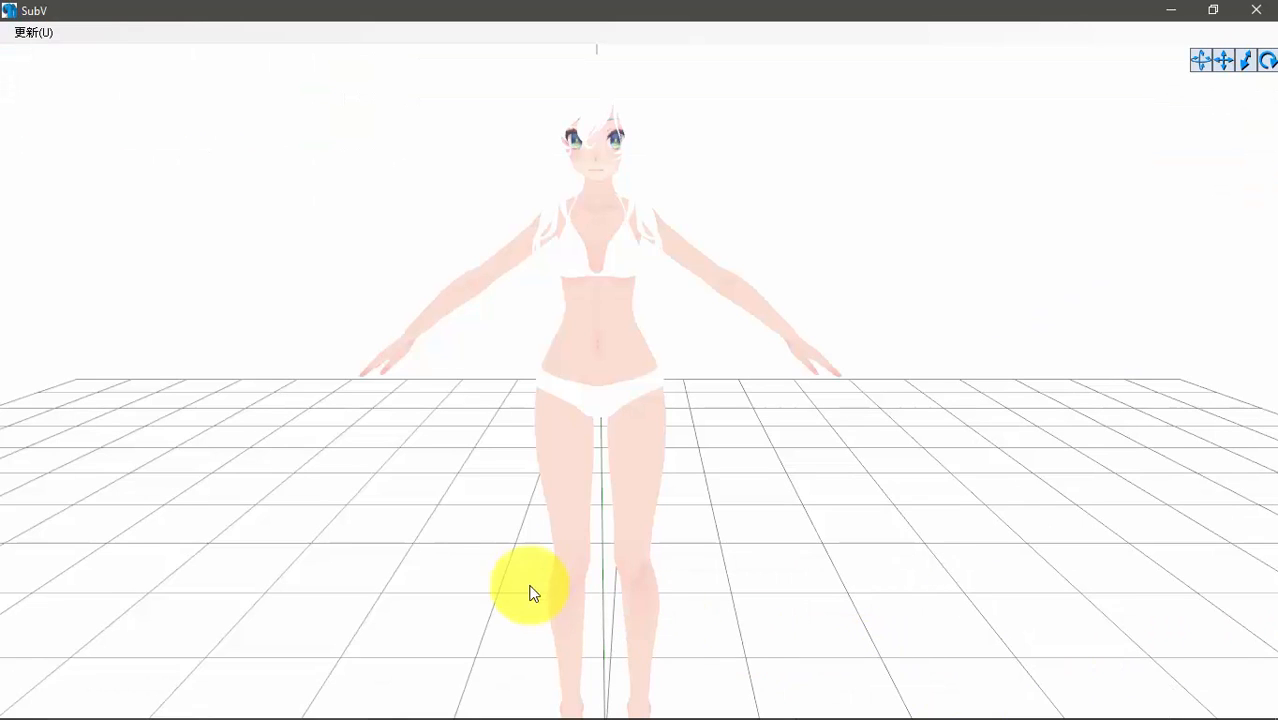
pyautogui.moveTo(742, 698)
pyautogui.moveTo(807, 695)
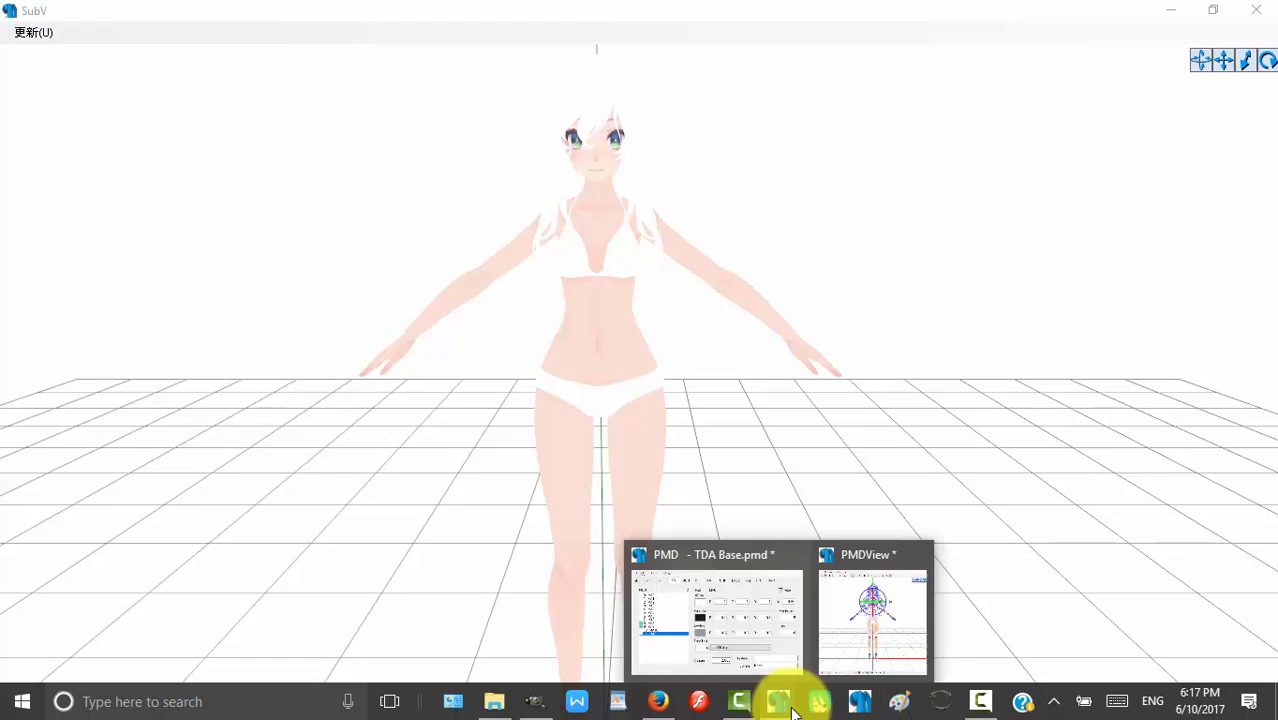
pyautogui.click(719, 655)
pyautogui.moveTo(560, 153); pyautogui.dragTo(1010, 272)
pyautogui.click(1127, 566)
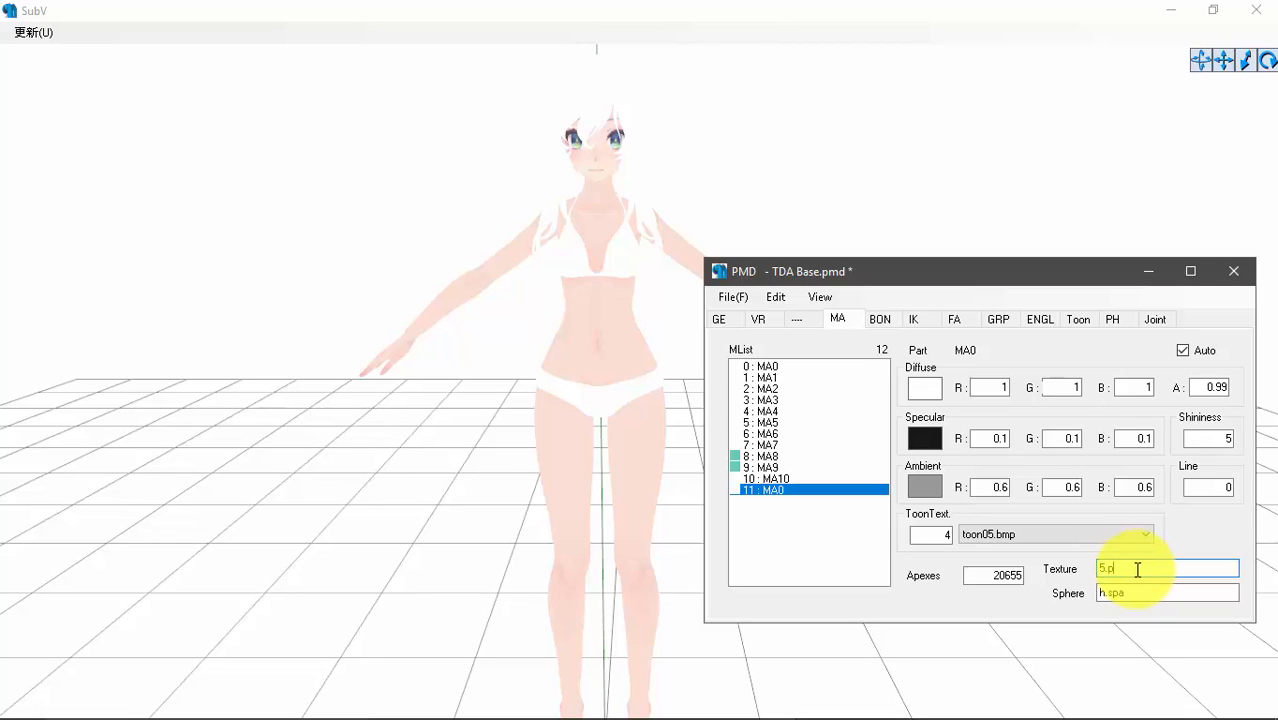
pyautogui.press('Return')
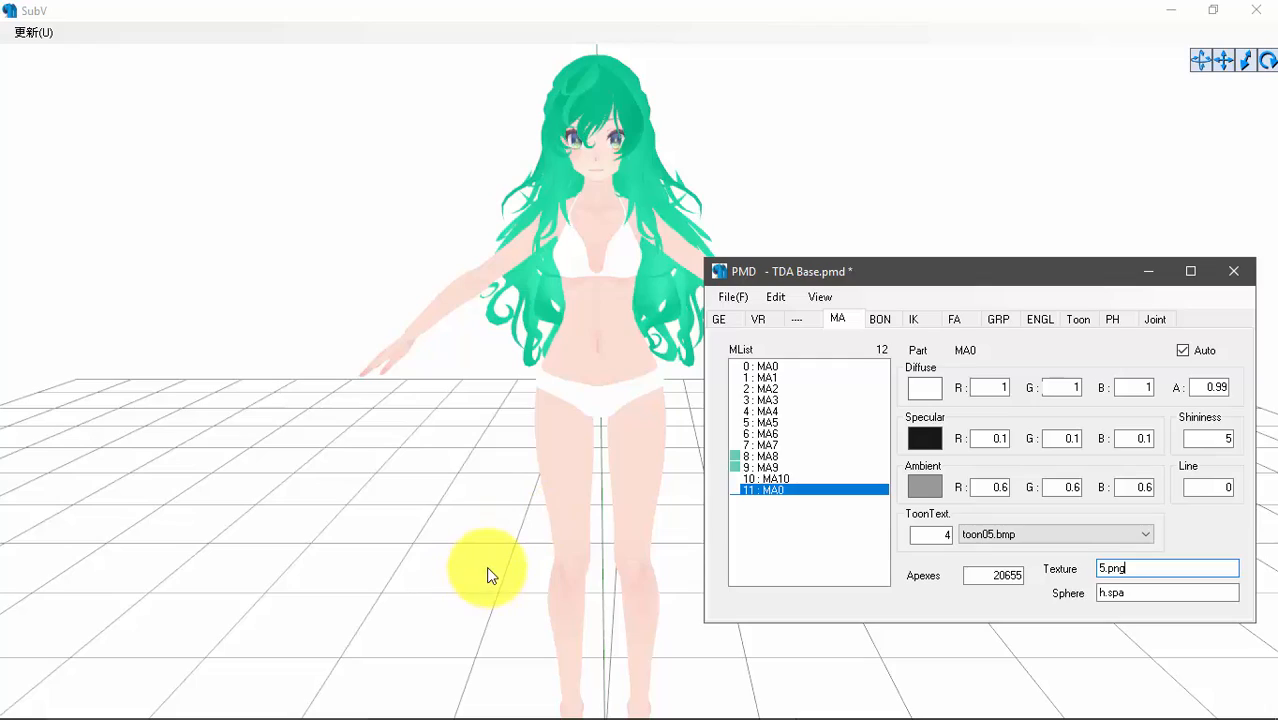
# Step: Examine the green hair texture on the model from several viewing angles
pyautogui.click(506, 512)
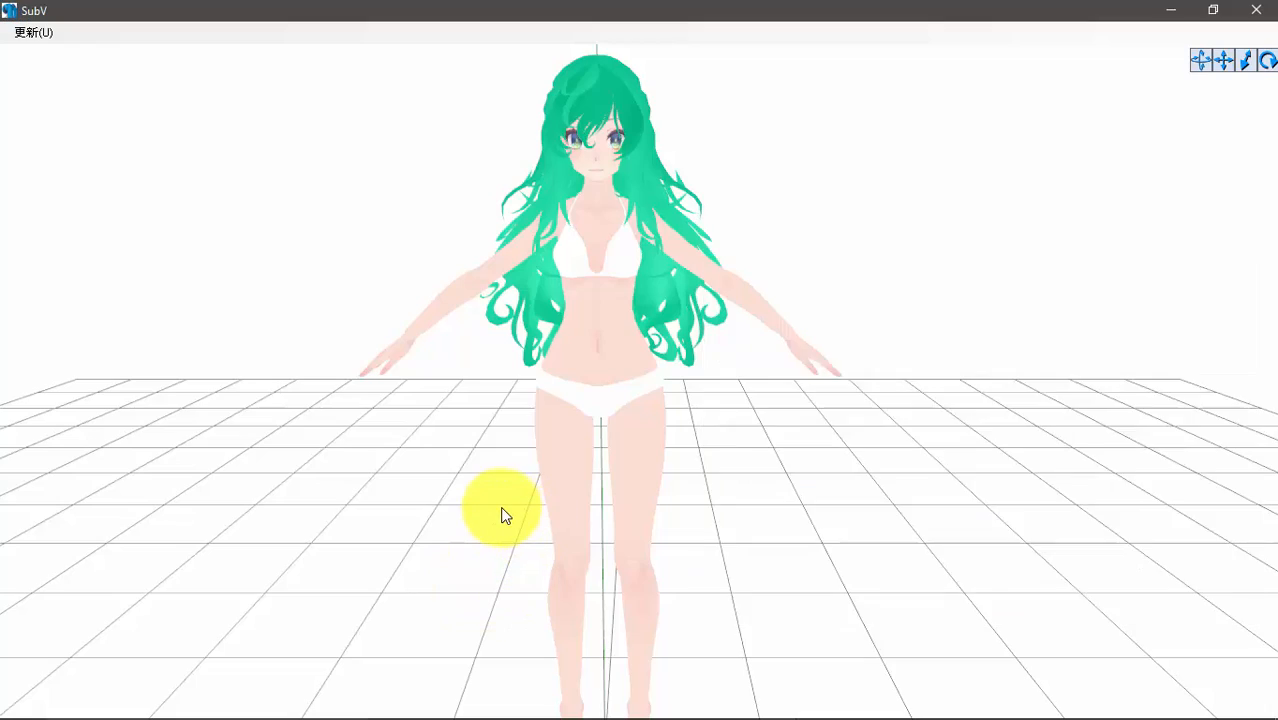
pyautogui.moveTo(501, 515); pyautogui.dragTo(844, 512)
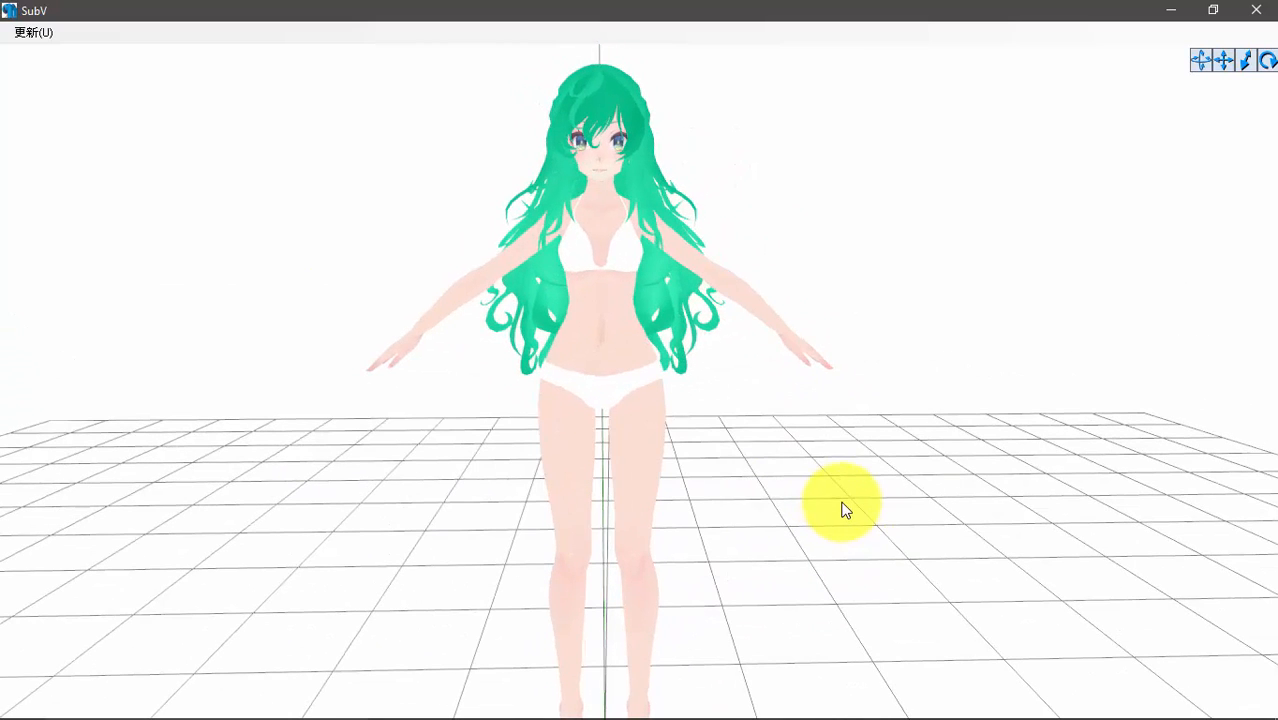
pyautogui.moveTo(819, 700)
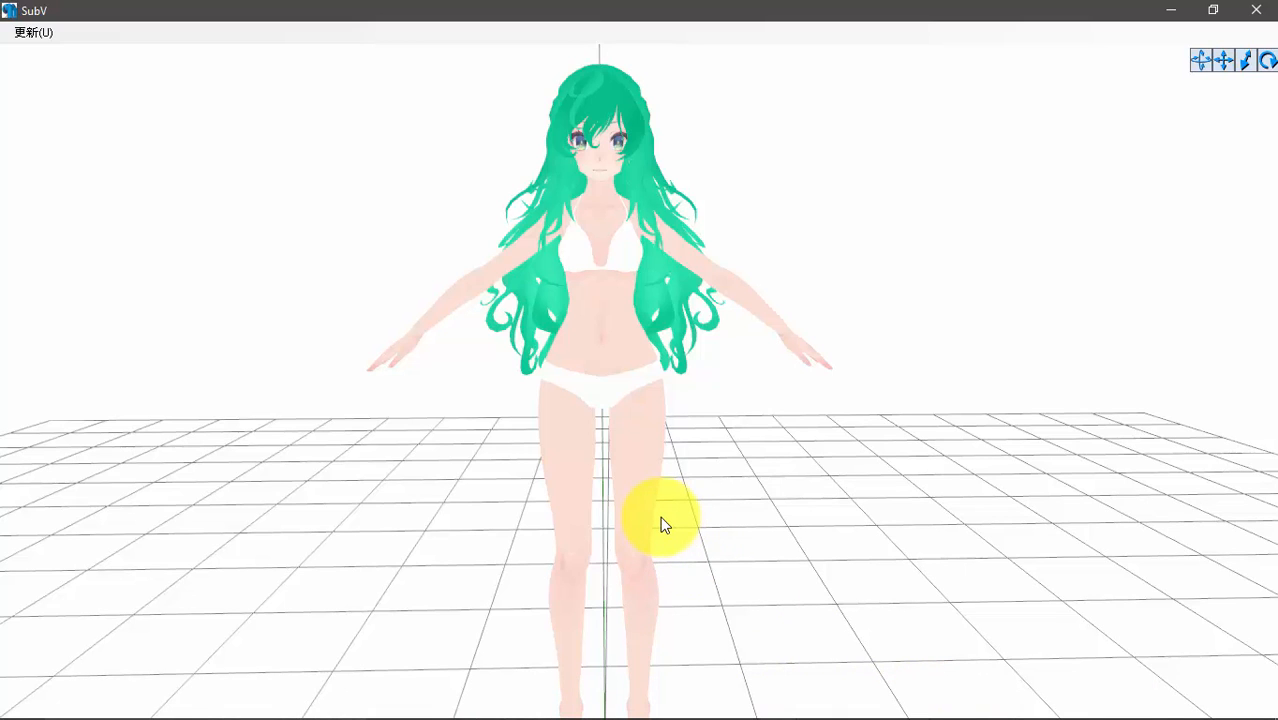
pyautogui.moveTo(660, 522); pyautogui.dragTo(434, 272)
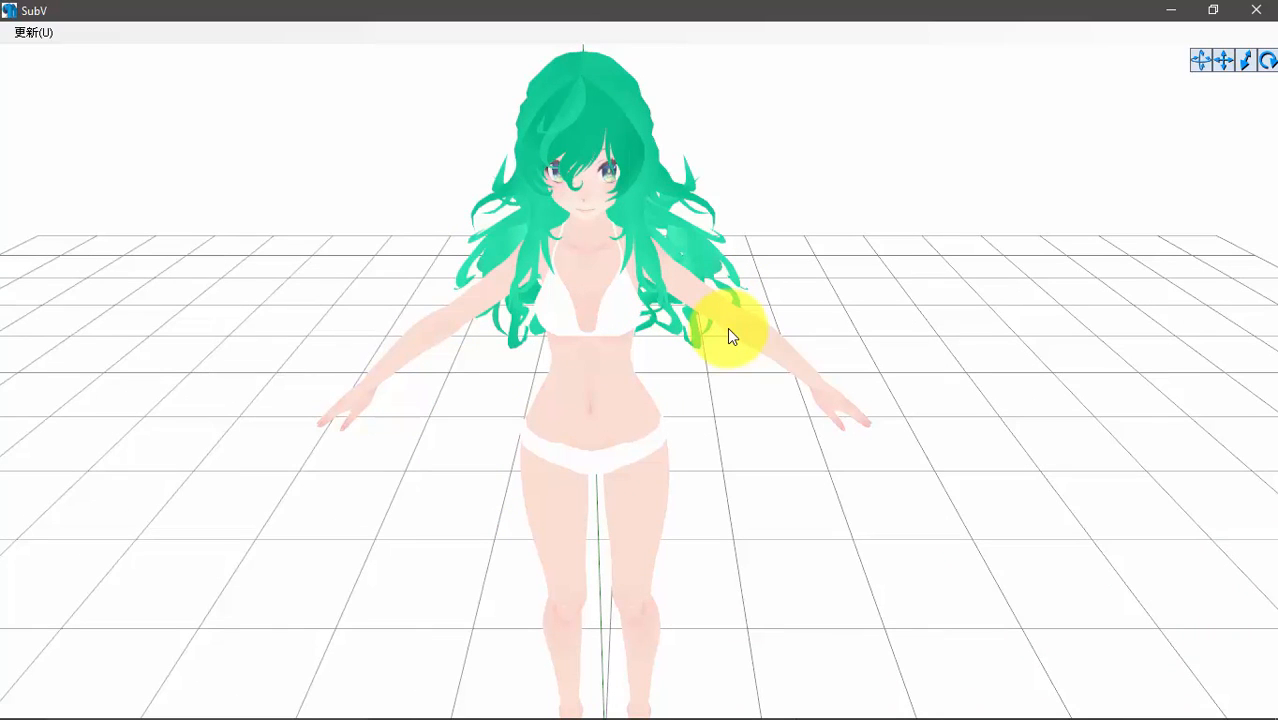
pyautogui.moveTo(673, 508); pyautogui.dragTo(672, 494)
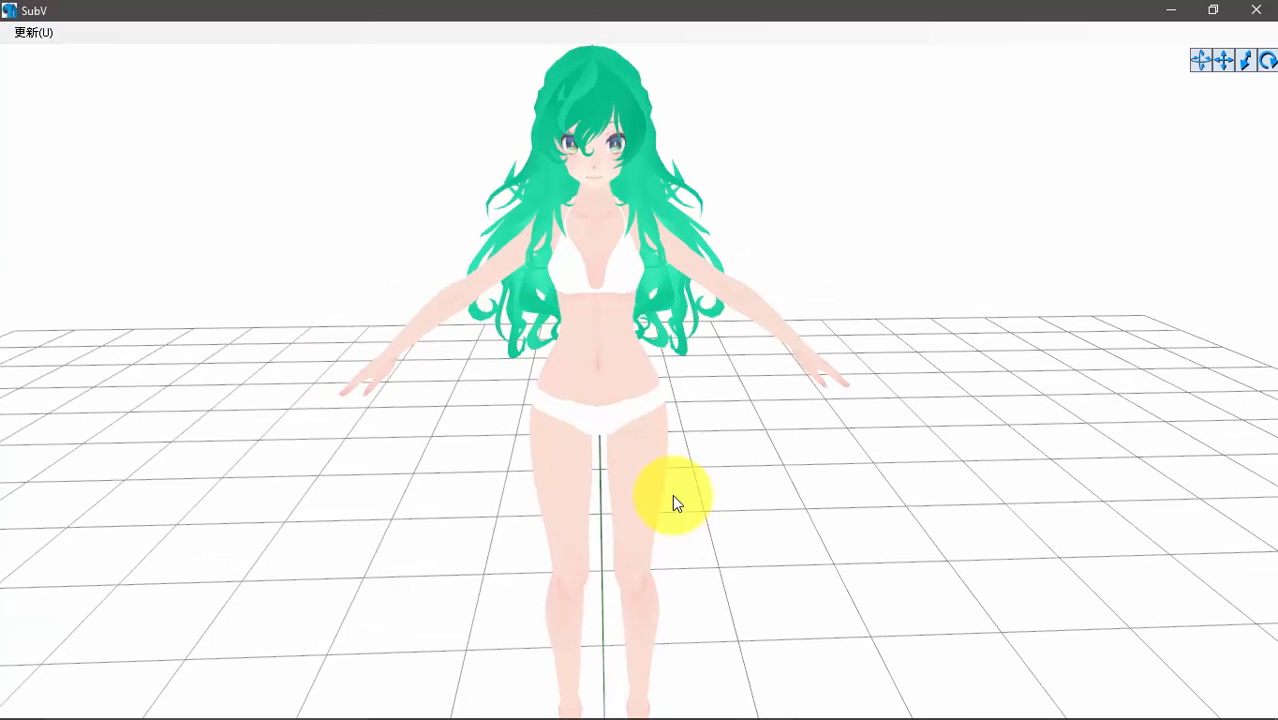
# Step: Switch back to GIMP and close the 5.png image without saving its changes
pyautogui.moveTo(772, 714)
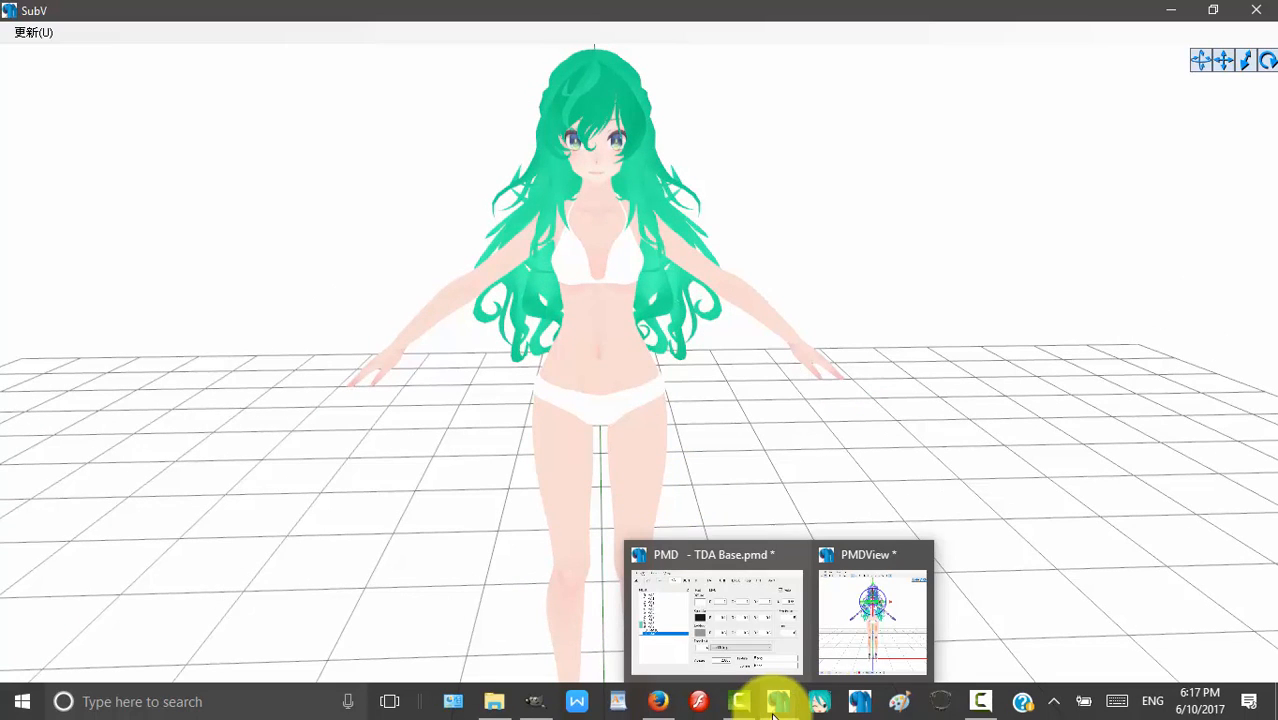
pyautogui.click(535, 701)
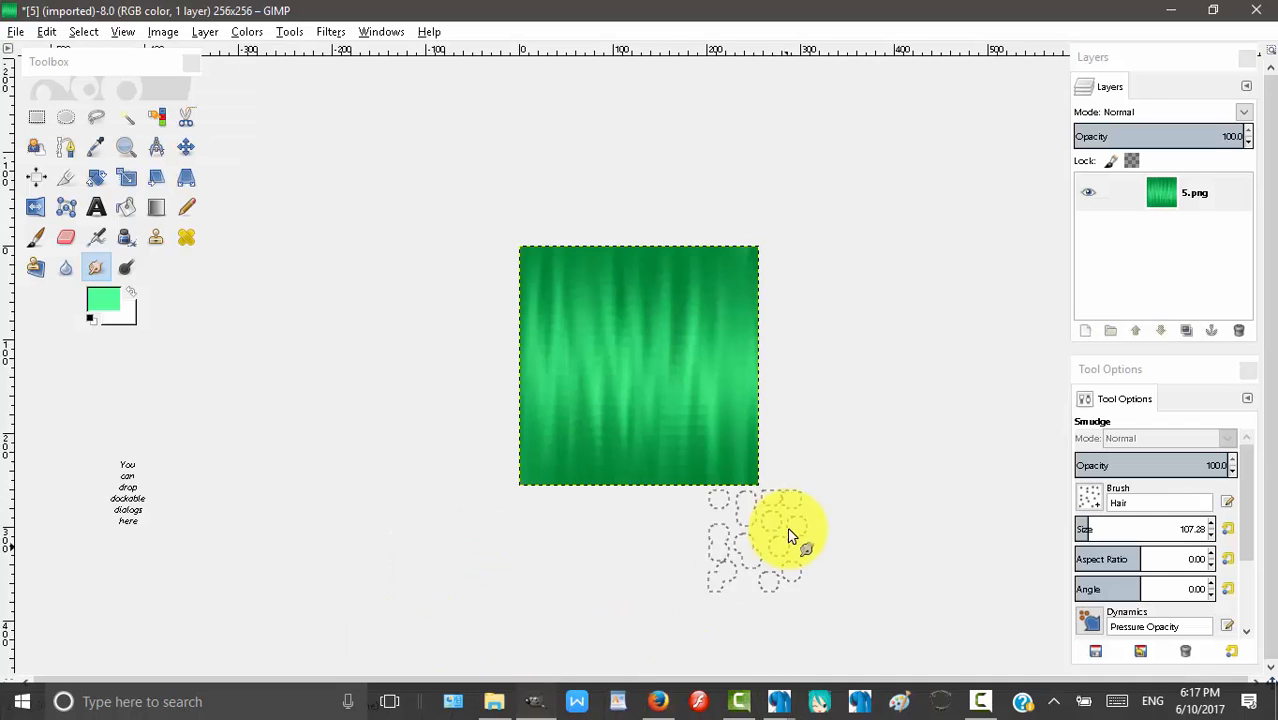
pyautogui.click(1256, 9)
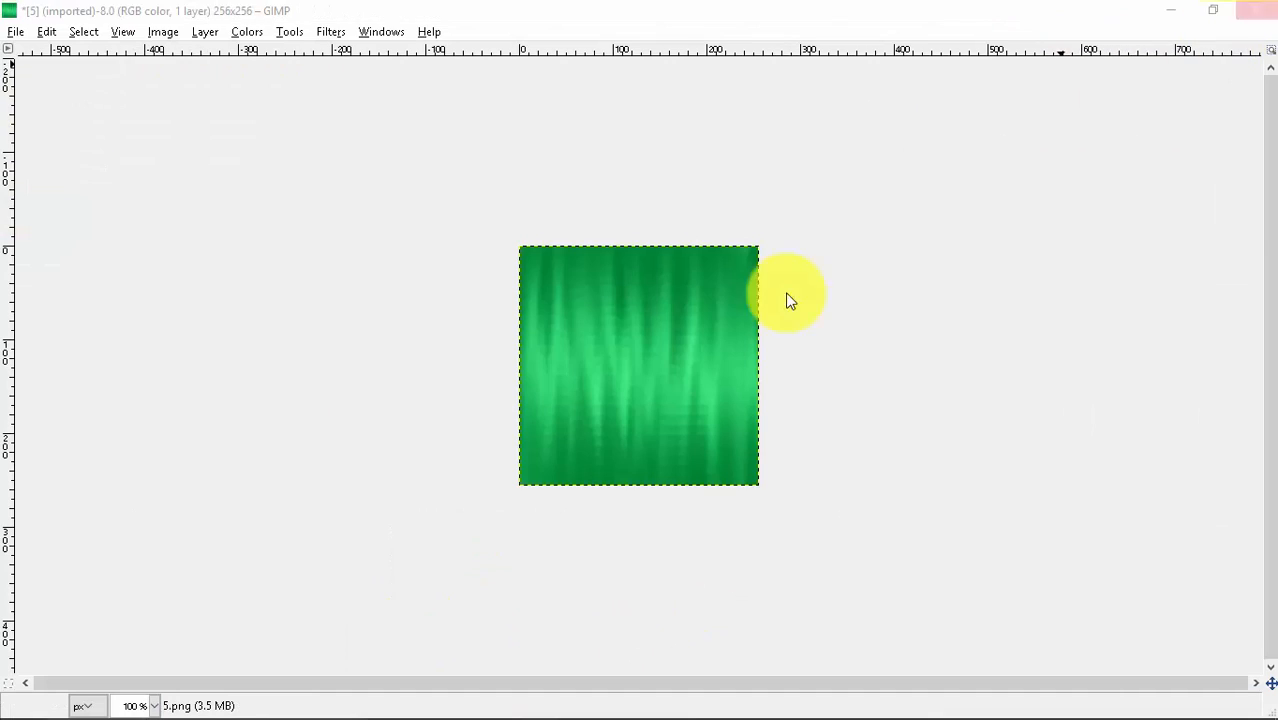
pyautogui.click(668, 468)
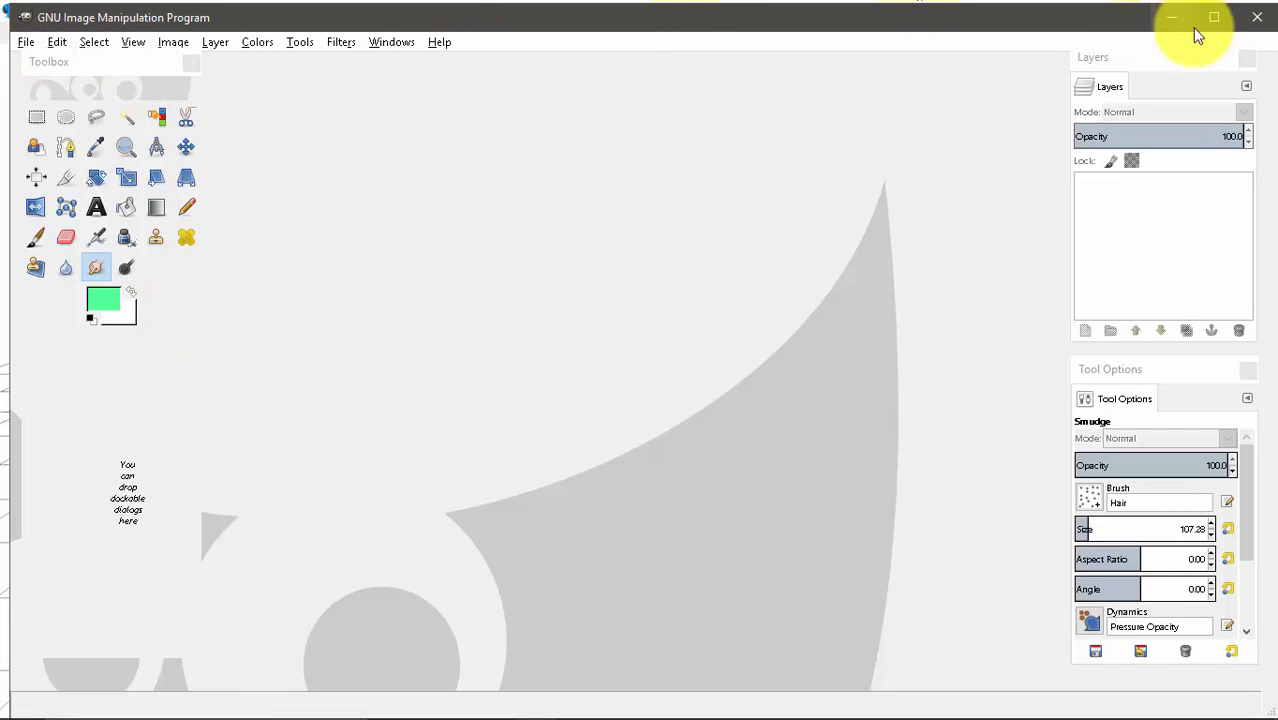
# Step: Delete 5.png from the MODEL folder in File Explorer
pyautogui.click(493, 698)
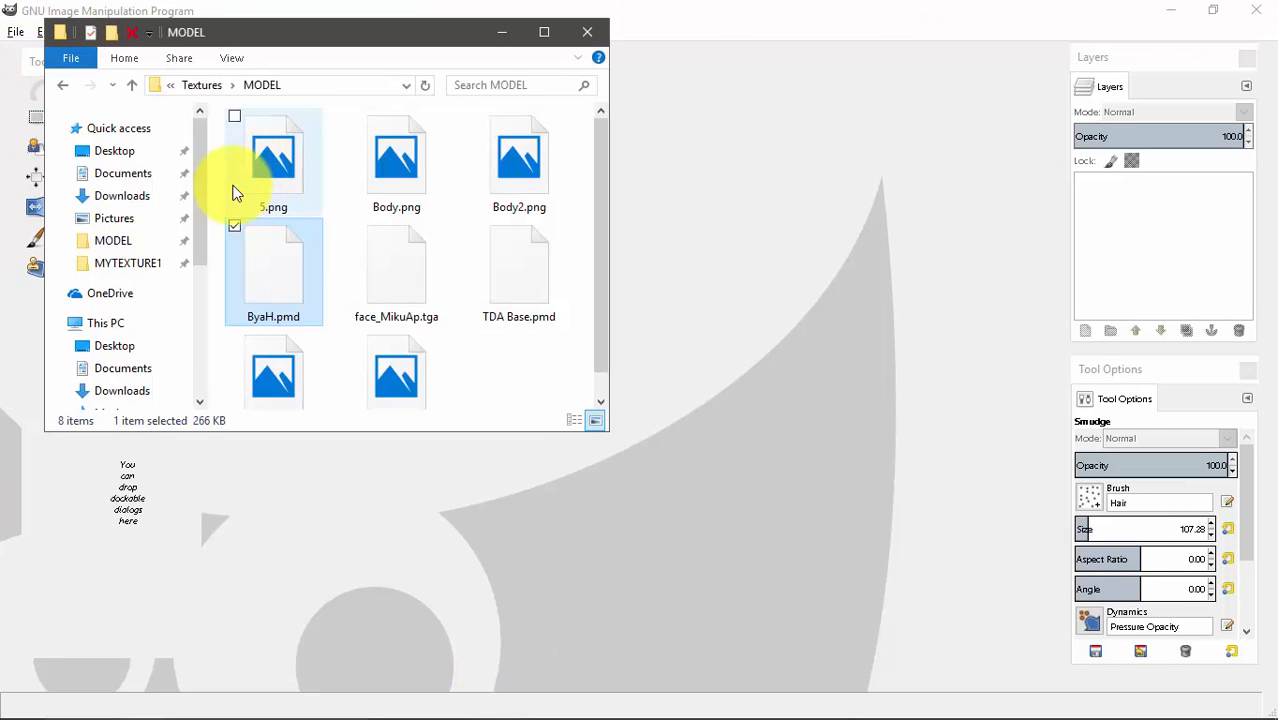
pyautogui.scroll(-1, 518, 369)
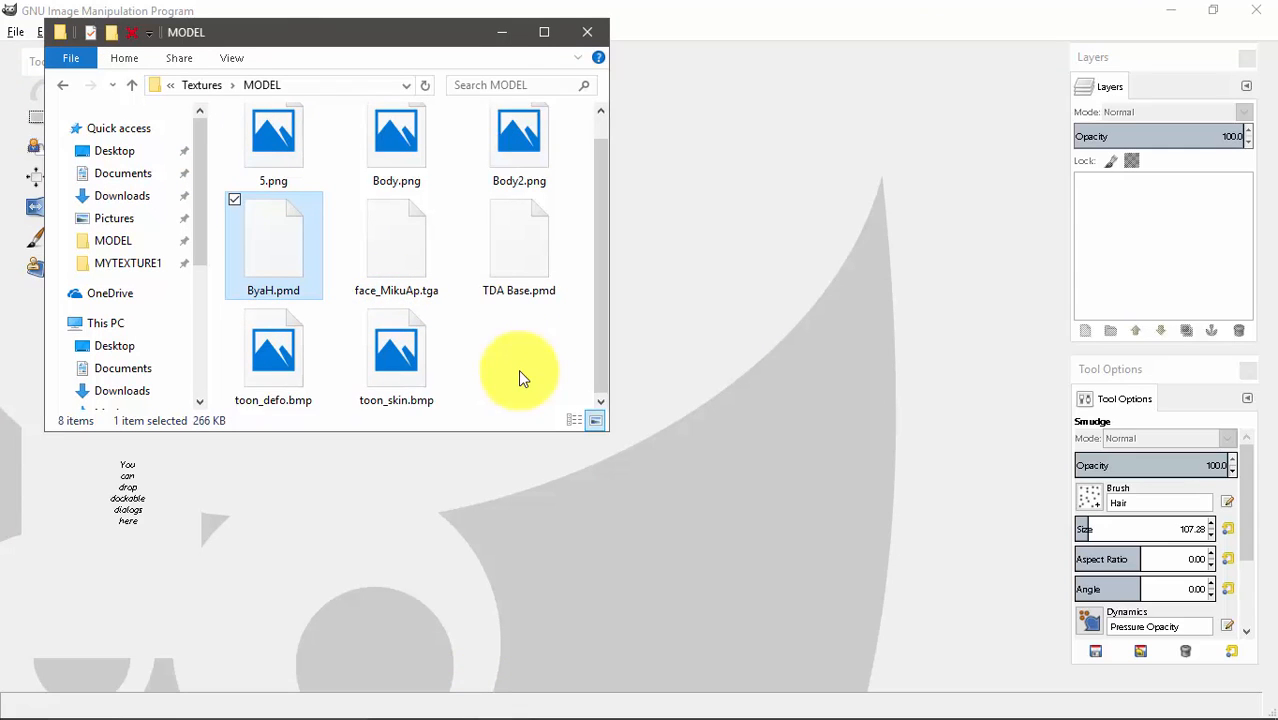
pyautogui.scroll(1, 265, 220)
pyautogui.click(259, 155)
pyautogui.rightClick(259, 155)
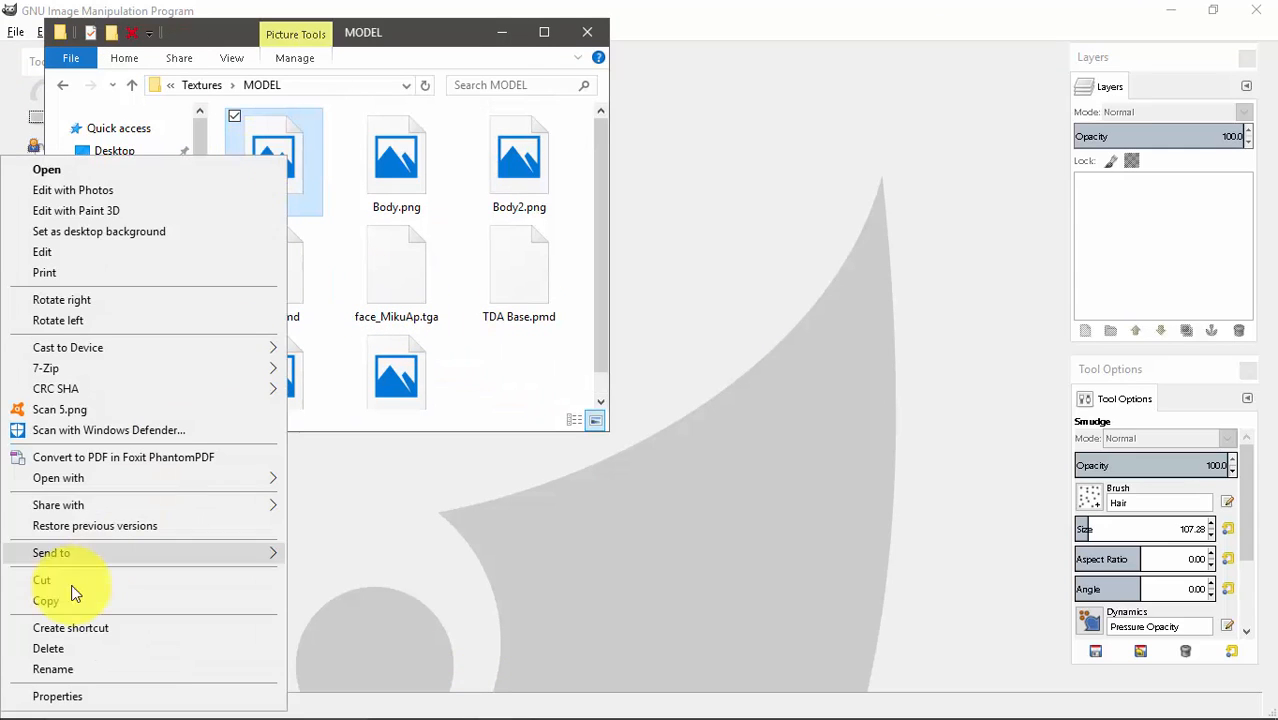
pyautogui.click(46, 649)
# Step: Open 1.png from the MYTEXTURE2 folder as an image in GIMP
pyautogui.click(62, 85)
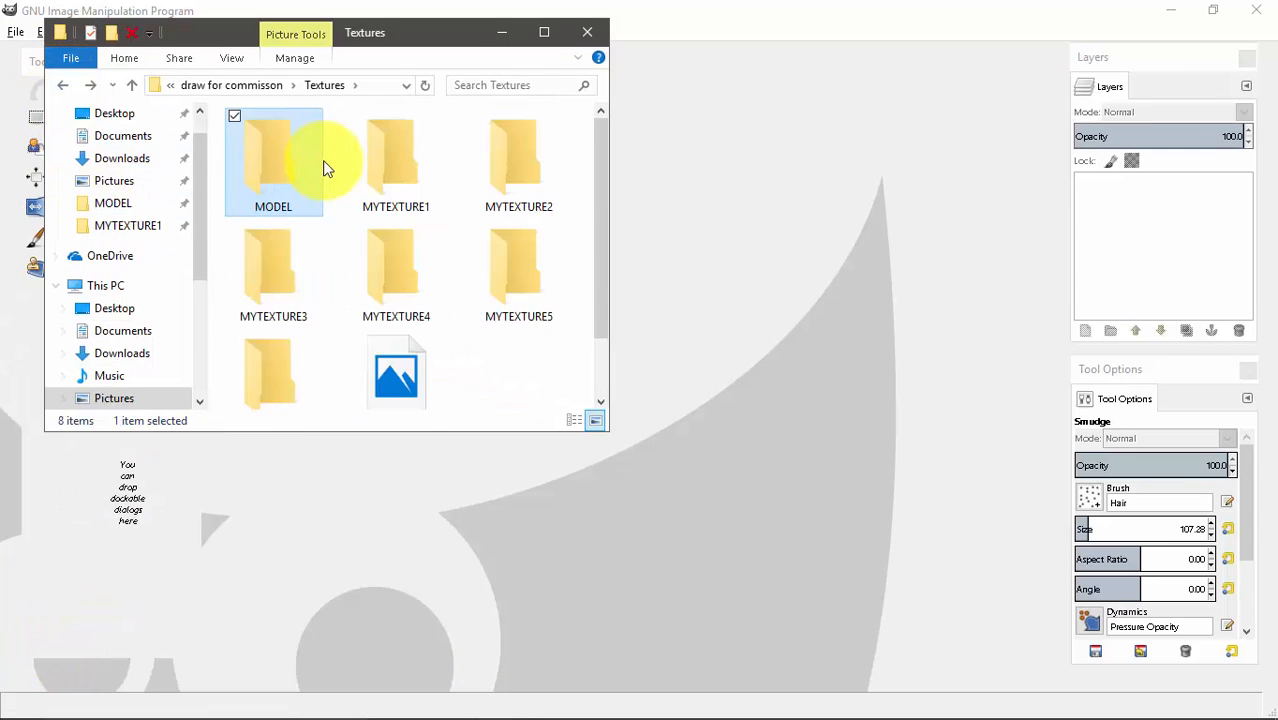
pyautogui.doubleClick(532, 197)
pyautogui.moveTo(274, 186); pyautogui.dragTo(939, 362)
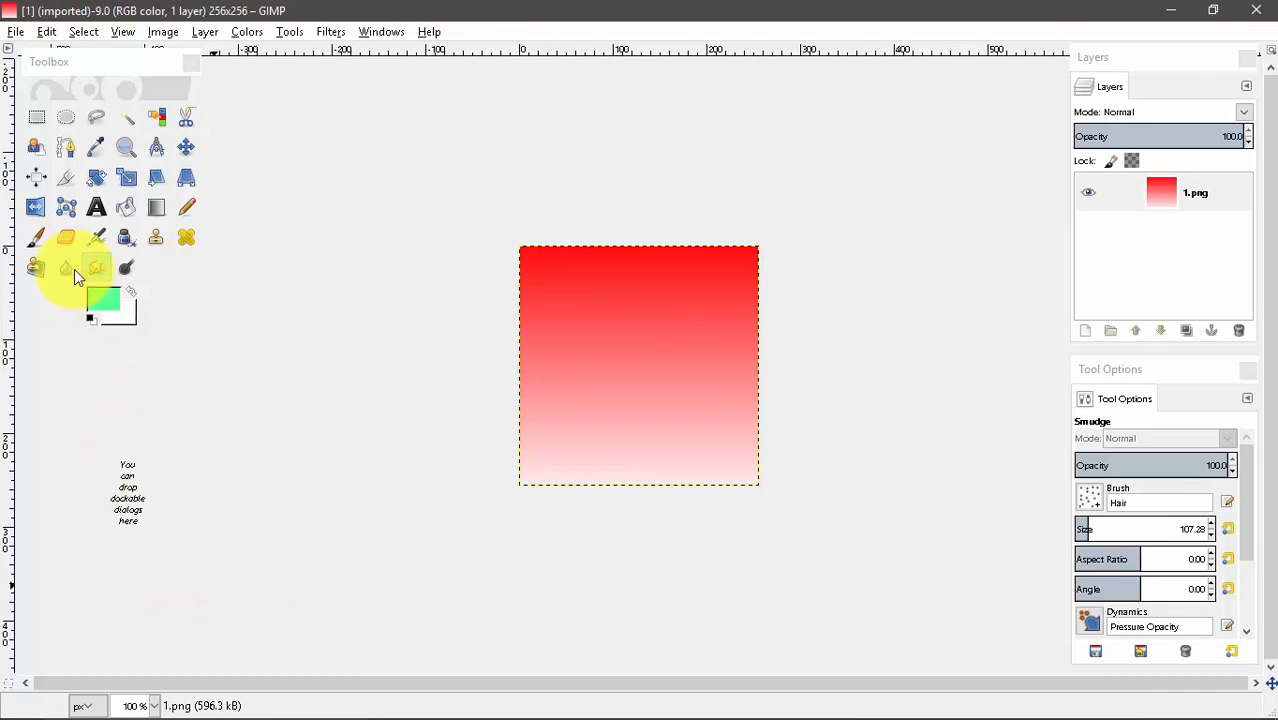
# Step: Erase the whole red gradient from the canvas using the Eraser with the 2. Hardness 100 brush
pyautogui.click(66, 237)
pyautogui.click(1089, 497)
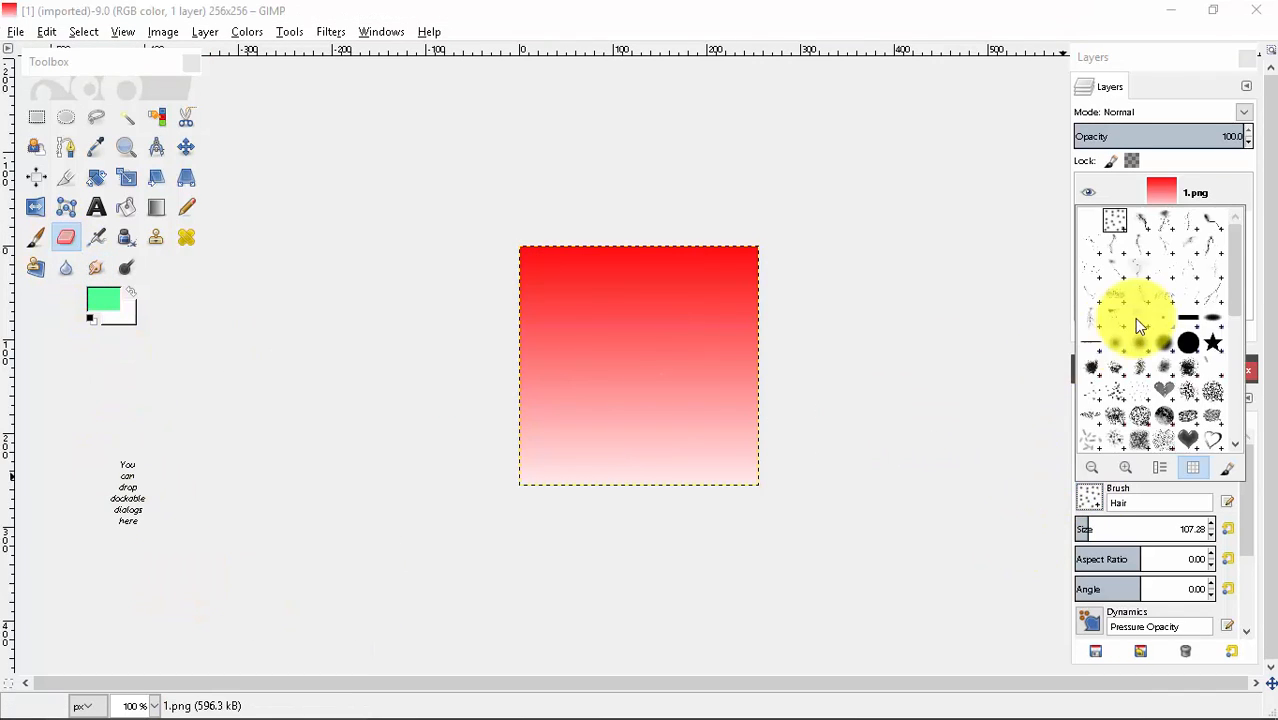
pyautogui.click(1188, 343)
pyautogui.moveTo(640, 250)
pyautogui.mouseDown()
pyautogui.moveTo(478, 305)
pyautogui.moveTo(750, 340)
pyautogui.moveTo(929, 402)
pyautogui.moveTo(919, 450)
pyautogui.moveTo(785, 565)
pyautogui.mouseUp()
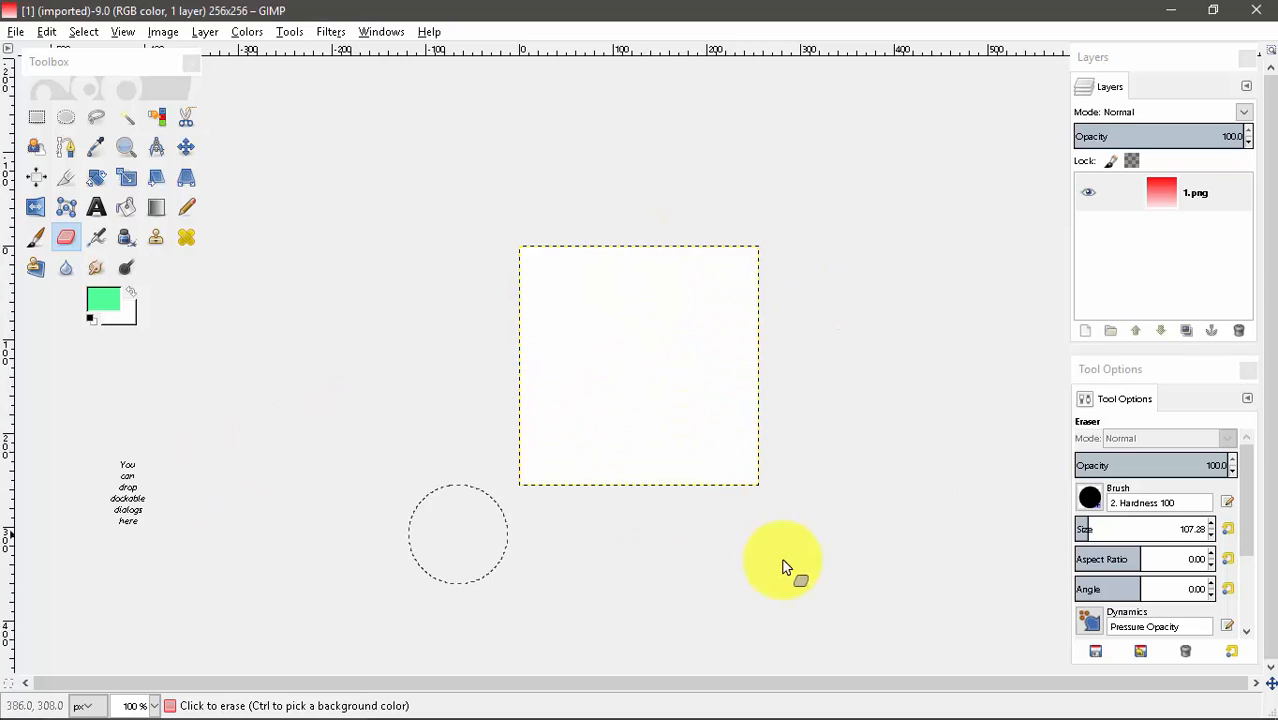
# Step: Set the foreground colour to light purple and choose the Blend tool
pyautogui.click(112, 305)
pyautogui.moveTo(590, 310); pyautogui.dragTo(756, 394)
pyautogui.press('Return')
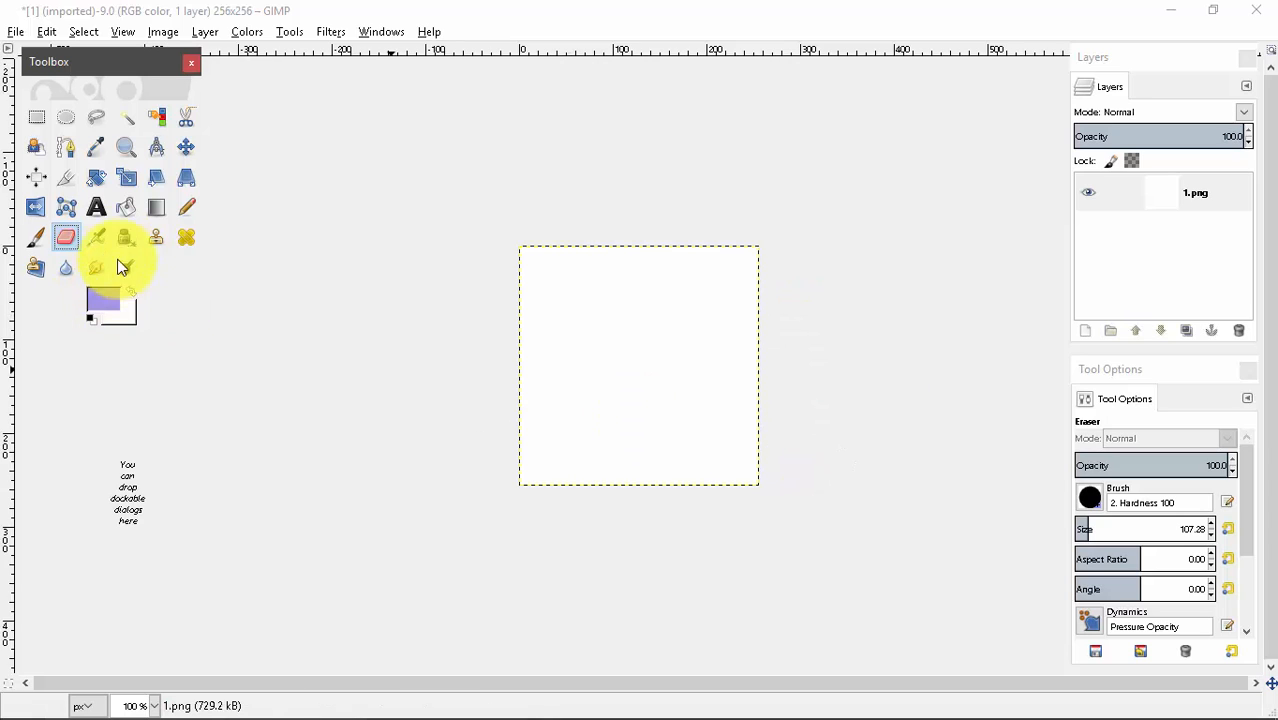
pyautogui.click(155, 207)
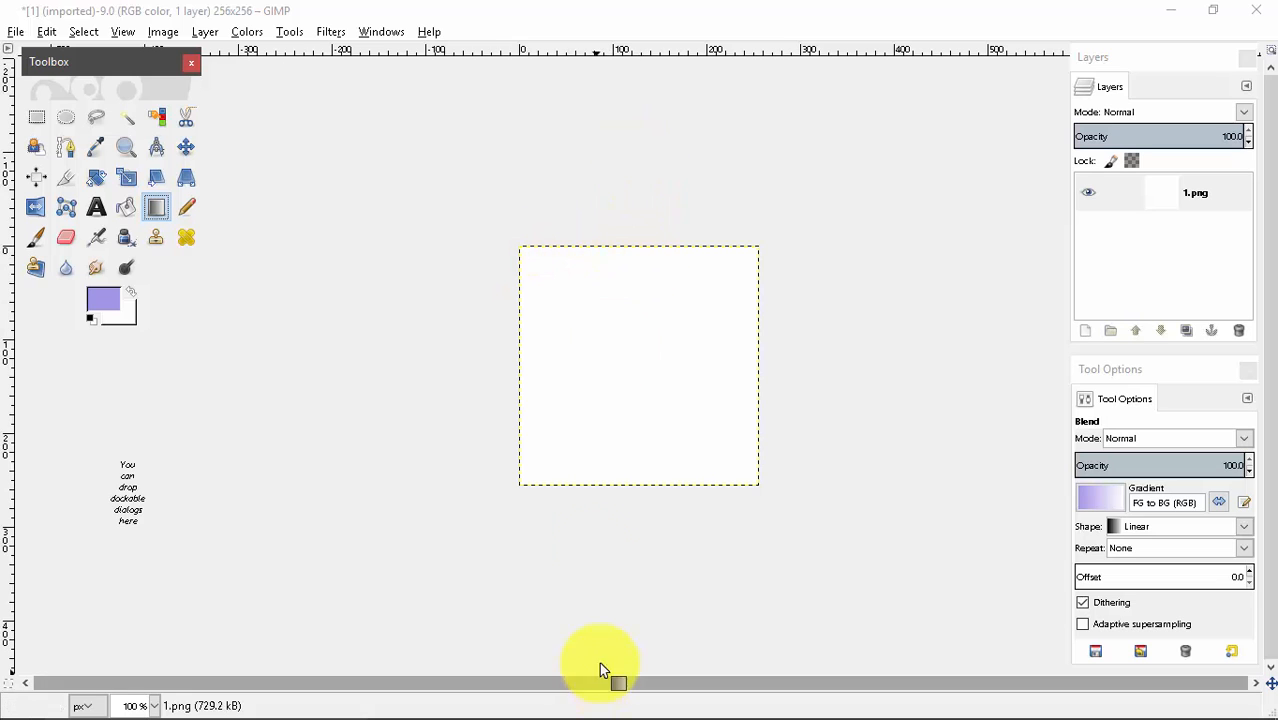
# Step: Try the linear FG to BG gradient across the canvas in diagonal, vertical and horizontal directions
pyautogui.moveTo(495, 232); pyautogui.dragTo(776, 502)
pyautogui.moveTo(774, 222); pyautogui.dragTo(535, 495)
pyautogui.moveTo(641, 208); pyautogui.dragTo(634, 580)
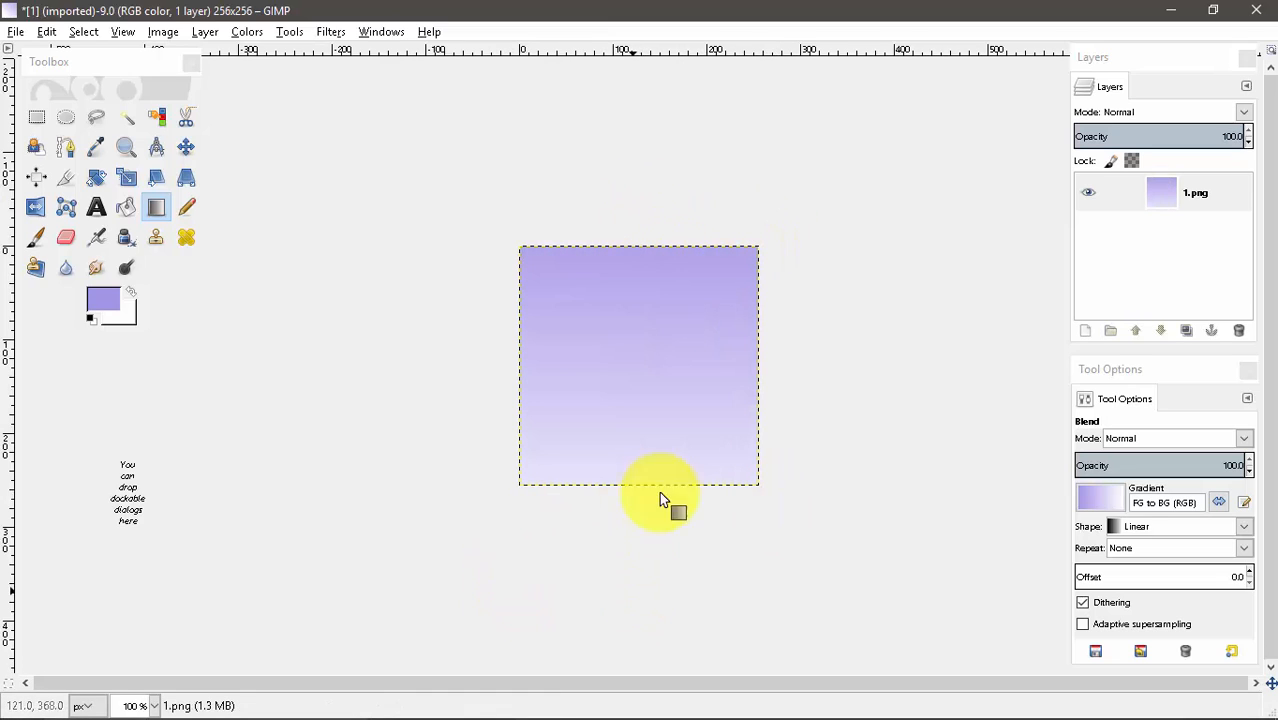
pyautogui.moveTo(619, 140); pyautogui.dragTo(613, 655)
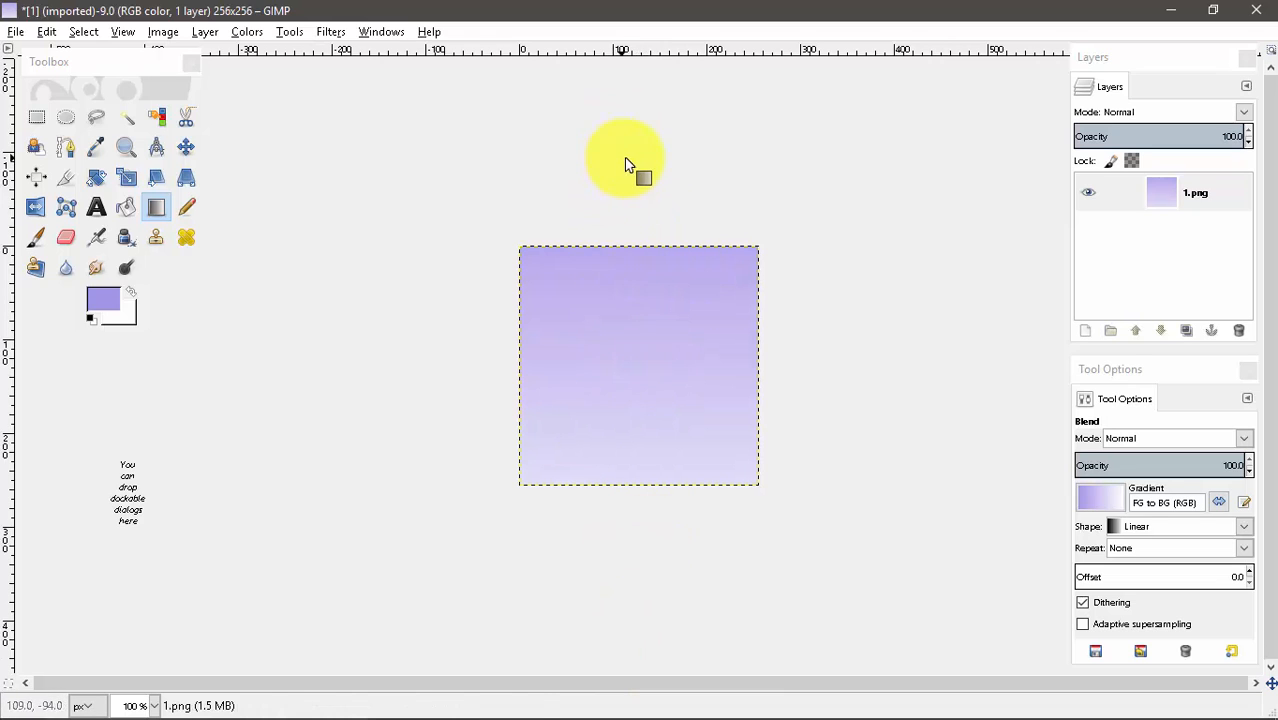
pyautogui.moveTo(626, 160); pyautogui.dragTo(636, 505)
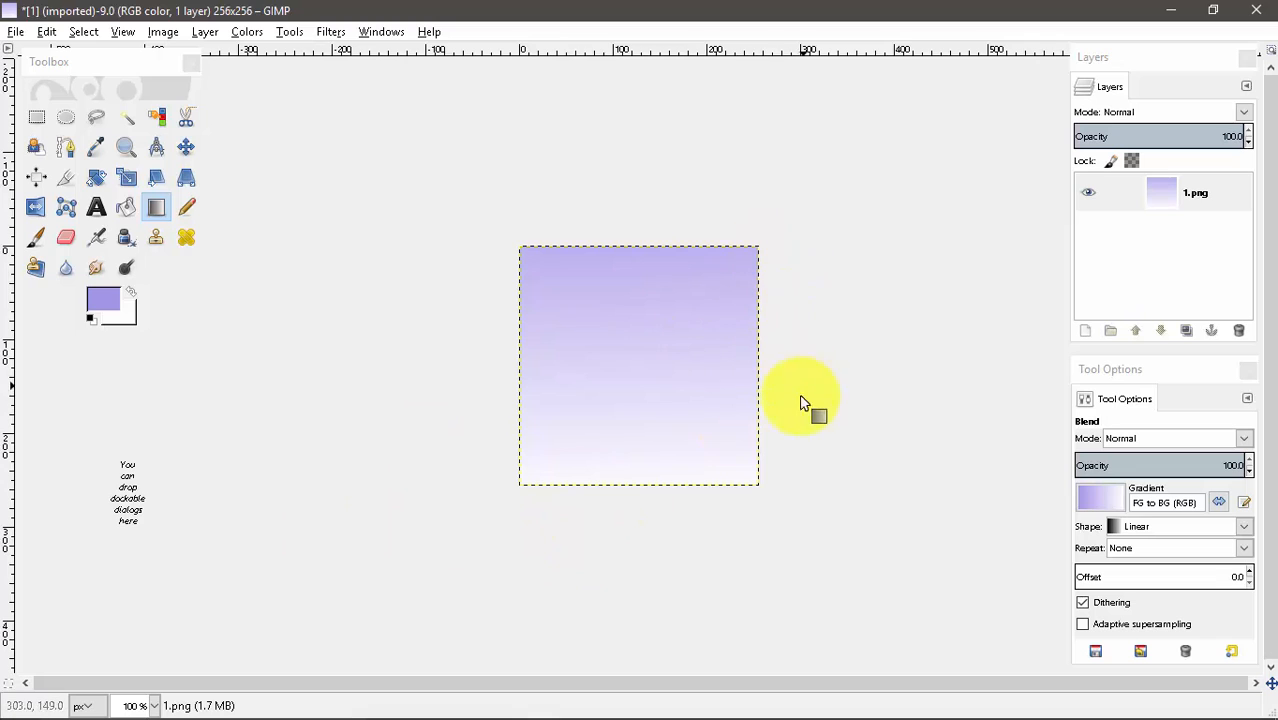
pyautogui.moveTo(653, 559); pyautogui.dragTo(645, 160)
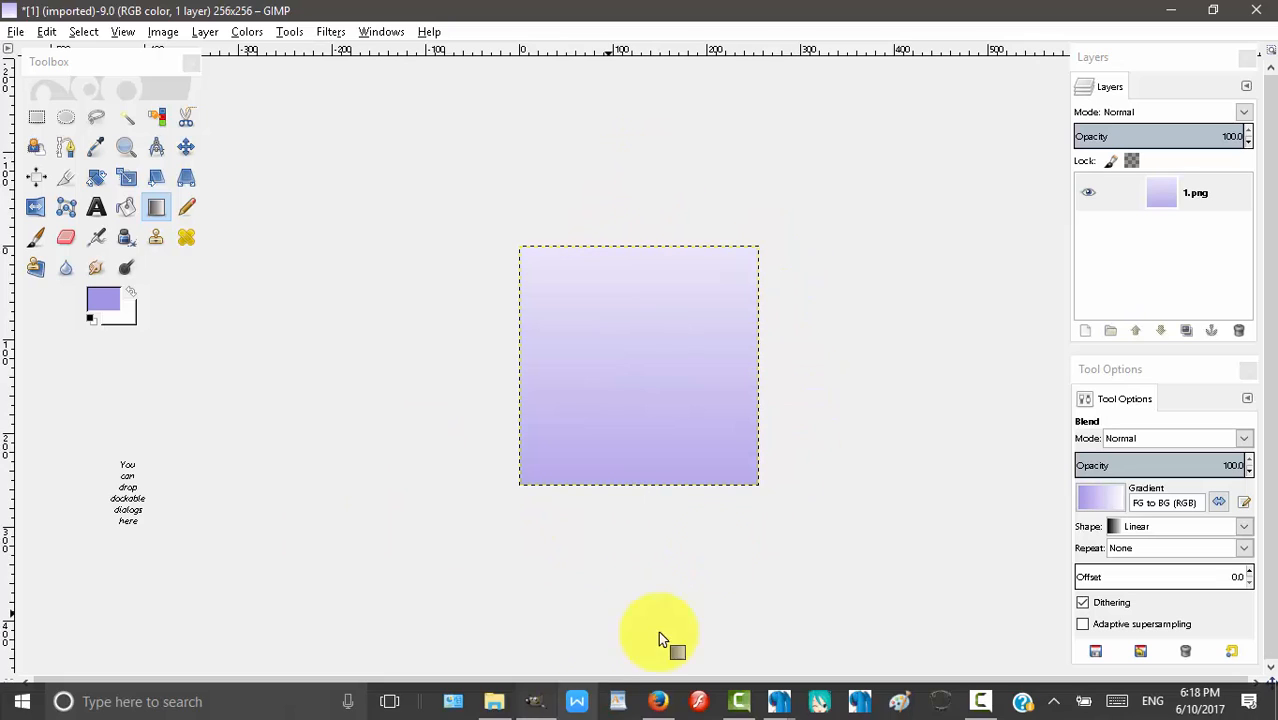
pyautogui.moveTo(806, 368); pyautogui.dragTo(514, 430)
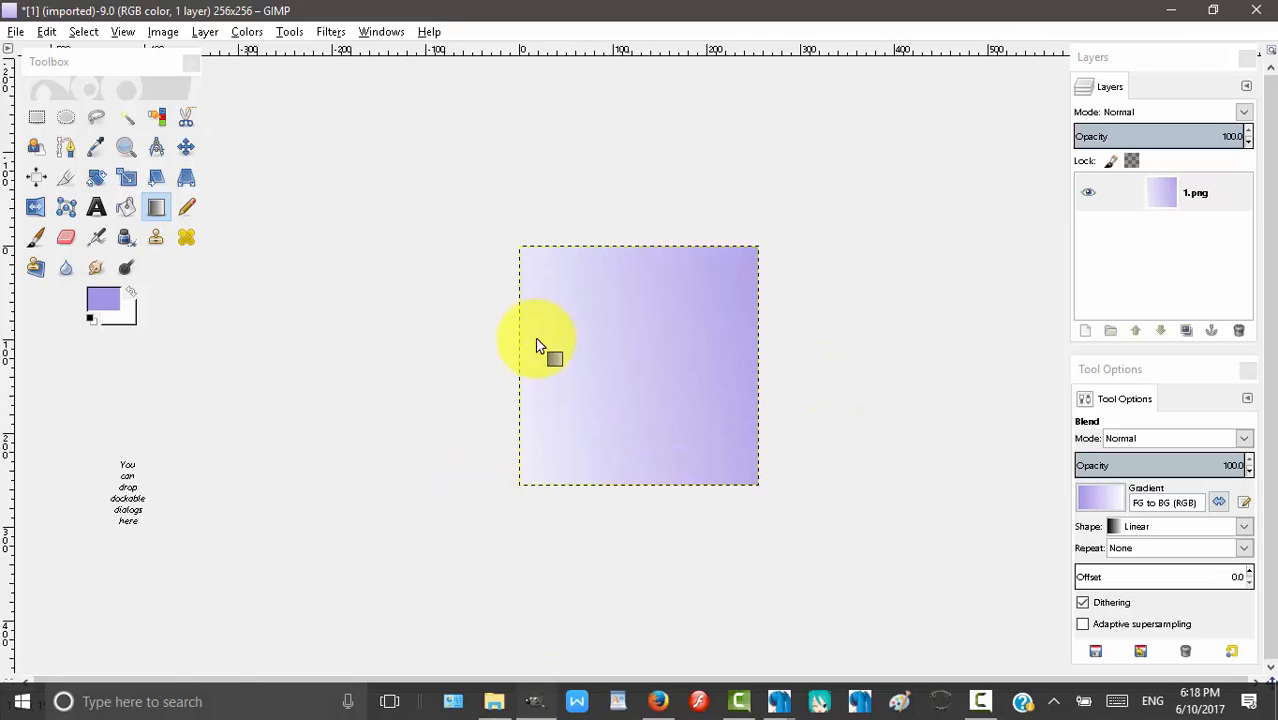
pyautogui.moveTo(529, 334); pyautogui.dragTo(726, 464)
pyautogui.moveTo(680, 139); pyautogui.dragTo(602, 508)
pyautogui.moveTo(828, 300); pyautogui.dragTo(352, 345)
pyautogui.moveTo(332, 246); pyautogui.dragTo(700, 505)
# Step: Fill the canvas with a vertical linear gradient running from light purple at the upper edge to white at the lower edge
pyautogui.moveTo(639, 183); pyautogui.dragTo(650, 475)
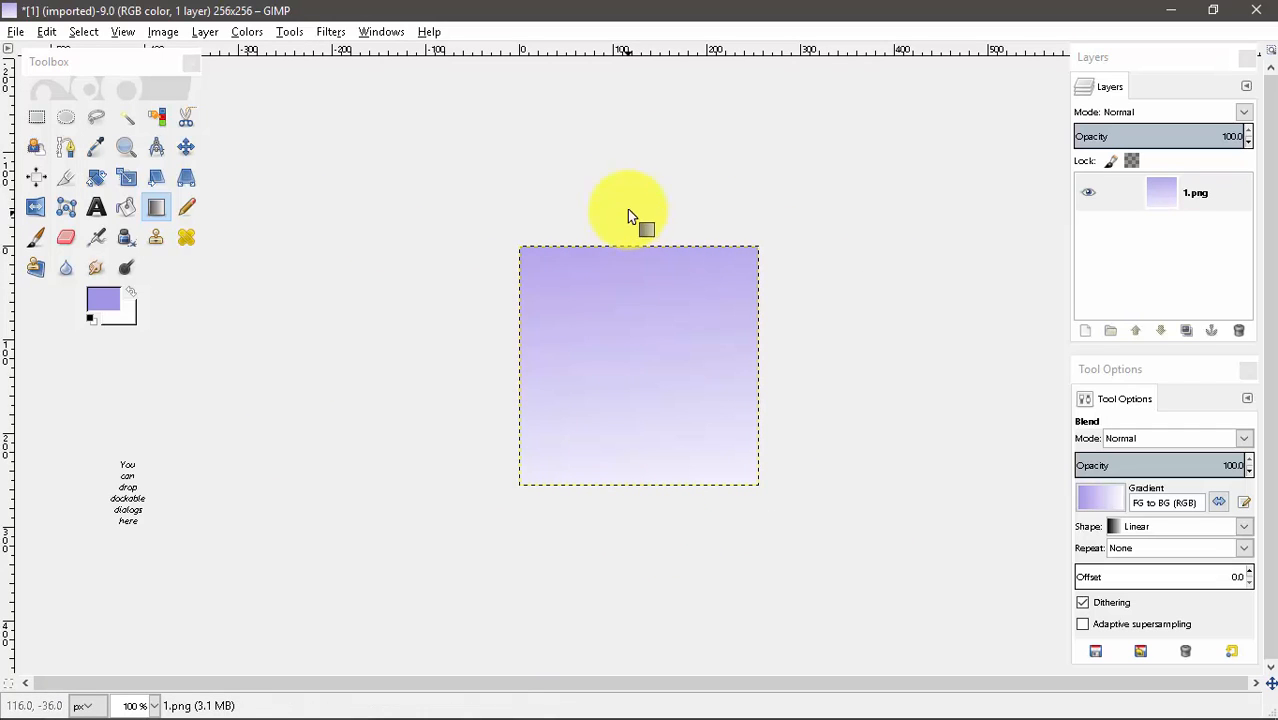
pyautogui.moveTo(628, 212); pyautogui.dragTo(633, 514)
pyautogui.moveTo(633, 194); pyautogui.dragTo(633, 515)
pyautogui.moveTo(641, 187); pyautogui.dragTo(645, 520)
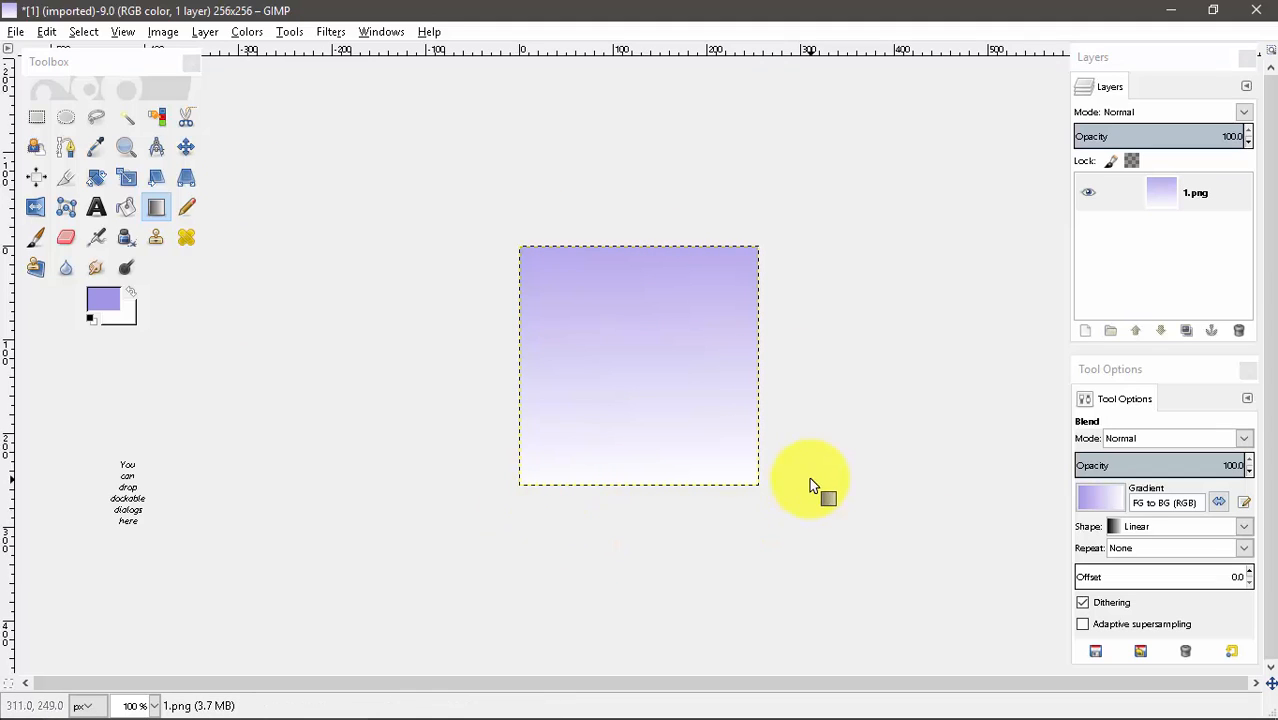
pyautogui.click(15, 32)
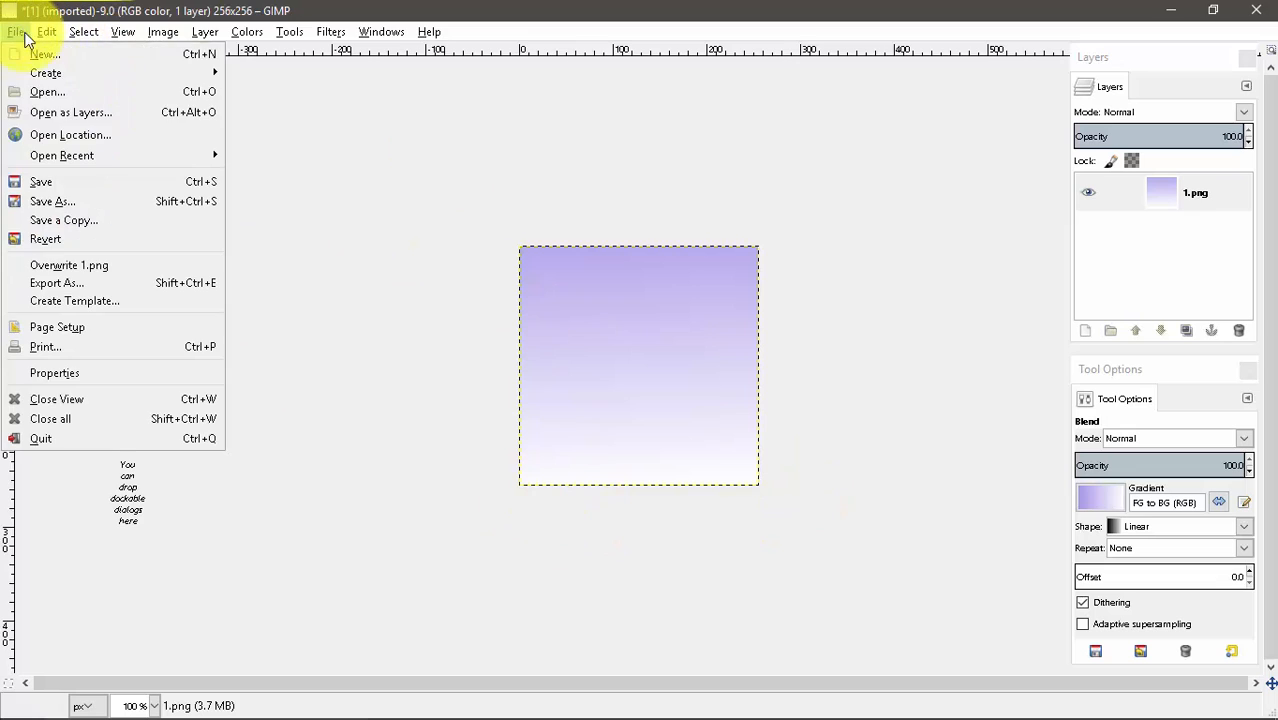
pyautogui.click(445, 518)
# Step: Copy 1.png from the MYTEXTURE2 folder and paste it into the MODEL folder
pyautogui.moveTo(552, 712)
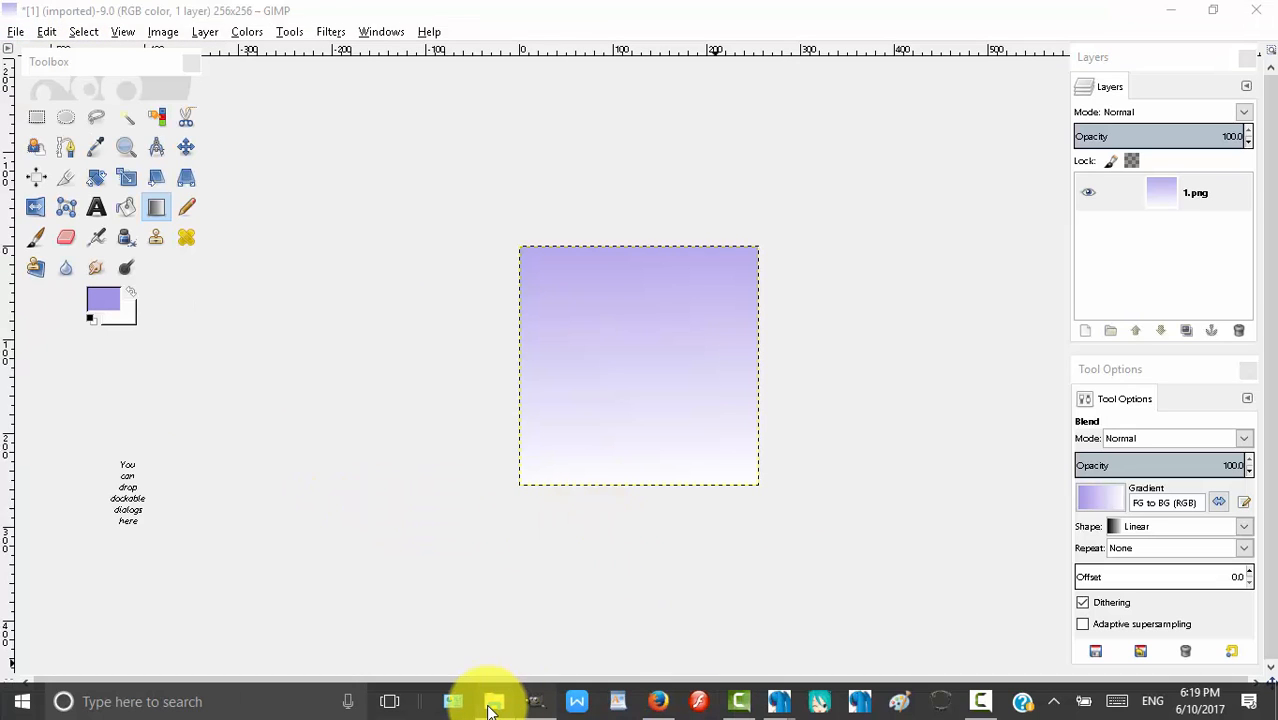
pyautogui.click(494, 701)
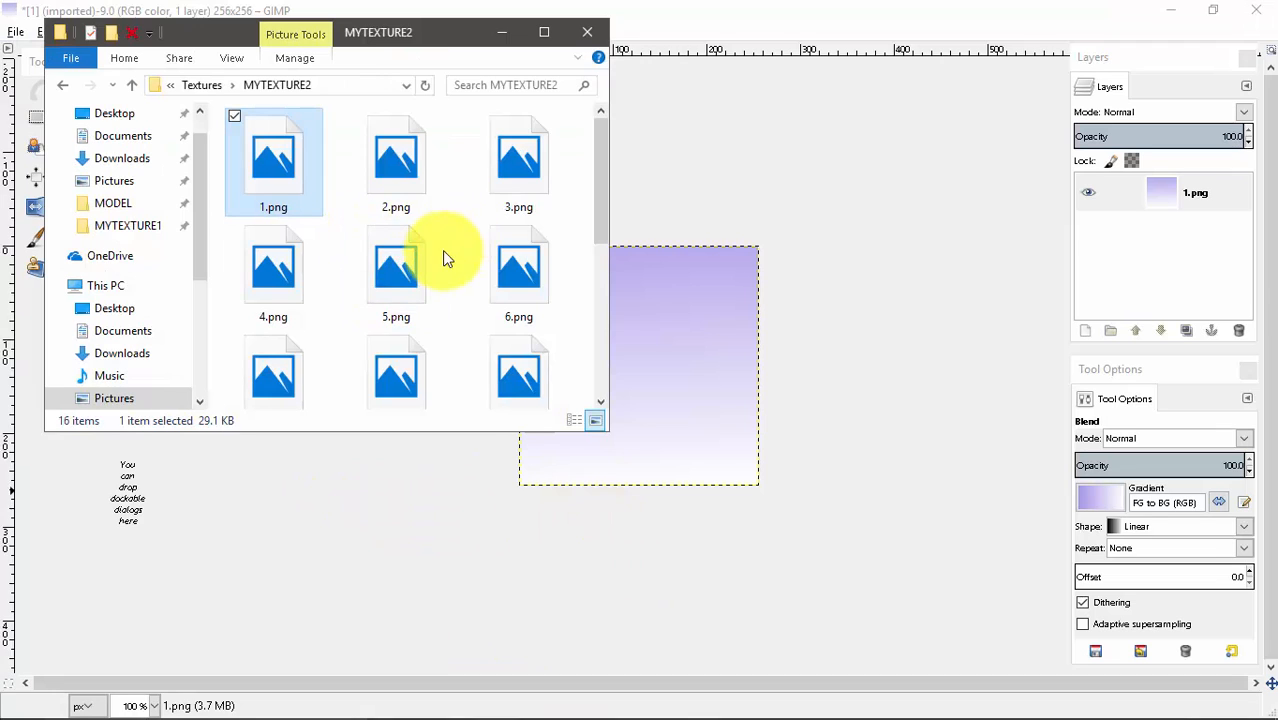
pyautogui.rightClick(280, 165)
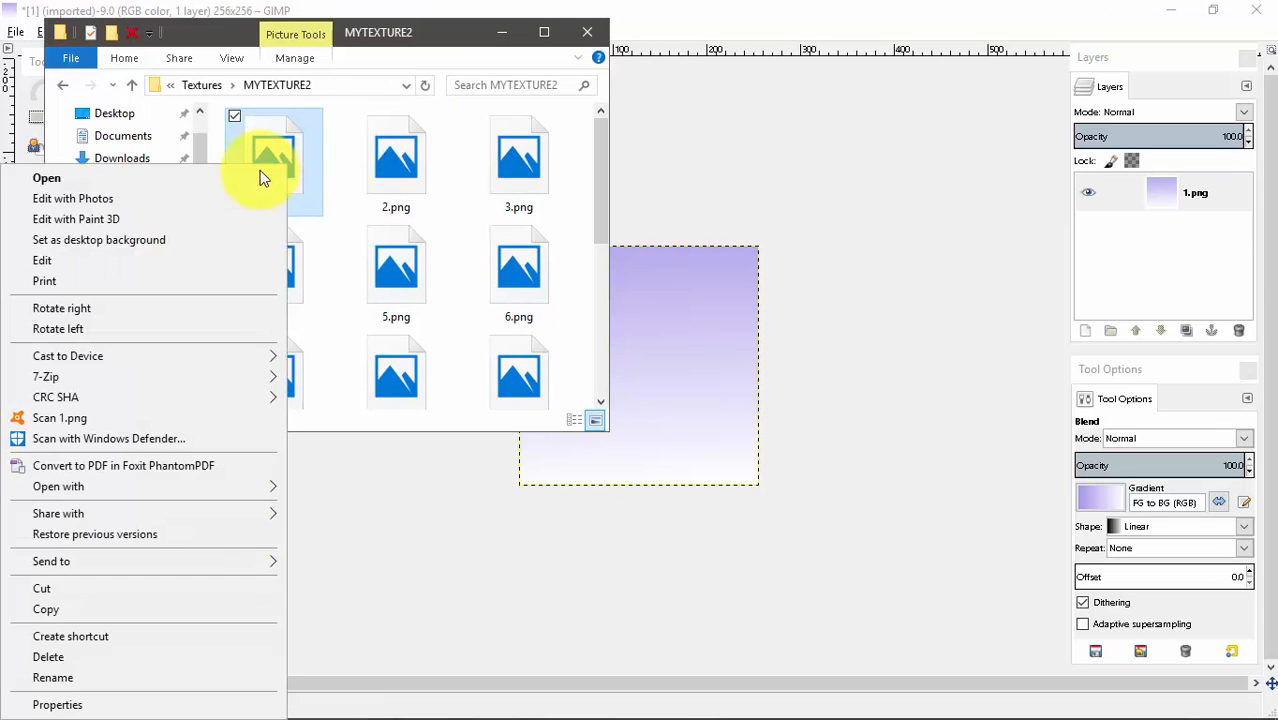
pyautogui.click(52, 607)
pyautogui.click(62, 86)
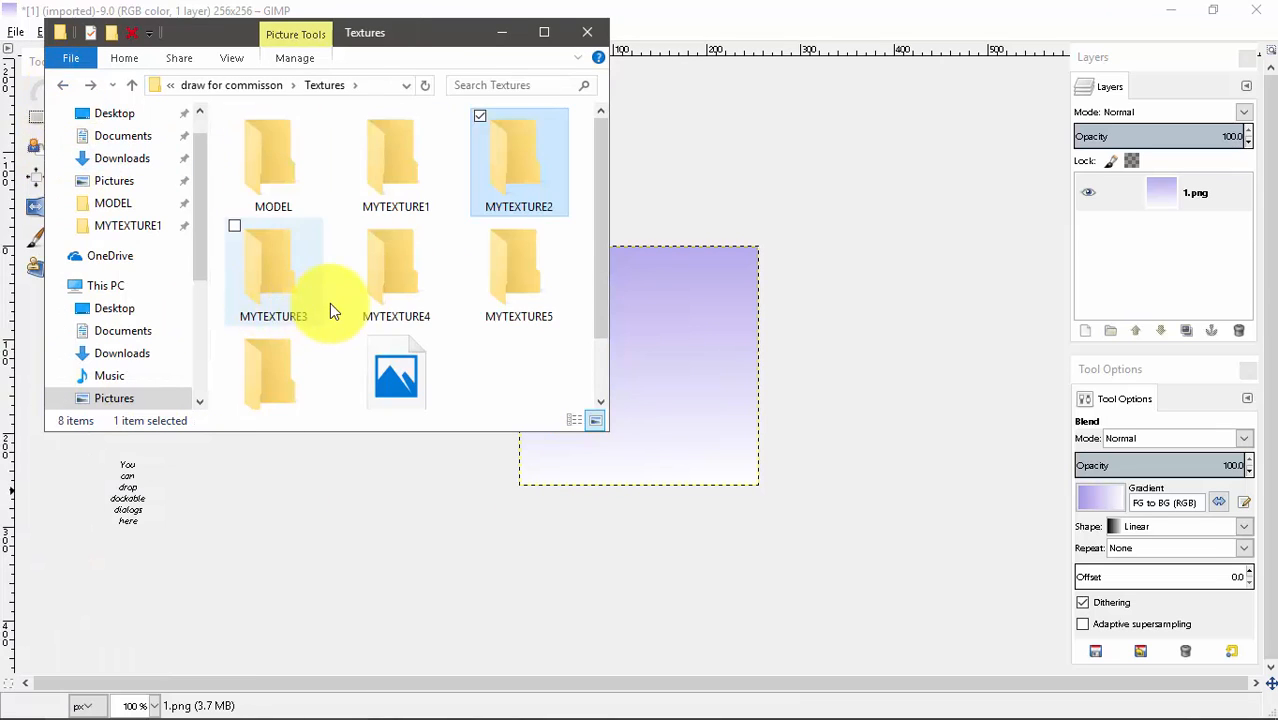
pyautogui.doubleClick(297, 169)
pyautogui.rightClick(438, 363)
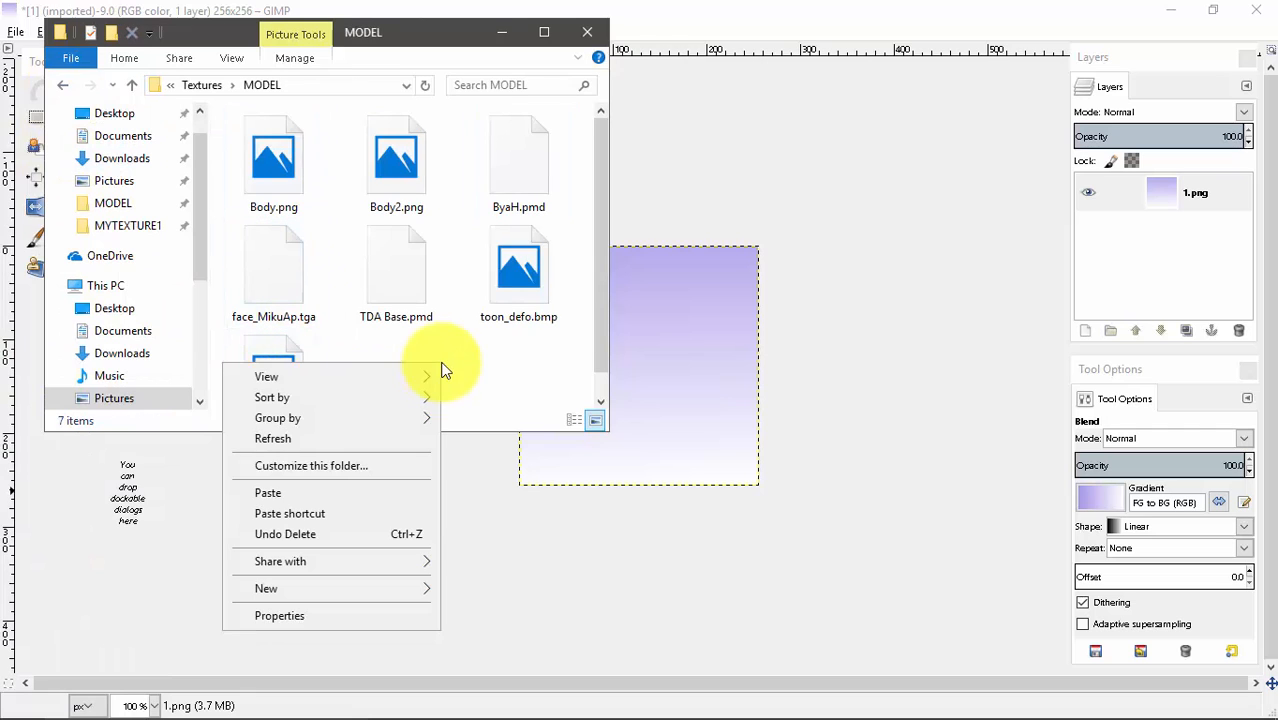
pyautogui.click(287, 492)
# Step: Switch to PMD Editor and set the texture of material 11 : MA0 to 12.png
pyautogui.moveTo(813, 700)
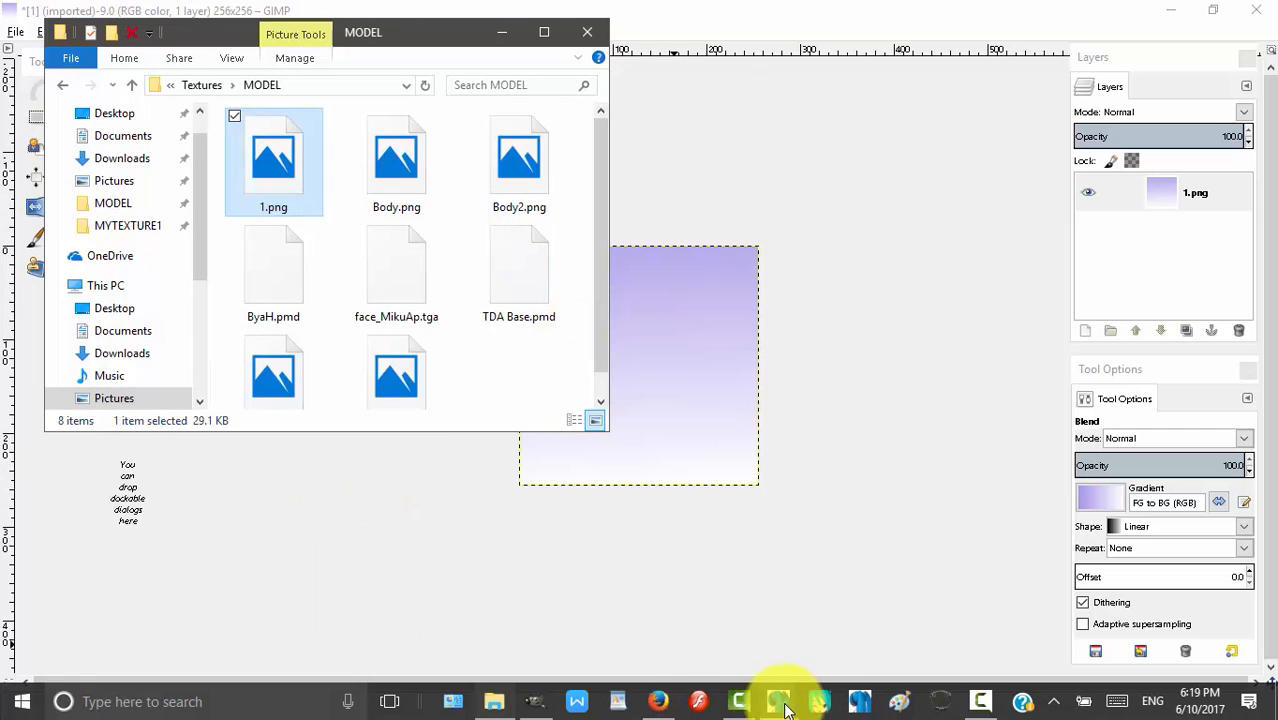
pyautogui.click(762, 651)
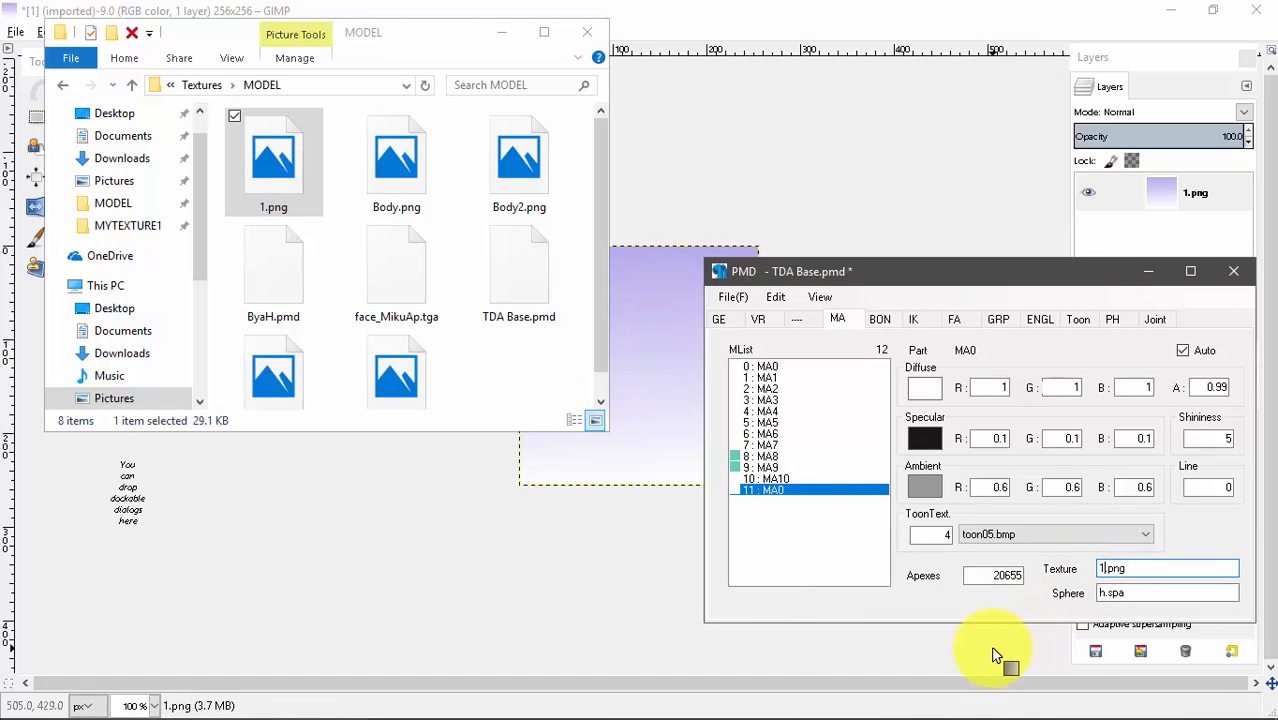
pyautogui.moveTo(980, 702)
pyautogui.write('2')
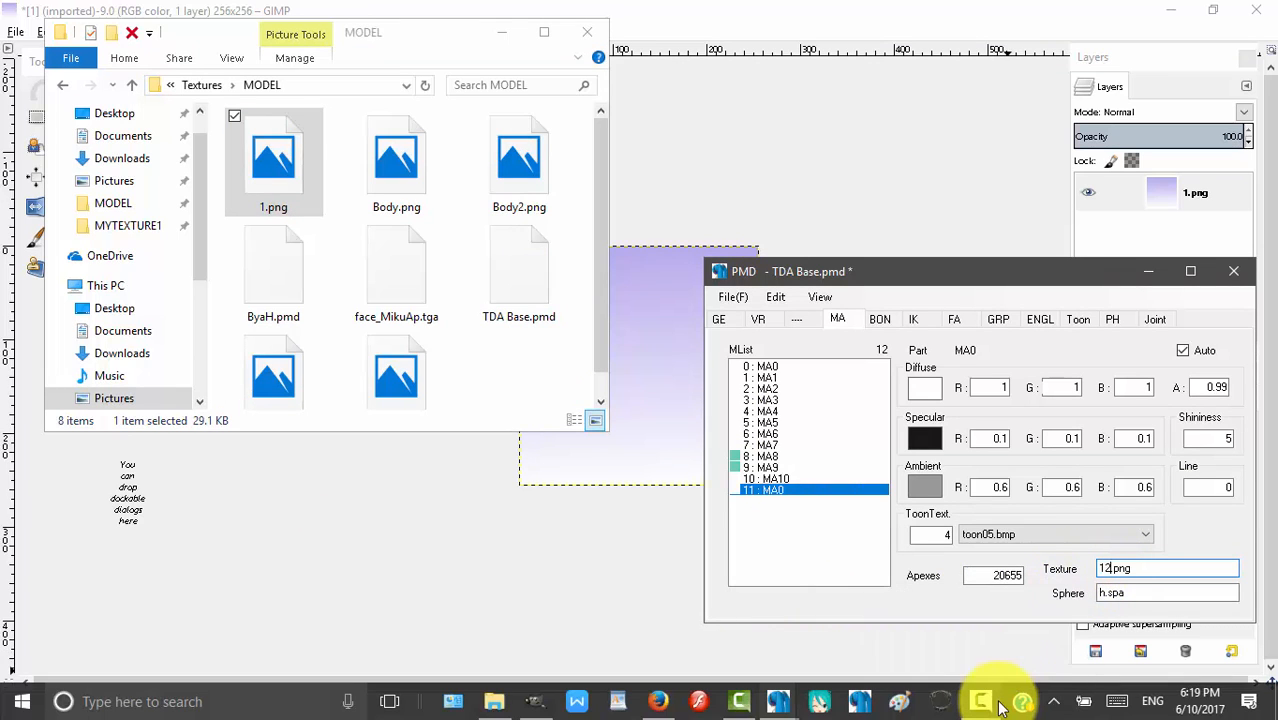
# Step: Examine the hair texture on the 3D model from the front and the back in the SubV view
pyautogui.moveTo(815, 701)
pyautogui.click(876, 630)
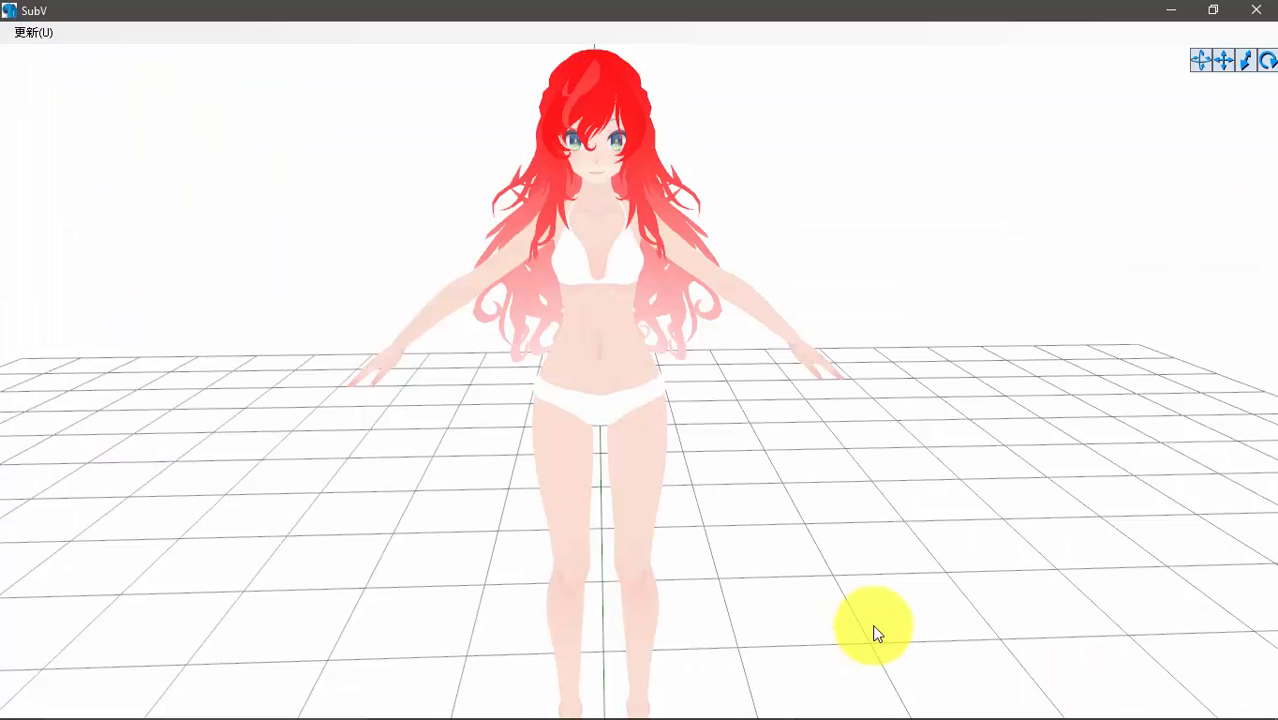
pyautogui.moveTo(471, 394); pyautogui.dragTo(473, 382)
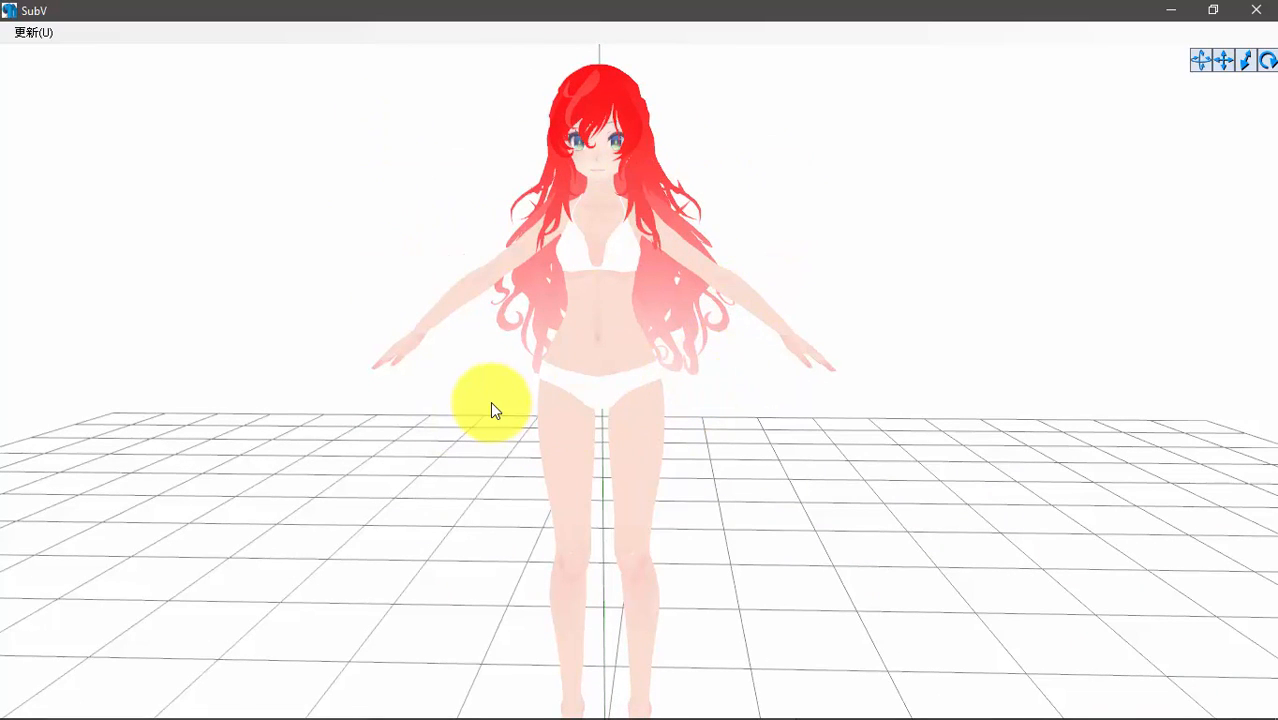
pyautogui.moveTo(502, 425); pyautogui.dragTo(678, 472)
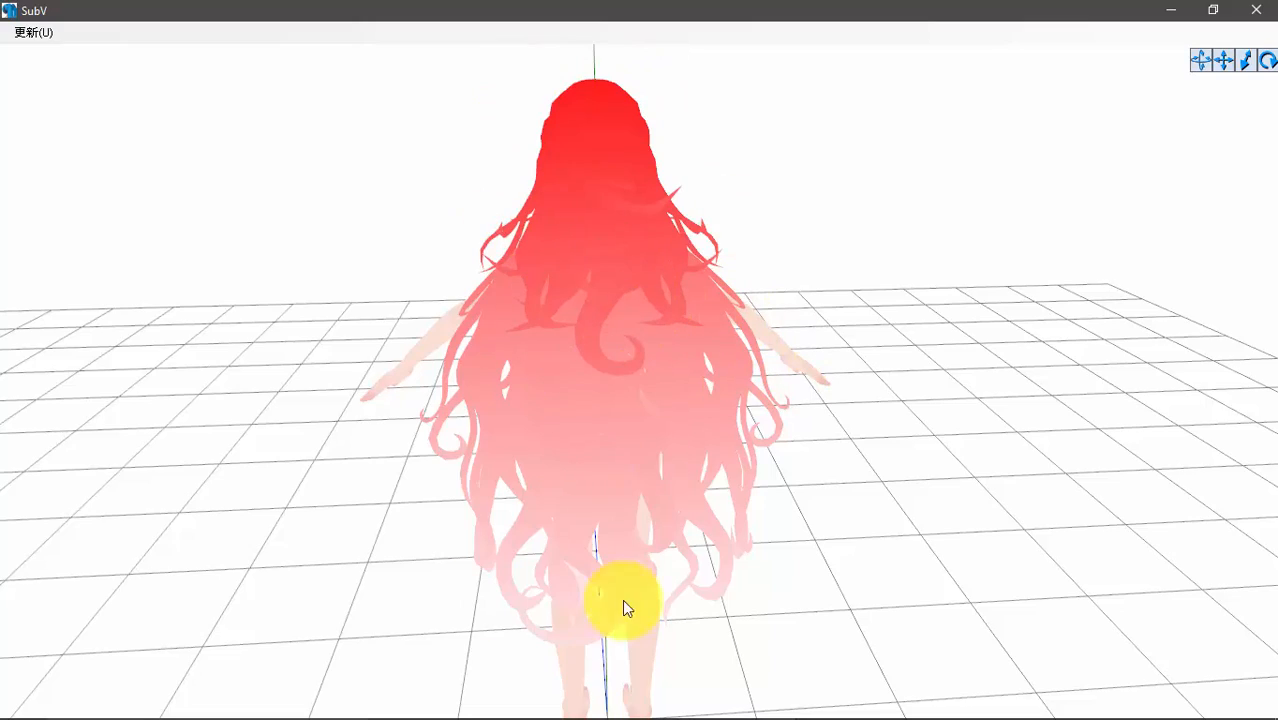
pyautogui.moveTo(507, 523); pyautogui.dragTo(547, 555)
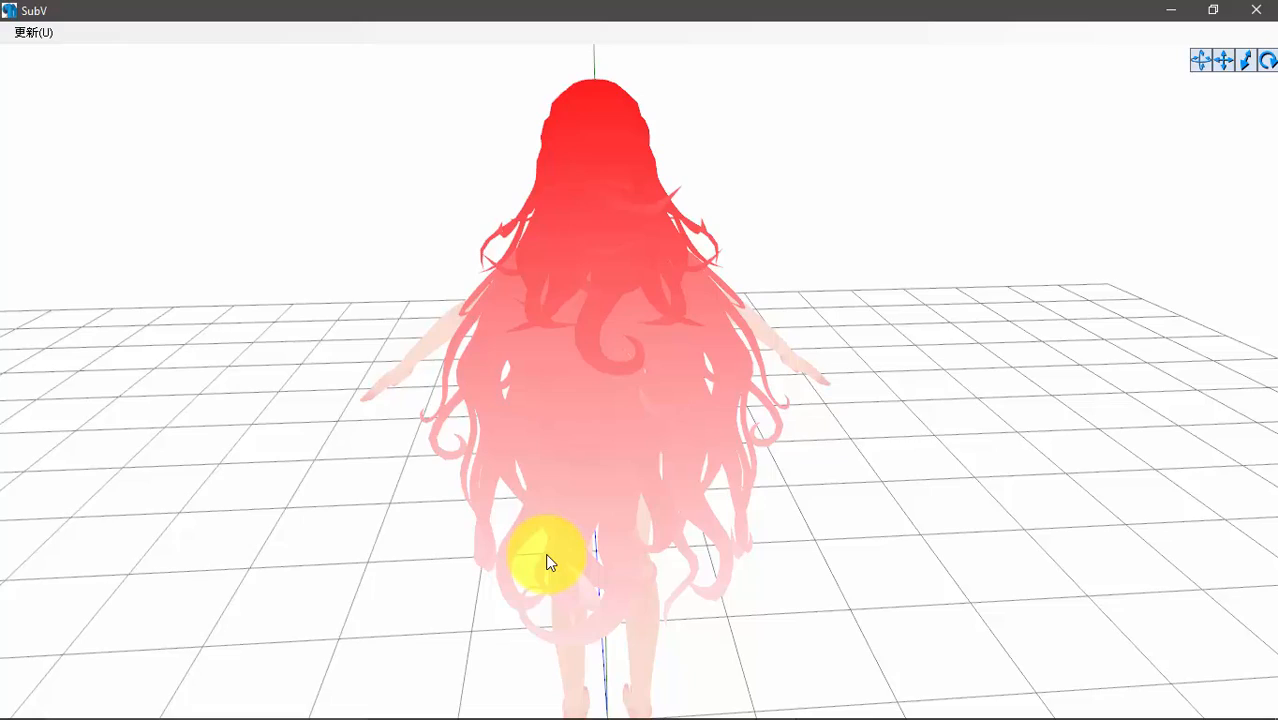
pyautogui.moveTo(545, 563); pyautogui.dragTo(713, 548)
# Step: Switch to GIMP and close the purple gradient image 1.png, discarding its changes
pyautogui.moveTo(775, 703)
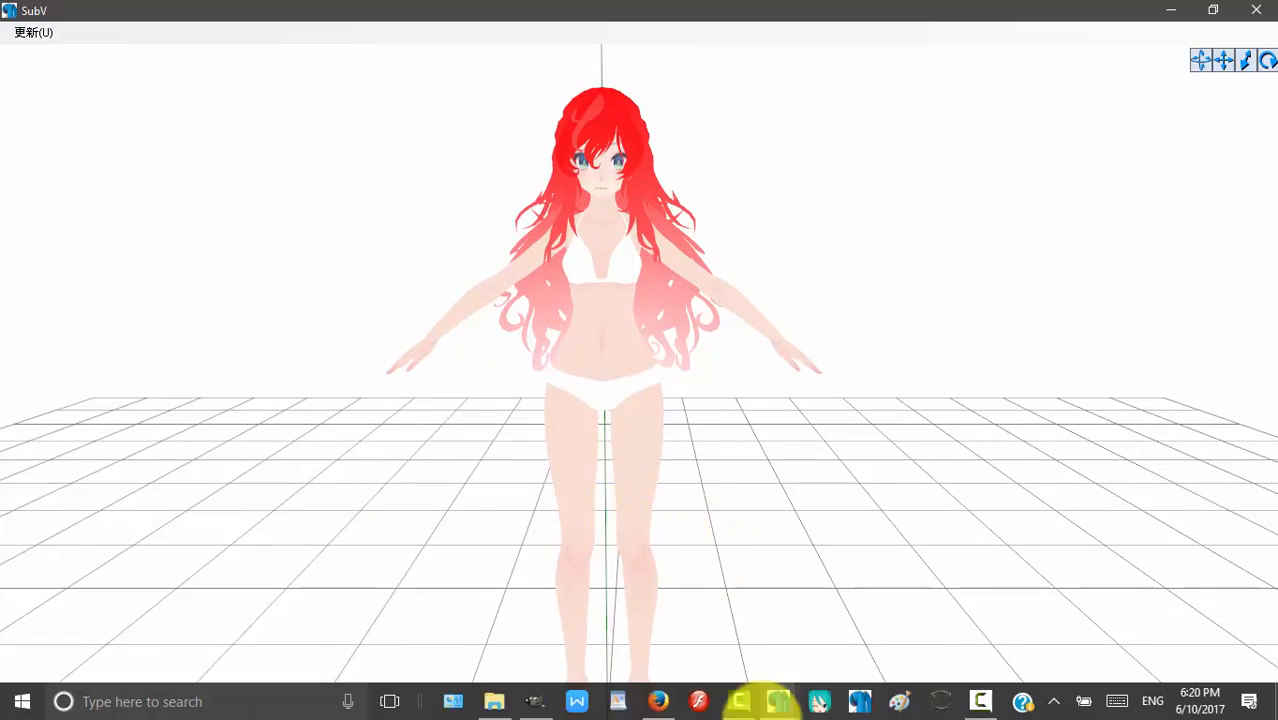
pyautogui.click(540, 700)
pyautogui.click(1255, 10)
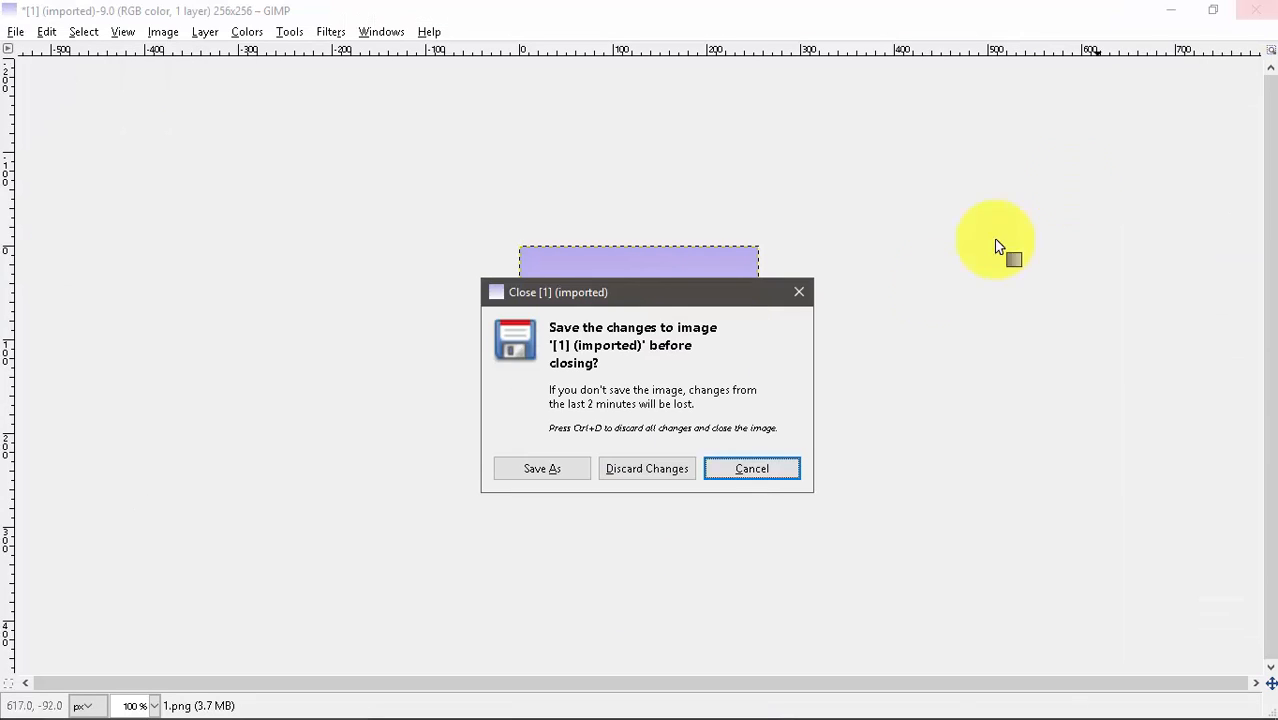
pyautogui.click(690, 467)
# Step: Delete 1.png from the MODEL folder in File Explorer
pyautogui.moveTo(570, 700)
pyautogui.click(494, 701)
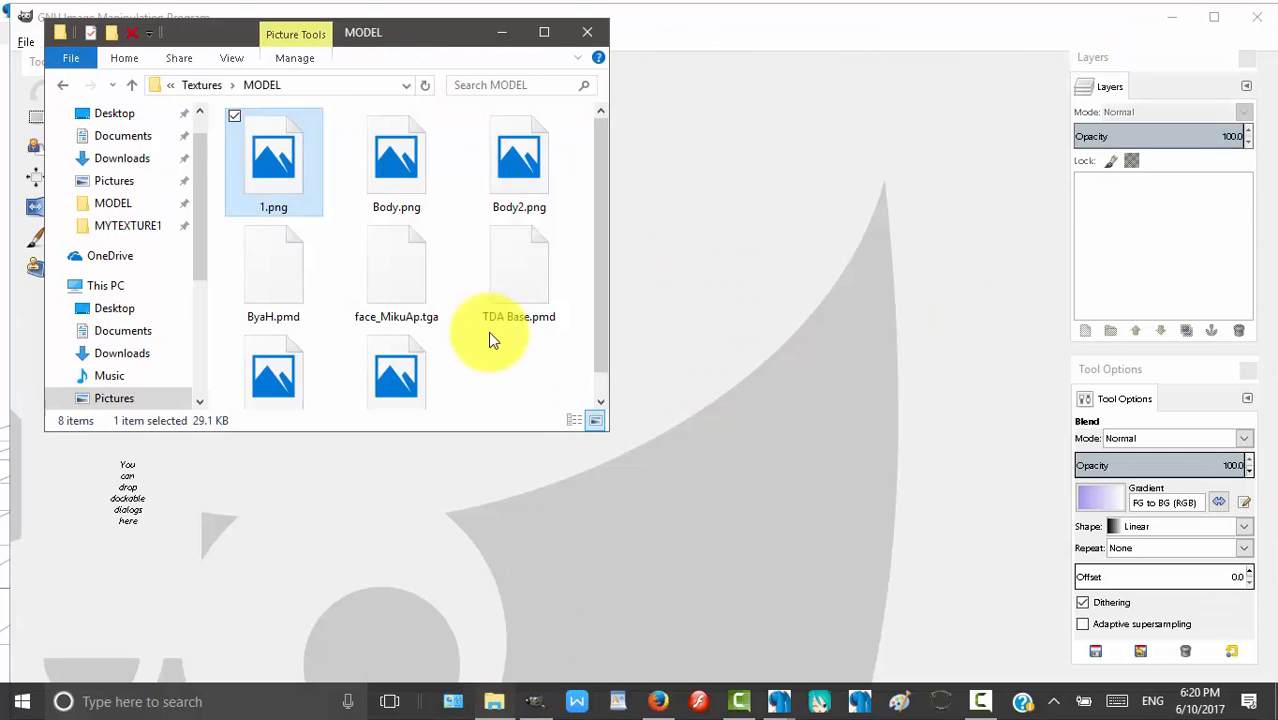
pyautogui.rightClick(282, 204)
pyautogui.click(45, 655)
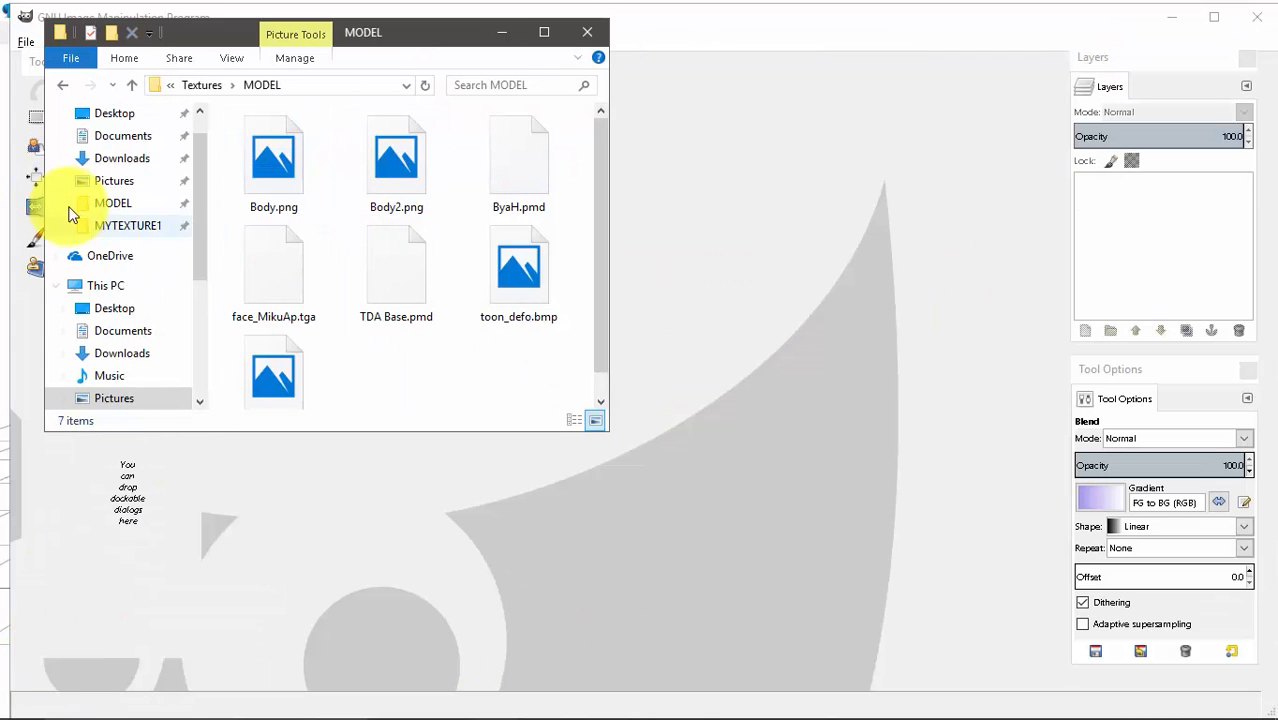
# Step: Open 5.png from the MYTEXTURE3 folder in GIMP
pyautogui.click(62, 86)
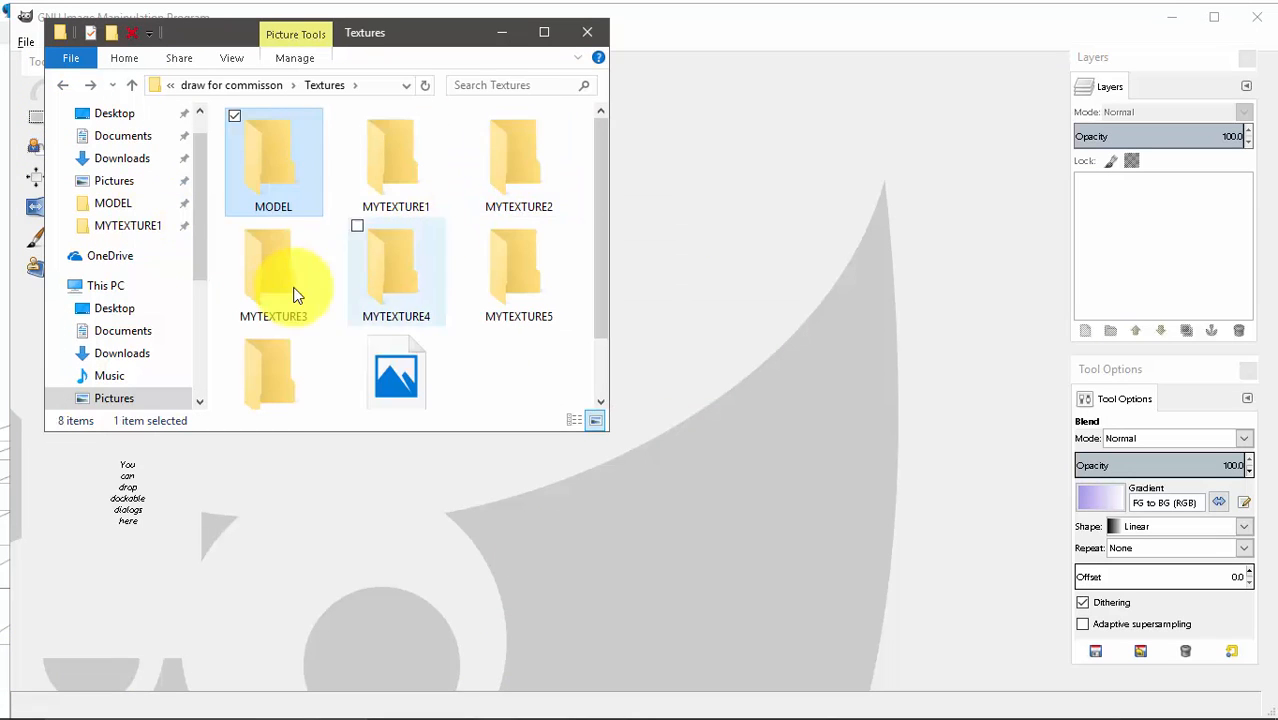
pyautogui.doubleClick(296, 288)
pyautogui.moveTo(390, 280); pyautogui.dragTo(761, 329)
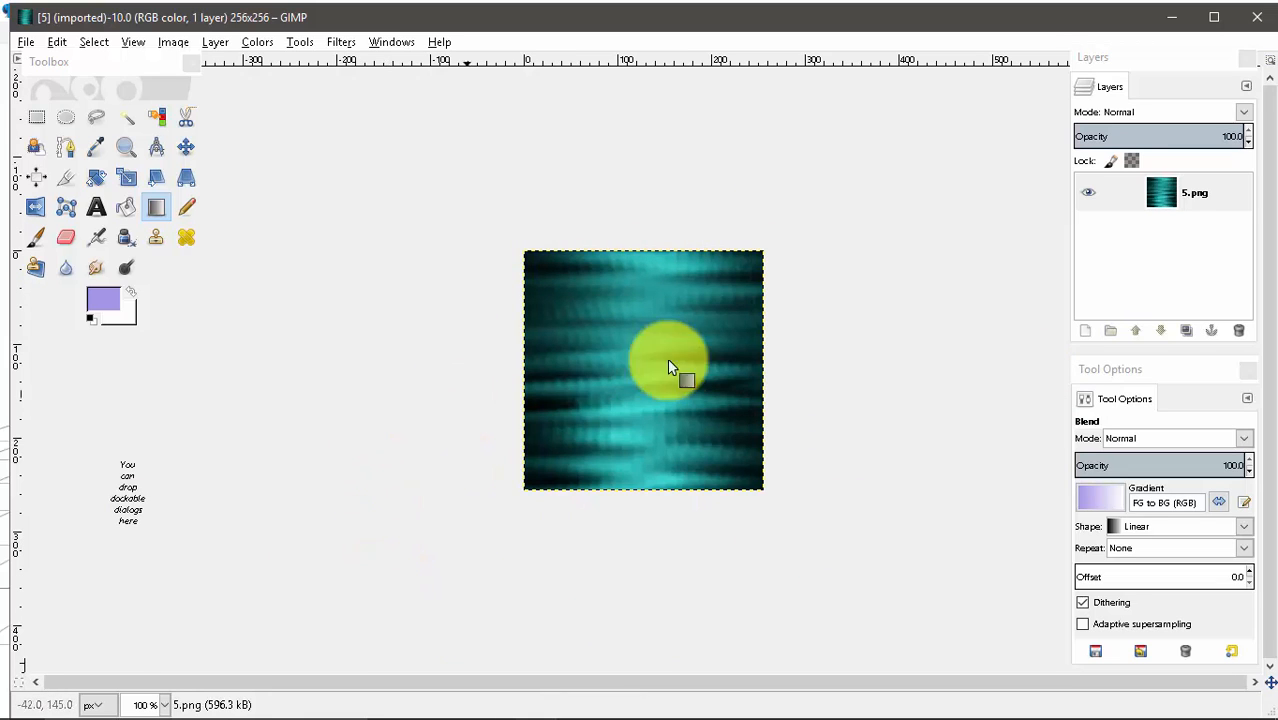
# Step: Erase the whole teal texture with the 2. Hardness 100 brush, and set the brush size to 171.04
pyautogui.click(66, 237)
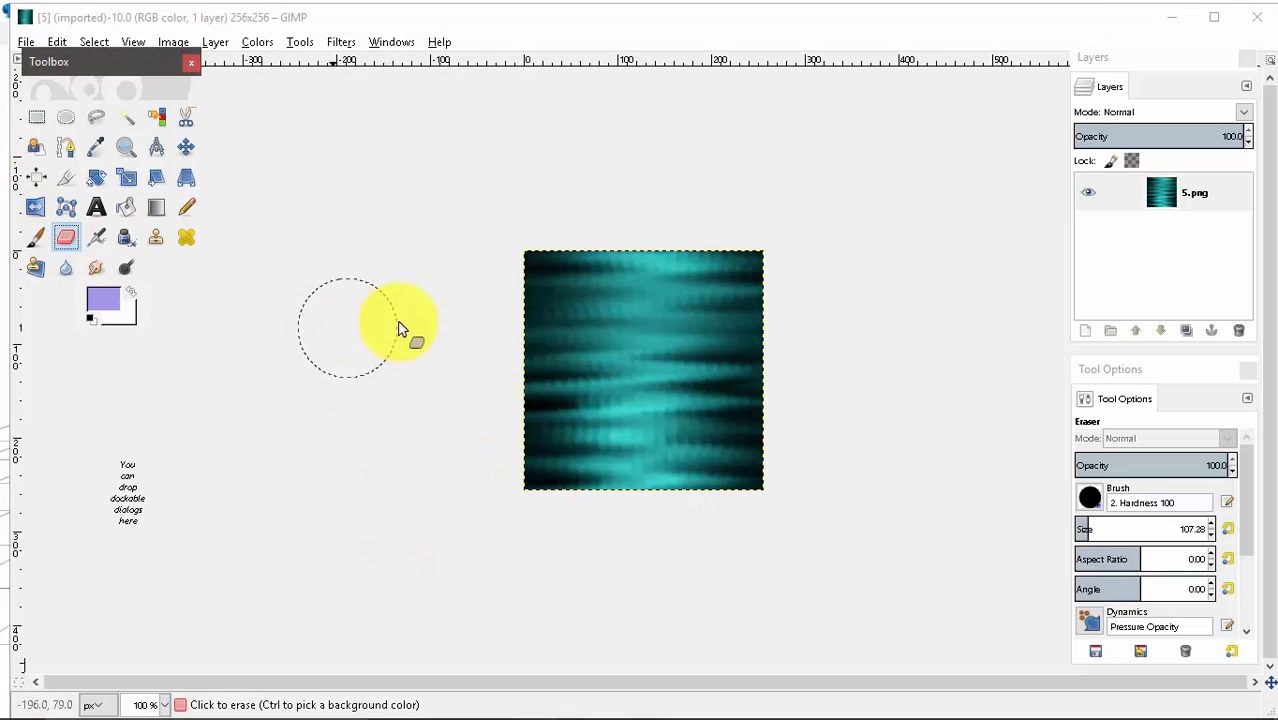
pyautogui.moveTo(399, 328)
pyautogui.mouseDown()
pyautogui.moveTo(722, 289)
pyautogui.moveTo(365, 453)
pyautogui.moveTo(408, 451)
pyautogui.mouseUp()
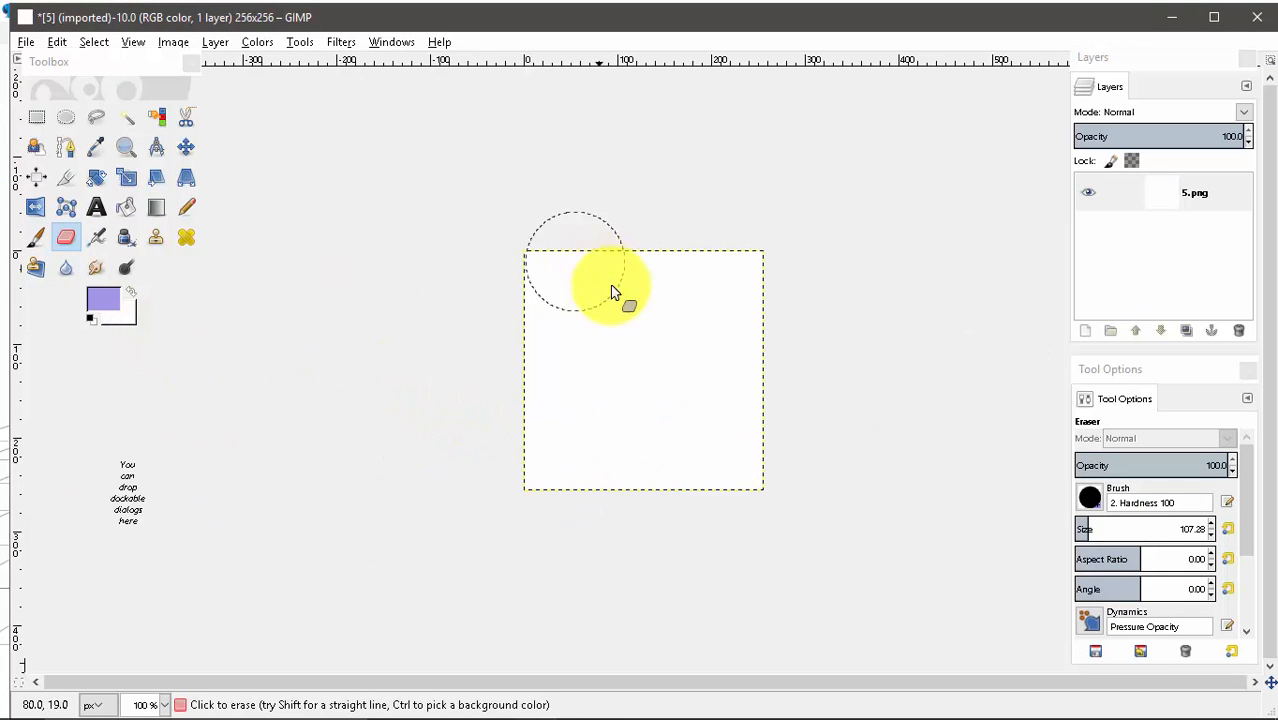
pyautogui.click(1089, 495)
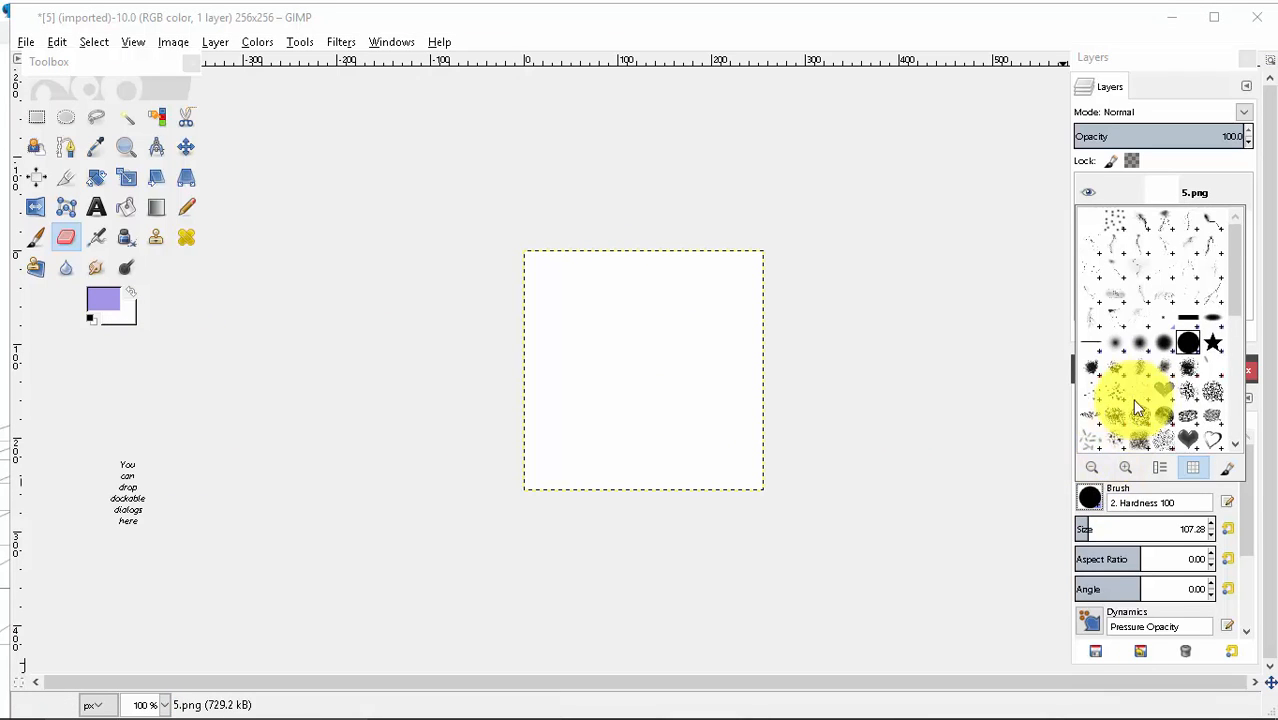
pyautogui.click(1087, 524)
pyautogui.moveTo(1089, 530); pyautogui.dragTo(1095, 527)
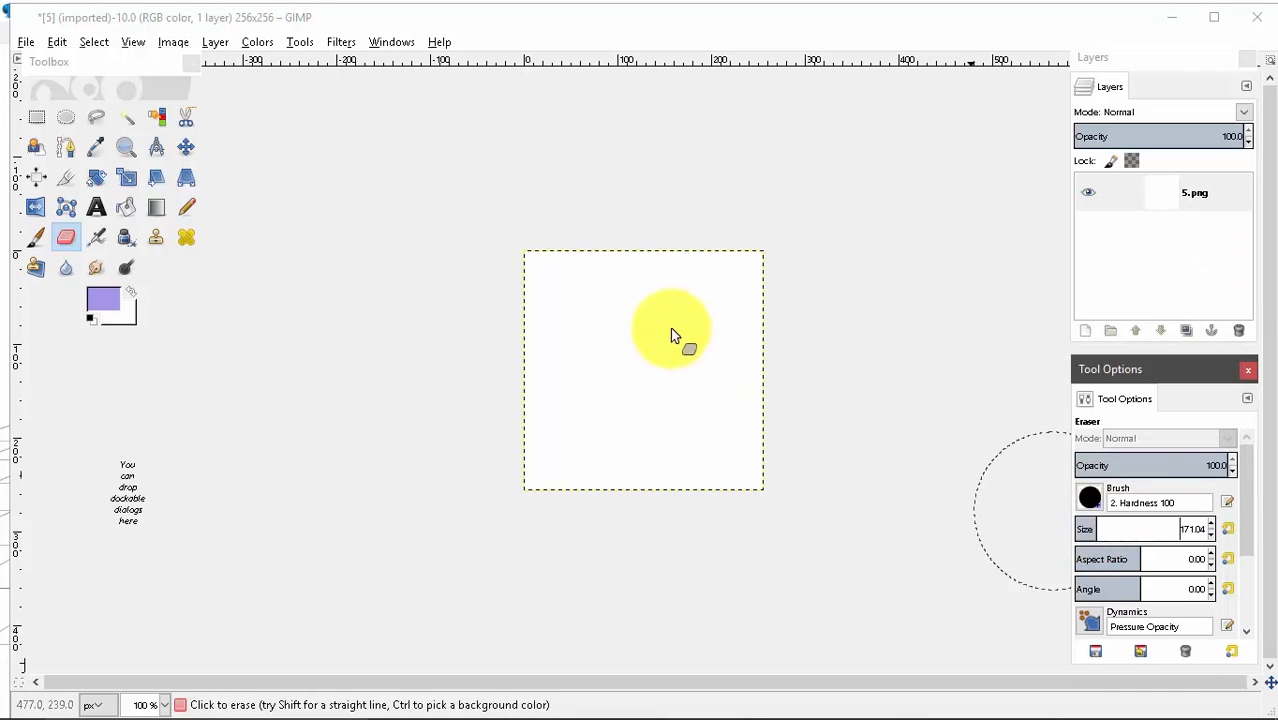
# Step: Set the foreground colour to black
pyautogui.click(100, 300)
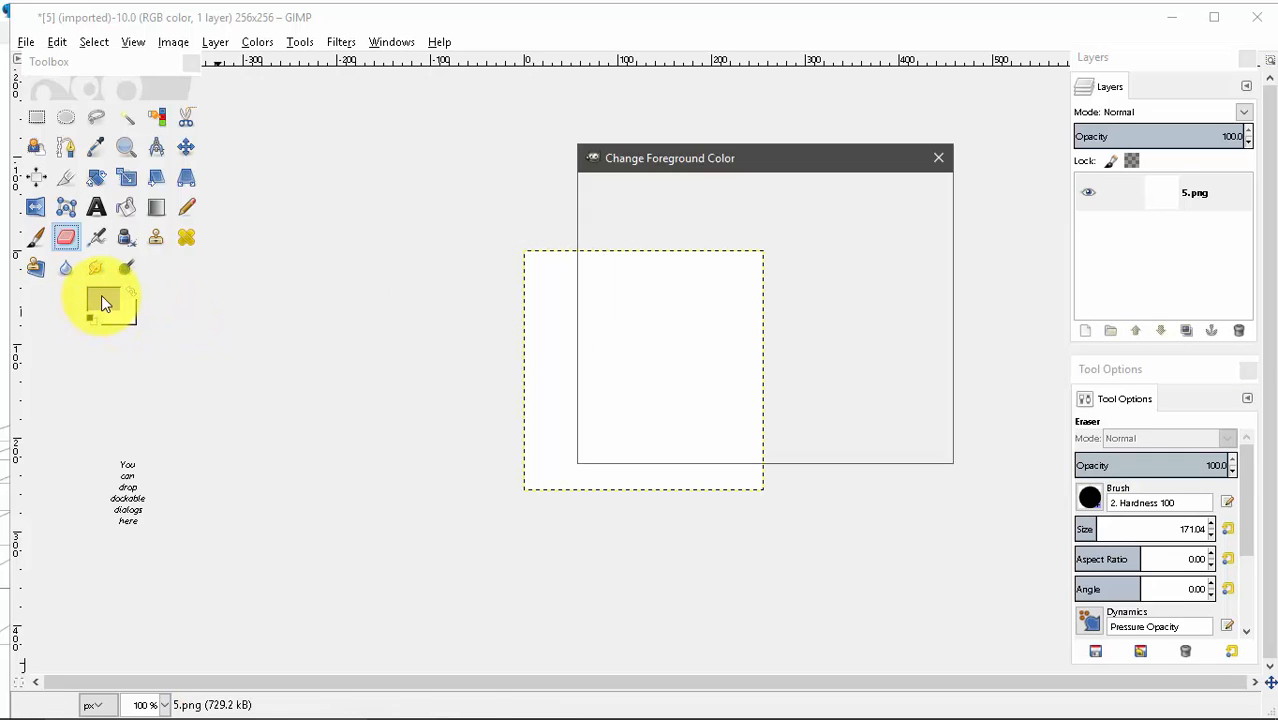
pyautogui.click(748, 310)
pyautogui.moveTo(760, 315); pyautogui.dragTo(754, 346)
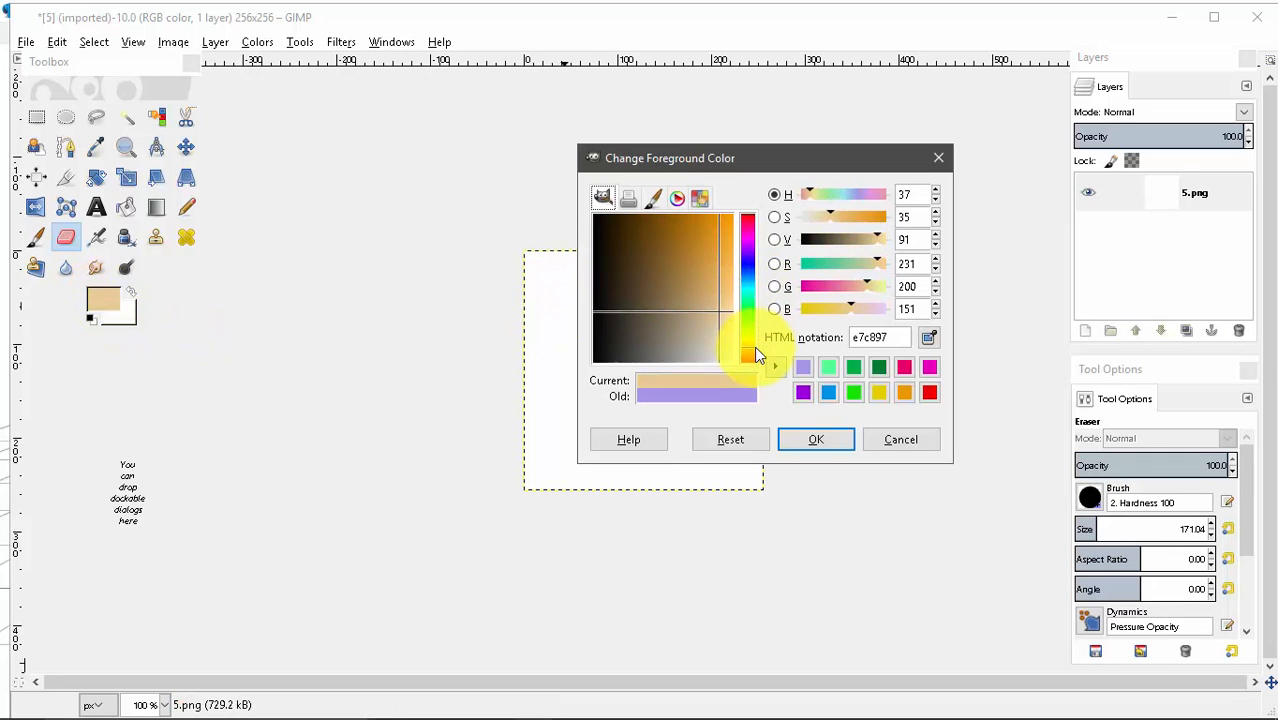
pyautogui.moveTo(727, 304)
pyautogui.mouseDown()
pyautogui.moveTo(672, 237)
pyautogui.moveTo(683, 224)
pyautogui.moveTo(650, 208)
pyautogui.moveTo(622, 300)
pyautogui.mouseUp()
pyautogui.click(812, 440)
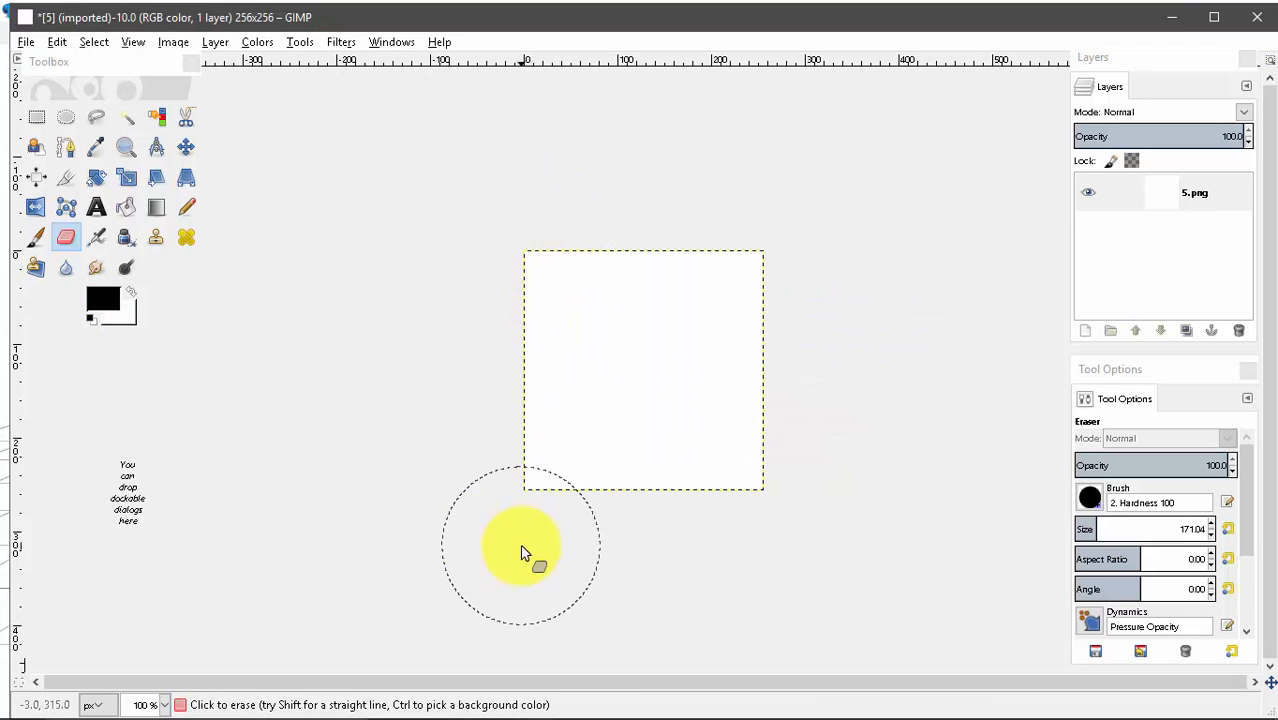
# Step: Paint the entire canvas black with the Paintbrush
pyautogui.click(35, 237)
pyautogui.click(506, 265)
pyautogui.moveTo(506, 298)
pyautogui.mouseDown()
pyautogui.moveTo(539, 559)
pyautogui.moveTo(577, 301)
pyautogui.moveTo(571, 254)
pyautogui.moveTo(548, 242)
pyautogui.moveTo(553, 576)
pyautogui.moveTo(623, 320)
pyautogui.moveTo(615, 583)
pyautogui.moveTo(719, 348)
pyautogui.moveTo(755, 429)
pyautogui.moveTo(775, 78)
pyautogui.moveTo(993, 345)
pyautogui.mouseUp()
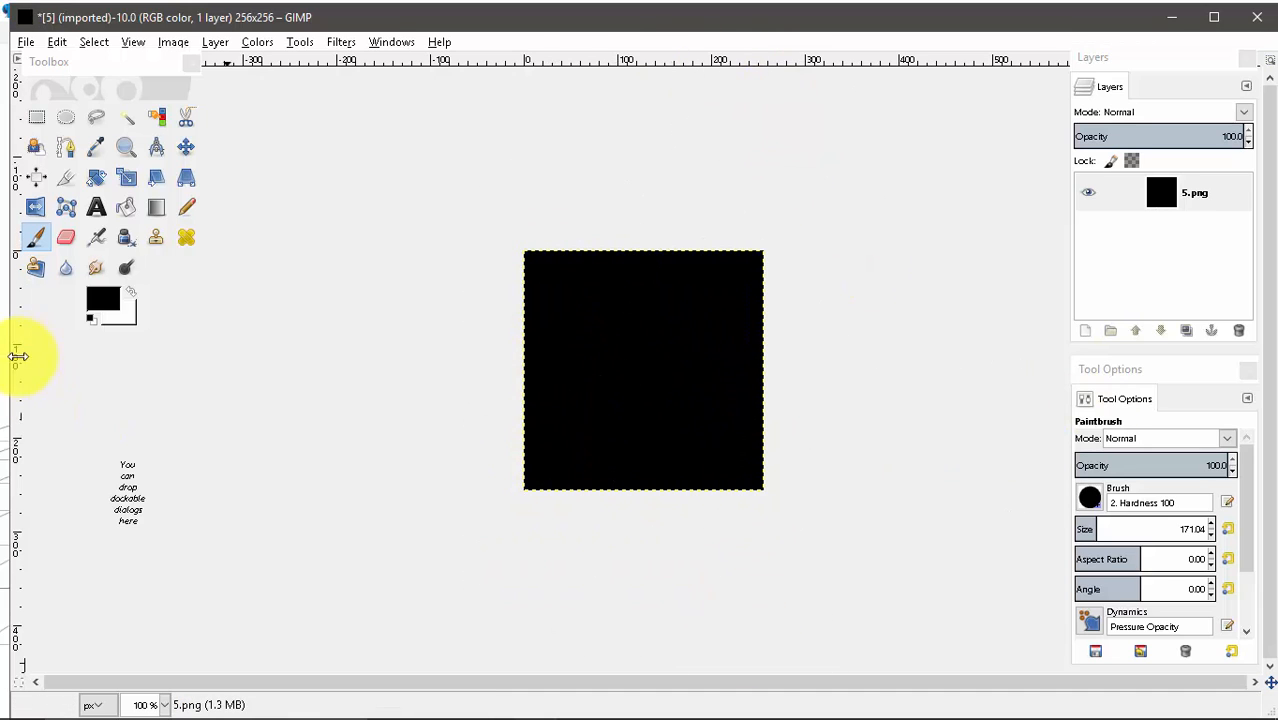
# Step: Set the foreground colour to light pink
pyautogui.click(103, 299)
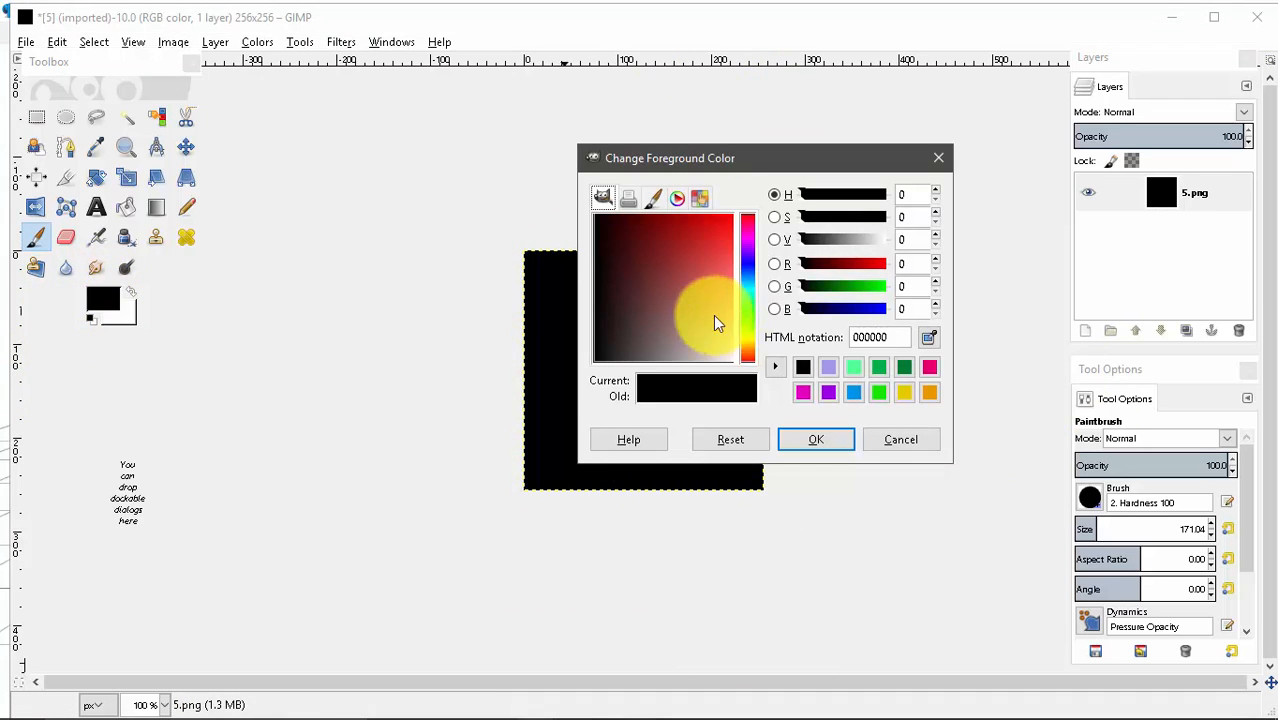
pyautogui.click(746, 294)
pyautogui.moveTo(745, 291)
pyautogui.mouseDown()
pyautogui.moveTo(756, 280)
pyautogui.moveTo(686, 274)
pyautogui.moveTo(696, 241)
pyautogui.moveTo(650, 242)
pyautogui.moveTo(680, 226)
pyautogui.moveTo(728, 285)
pyautogui.mouseUp()
pyautogui.click(755, 249)
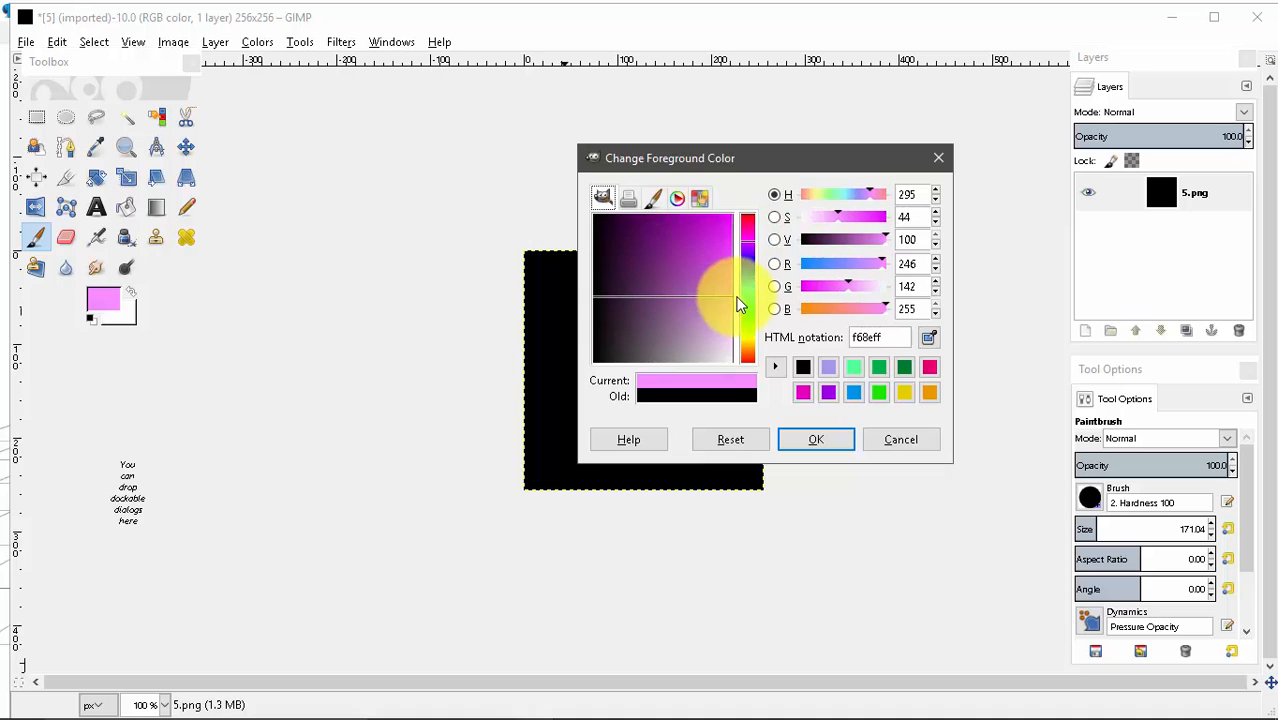
pyautogui.click(828, 440)
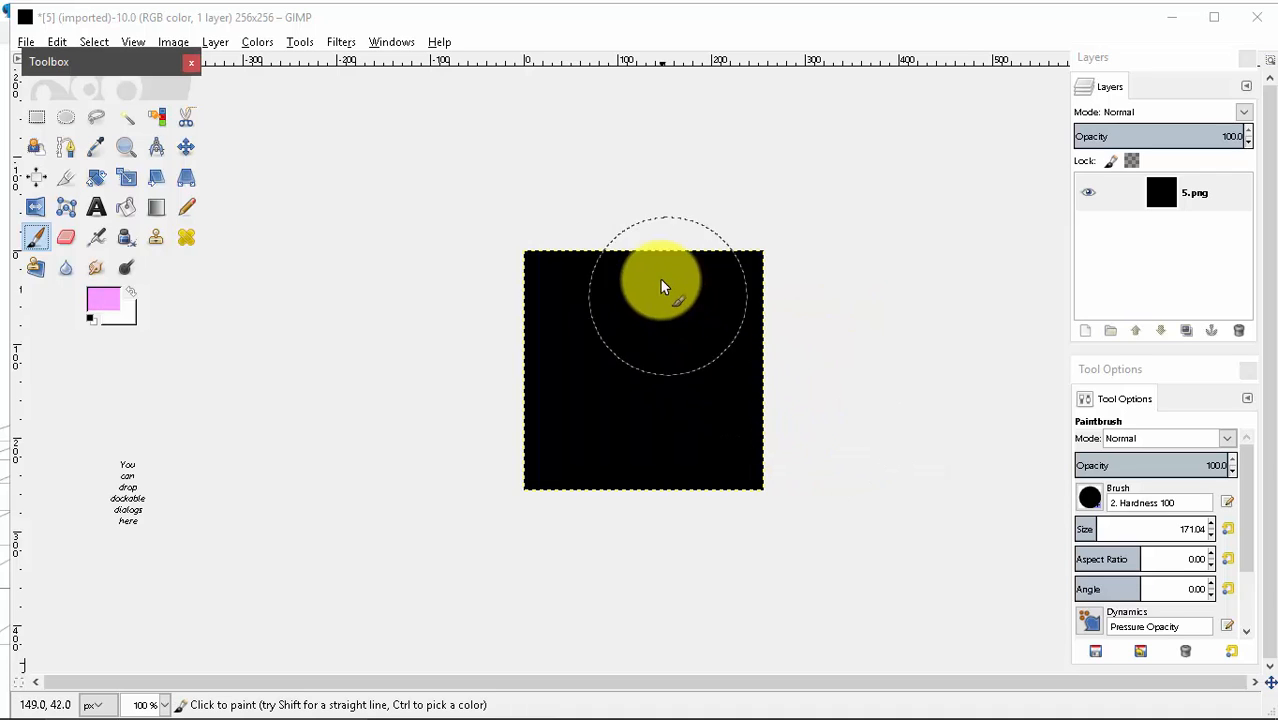
# Step: Paint a vertical pink stripe down the middle of the black canvas at brush size 121.45, undoing and repainting the stroke twice
pyautogui.click(1086, 527)
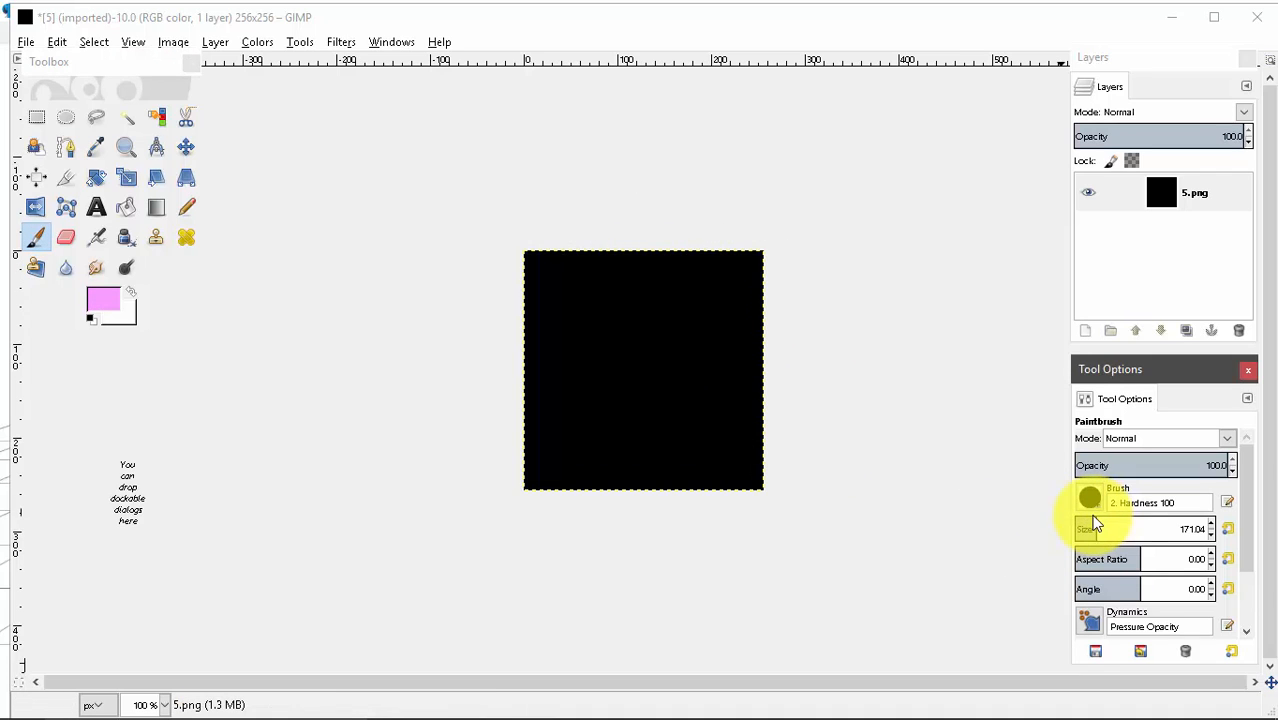
pyautogui.click(1089, 522)
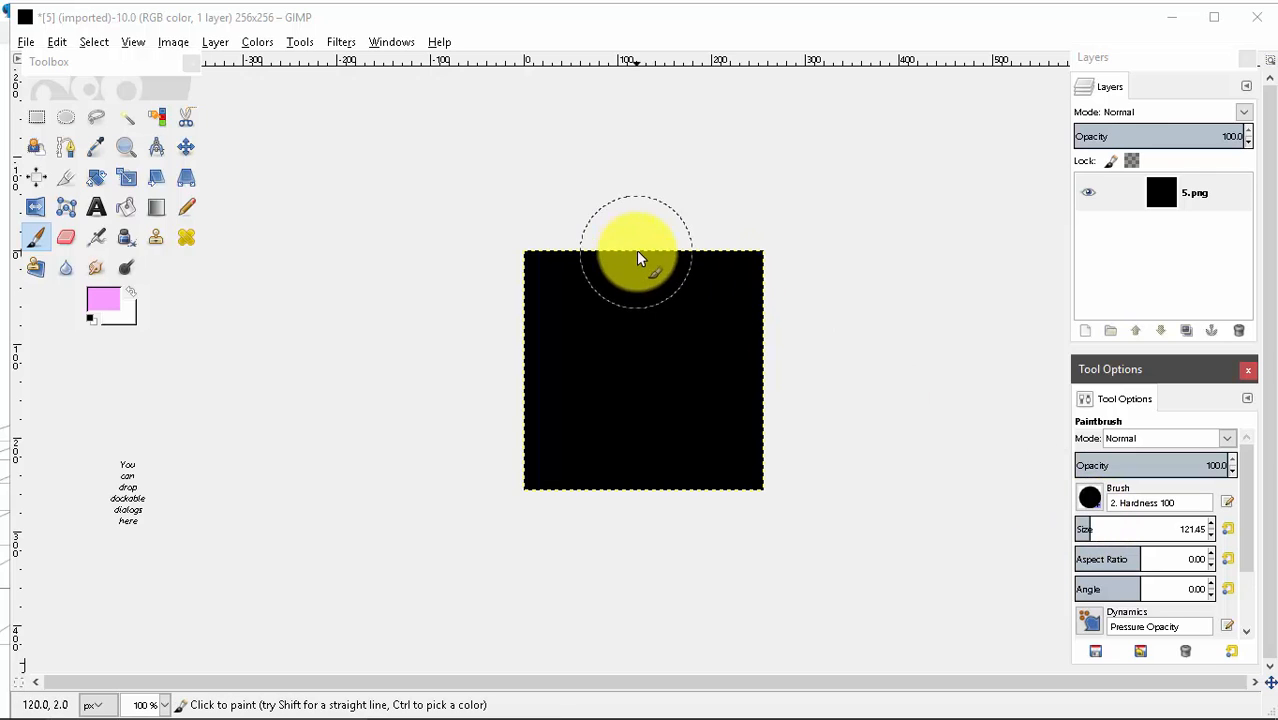
pyautogui.moveTo(638, 292); pyautogui.dragTo(639, 600)
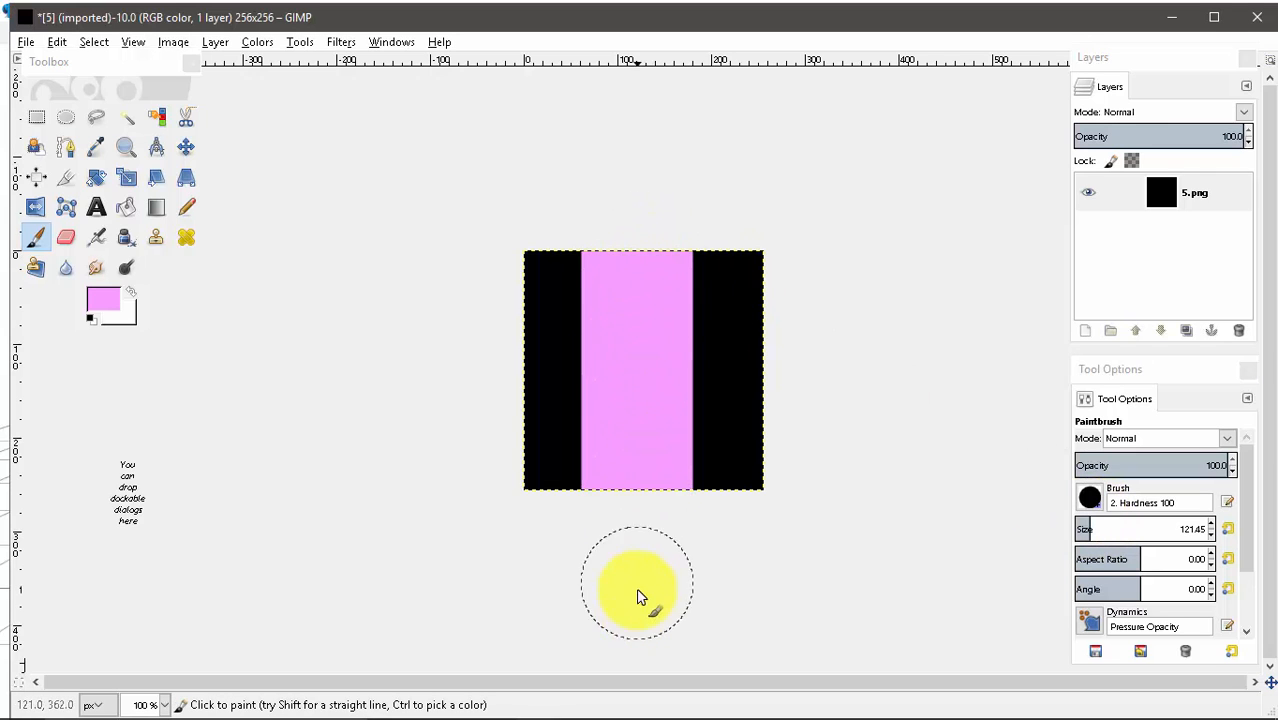
pyautogui.click(57, 42)
pyautogui.click(90, 64)
pyautogui.moveTo(630, 238); pyautogui.dragTo(661, 528)
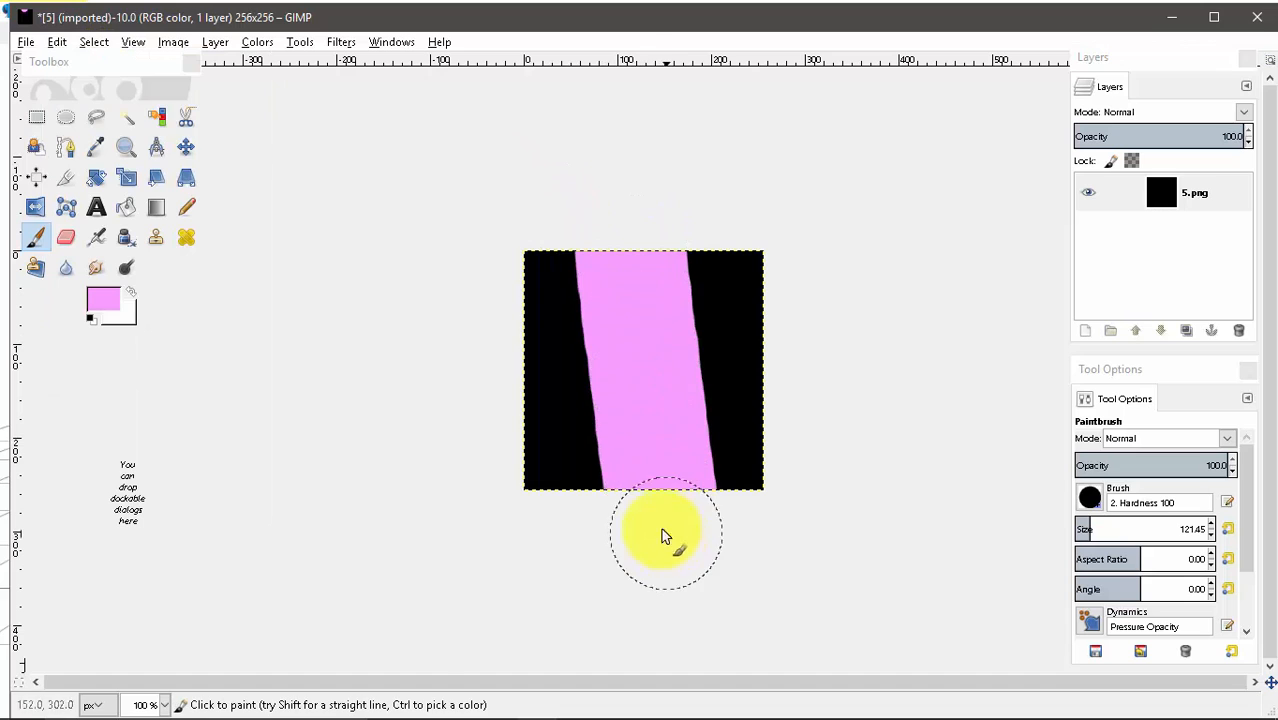
pyautogui.click(57, 42)
pyautogui.click(72, 66)
pyautogui.moveTo(631, 254)
pyautogui.mouseDown()
pyautogui.moveTo(650, 456)
pyautogui.moveTo(613, 699)
pyautogui.mouseUp()
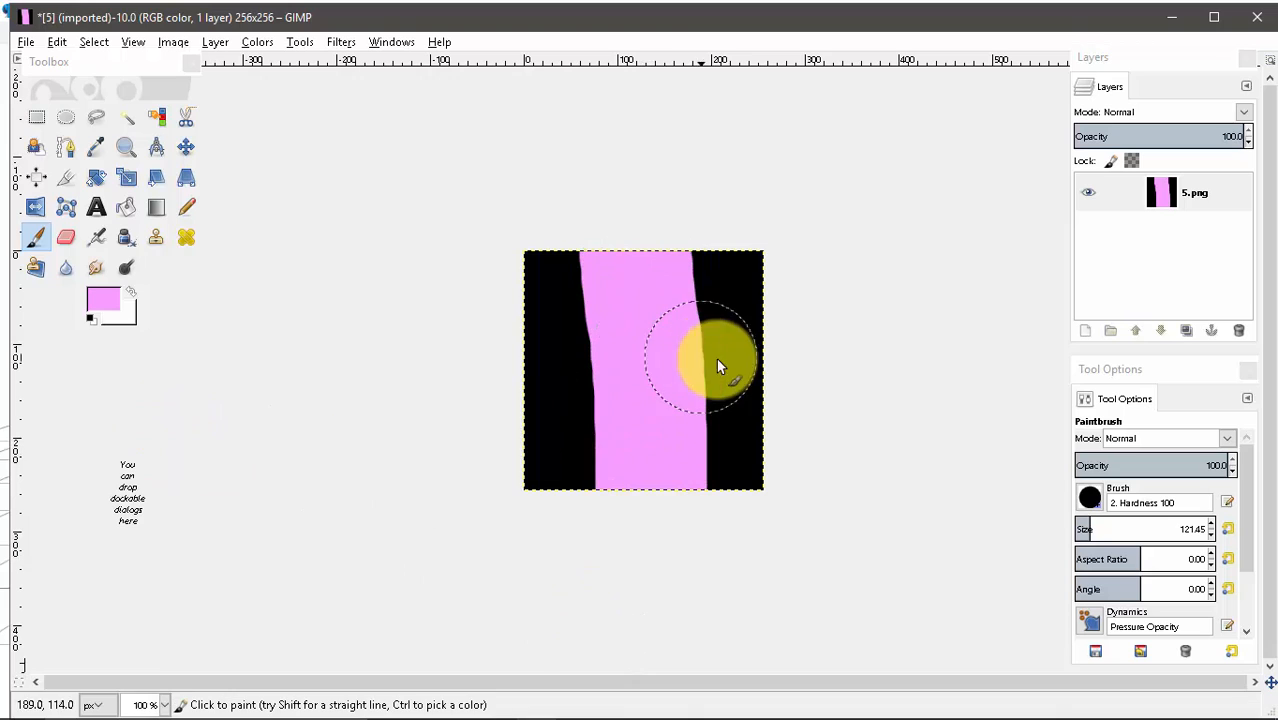
# Step: Set up the Smudge tool with the Hair brush for blending the pink stripe
pyautogui.click(95, 267)
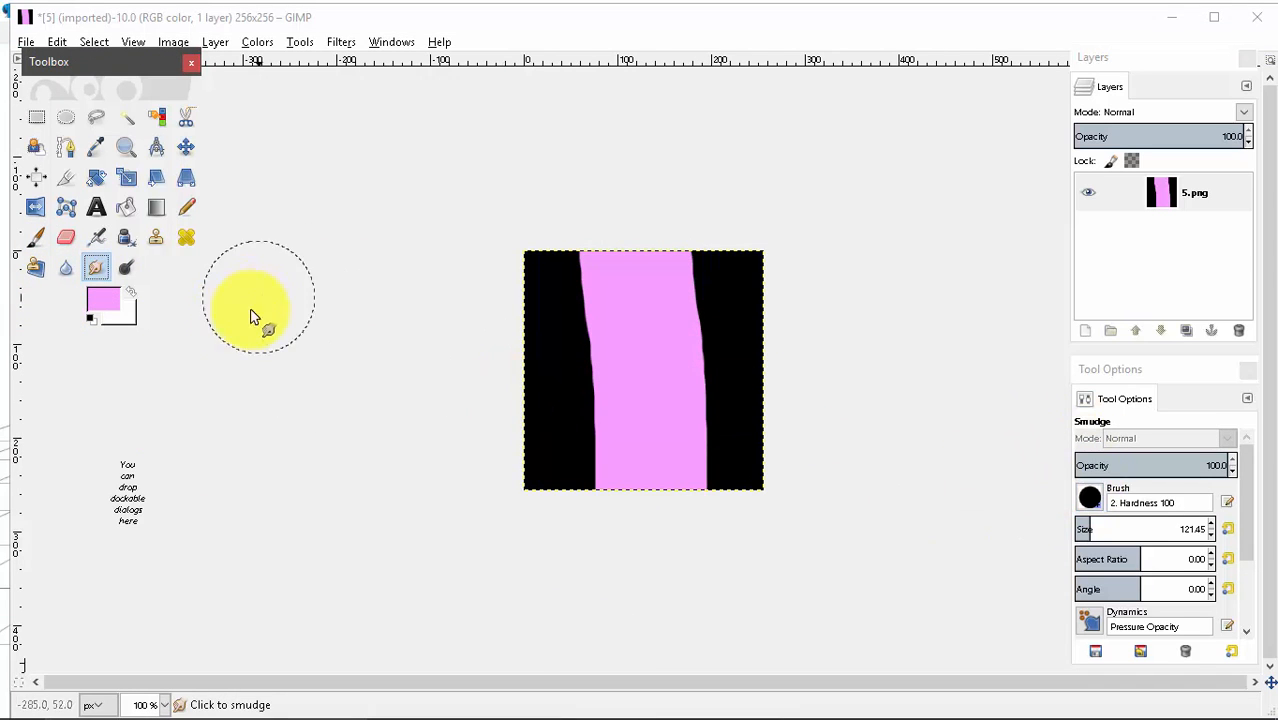
pyautogui.click(1088, 497)
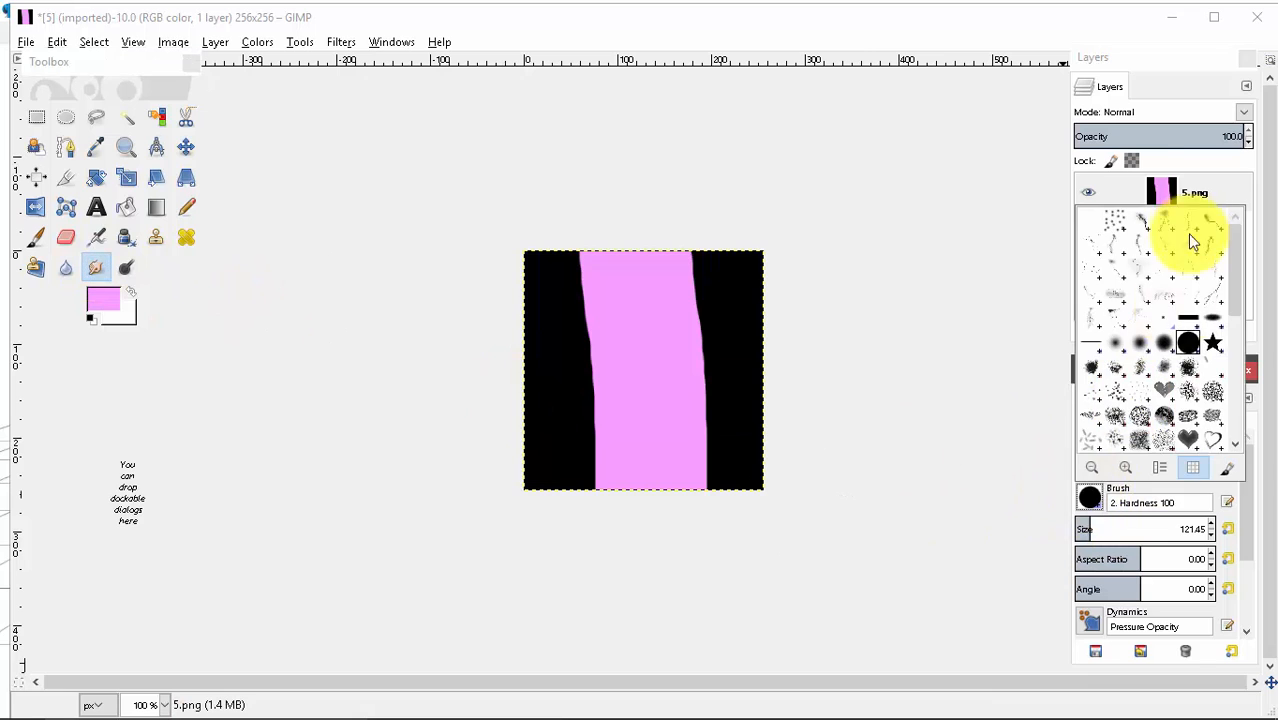
pyautogui.click(1108, 220)
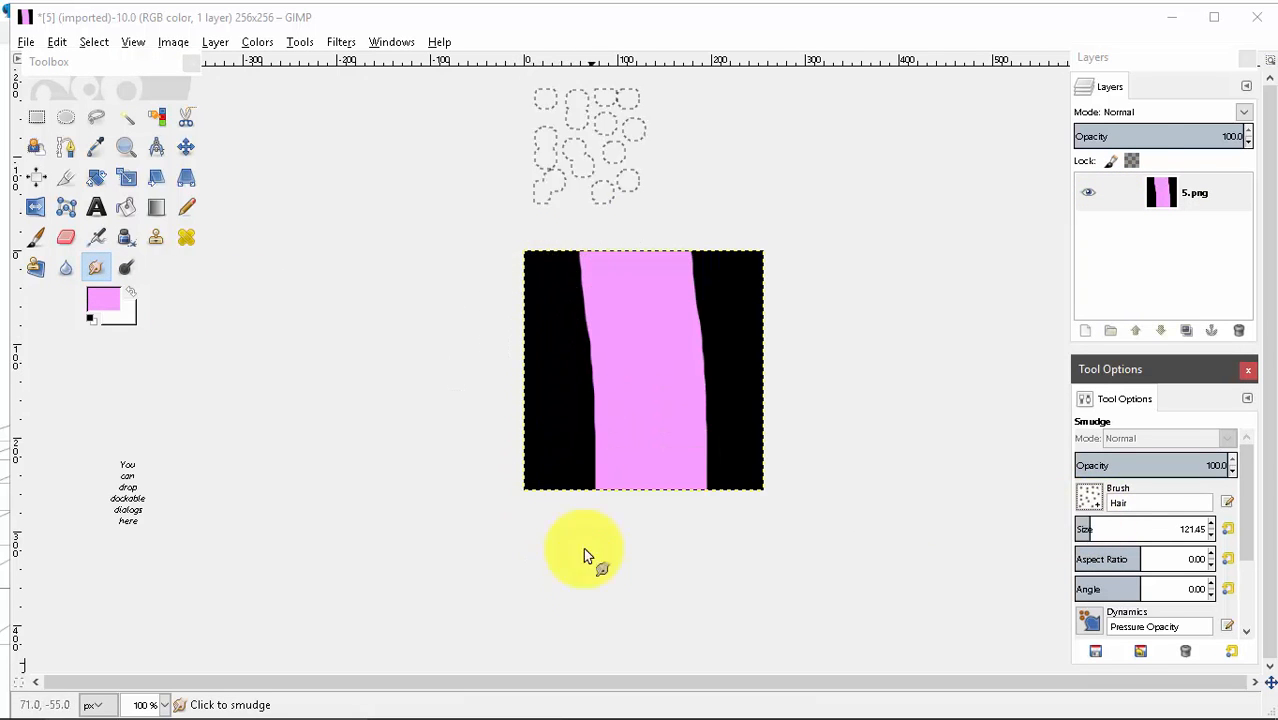
# Step: Try smudging the pink stripe sideways across the whole black canvas, and undo the smudging
pyautogui.moveTo(542, 271)
pyautogui.mouseDown()
pyautogui.moveTo(951, 317)
pyautogui.moveTo(486, 310)
pyautogui.moveTo(819, 238)
pyautogui.moveTo(978, 303)
pyautogui.moveTo(899, 366)
pyautogui.moveTo(987, 417)
pyautogui.moveTo(774, 450)
pyautogui.moveTo(388, 451)
pyautogui.moveTo(211, 423)
pyautogui.moveTo(348, 401)
pyautogui.moveTo(431, 312)
pyautogui.moveTo(415, 239)
pyautogui.moveTo(956, 243)
pyautogui.mouseUp()
pyautogui.moveTo(44, 61); pyautogui.dragTo(51, 60)
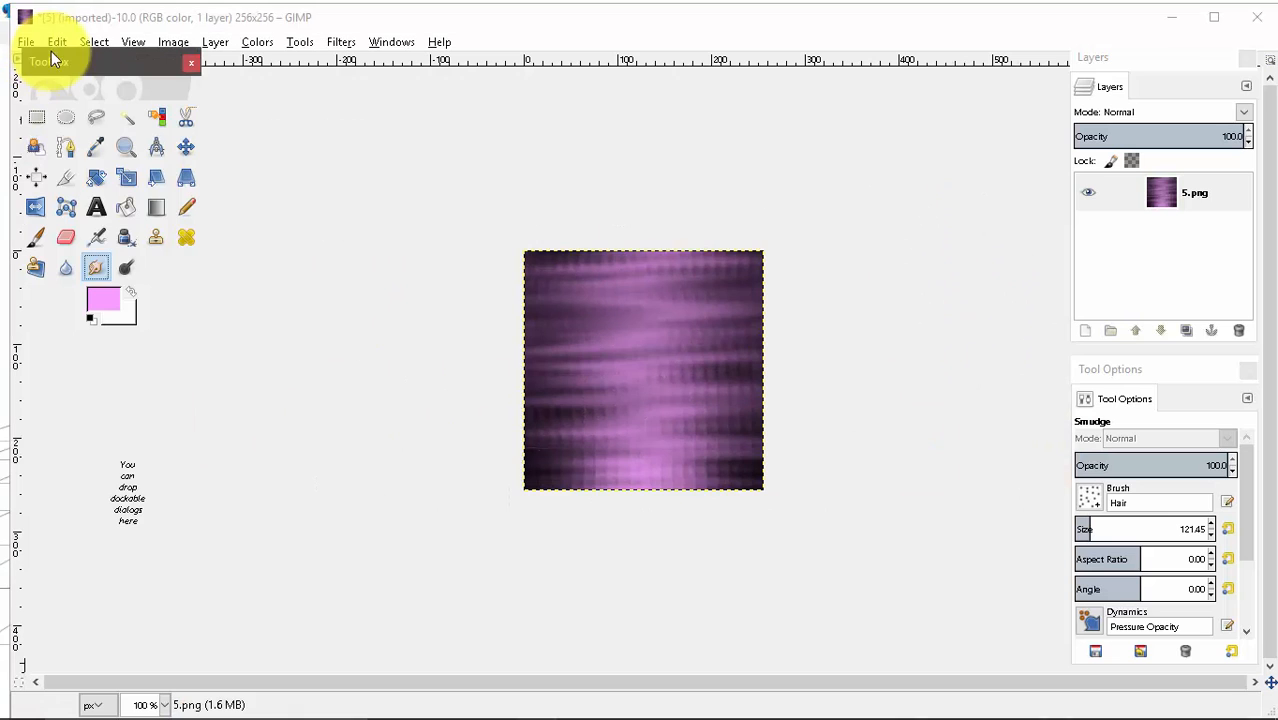
pyautogui.click(57, 42)
pyautogui.click(62, 62)
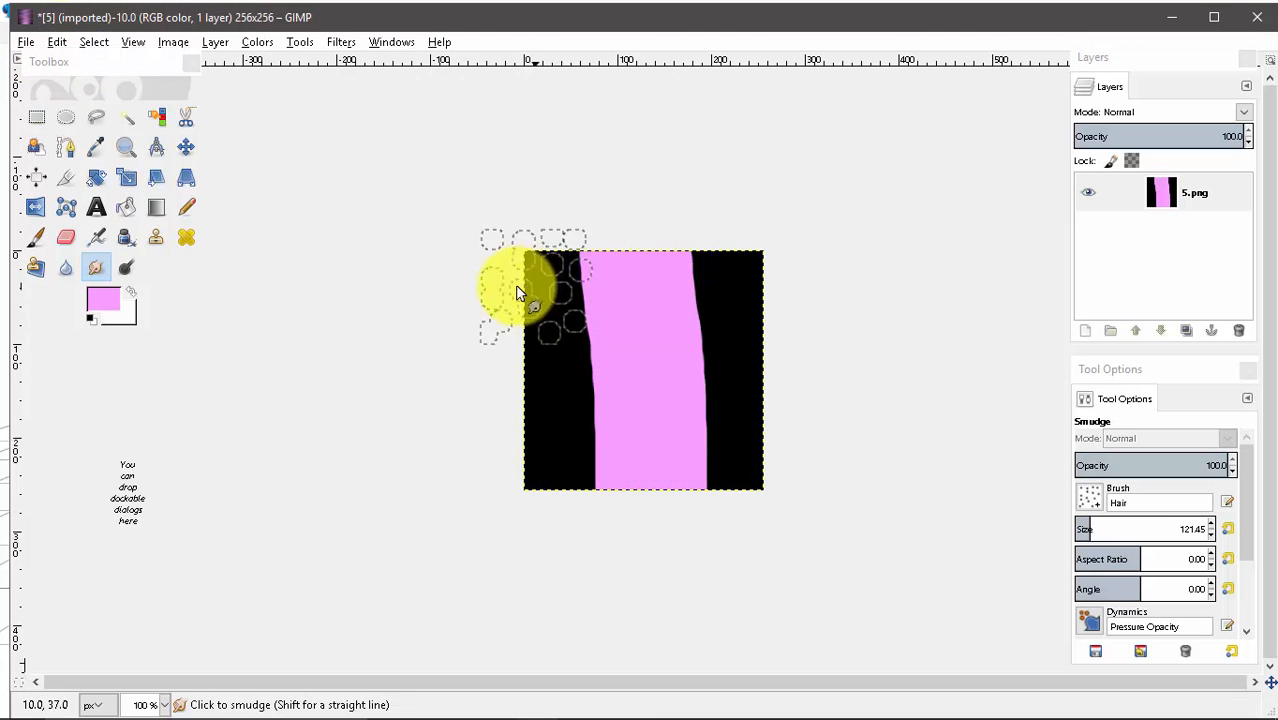
# Step: Smudge the pink stripe sideways into the black over the whole canvas with the Hair brush, undoing and redoing the early strokes
pyautogui.moveTo(640, 298)
pyautogui.mouseDown()
pyautogui.moveTo(497, 323)
pyautogui.moveTo(625, 345)
pyautogui.moveTo(394, 346)
pyautogui.moveTo(712, 348)
pyautogui.moveTo(561, 308)
pyautogui.moveTo(659, 302)
pyautogui.moveTo(442, 324)
pyautogui.moveTo(395, 346)
pyautogui.moveTo(318, 303)
pyautogui.mouseUp()
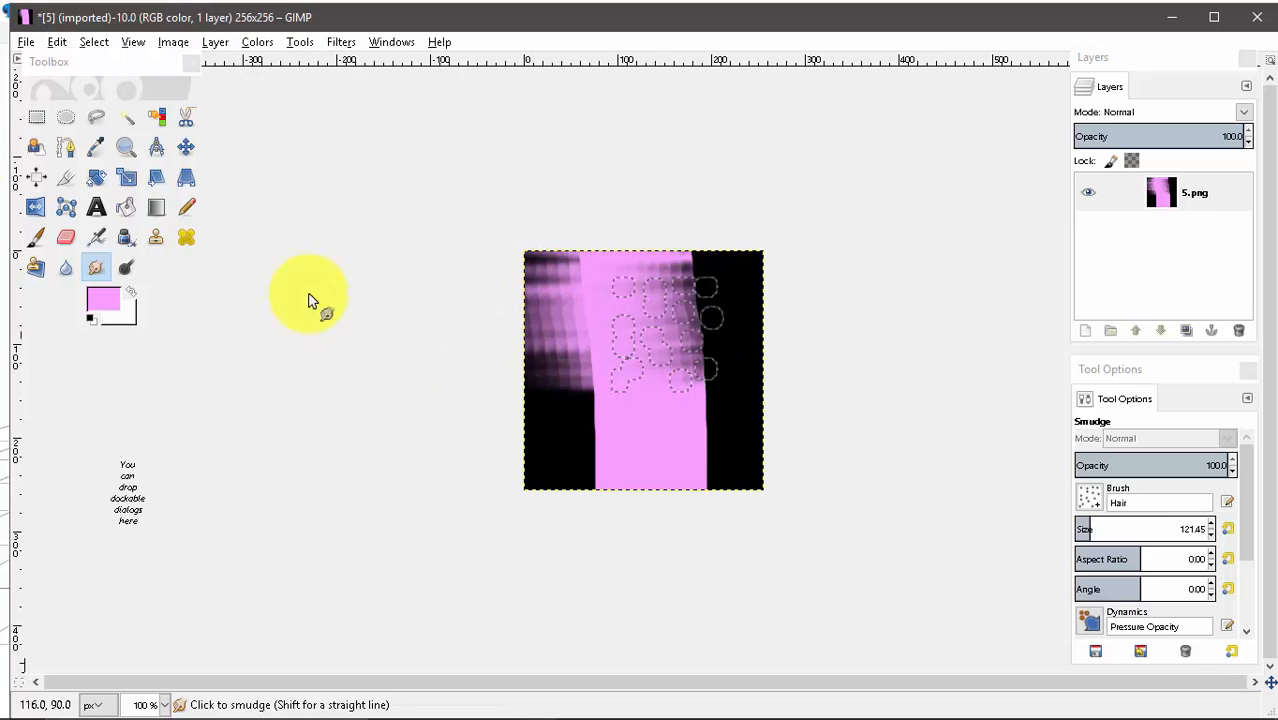
pyautogui.click(57, 42)
pyautogui.click(650, 293)
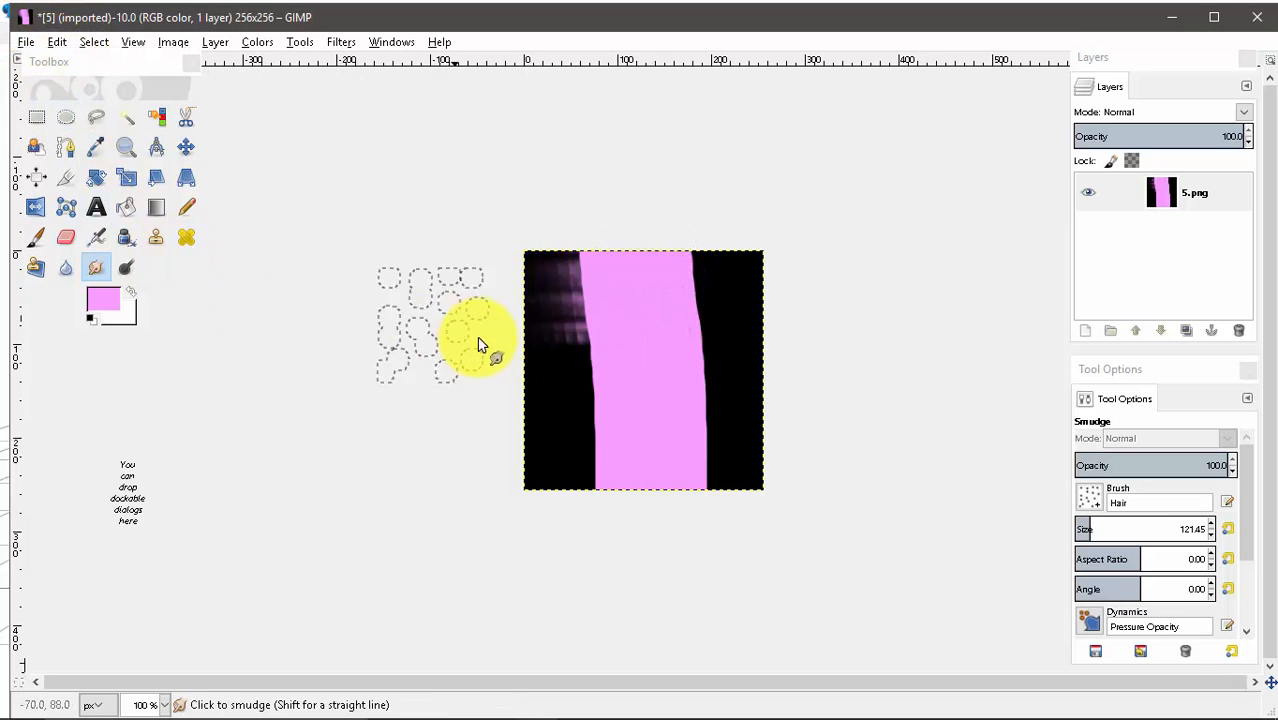
pyautogui.hotkey('ctrl', 'z')
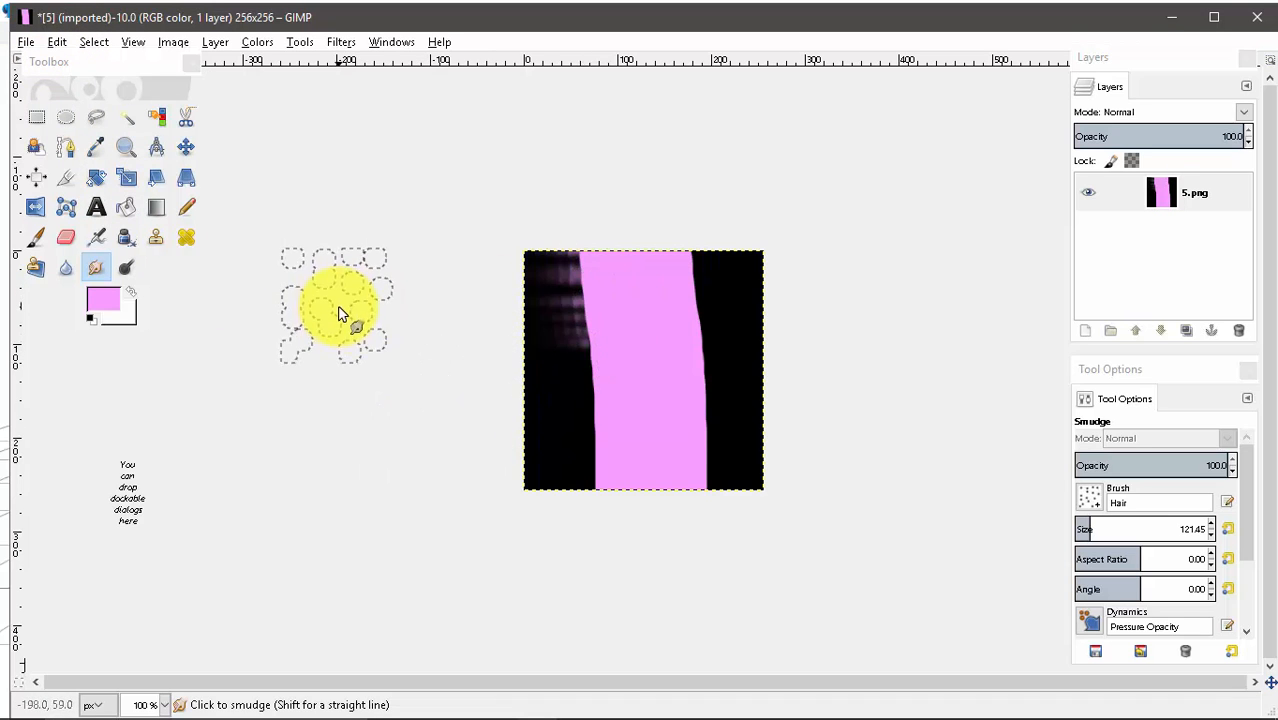
pyautogui.moveTo(342, 314)
pyautogui.mouseDown()
pyautogui.moveTo(898, 288)
pyautogui.moveTo(198, 360)
pyautogui.moveTo(448, 405)
pyautogui.moveTo(8, 500)
pyautogui.moveTo(779, 522)
pyautogui.moveTo(870, 465)
pyautogui.moveTo(149, 445)
pyautogui.moveTo(260, 368)
pyautogui.moveTo(907, 328)
pyautogui.moveTo(205, 300)
pyautogui.moveTo(867, 296)
pyautogui.moveTo(678, 282)
pyautogui.moveTo(253, 282)
pyautogui.moveTo(172, 511)
pyautogui.moveTo(941, 508)
pyautogui.moveTo(1027, 522)
pyautogui.moveTo(970, 505)
pyautogui.moveTo(752, 513)
pyautogui.moveTo(632, 420)
pyautogui.moveTo(352, 533)
pyautogui.moveTo(605, 419)
pyautogui.moveTo(431, 381)
pyautogui.moveTo(100, 97)
pyautogui.mouseUp()
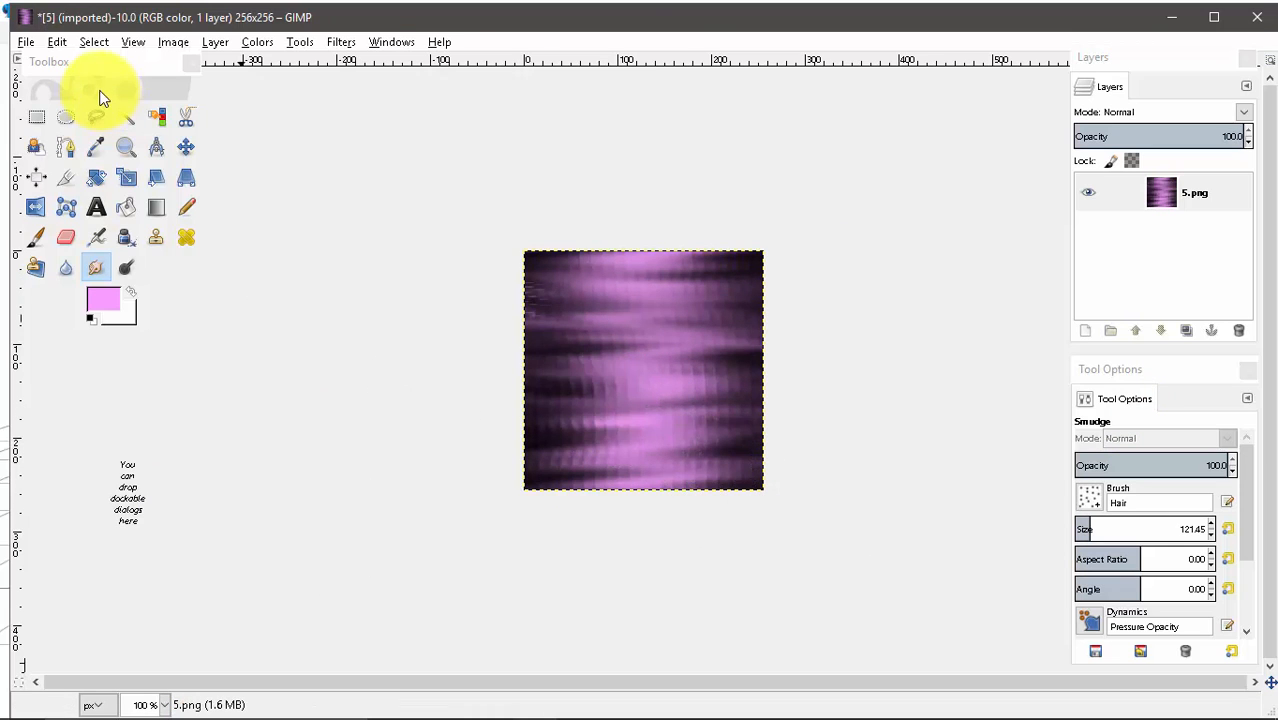
# Step: Close the smudged 5.png image without saving it
pyautogui.click(1214, 17)
pyautogui.click(15, 31)
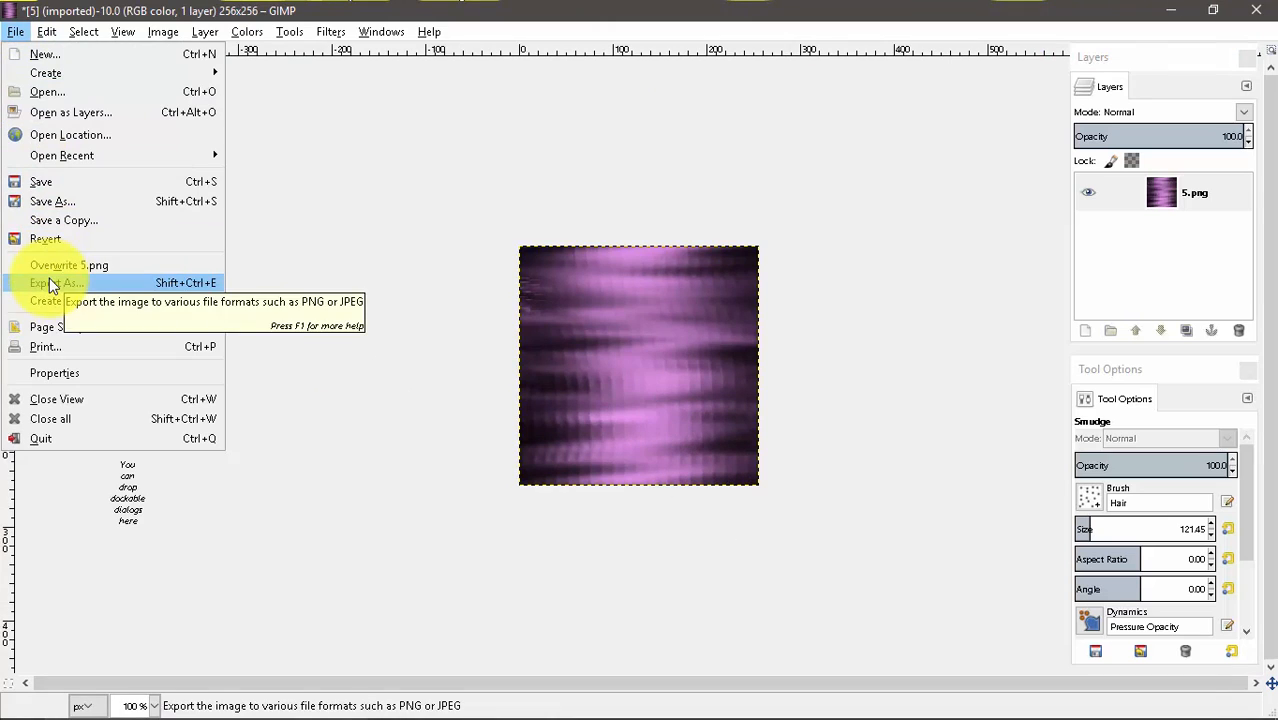
pyautogui.click(1271, 20)
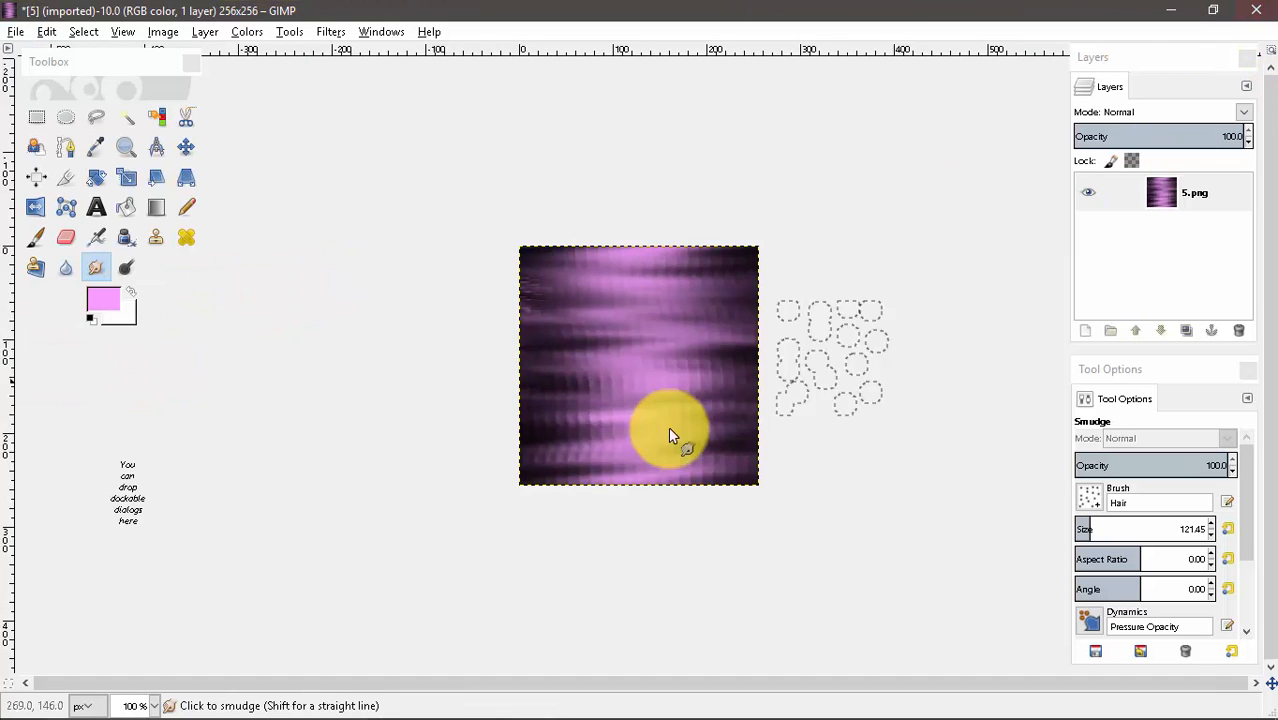
pyautogui.click(1258, 12)
pyautogui.click(612, 470)
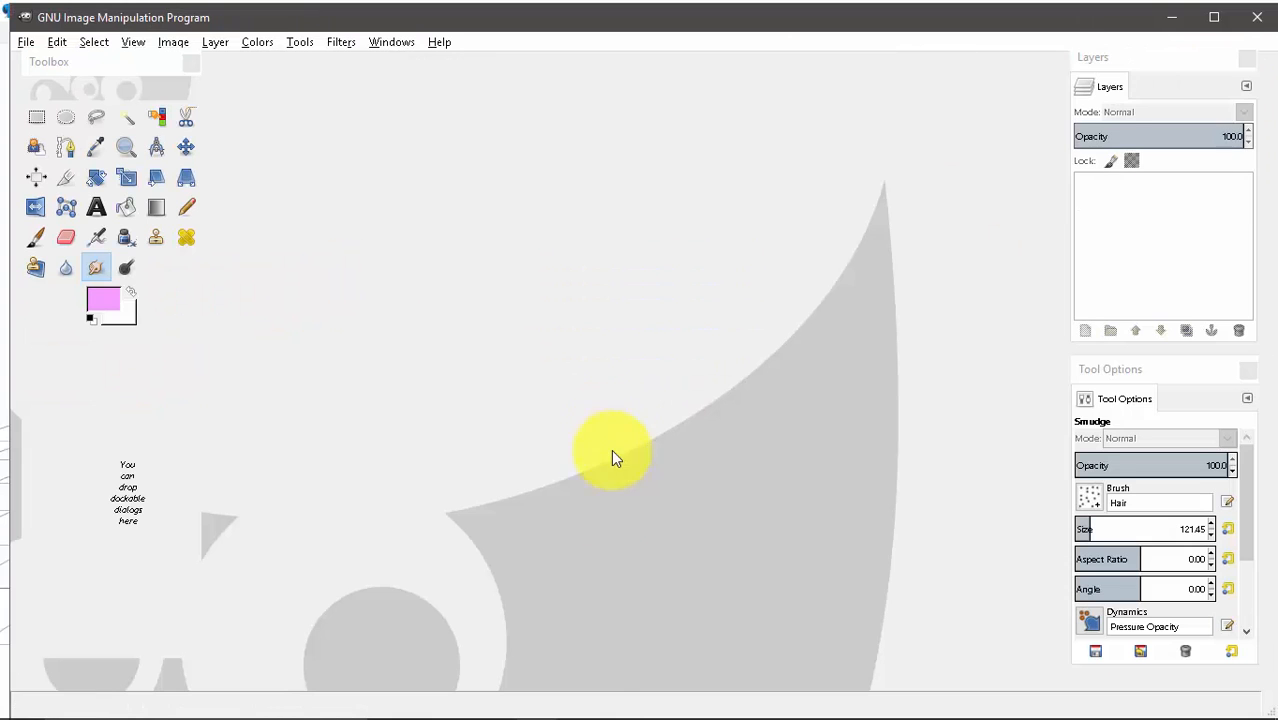
# Step: Switch to File Explorer and copy 10.png from the MYTEXTURE3 folder
pyautogui.click(530, 700)
pyautogui.scroll(-2, 591, 266)
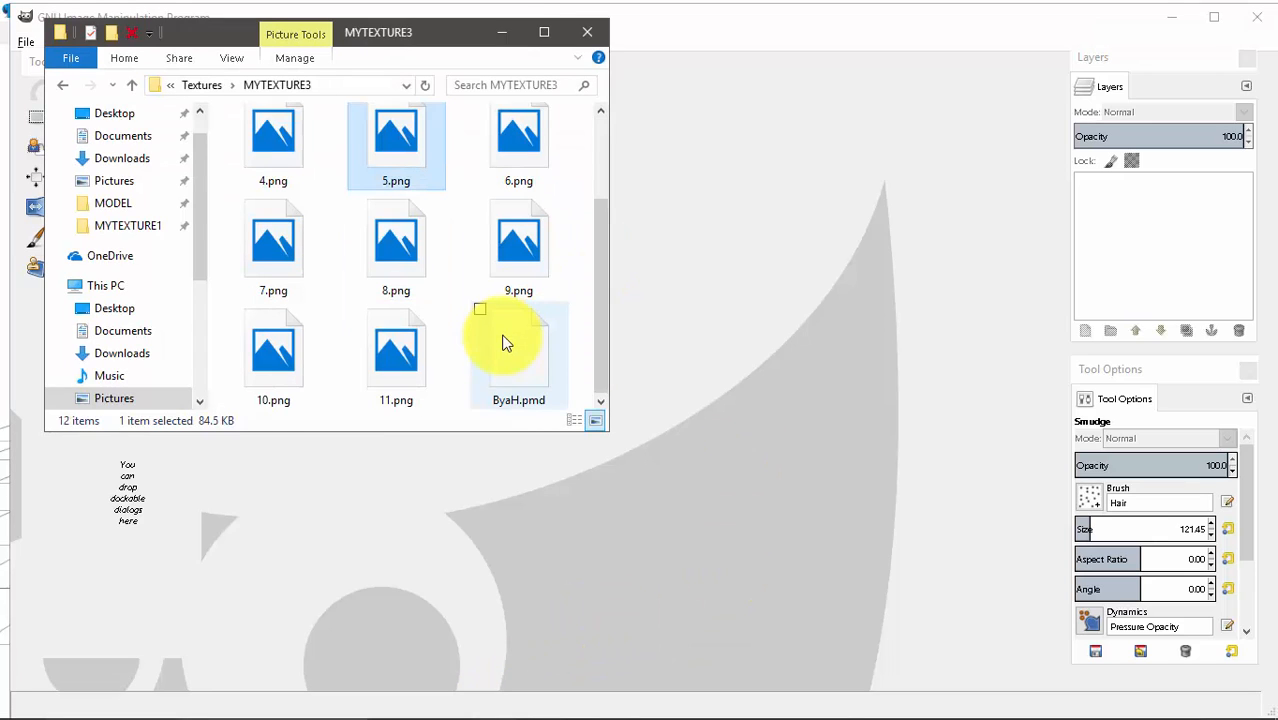
pyautogui.rightClick(296, 349)
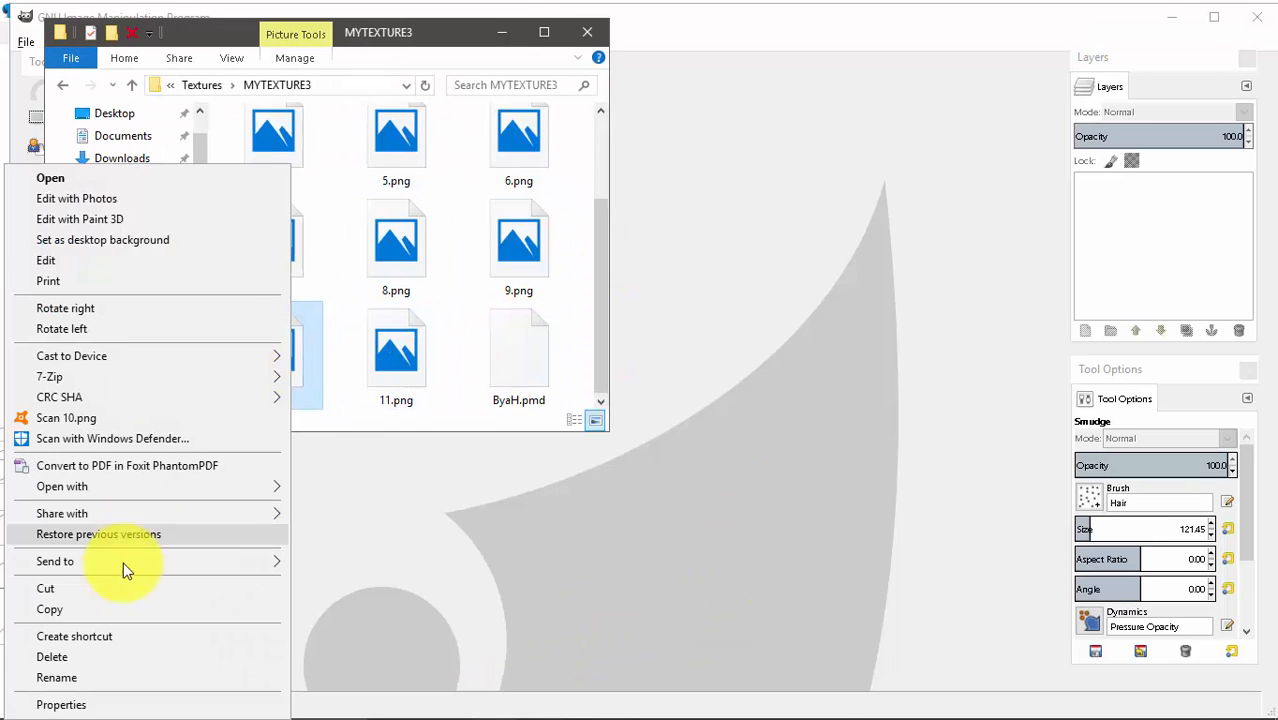
pyautogui.click(63, 607)
# Step: Delete ByaH.pmd from the MYTEXTURE3 folder
pyautogui.click(521, 383)
pyautogui.rightClick(520, 383)
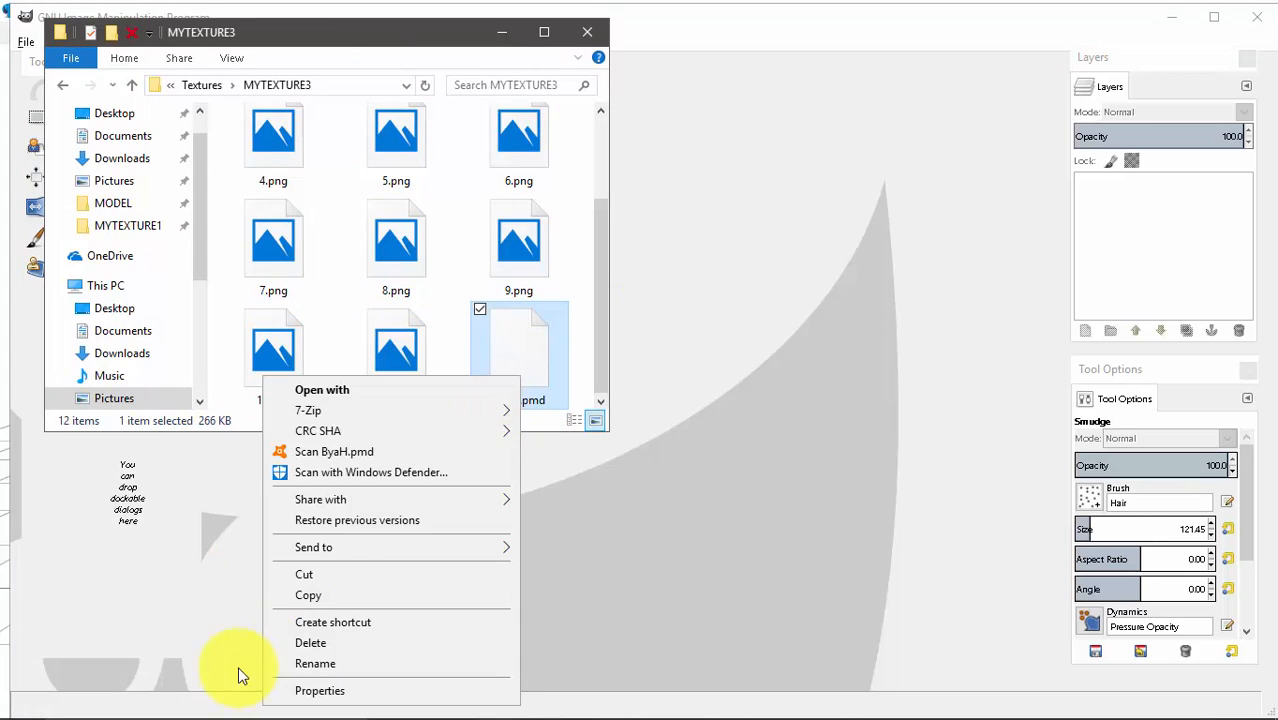
pyautogui.click(342, 640)
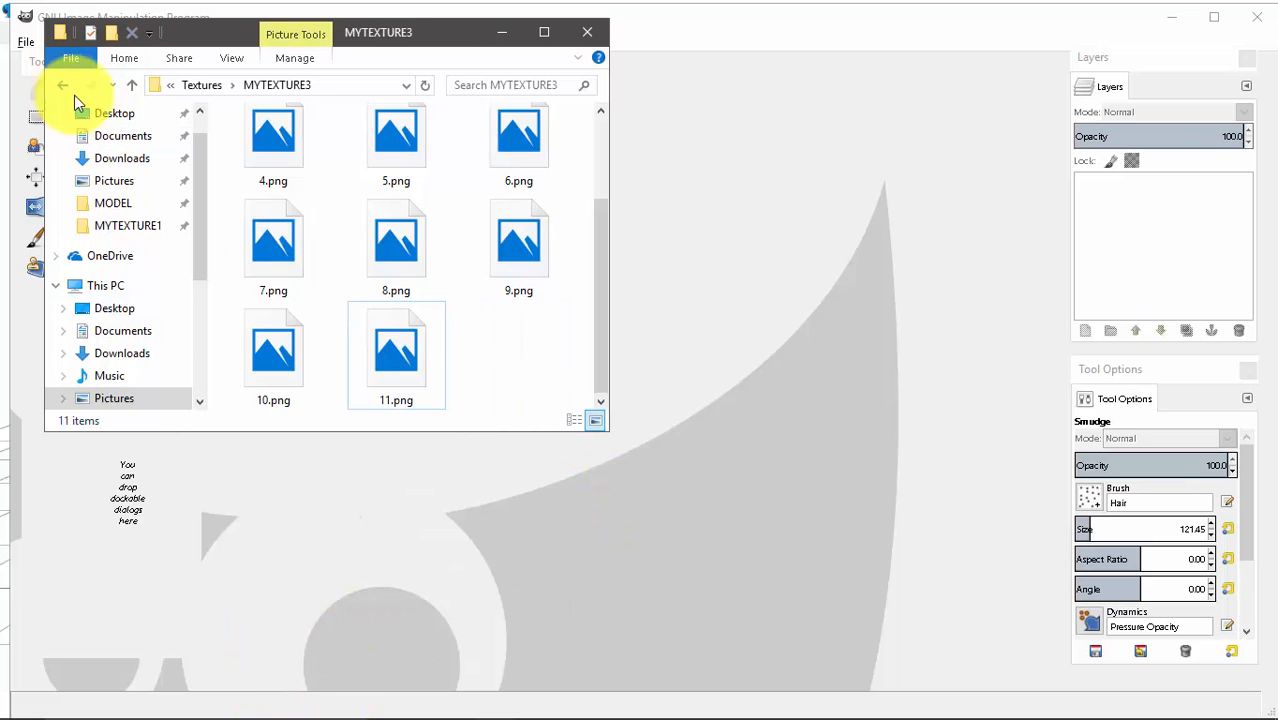
# Step: Paste the copied 10.png into the MODEL folder inside Textures
pyautogui.click(62, 85)
pyautogui.doubleClick(273, 172)
pyautogui.rightClick(340, 378)
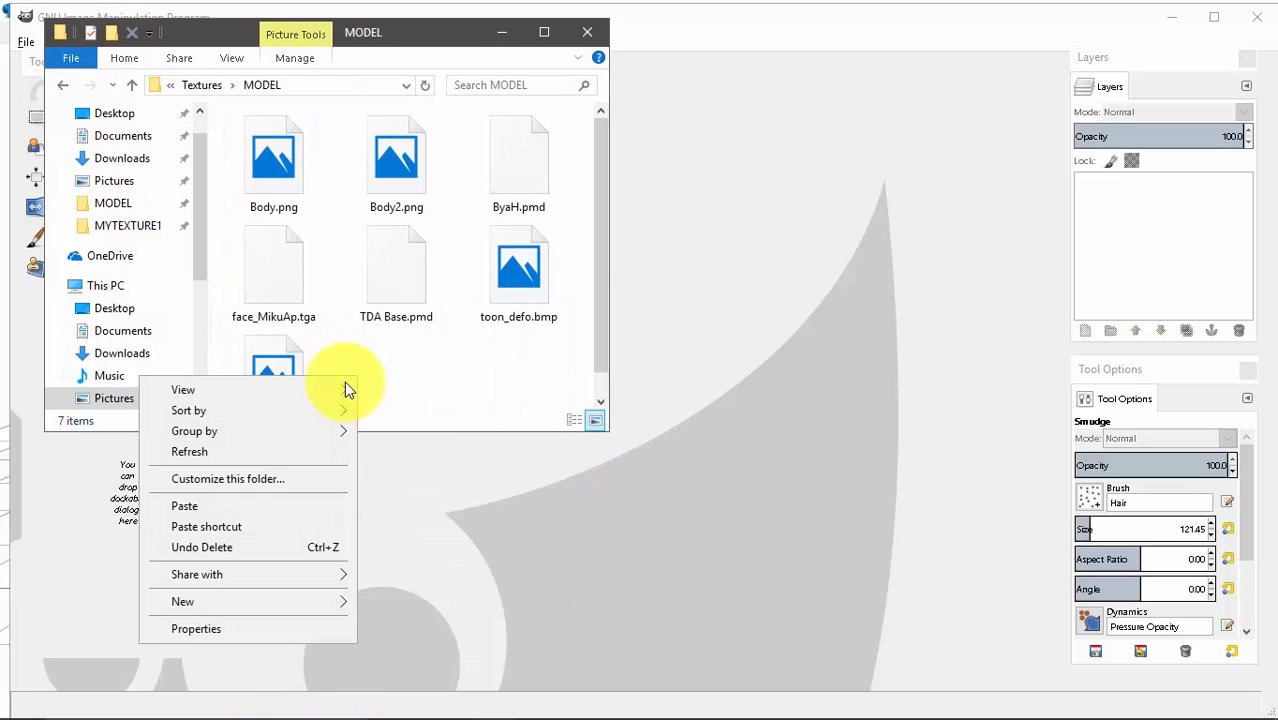
pyautogui.click(198, 499)
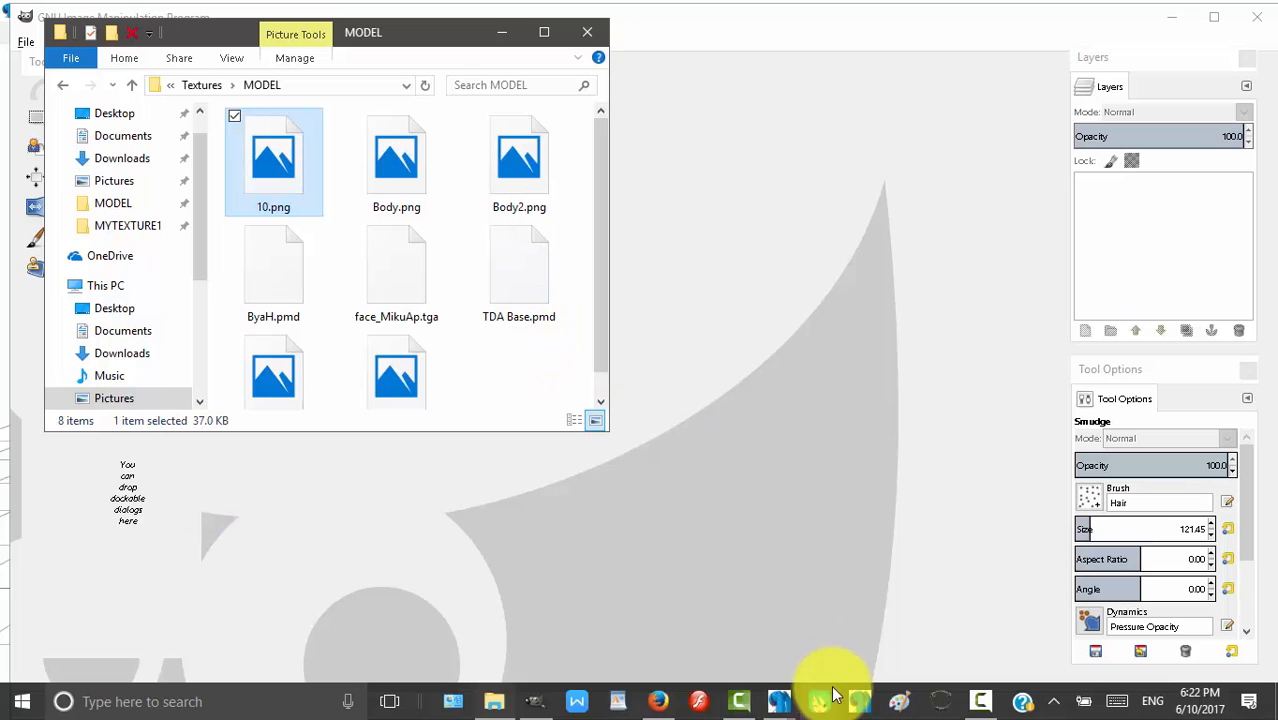
# Step: Switch to PMD Editor and set the texture of material 11 (MA0) to 10.png
pyautogui.moveTo(750, 700)
pyautogui.click(748, 640)
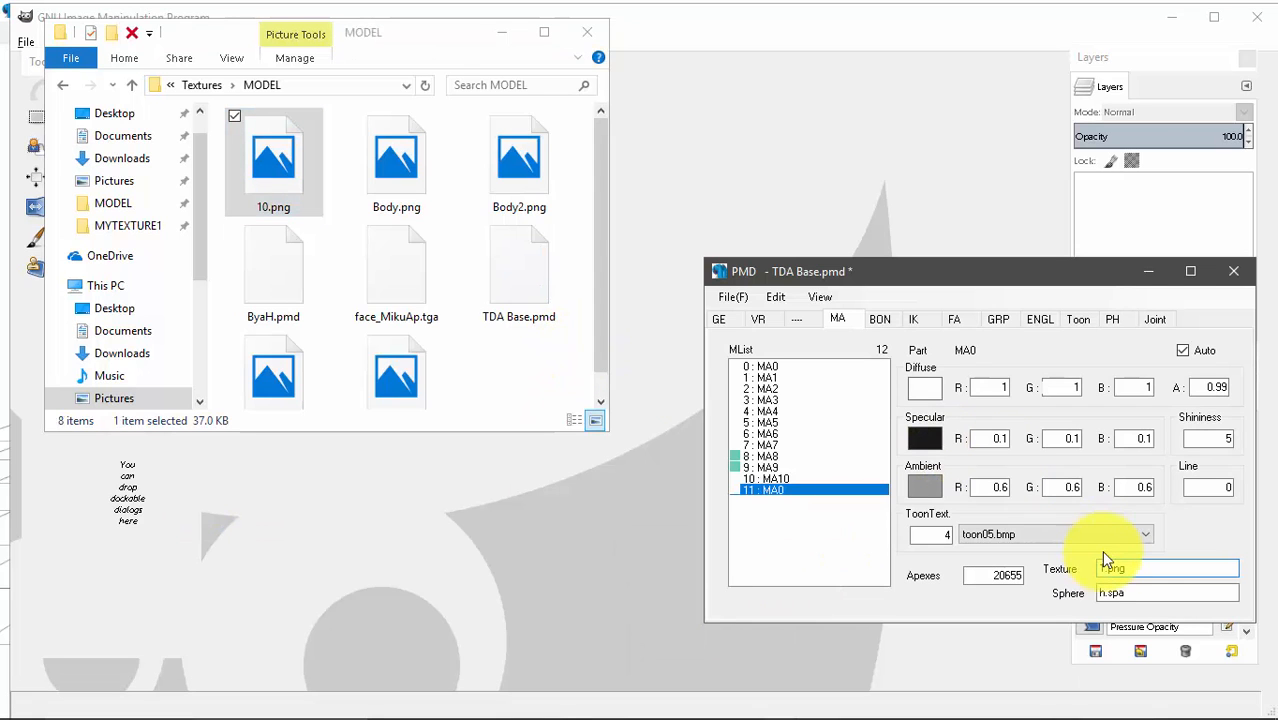
# Step: Switch to the 3D model view and examine the textured hair from the front, sides and back
pyautogui.moveTo(785, 710)
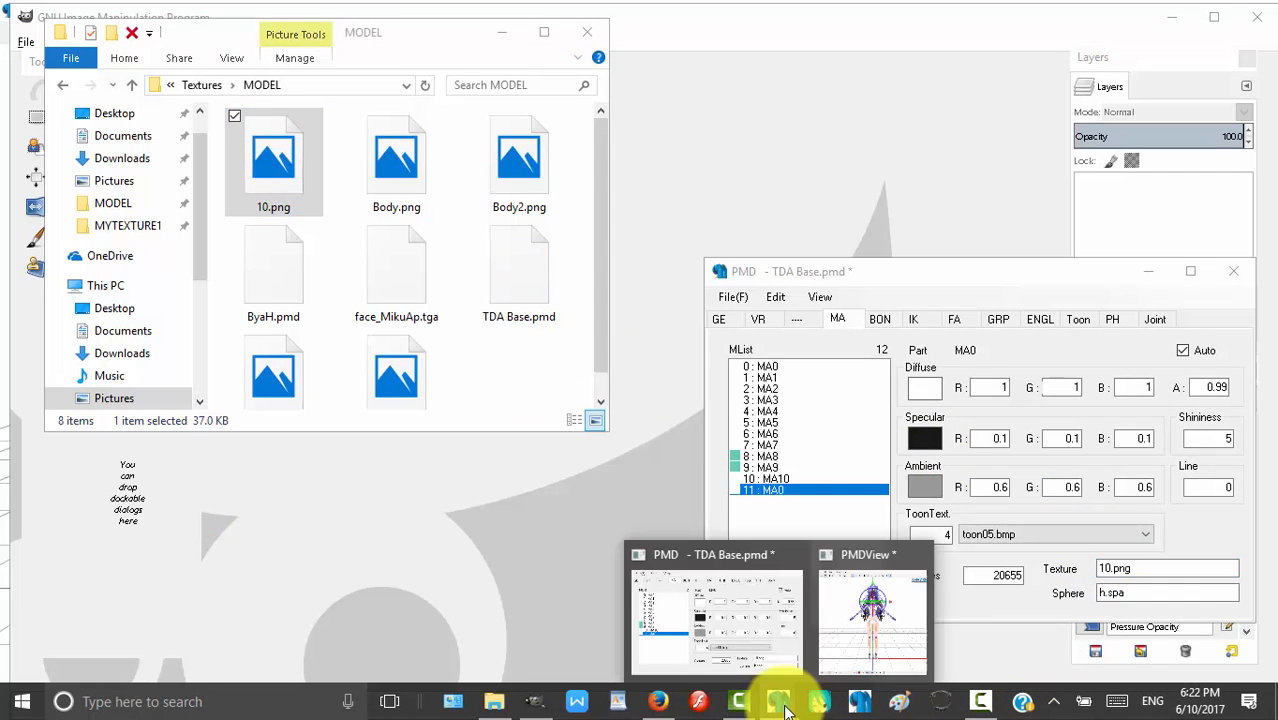
pyautogui.click(856, 665)
pyautogui.moveTo(577, 318); pyautogui.dragTo(657, 360)
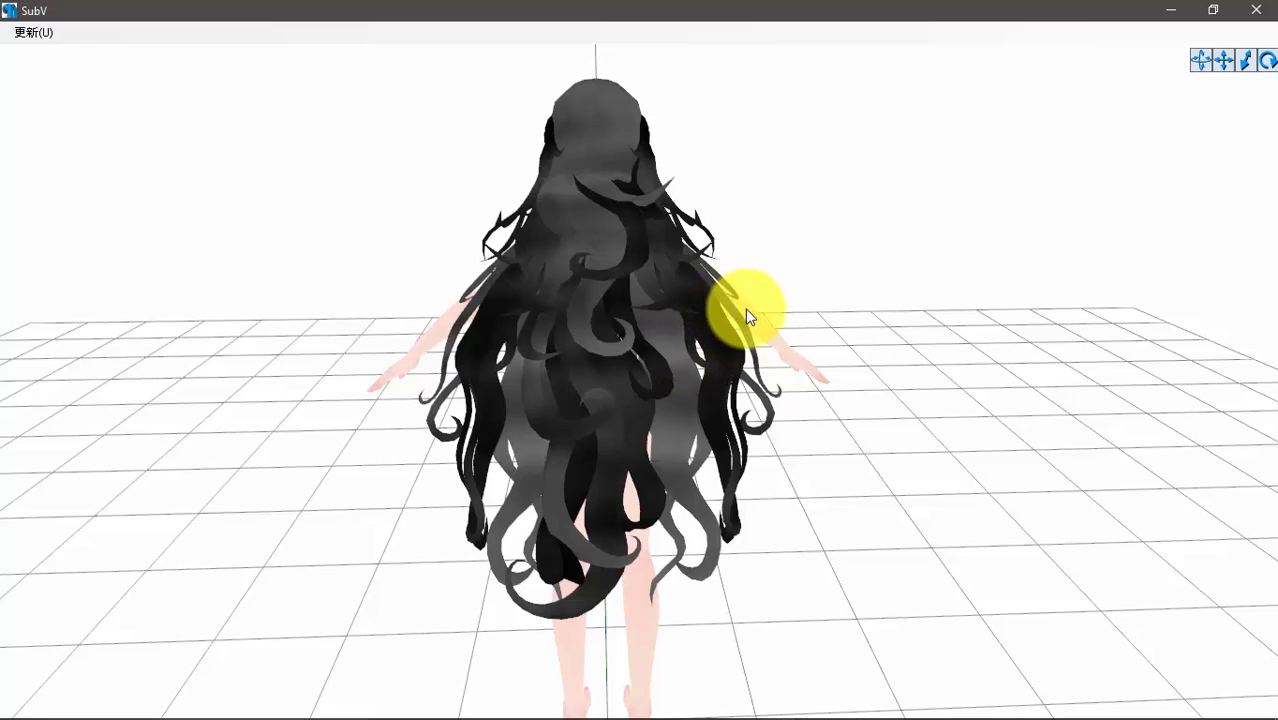
pyautogui.moveTo(772, 335); pyautogui.dragTo(611, 346)
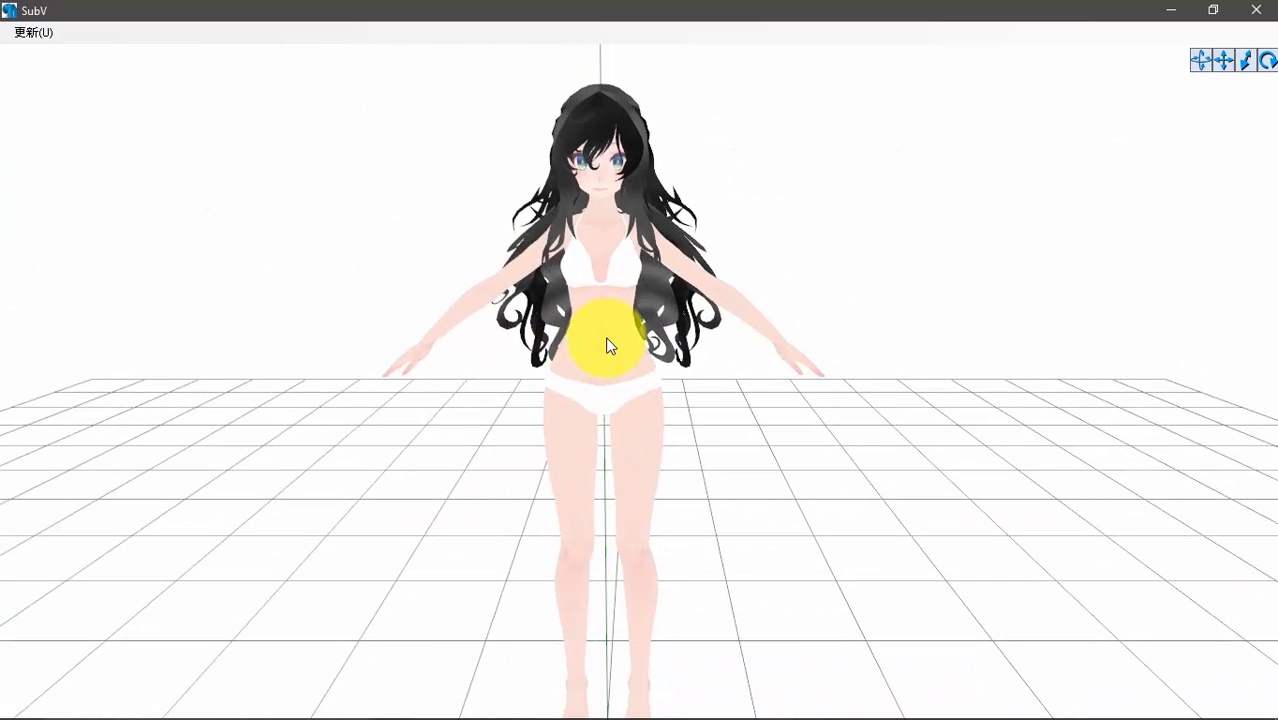
pyautogui.moveTo(633, 338); pyautogui.dragTo(459, 274)
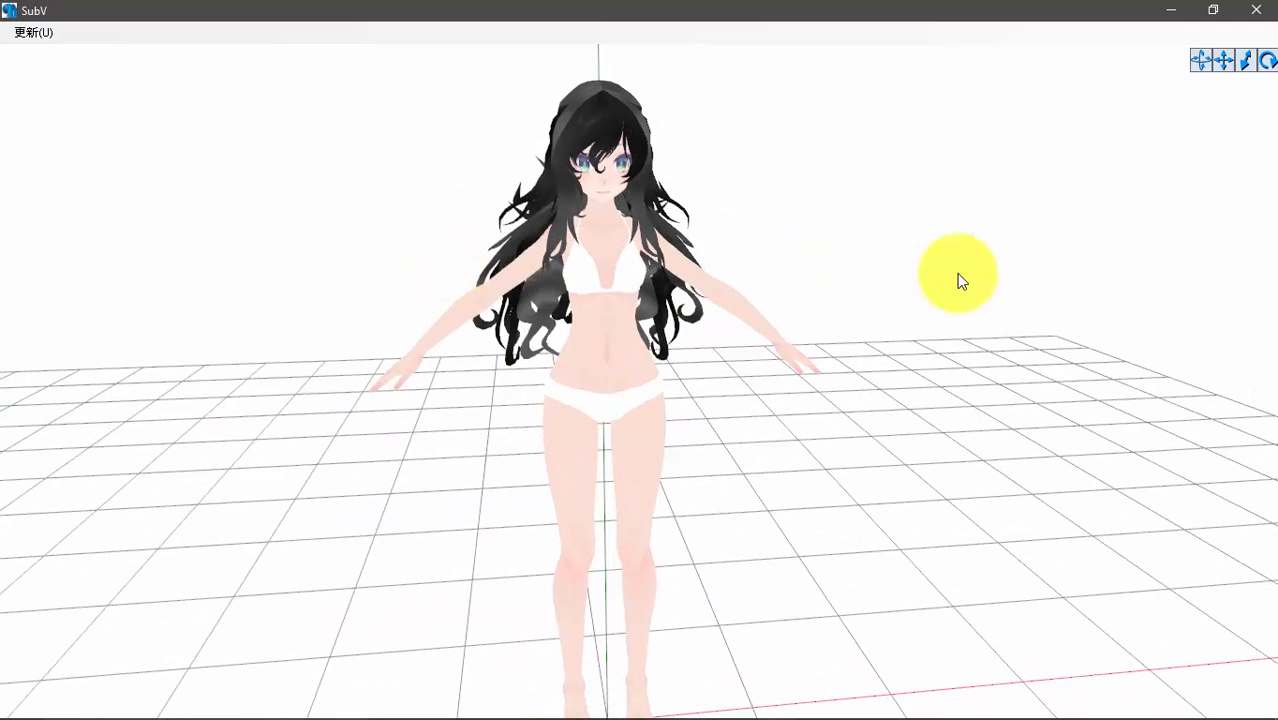
pyautogui.moveTo(599, 576); pyautogui.dragTo(743, 487)
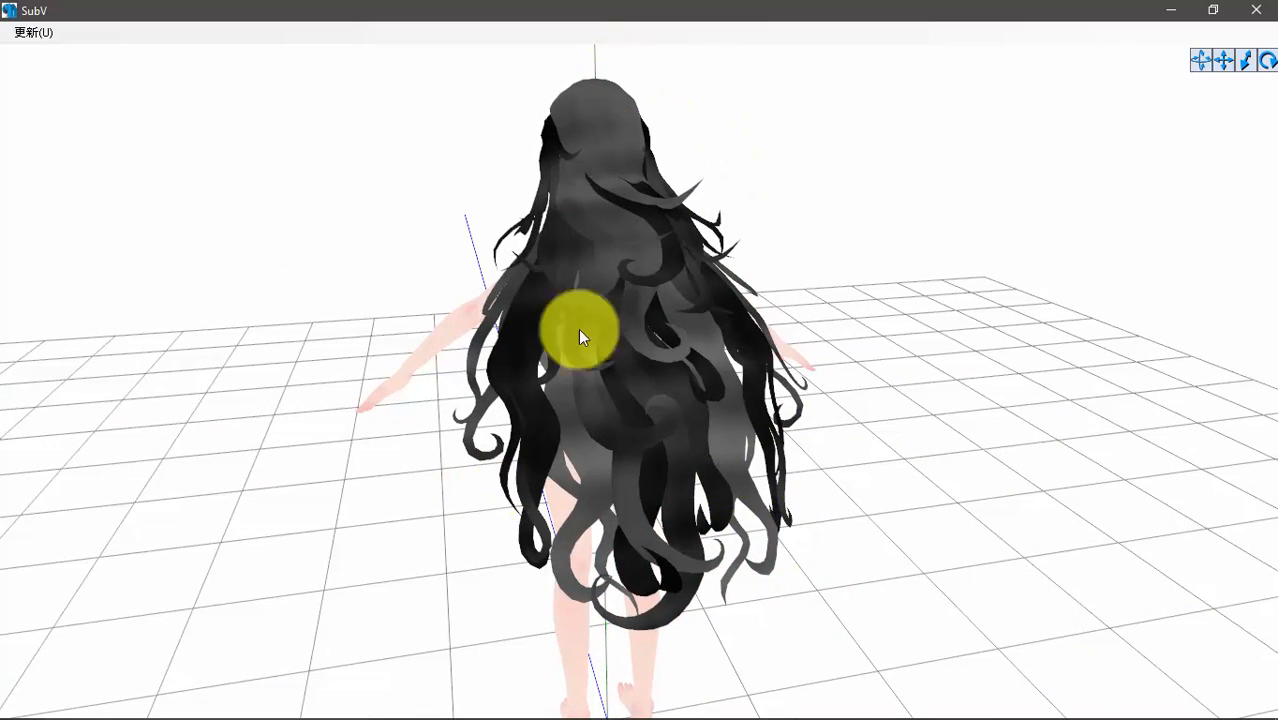
pyautogui.moveTo(828, 515); pyautogui.dragTo(627, 390)
# Step: Switch back to File Explorer and delete 10.png from the MODEL folder
pyautogui.moveTo(690, 712)
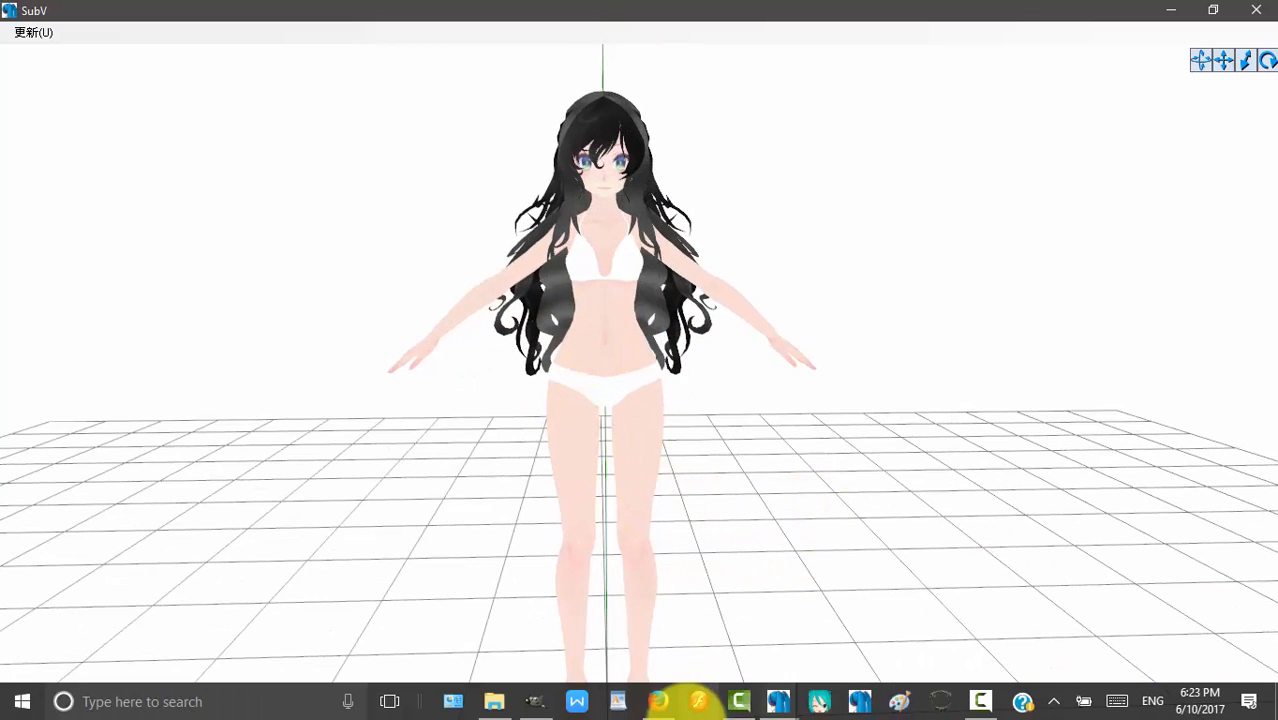
pyautogui.click(535, 701)
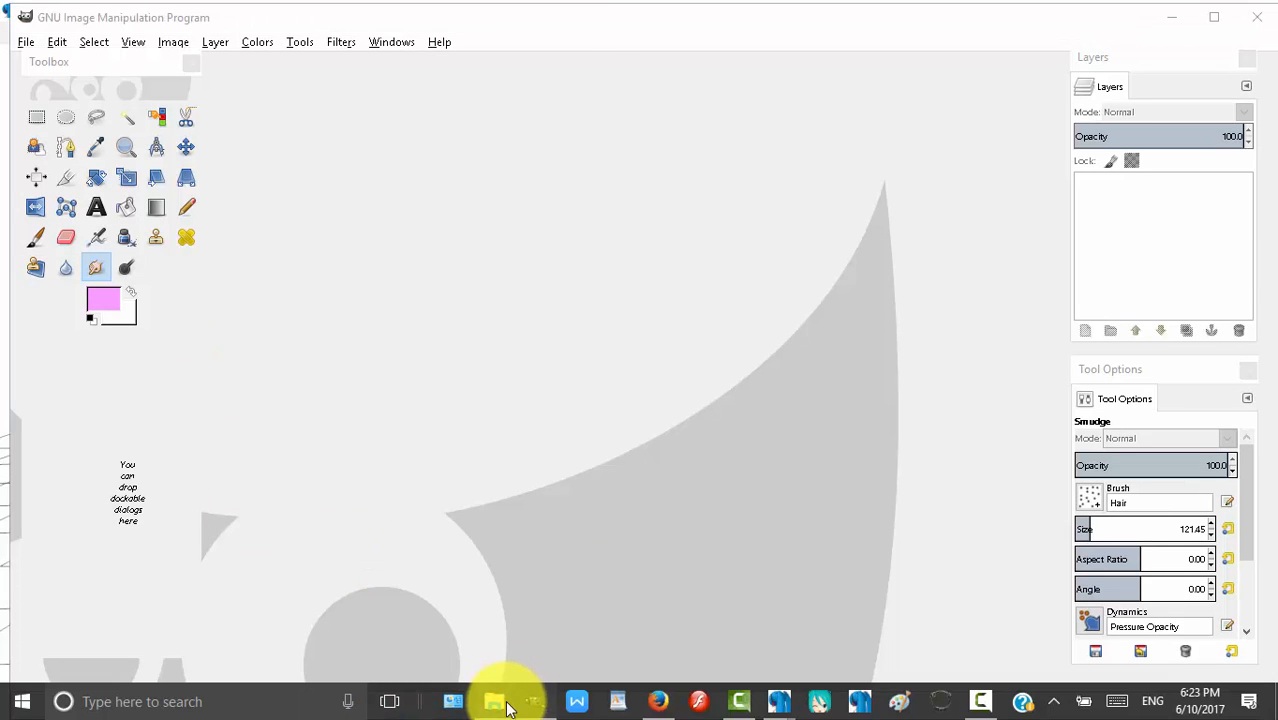
pyautogui.click(499, 700)
pyautogui.rightClick(281, 196)
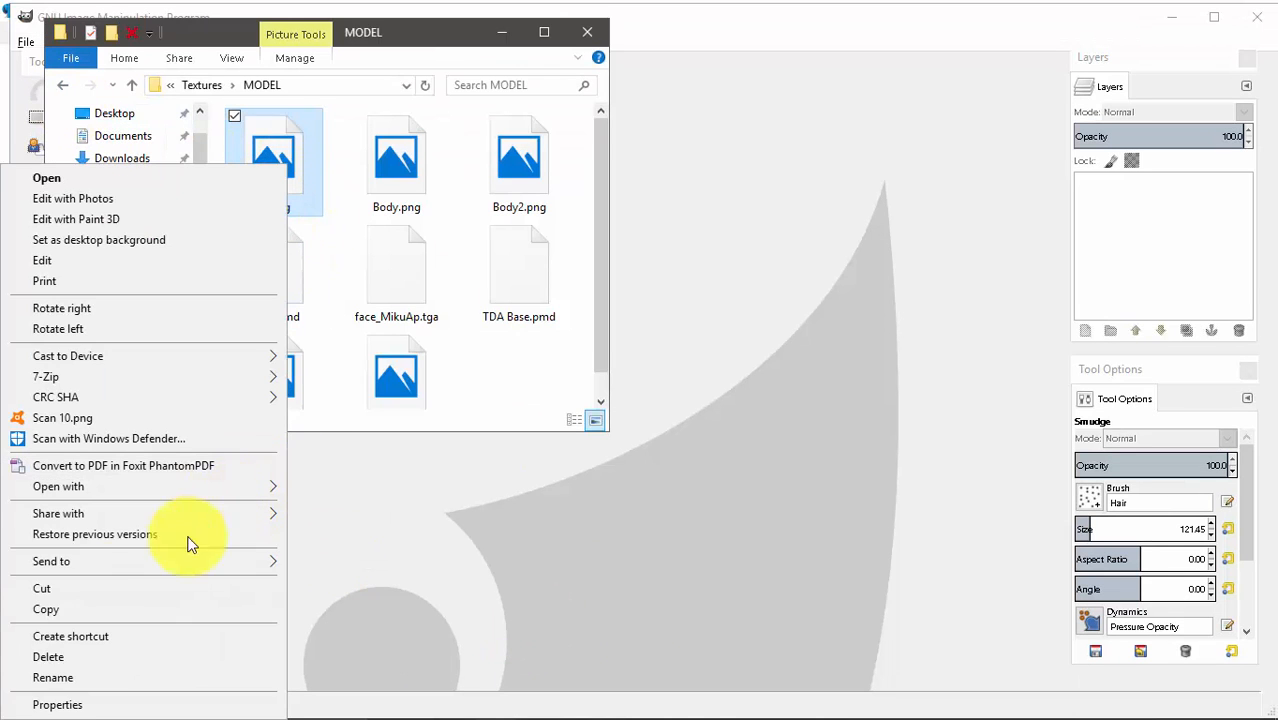
pyautogui.click(57, 654)
# Step: Open 5.png from the MYTEXTURE4 folder in GIMP
pyautogui.click(62, 85)
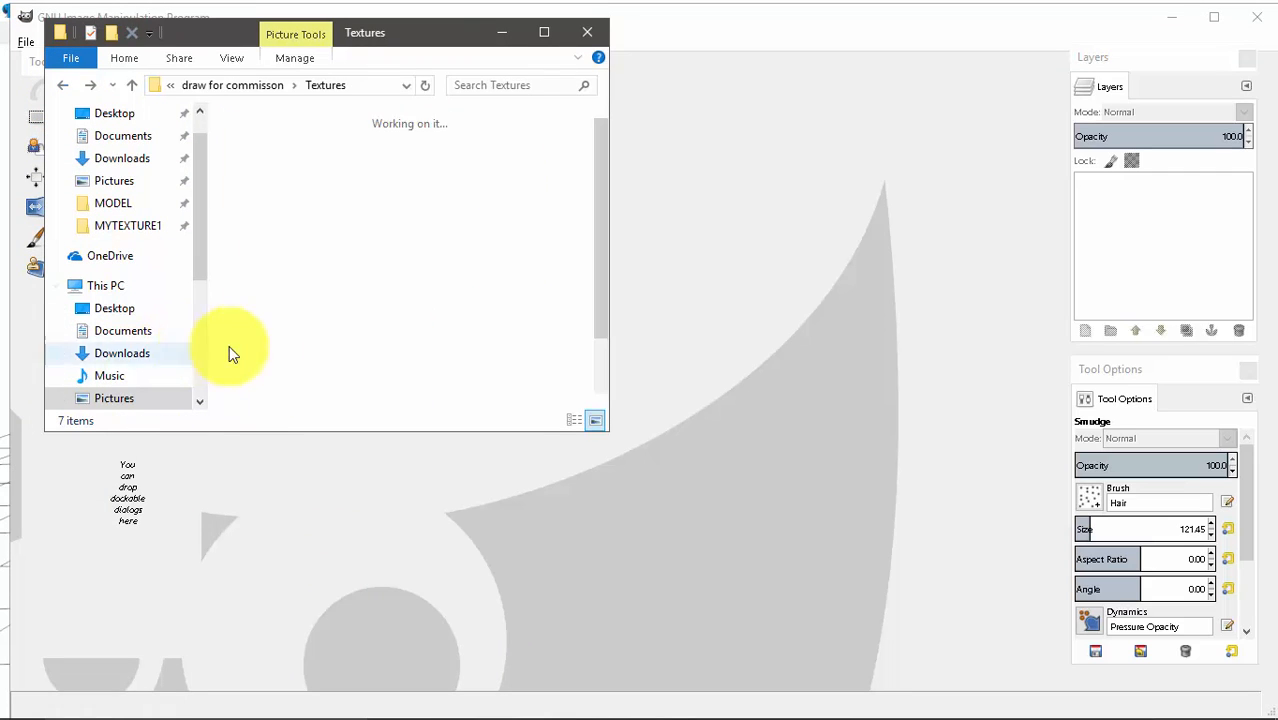
pyautogui.click(401, 275)
pyautogui.doubleClick(390, 282)
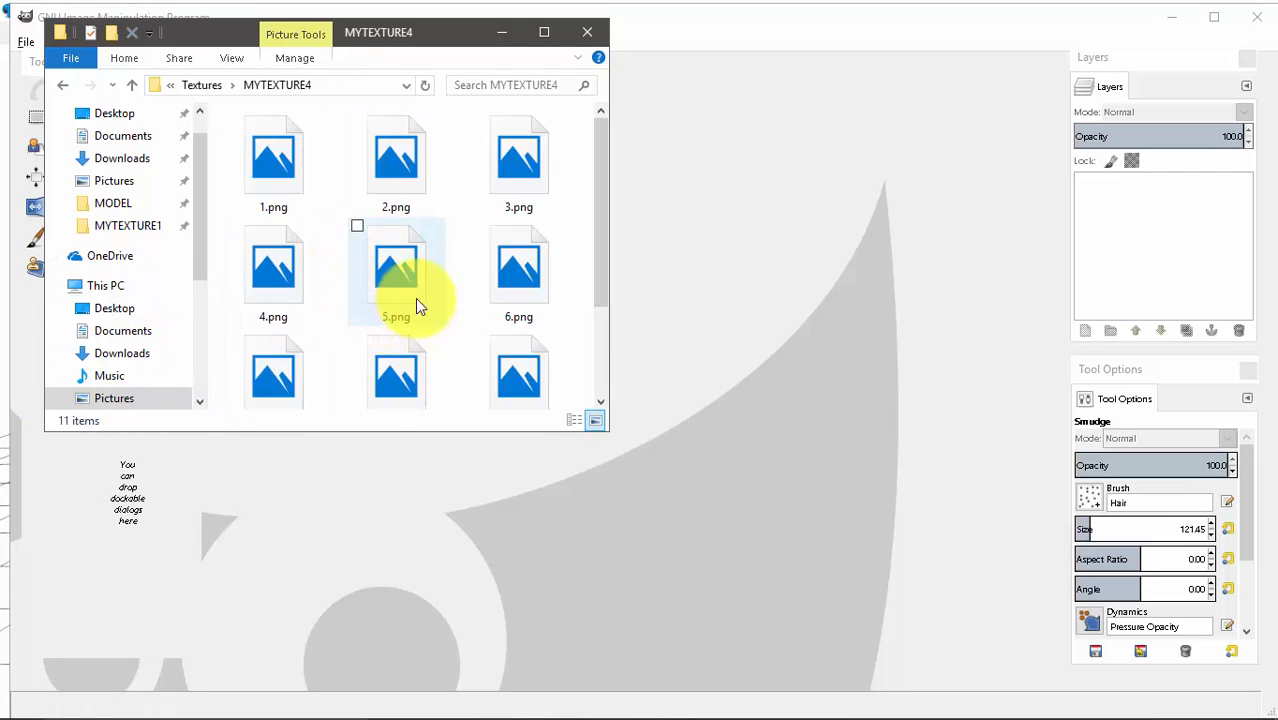
pyautogui.moveTo(372, 258); pyautogui.dragTo(829, 342)
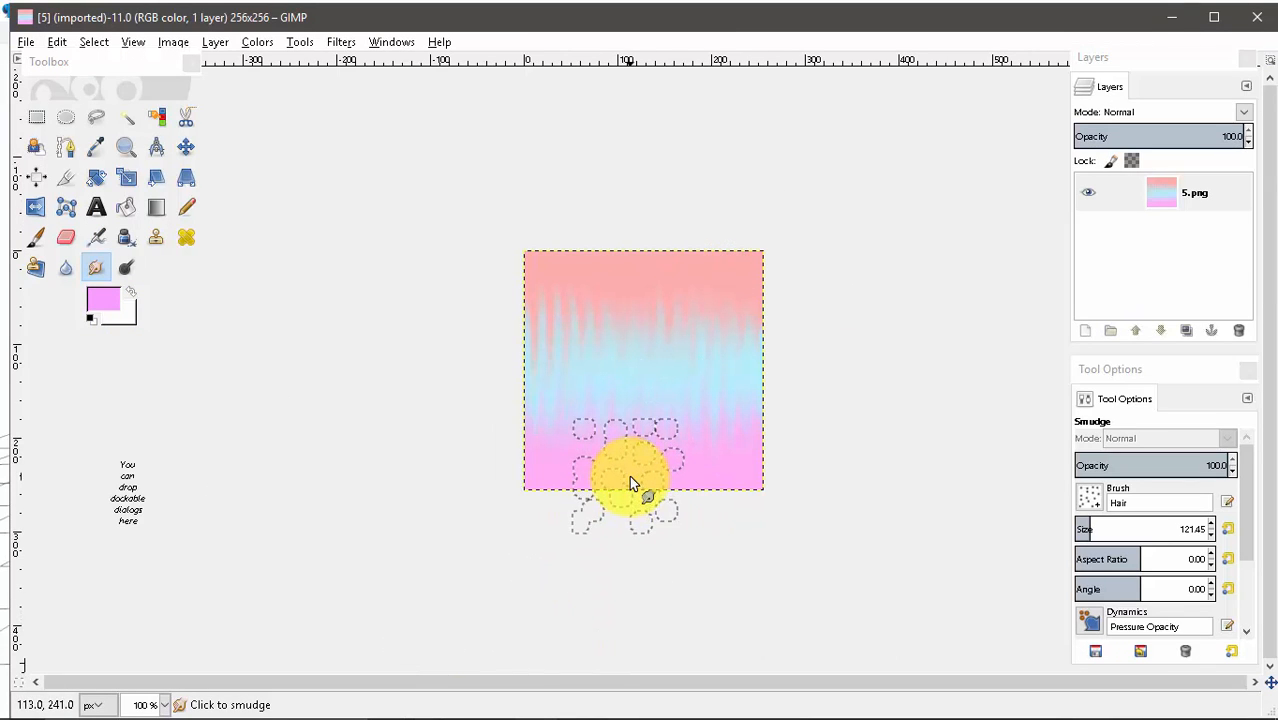
# Step: Erase the whole 5.png image with the Eraser using the 2. Hardness 100 brush at size 121.45
pyautogui.click(66, 241)
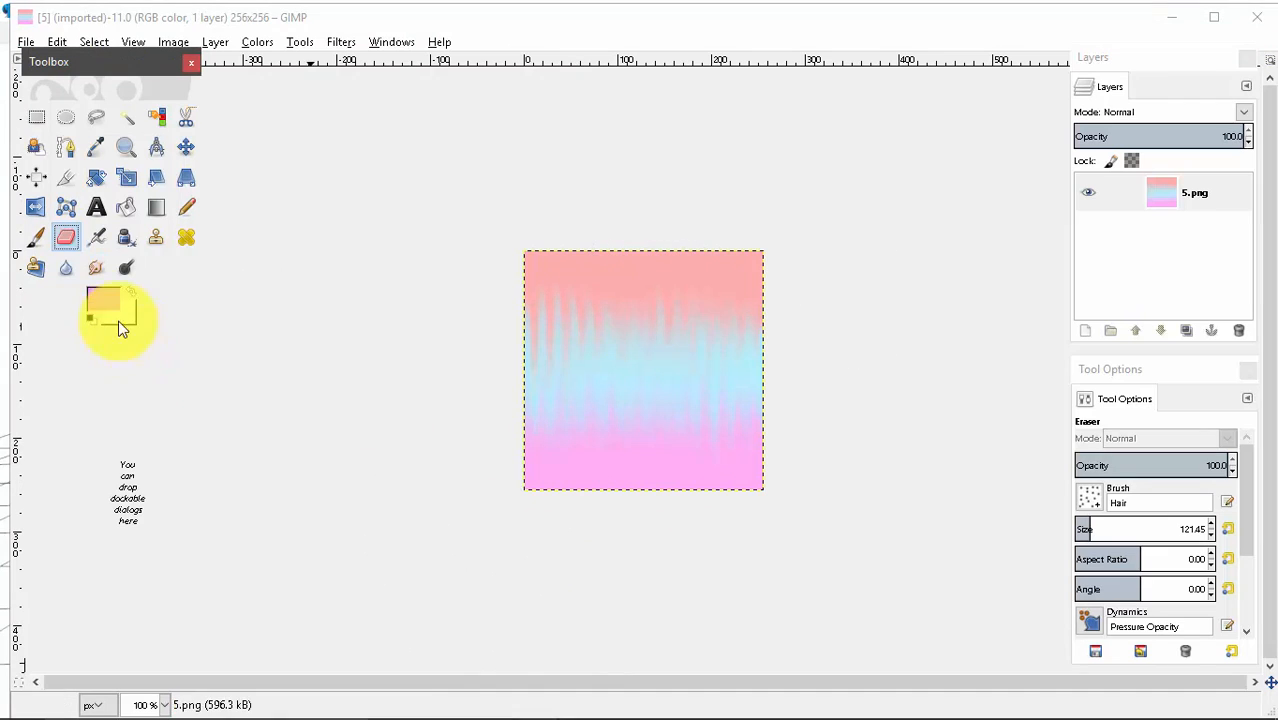
pyautogui.click(1090, 497)
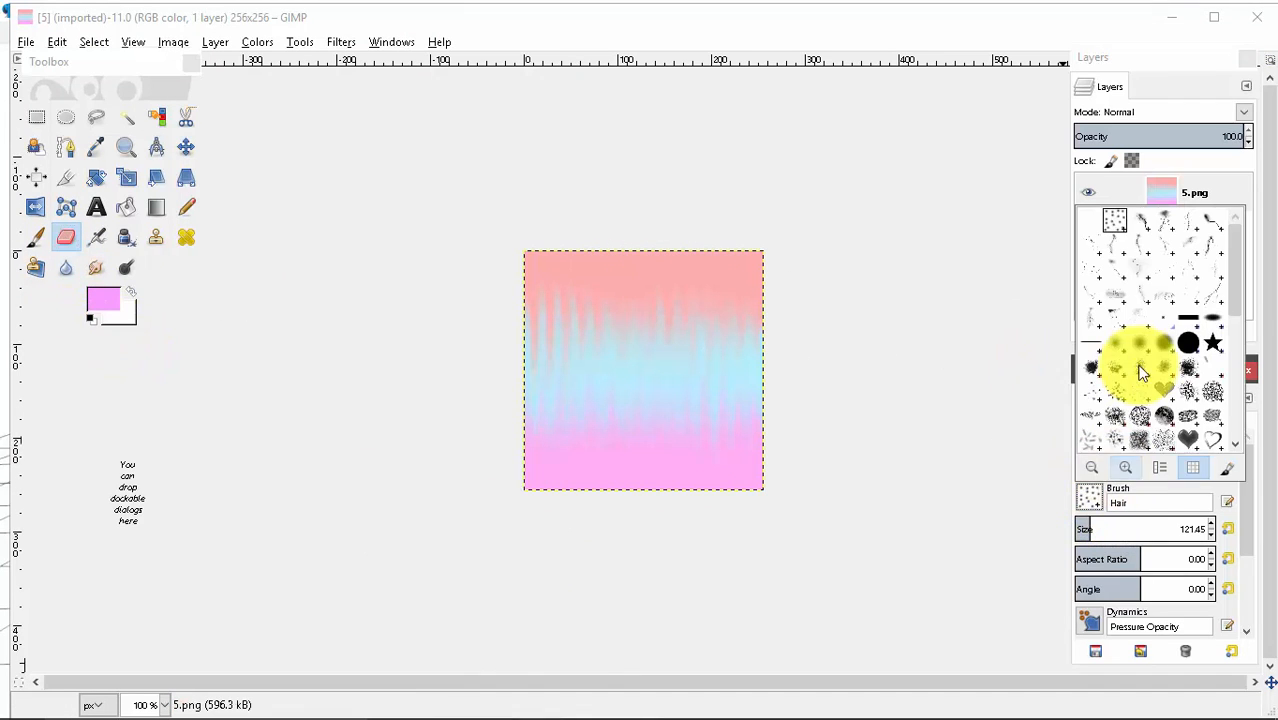
pyautogui.click(1188, 341)
pyautogui.moveTo(679, 263)
pyautogui.mouseDown()
pyautogui.moveTo(770, 342)
pyautogui.moveTo(722, 508)
pyautogui.mouseUp()
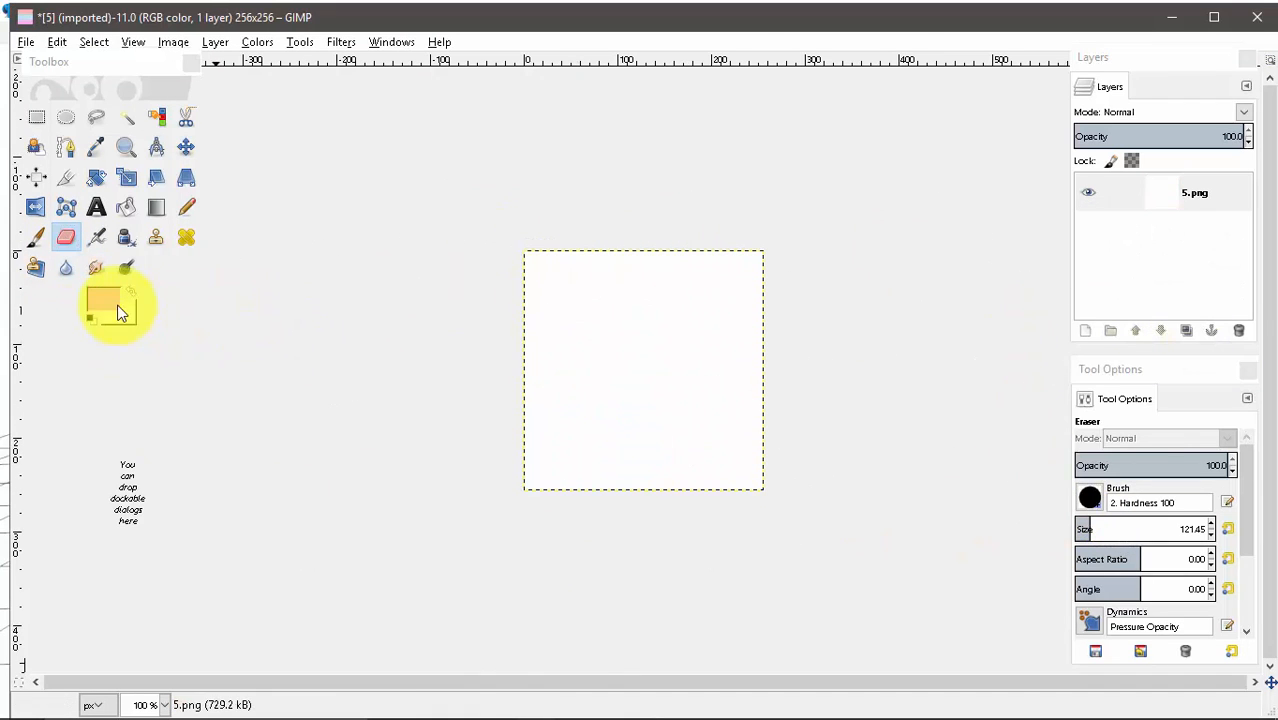
# Step: Set the foreground colour to light salmon pink
pyautogui.click(117, 309)
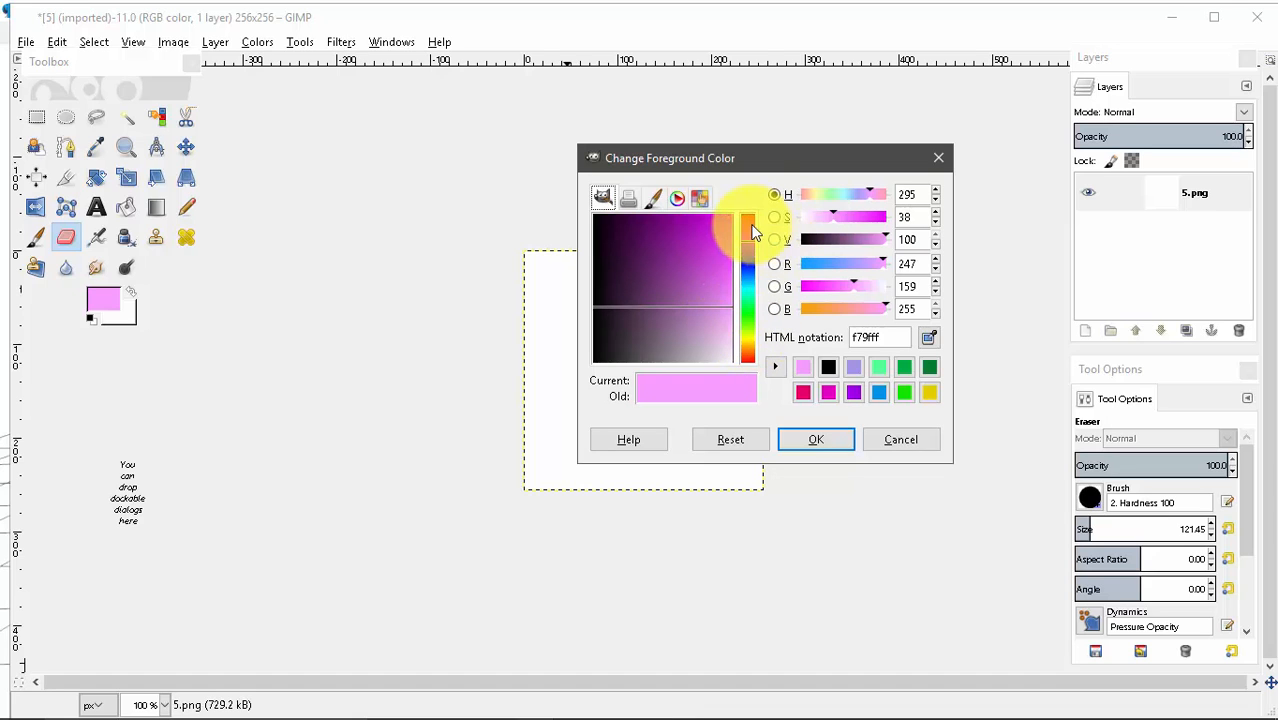
pyautogui.moveTo(746, 236); pyautogui.dragTo(747, 214)
pyautogui.click(818, 443)
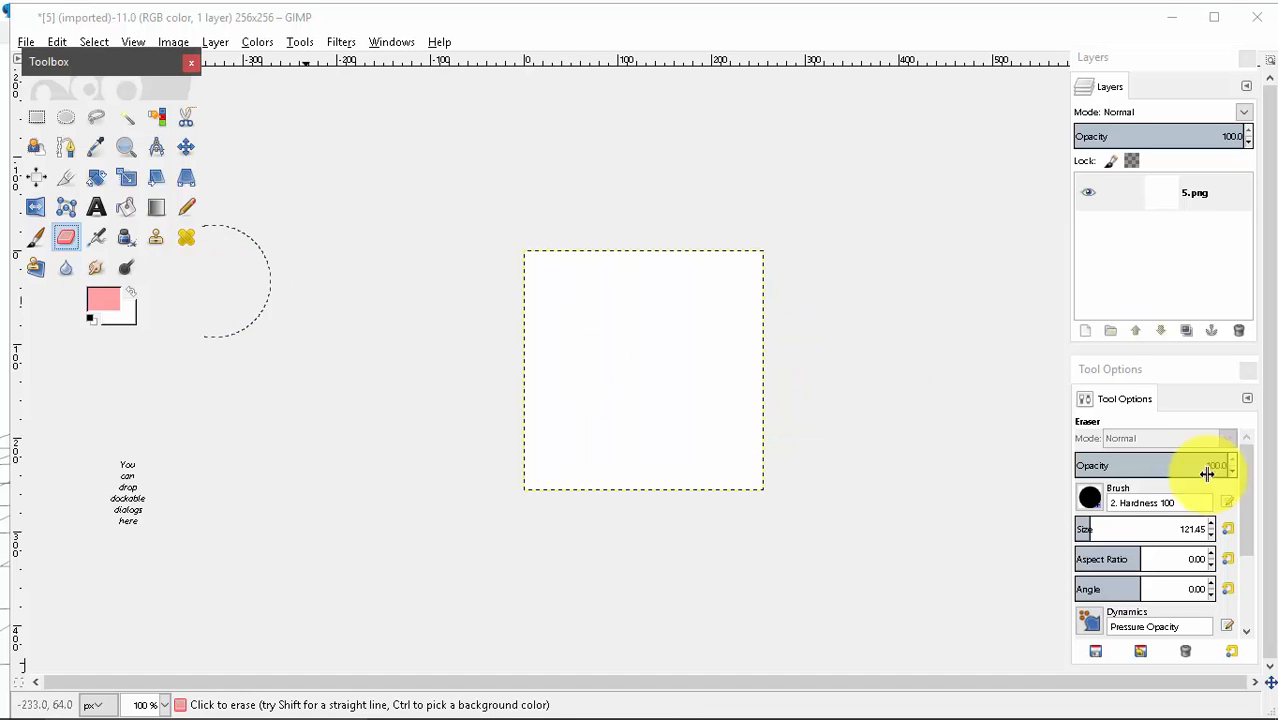
# Step: Paint a light salmon pink band across the top of the image with the Paintbrush and the 2. Block 01 brush at size 305.66
pyautogui.click(1090, 497)
pyautogui.click(1188, 317)
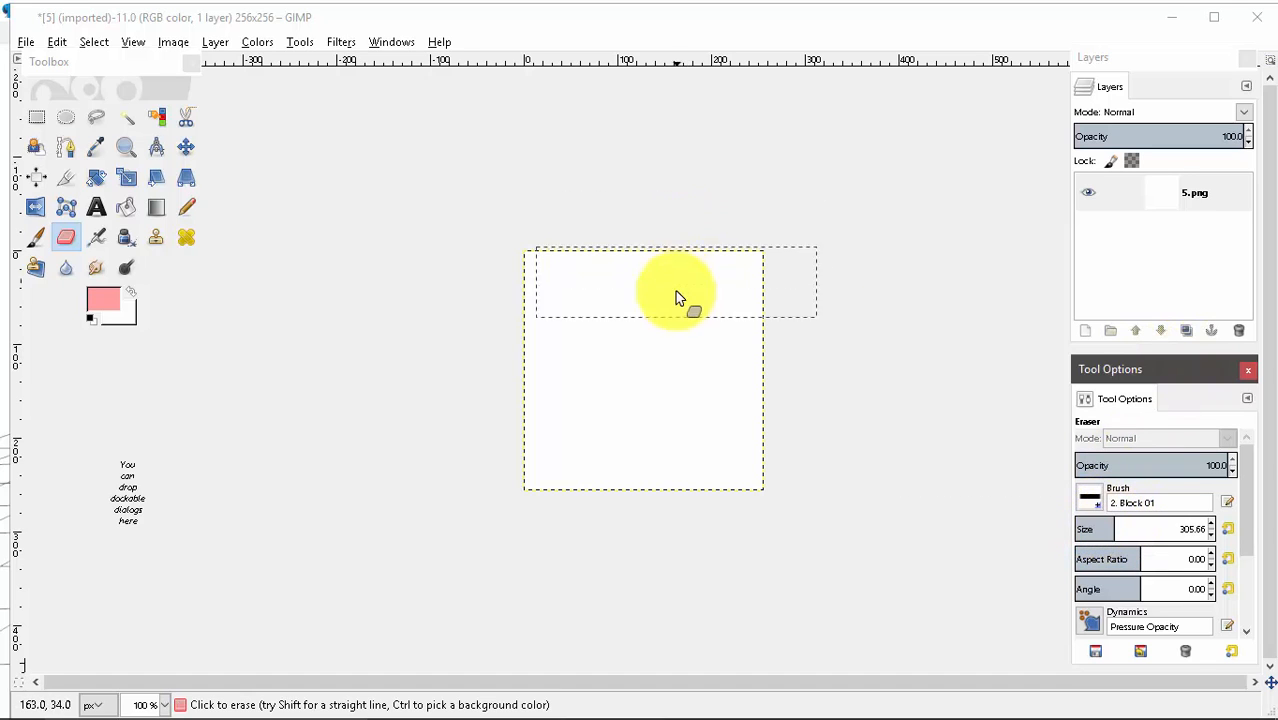
pyautogui.click(35, 240)
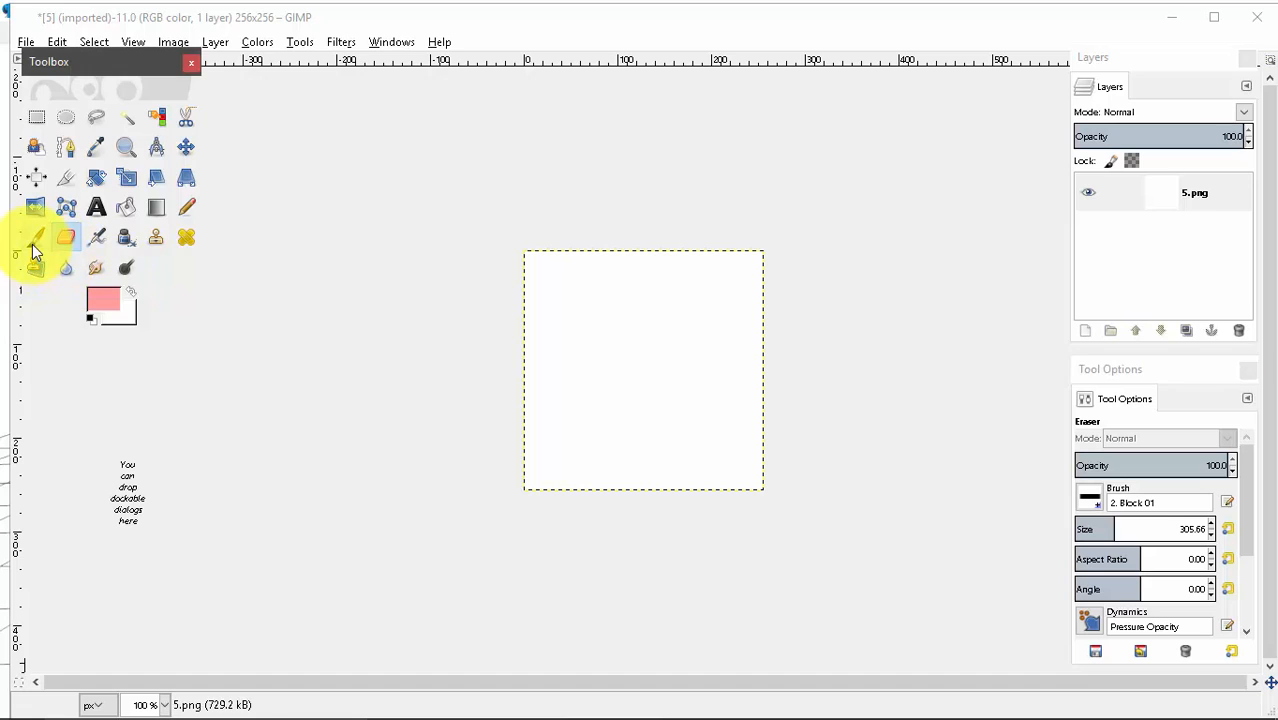
pyautogui.click(651, 287)
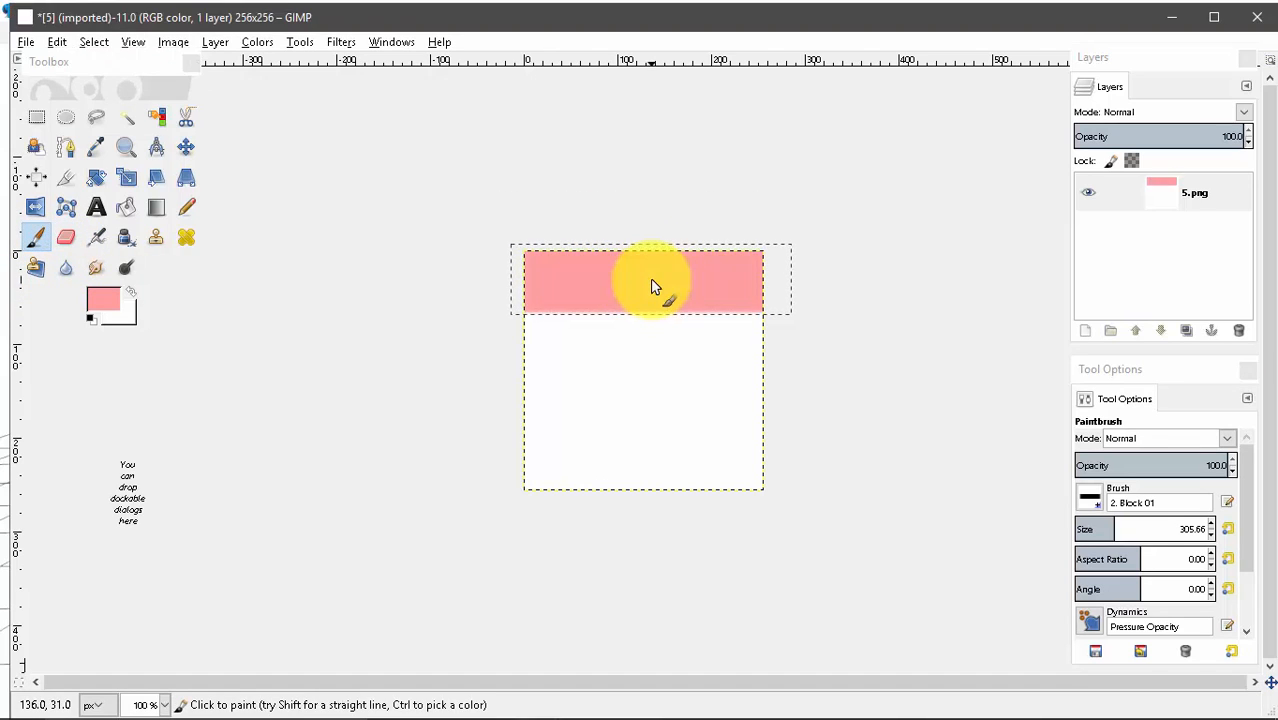
pyautogui.click(92, 300)
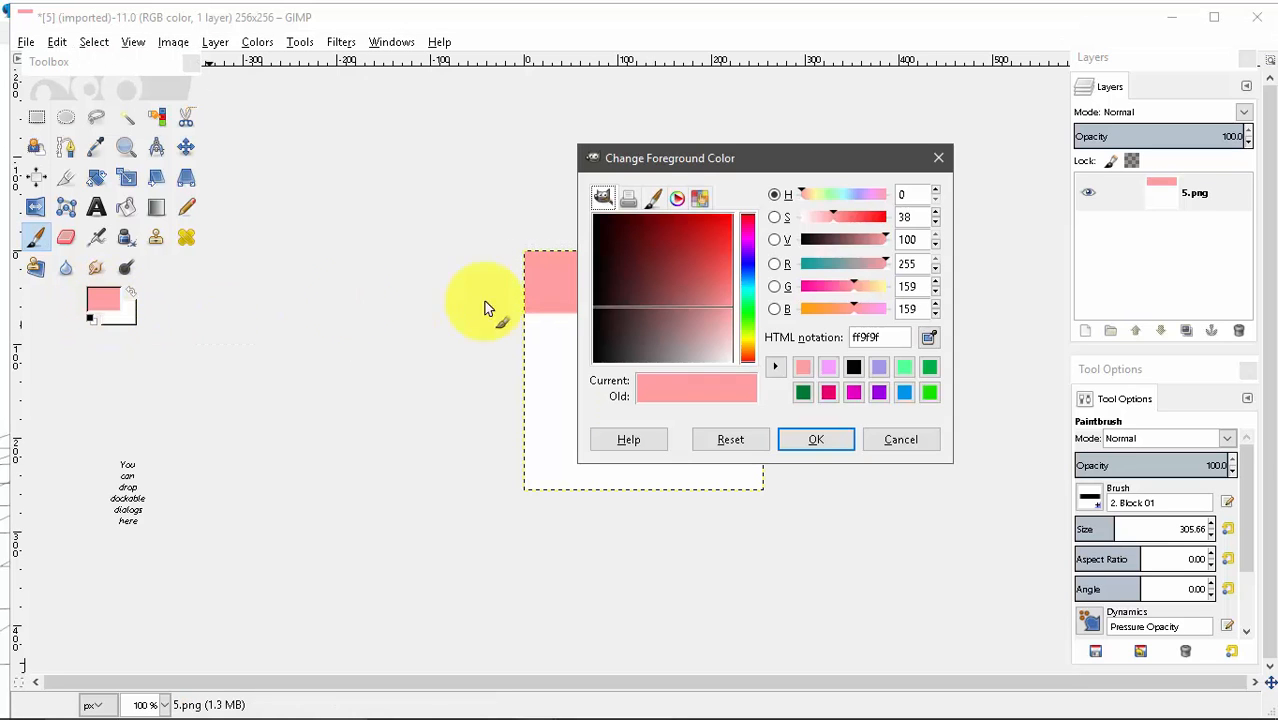
pyautogui.click(940, 160)
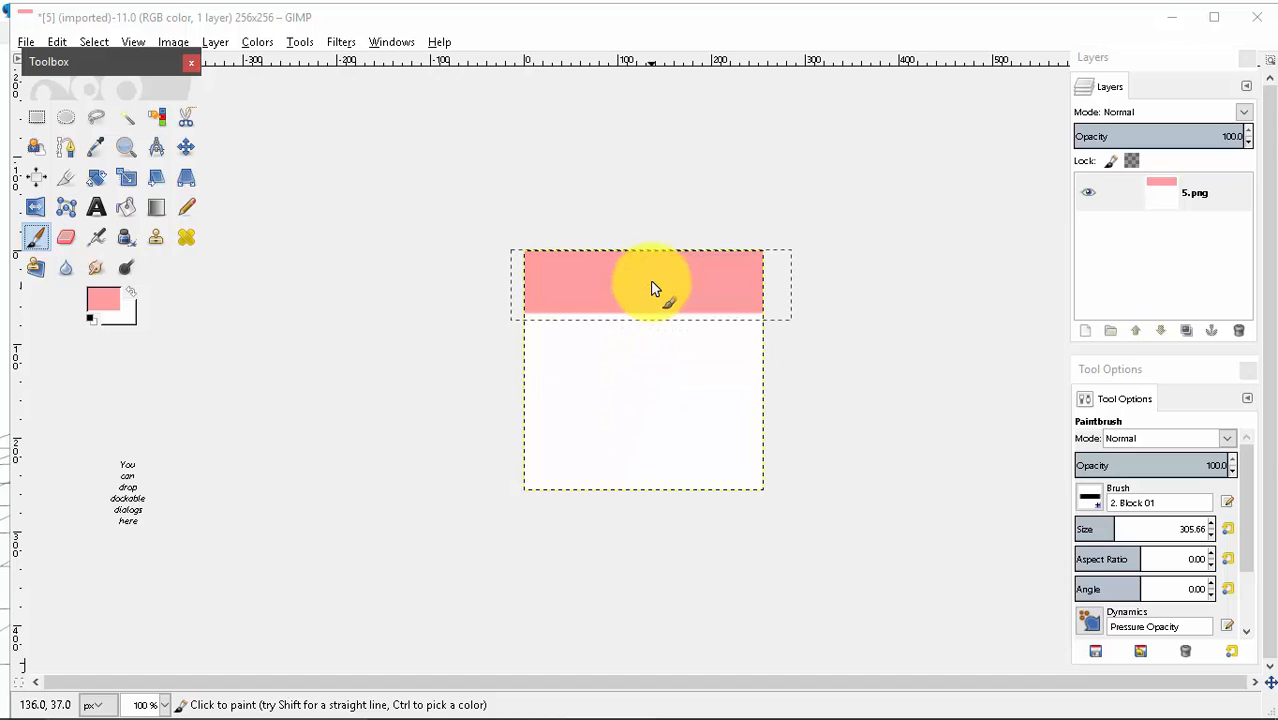
pyautogui.moveTo(652, 288); pyautogui.dragTo(646, 316)
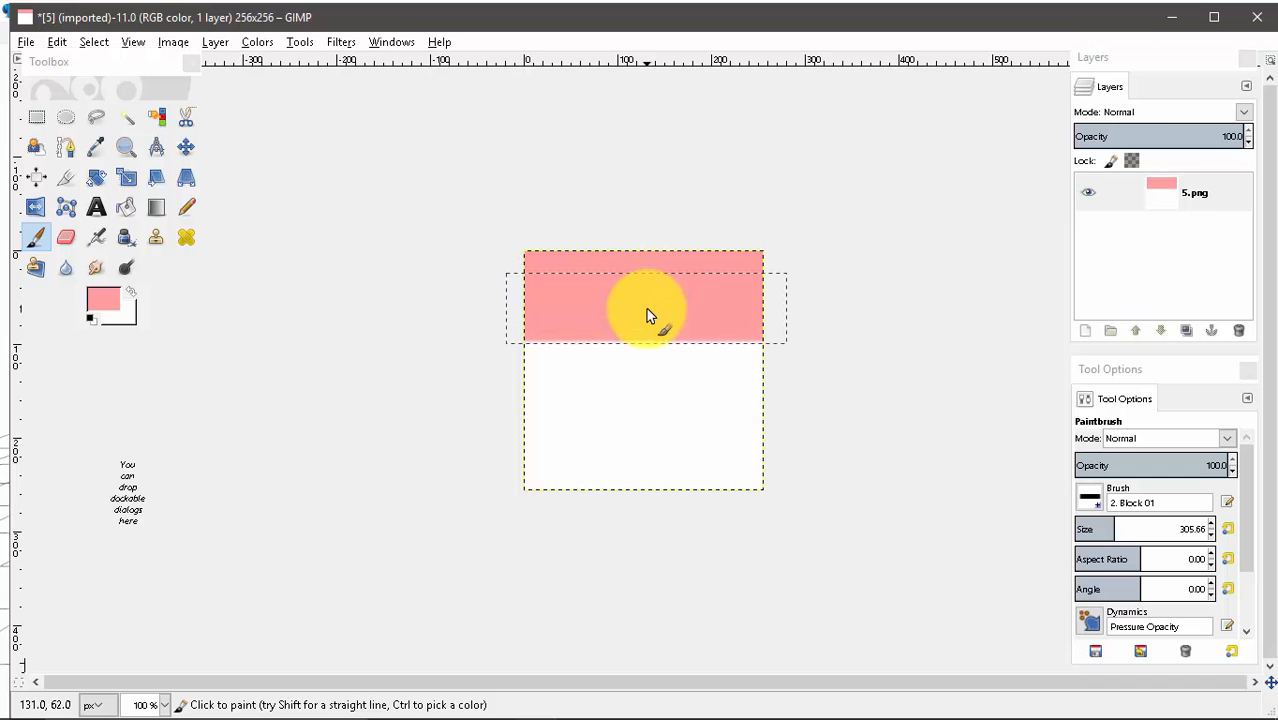
# Step: Set the foreground colour to pale yellow fffe9f and paint a band across the image directly below the pink one
pyautogui.click(108, 300)
pyautogui.moveTo(742, 318); pyautogui.dragTo(755, 345)
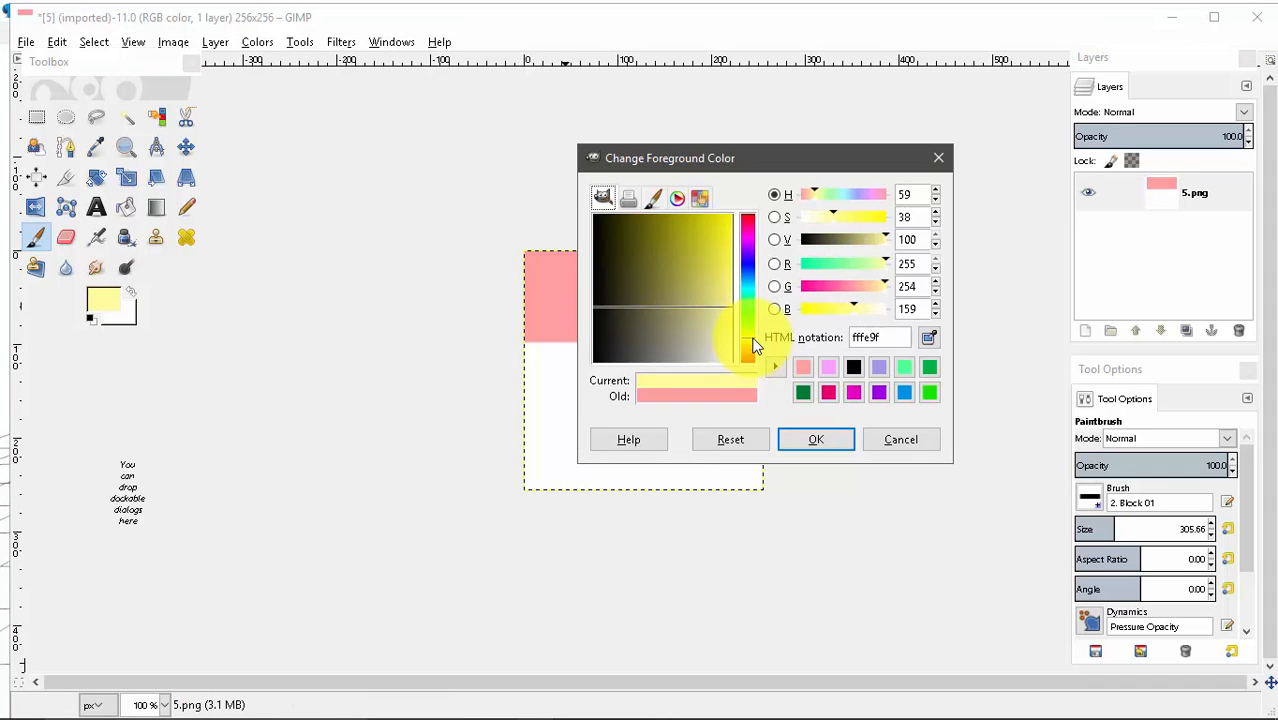
pyautogui.click(790, 437)
pyautogui.click(650, 380)
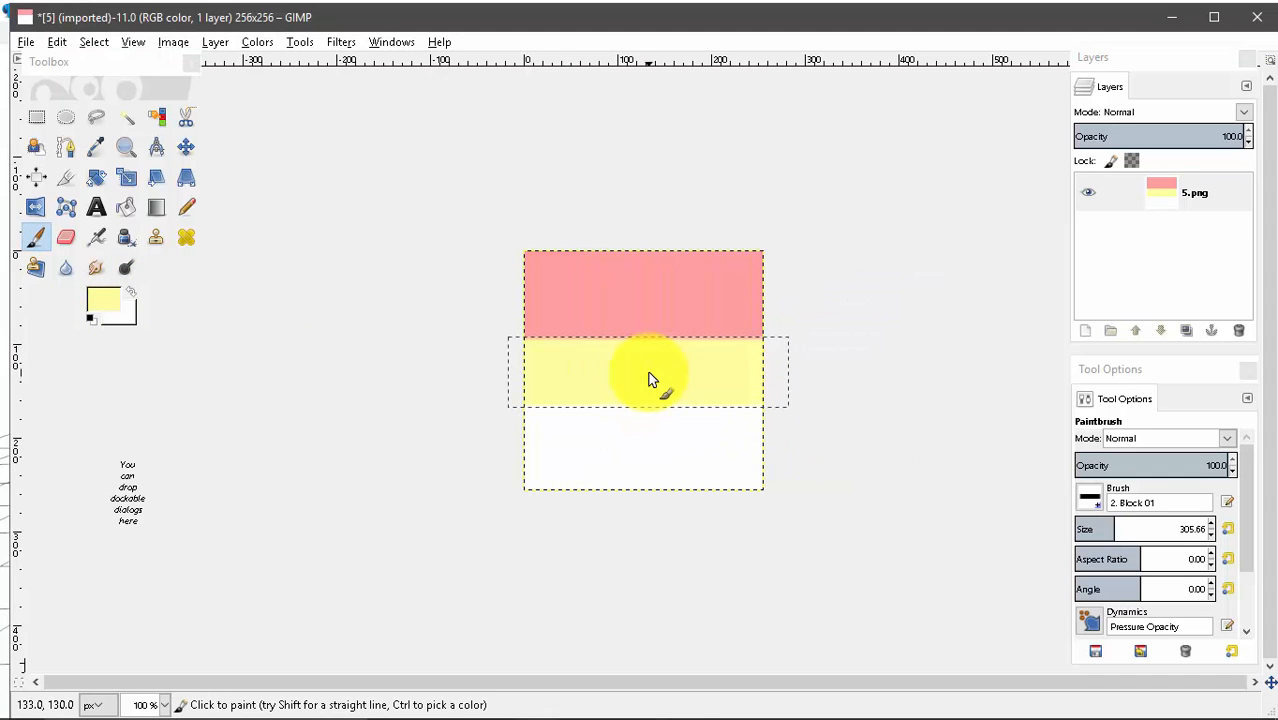
pyautogui.hotkey('ctrl', 'shift', 'a')
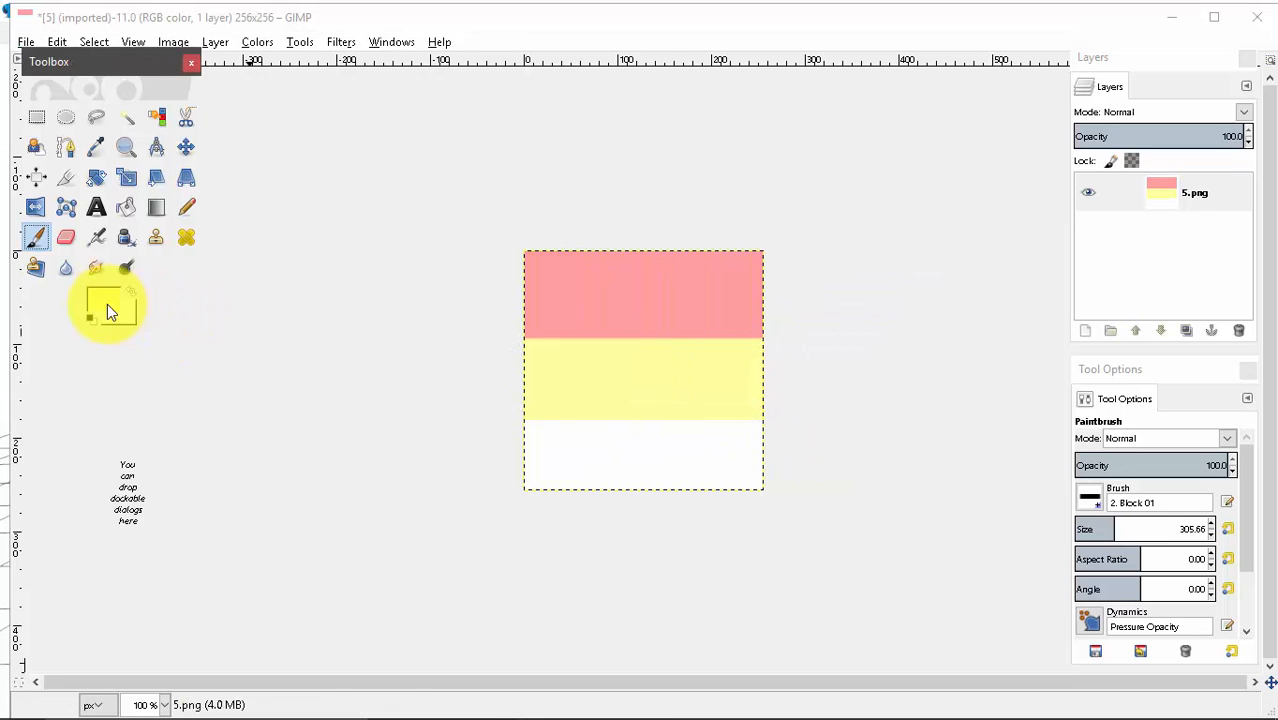
# Step: Set the foreground colour to light blue 9fdaff and paint a band across the bottom of the image
pyautogui.click(105, 302)
pyautogui.click(746, 318)
pyautogui.moveTo(746, 318); pyautogui.dragTo(753, 280)
pyautogui.click(813, 437)
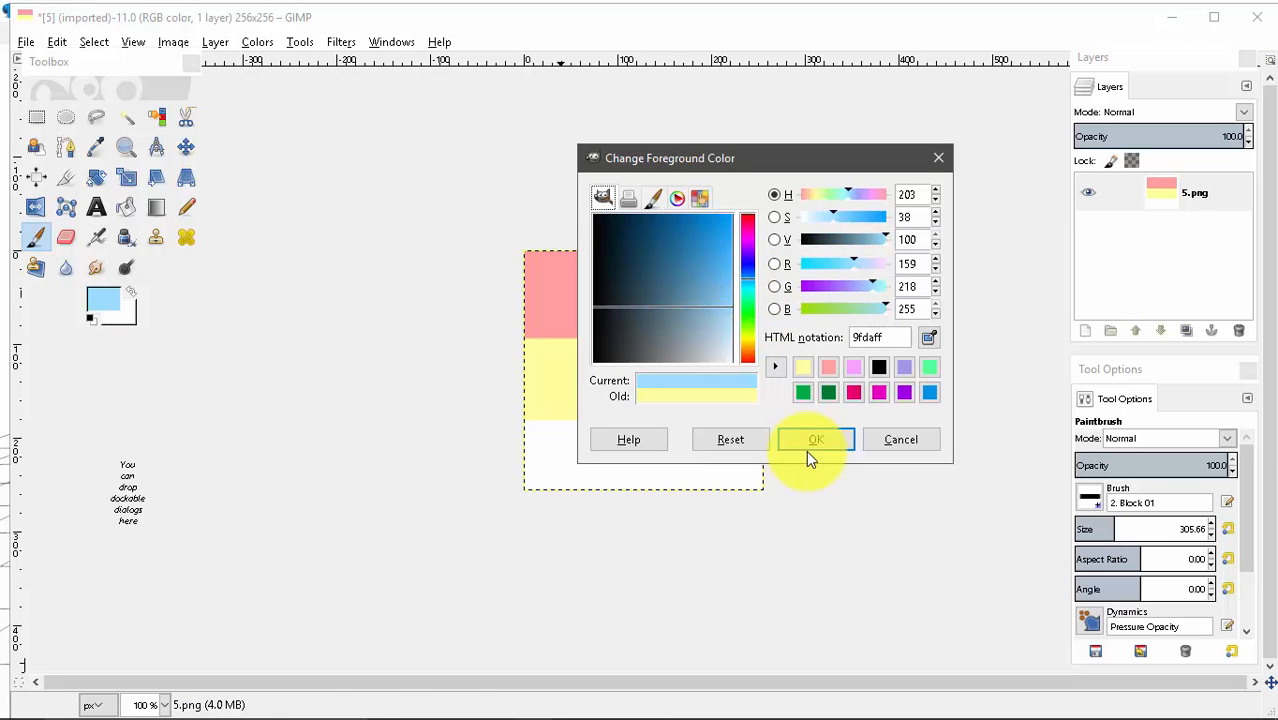
pyautogui.click(647, 464)
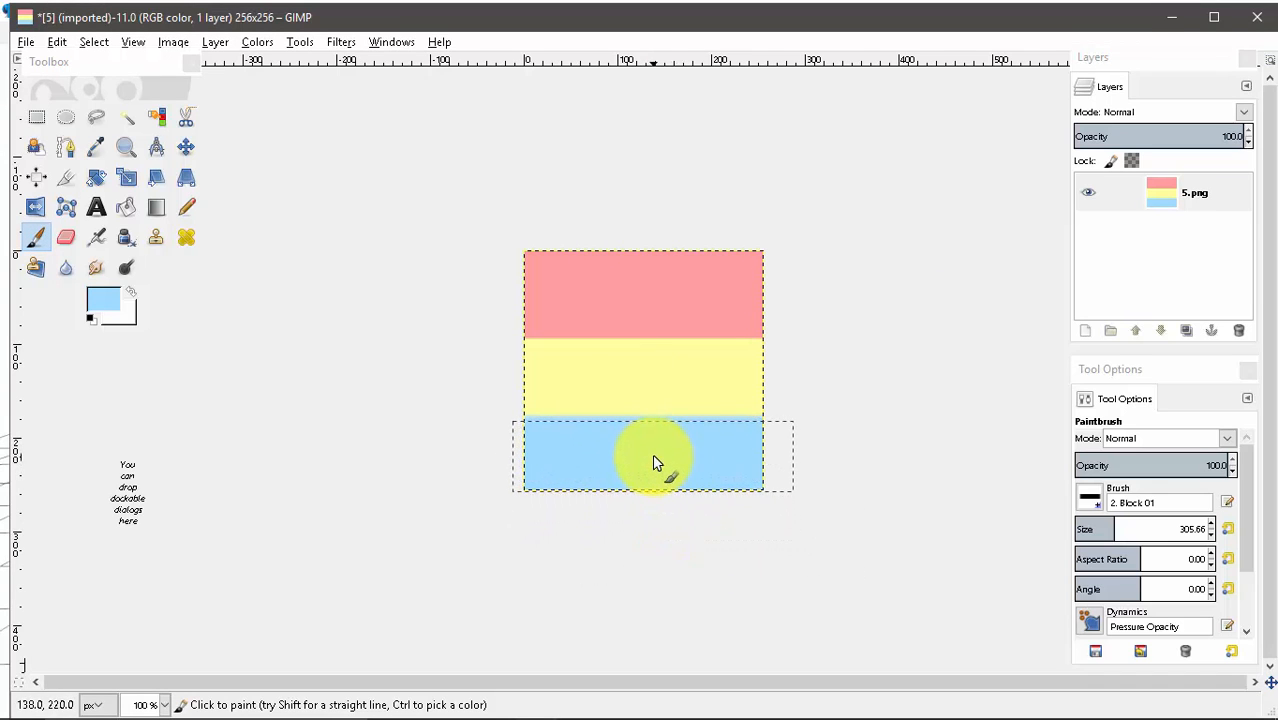
# Step: Sample the pale yellow from the middle band with the Color Picker and repaint that band's upper edge with the Paintbrush
pyautogui.click(95, 297)
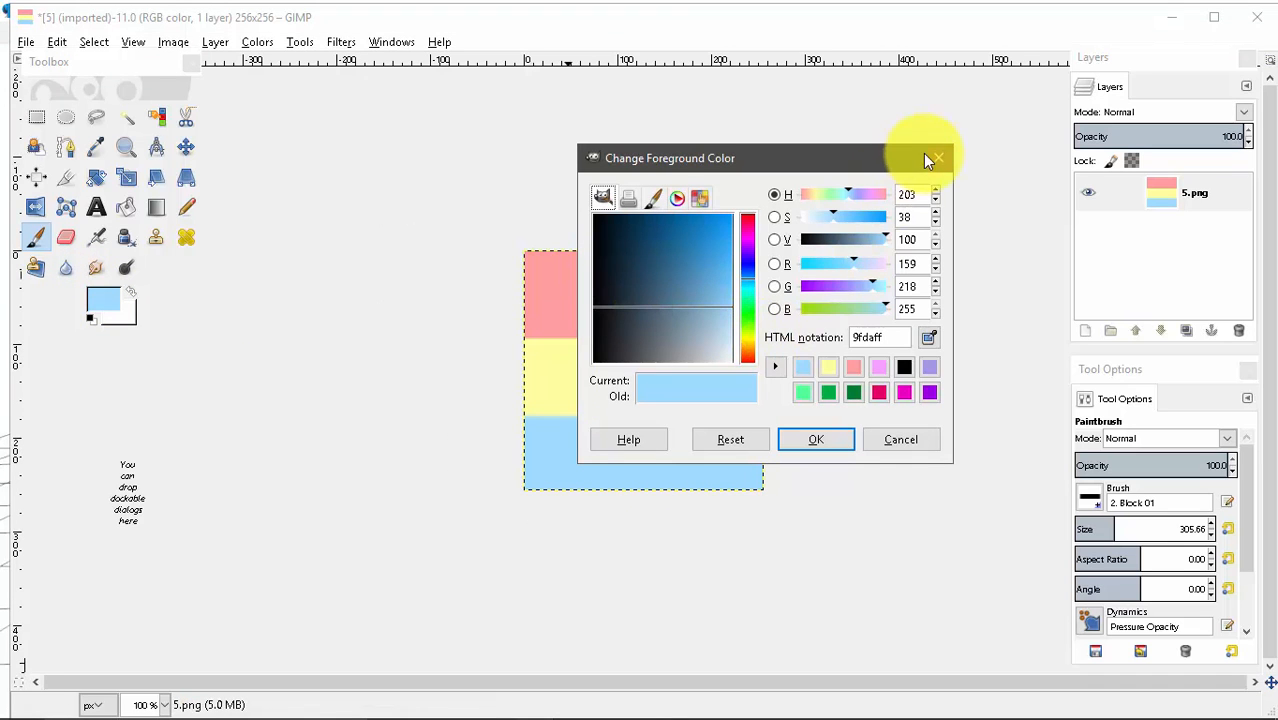
pyautogui.click(940, 158)
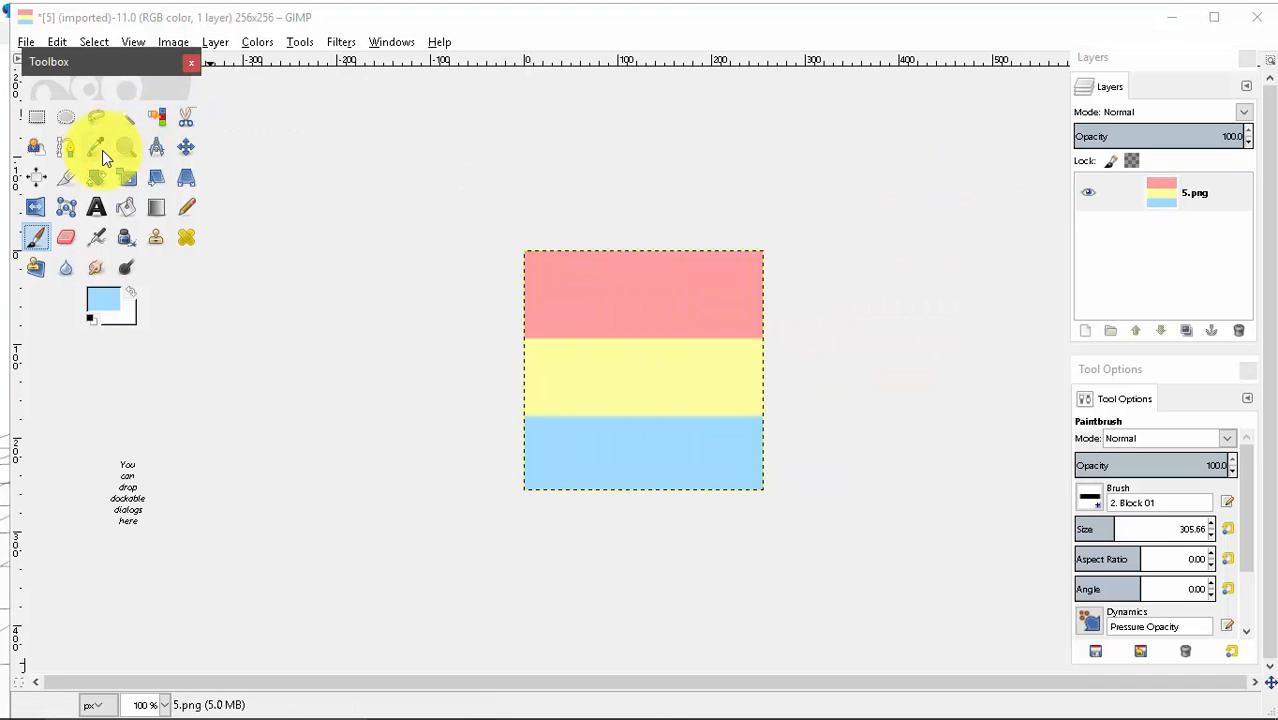
pyautogui.click(95, 147)
pyautogui.click(606, 357)
pyautogui.click(36, 240)
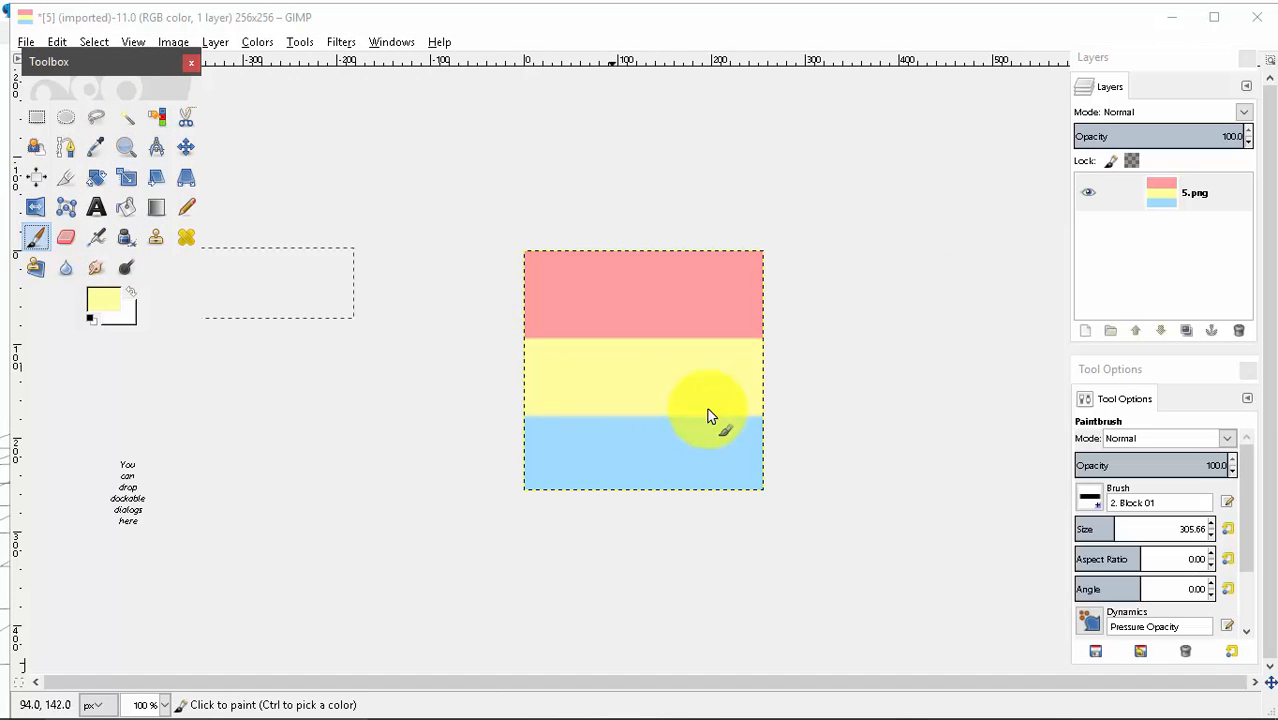
pyautogui.click(645, 377)
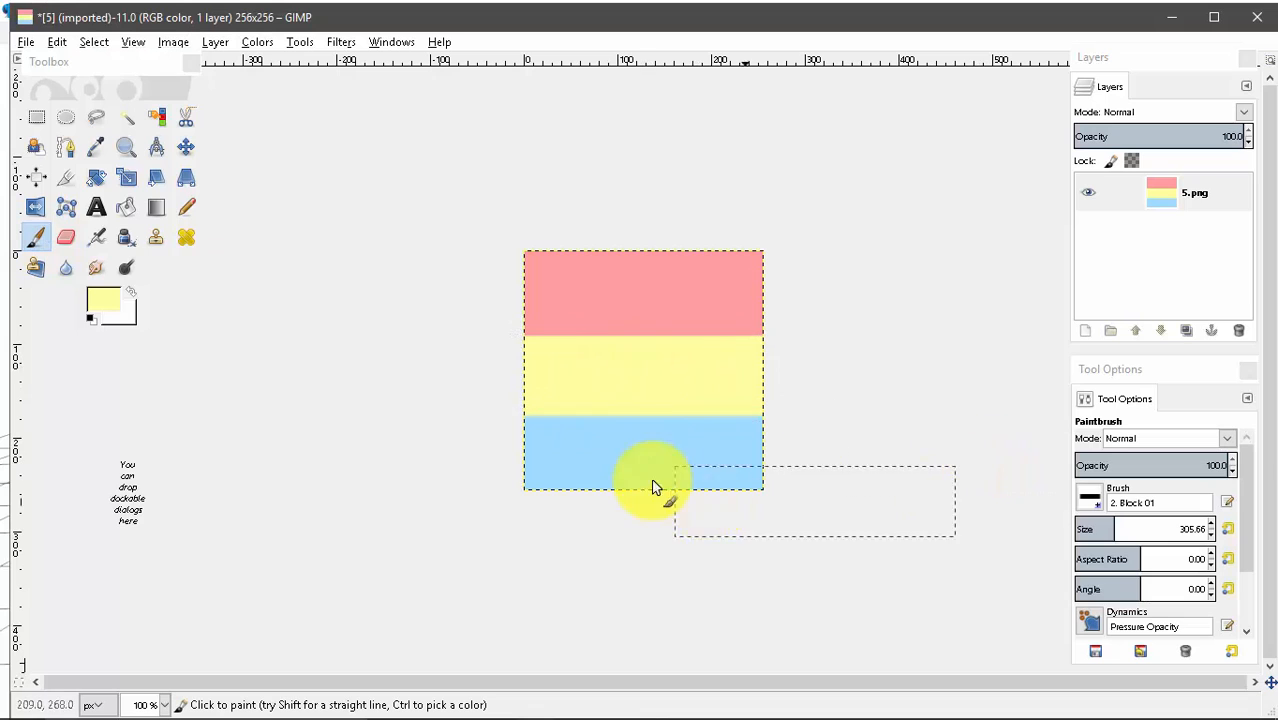
# Step: Smudge the three bands vertically into hair-like strands across the whole image using the Hair brush at size 114.36
pyautogui.click(91, 267)
pyautogui.click(1090, 497)
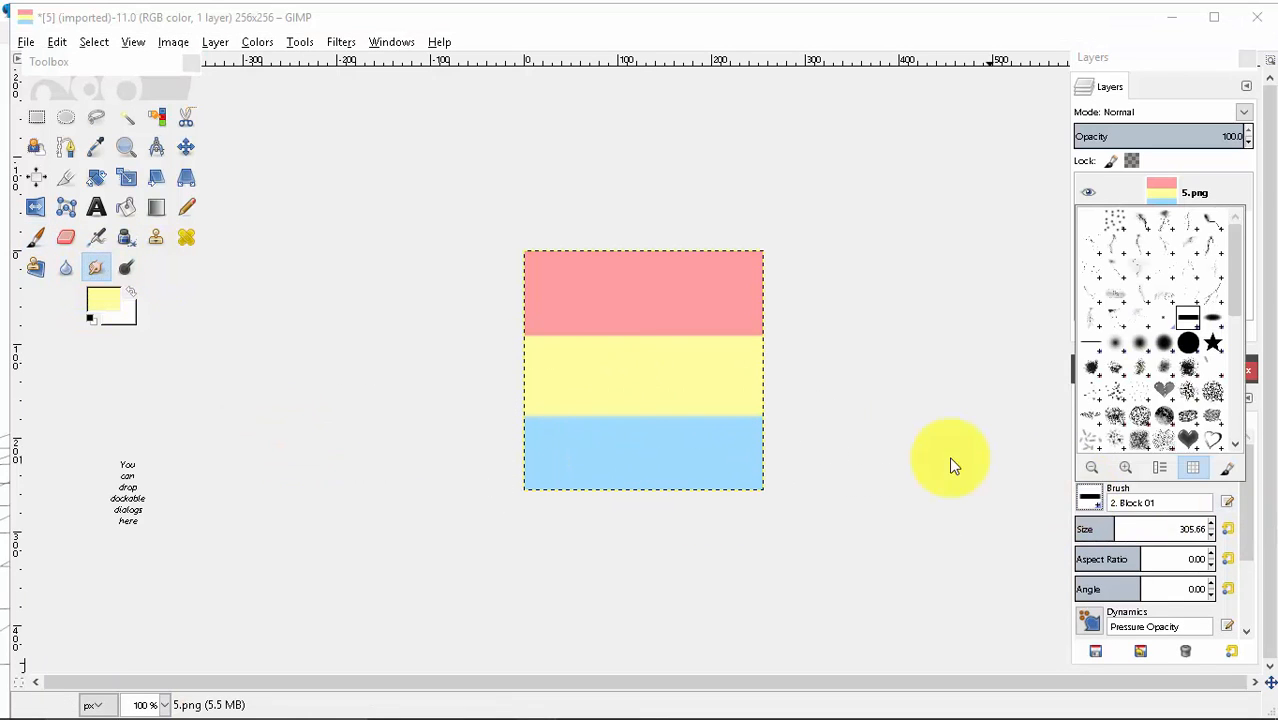
pyautogui.doubleClick(1127, 228)
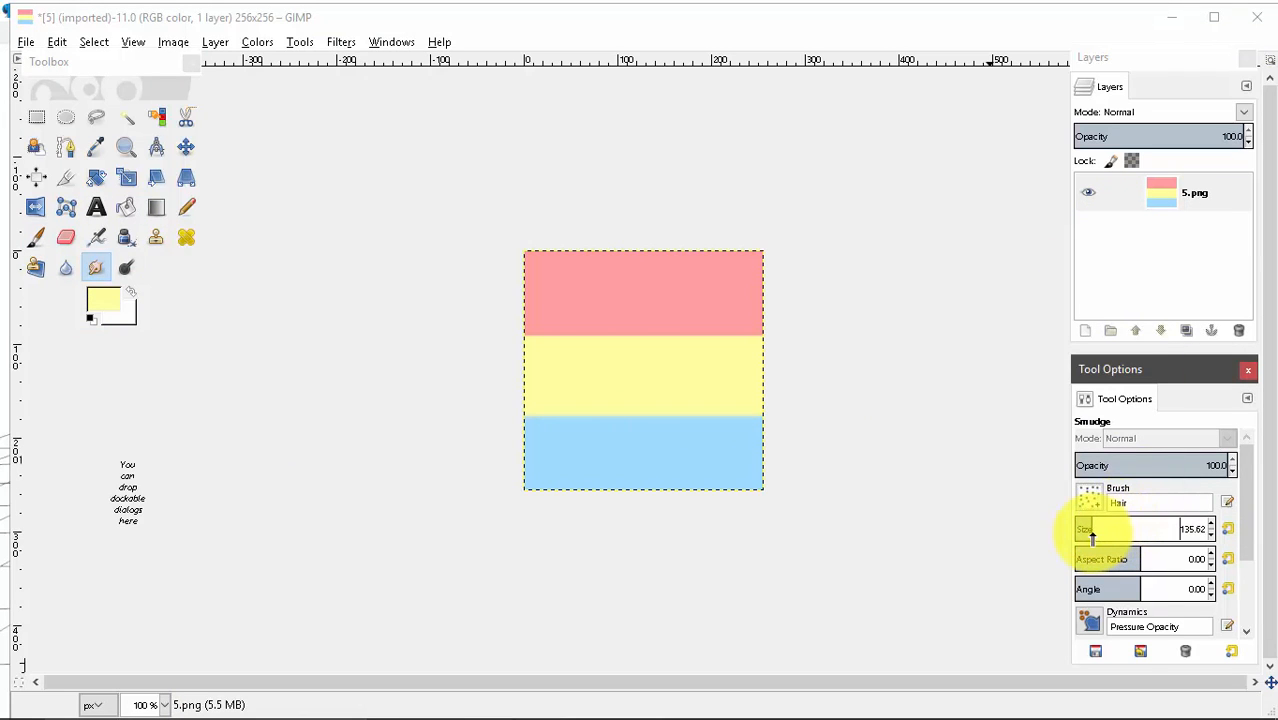
pyautogui.moveTo(556, 243)
pyautogui.mouseDown()
pyautogui.moveTo(562, 357)
pyautogui.moveTo(555, 243)
pyautogui.moveTo(518, 556)
pyautogui.moveTo(549, 569)
pyautogui.moveTo(614, 461)
pyautogui.moveTo(647, 143)
pyautogui.moveTo(669, 173)
pyautogui.moveTo(671, 383)
pyautogui.moveTo(708, 532)
pyautogui.moveTo(770, 476)
pyautogui.moveTo(770, 233)
pyautogui.moveTo(723, 217)
pyautogui.moveTo(690, 459)
pyautogui.moveTo(622, 523)
pyautogui.mouseUp()
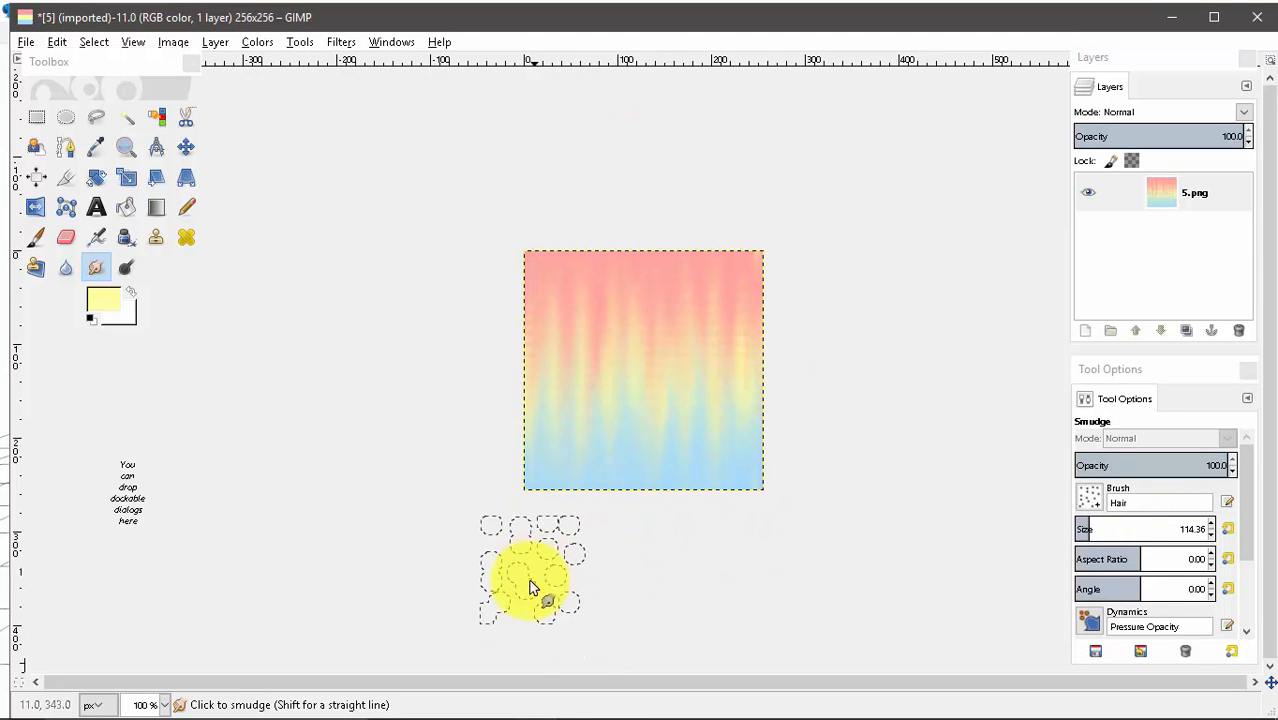
# Step: Close the painted 5.png image and discard its changes
pyautogui.moveTo(813, 694)
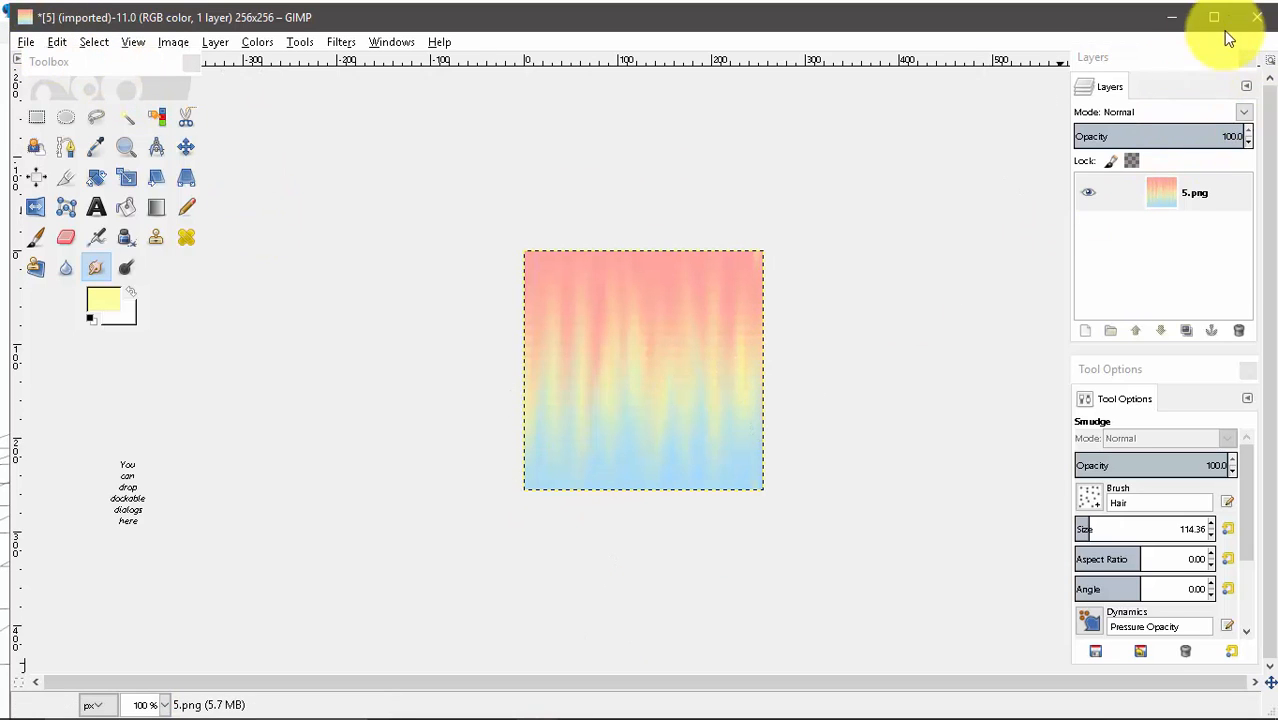
pyautogui.press('Tab')
pyautogui.click(1257, 17)
pyautogui.click(633, 474)
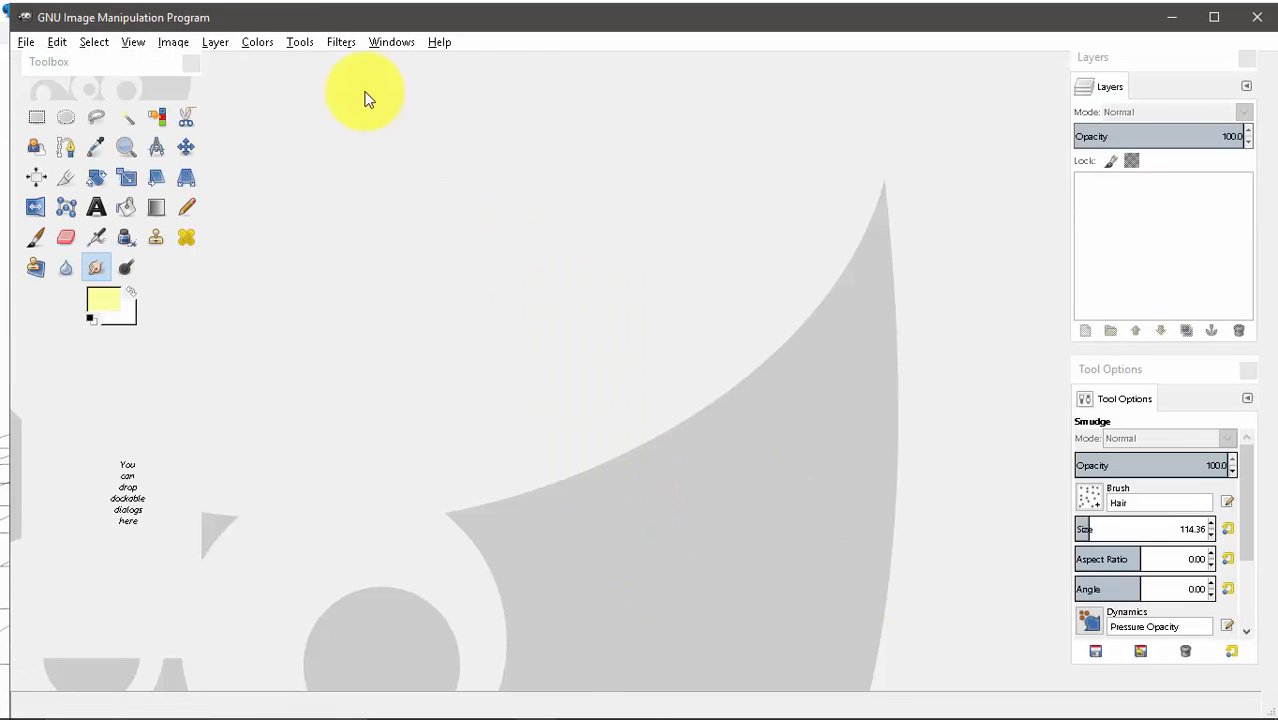
# Step: Open 5.png from the MYTEXTURE4 folder in GIMP and smudge its colour bands with the Hair brush
pyautogui.moveTo(398, 712)
pyautogui.click(25, 42)
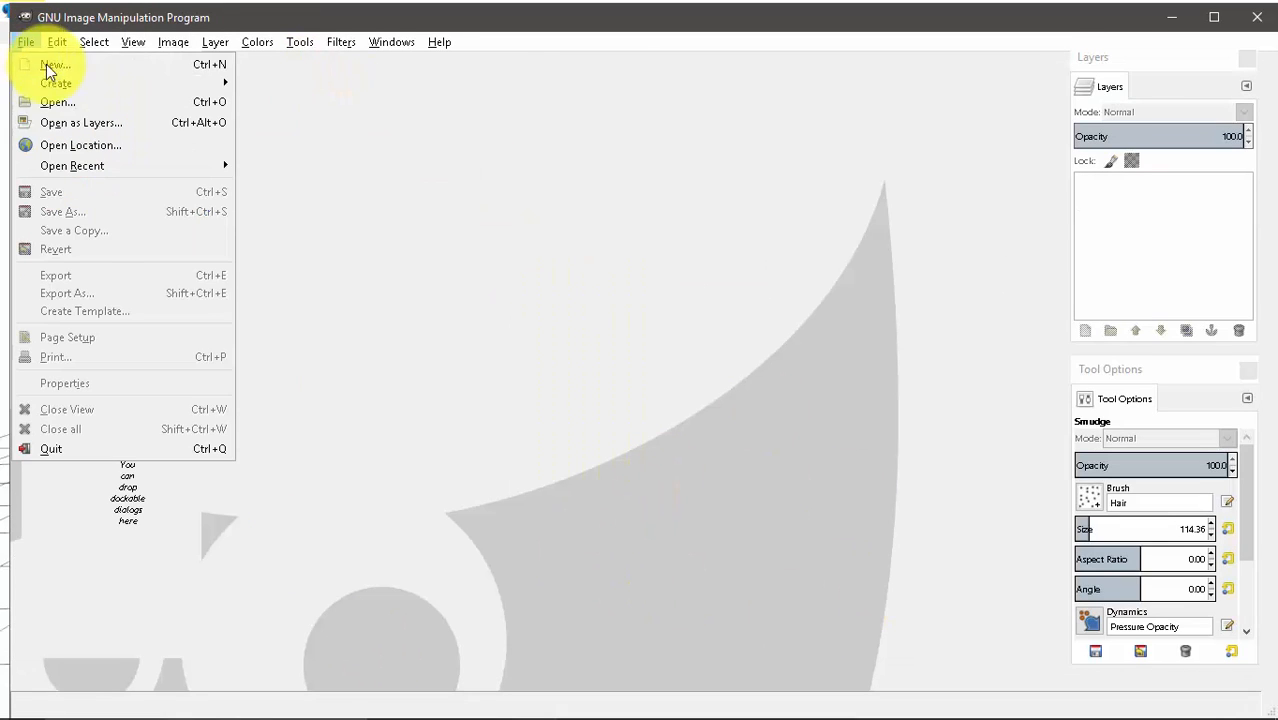
pyautogui.click(440, 481)
pyautogui.click(496, 693)
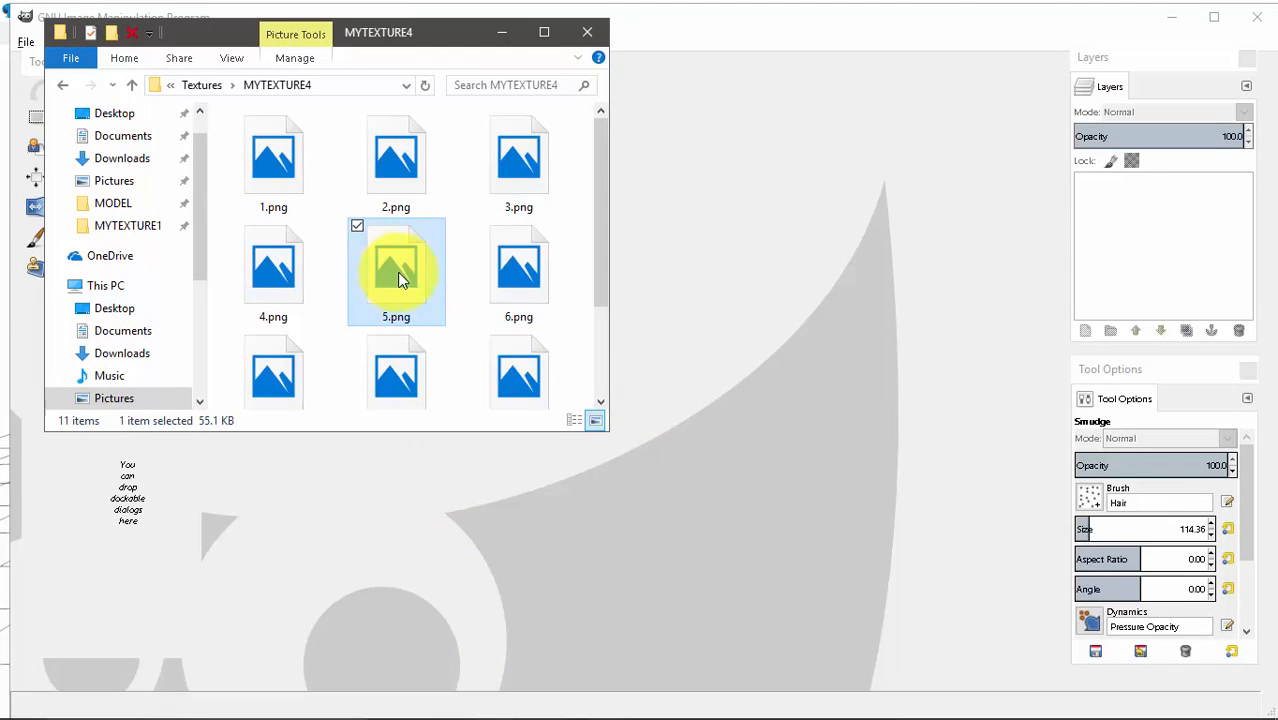
pyautogui.moveTo(397, 272); pyautogui.dragTo(806, 351)
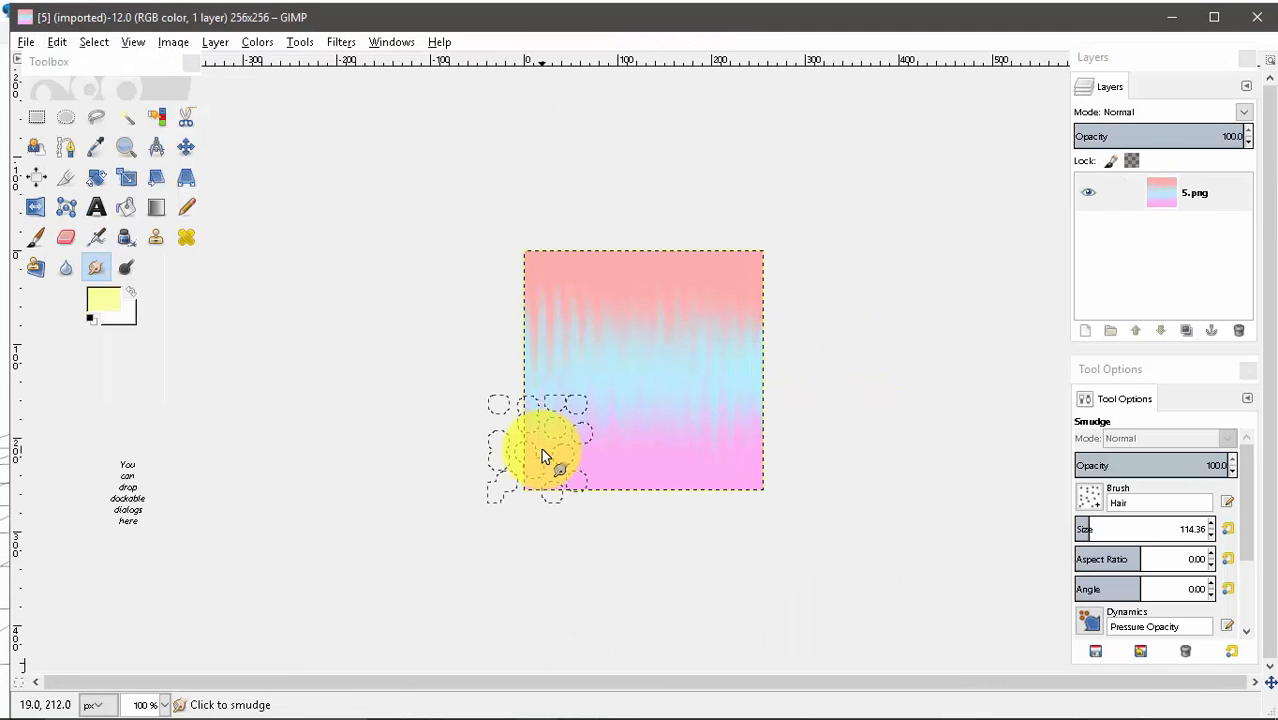
pyautogui.moveTo(566, 412)
pyautogui.mouseDown()
pyautogui.moveTo(575, 354)
pyautogui.moveTo(605, 438)
pyautogui.moveTo(625, 337)
pyautogui.moveTo(729, 402)
pyautogui.moveTo(765, 388)
pyautogui.moveTo(523, 381)
pyautogui.moveTo(563, 466)
pyautogui.moveTo(558, 346)
pyautogui.moveTo(569, 342)
pyautogui.moveTo(617, 515)
pyautogui.moveTo(684, 554)
pyautogui.moveTo(733, 507)
pyautogui.moveTo(794, 527)
pyautogui.moveTo(798, 477)
pyautogui.moveTo(604, 416)
pyautogui.moveTo(561, 362)
pyautogui.moveTo(551, 377)
pyautogui.moveTo(561, 321)
pyautogui.moveTo(608, 318)
pyautogui.moveTo(662, 358)
pyautogui.moveTo(703, 368)
pyautogui.moveTo(1250, 30)
pyautogui.mouseUp()
# Step: Close 5.png without saving its changes and open 1.png from the MYTEXTURE4 folder in GIMP
pyautogui.click(1255, 20)
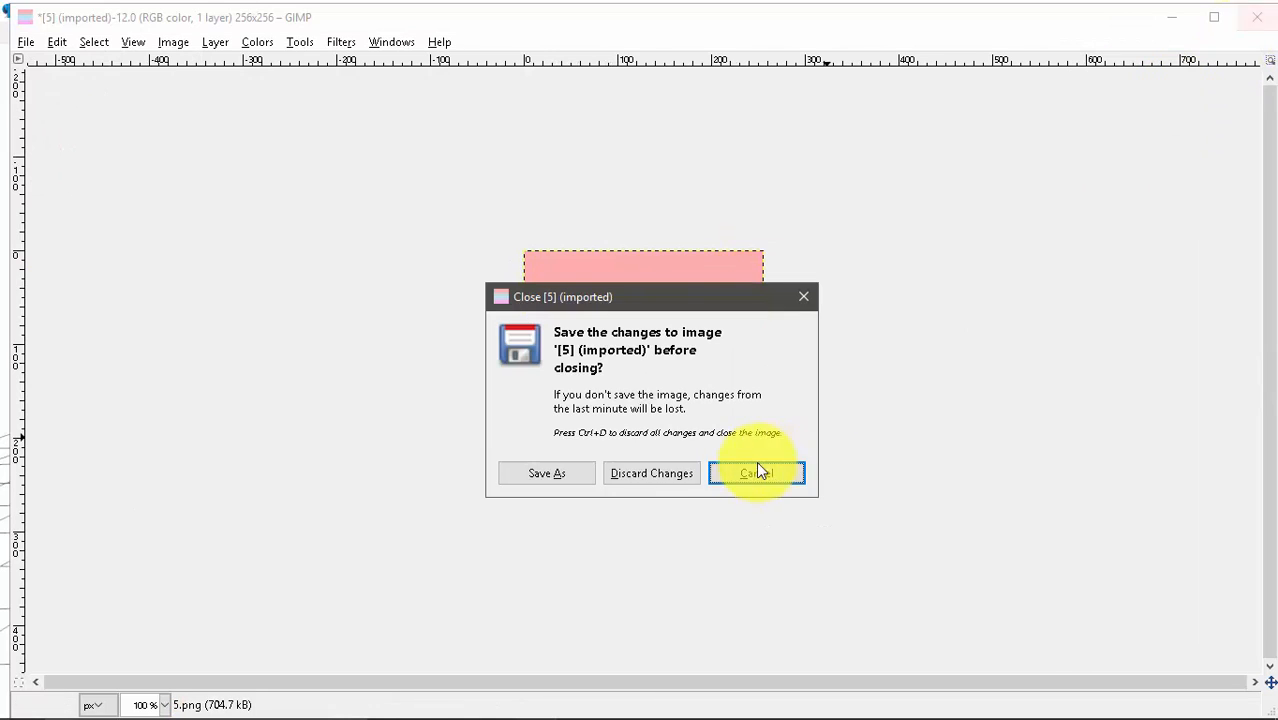
pyautogui.click(651, 473)
pyautogui.click(490, 700)
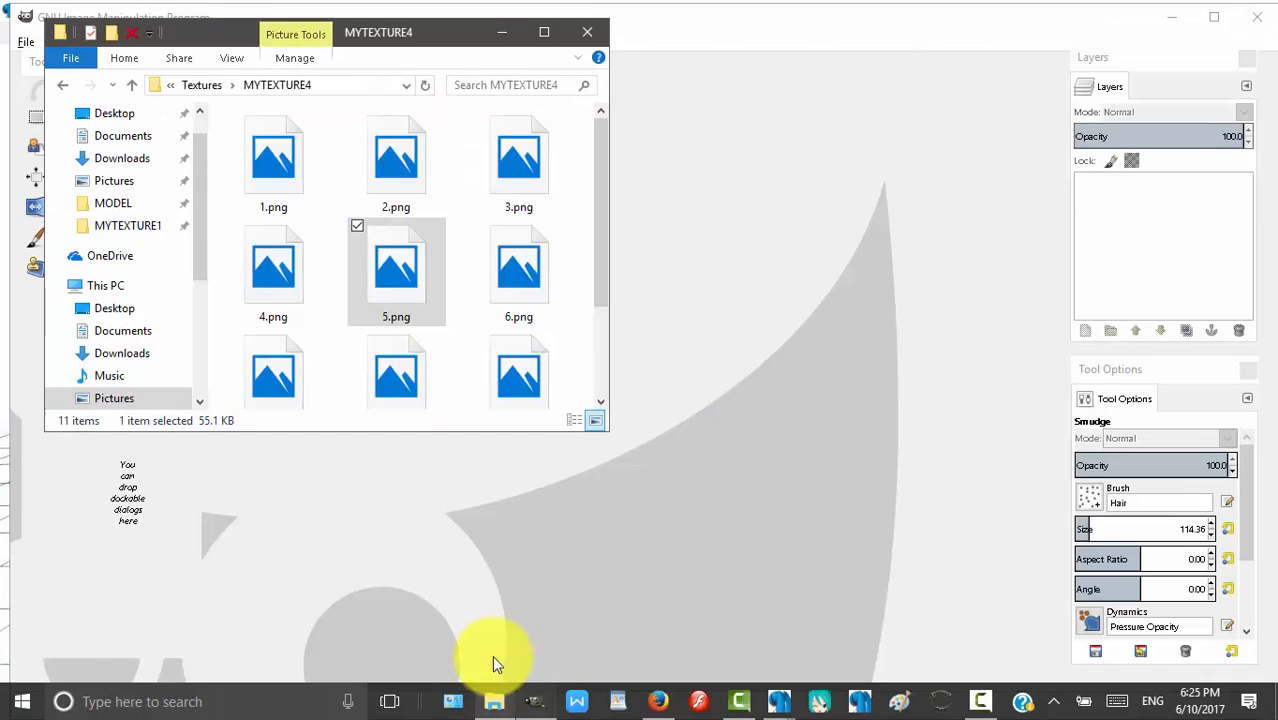
pyautogui.moveTo(282, 175); pyautogui.dragTo(890, 319)
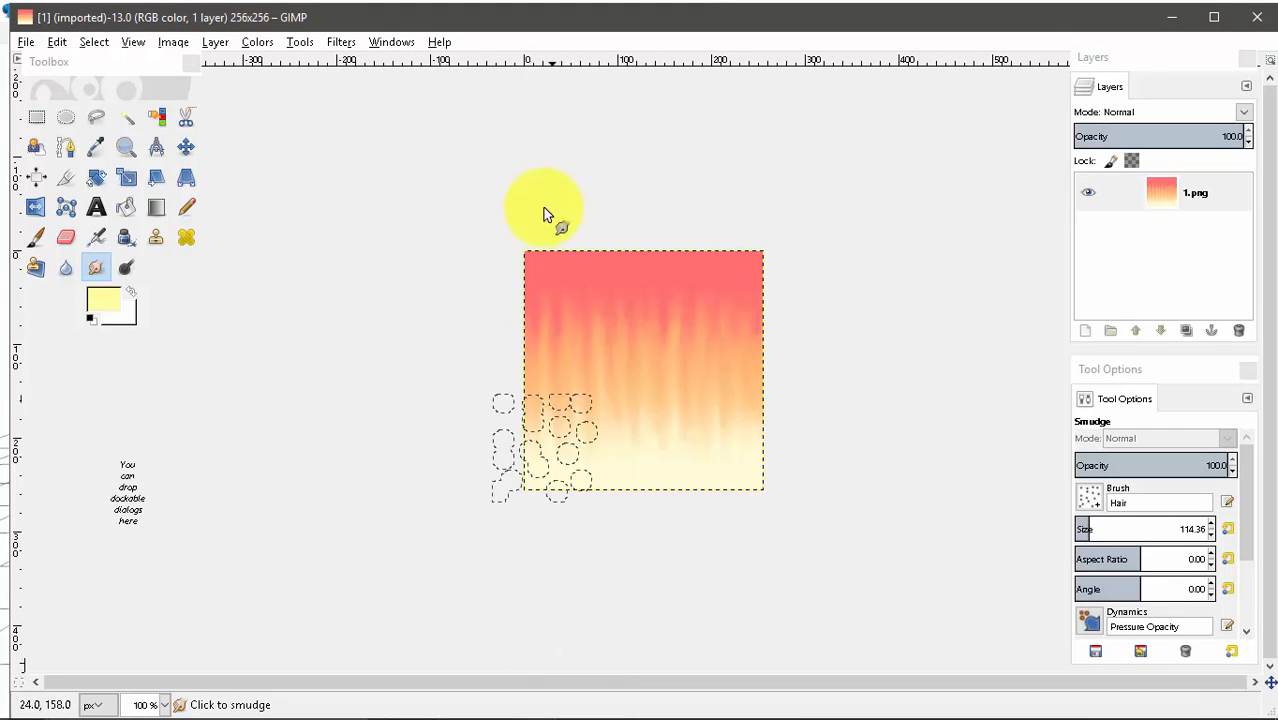
# Step: Smudge the red, orange and cream bands of 1.png into longer vertical strands, and close the image without saving
pyautogui.moveTo(579, 331)
pyautogui.mouseDown()
pyautogui.moveTo(596, 273)
pyautogui.moveTo(606, 382)
pyautogui.moveTo(631, 257)
pyautogui.moveTo(635, 364)
pyautogui.moveTo(714, 266)
pyautogui.mouseUp()
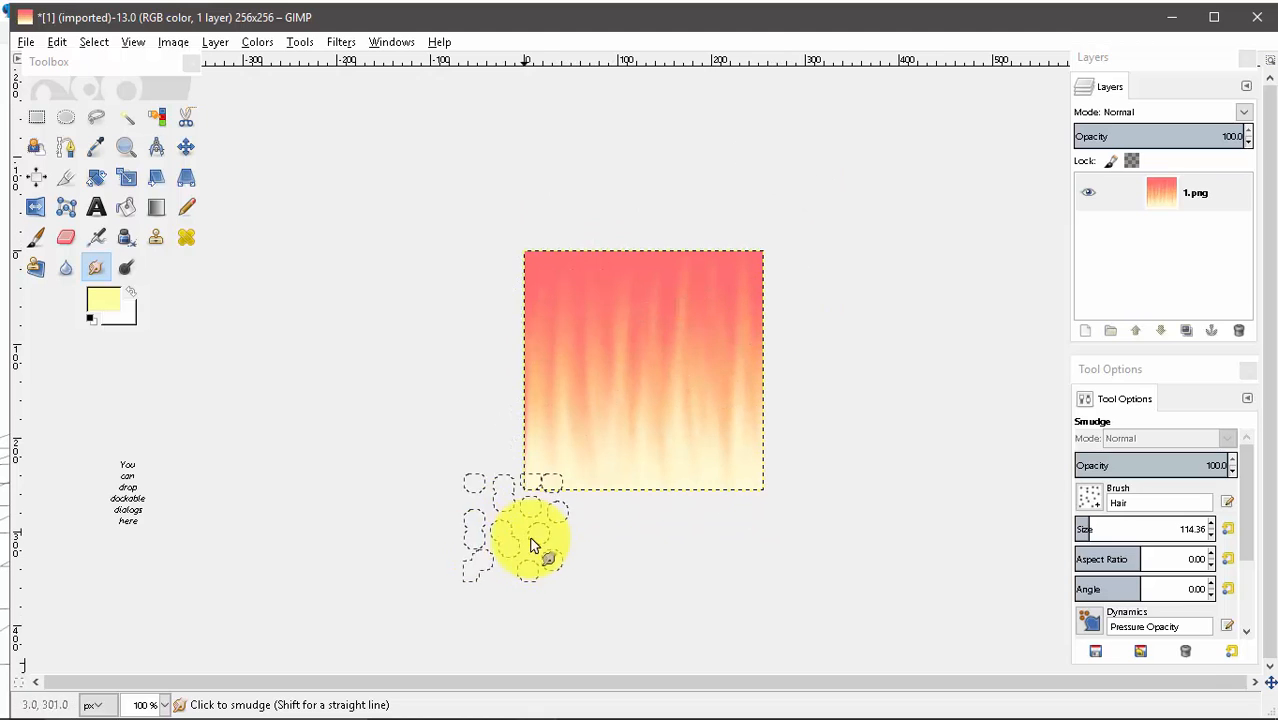
pyautogui.click(26, 42)
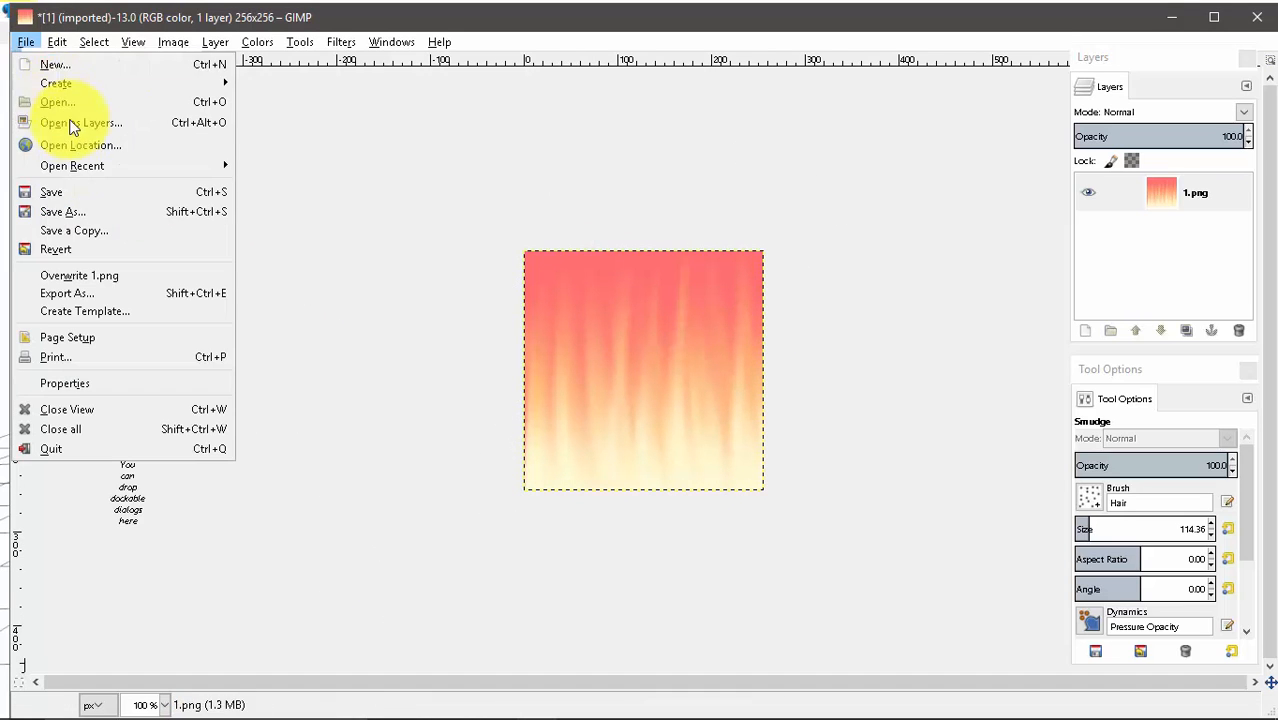
pyautogui.click(613, 120)
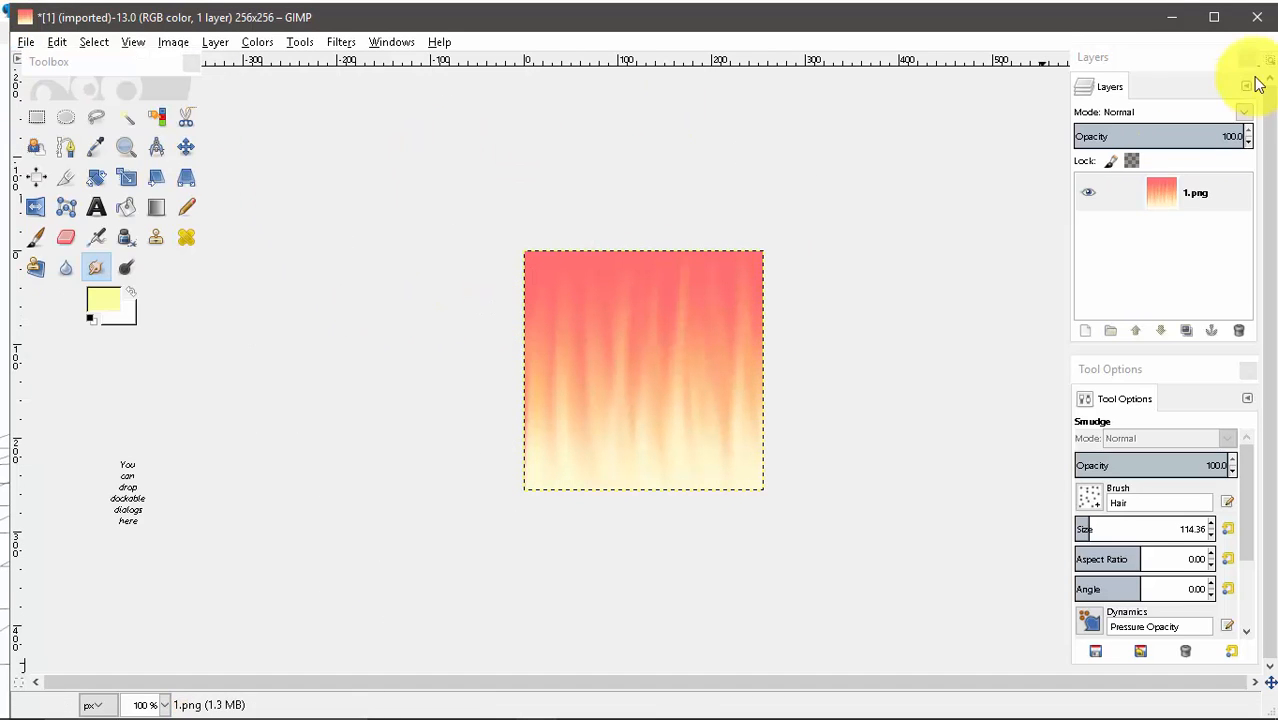
pyautogui.click(1257, 17)
pyautogui.click(662, 470)
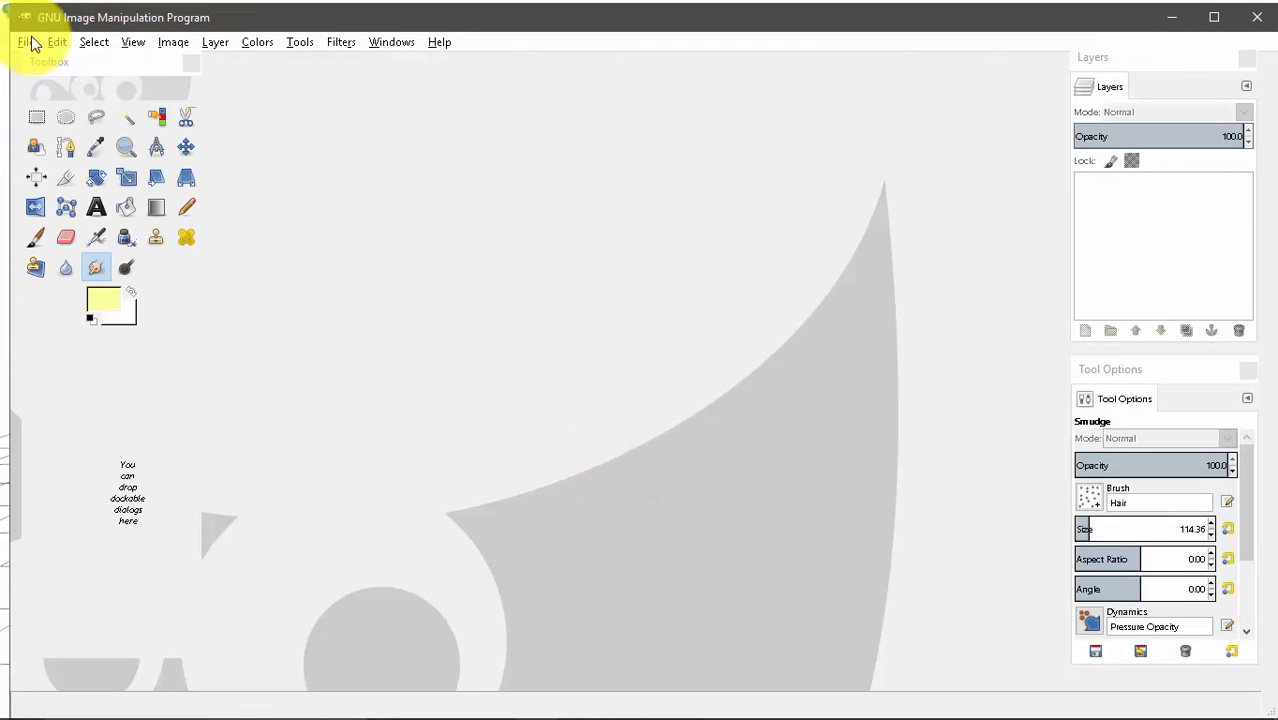
# Step: View the 2.png and 3.png textures from the MYTEXTURE4 folder in GIMP, closing each one after viewing
pyautogui.click(494, 701)
pyautogui.moveTo(385, 194); pyautogui.dragTo(673, 307)
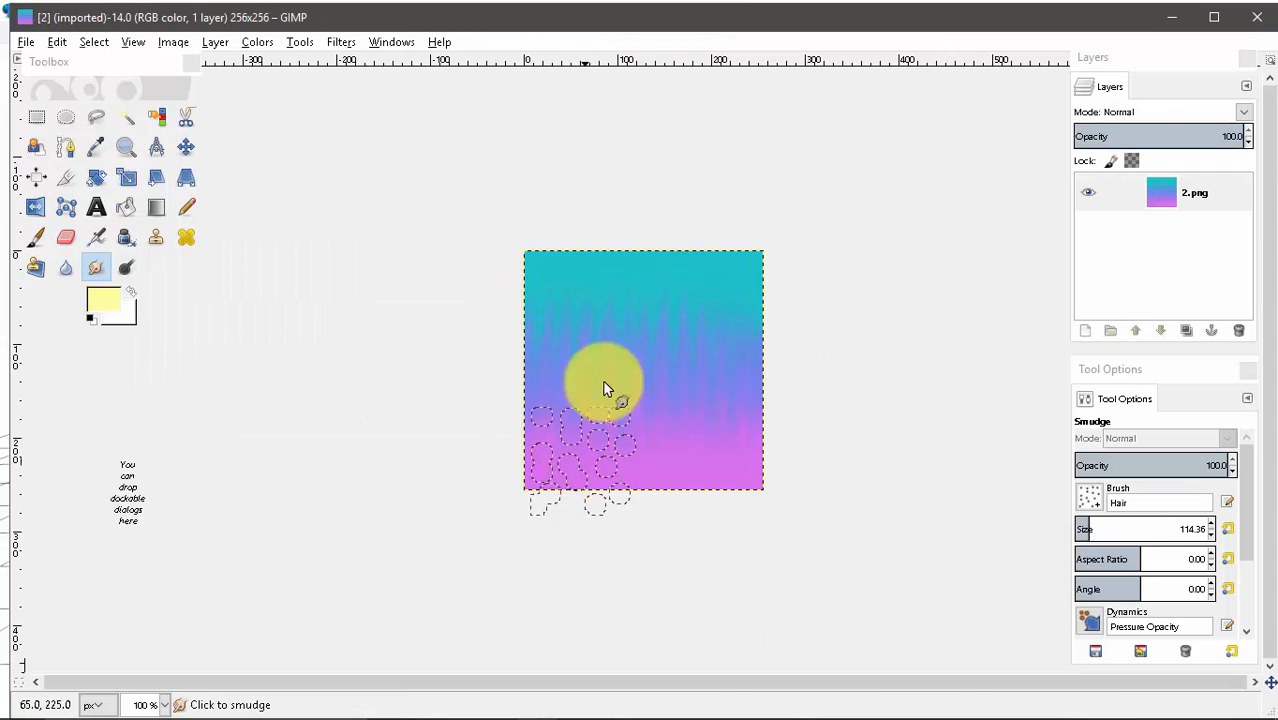
pyautogui.click(1257, 17)
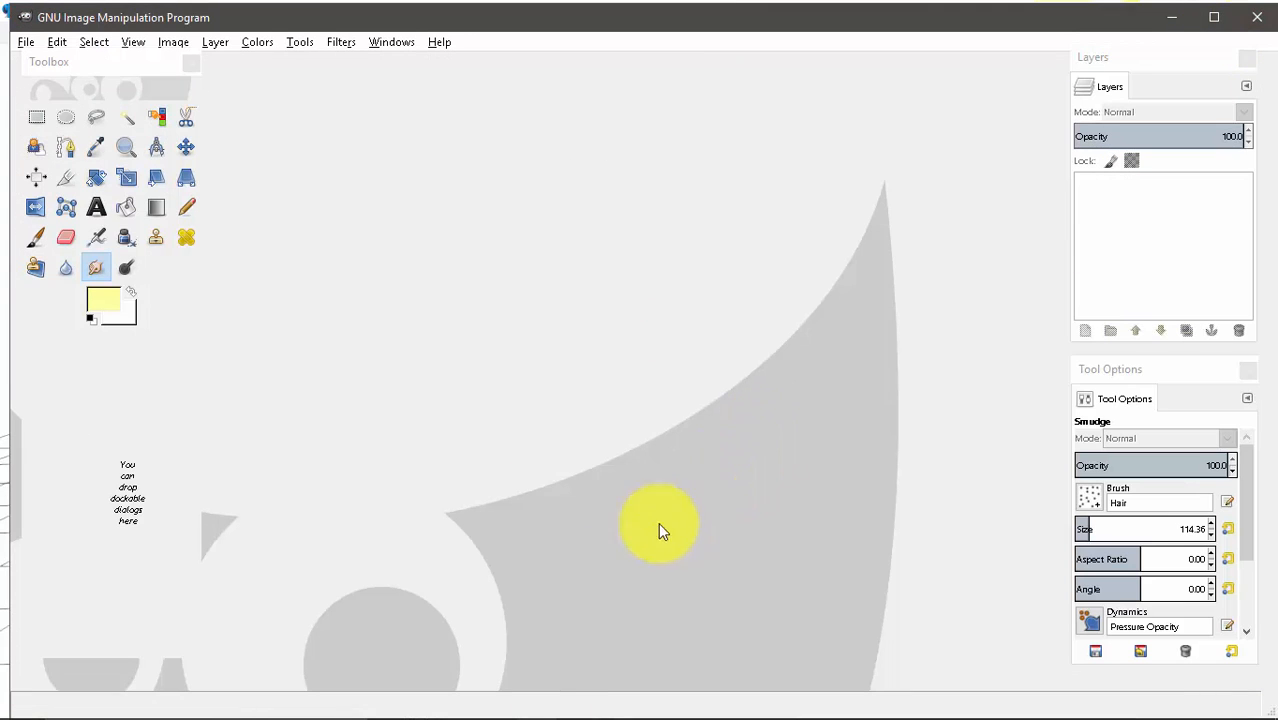
pyautogui.click(505, 703)
pyautogui.moveTo(513, 200); pyautogui.dragTo(697, 387)
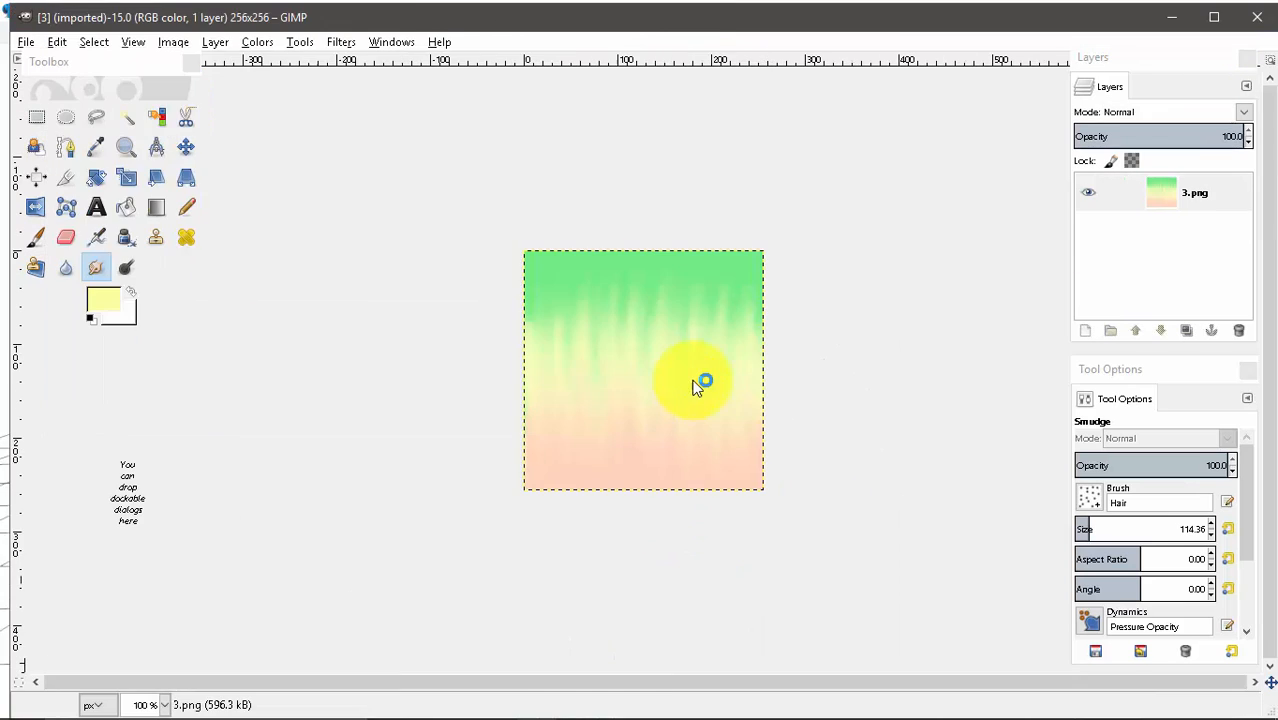
pyautogui.click(1250, 18)
# Step: Copy 3.png from the MYTEXTURE4 folder into the MODEL folder
pyautogui.click(505, 703)
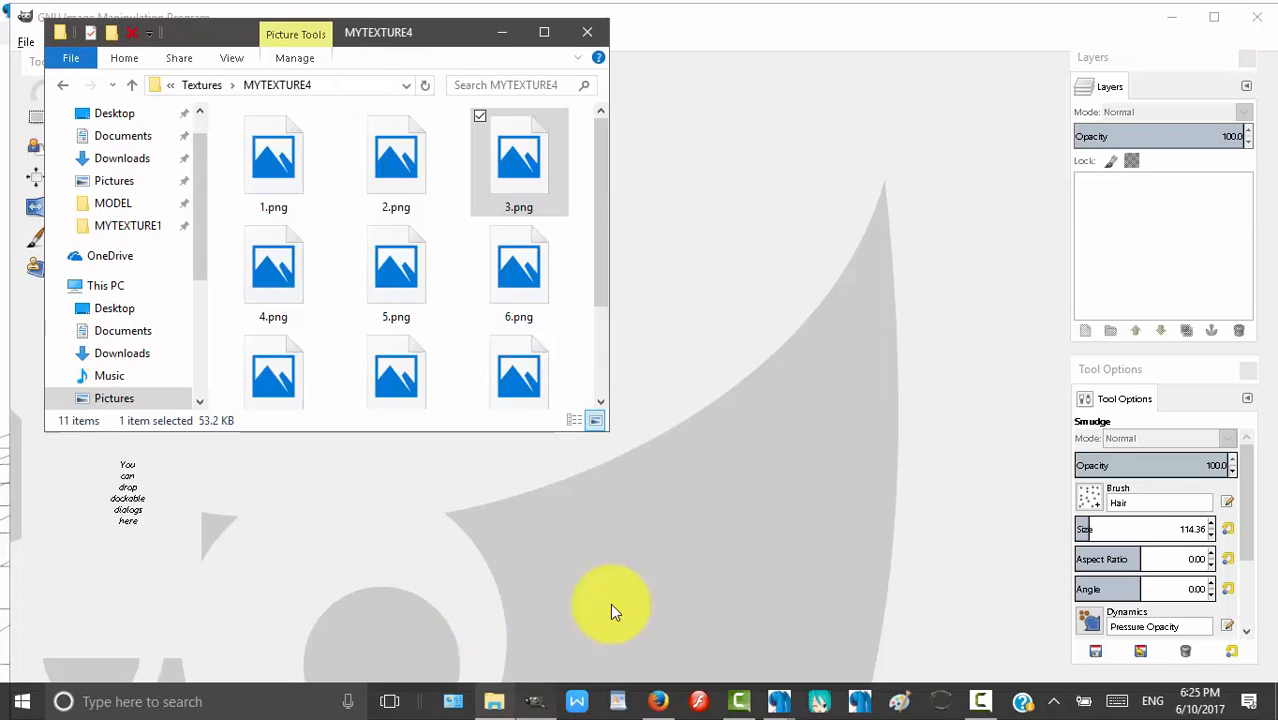
pyautogui.rightClick(547, 202)
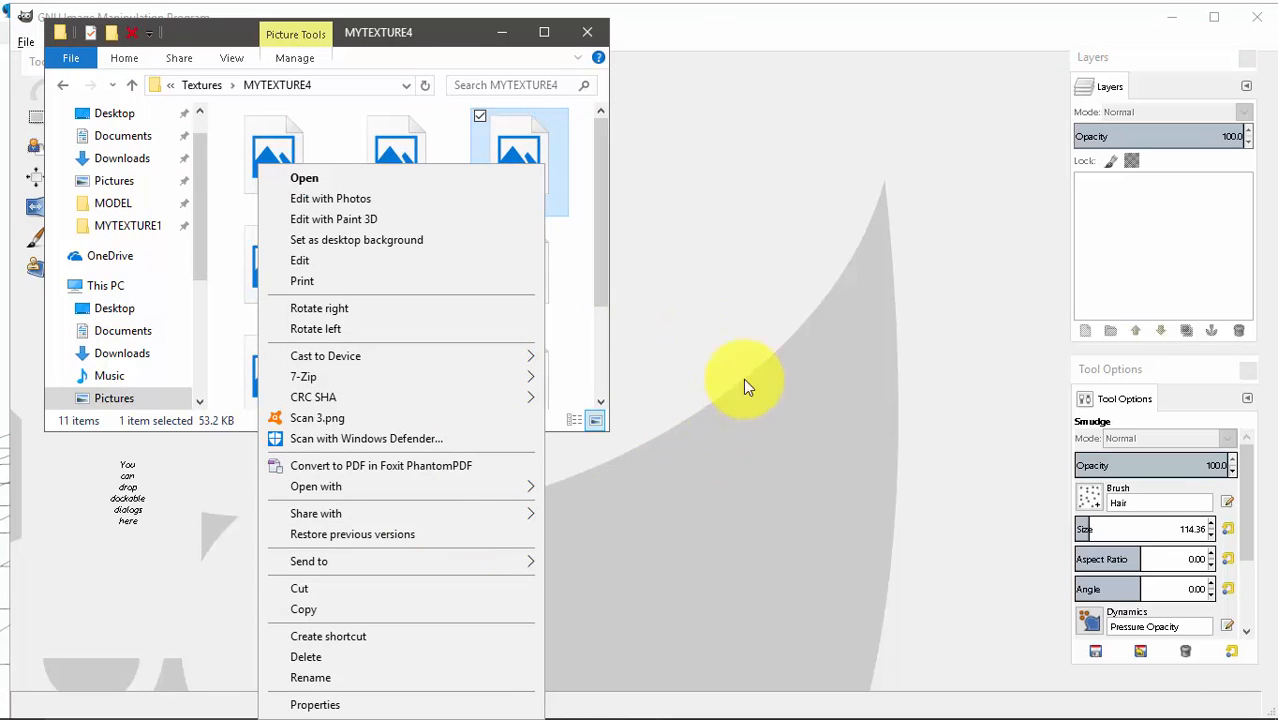
pyautogui.click(304, 609)
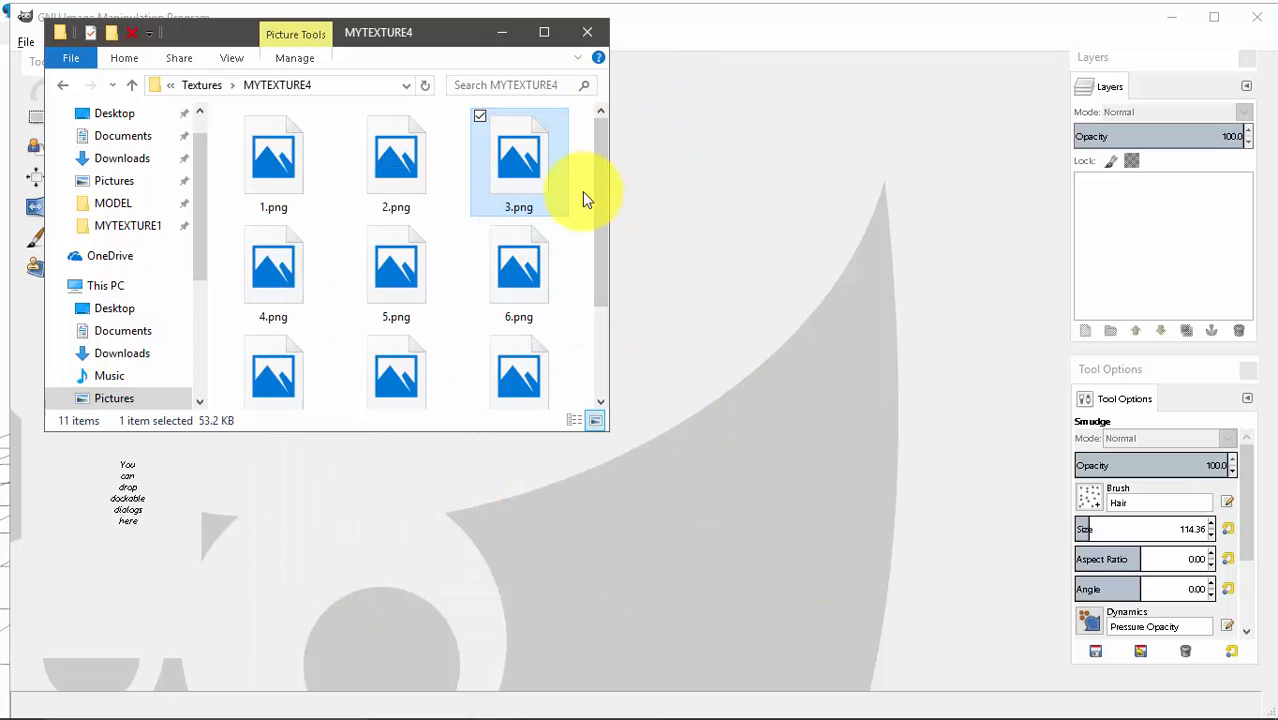
pyautogui.click(60, 85)
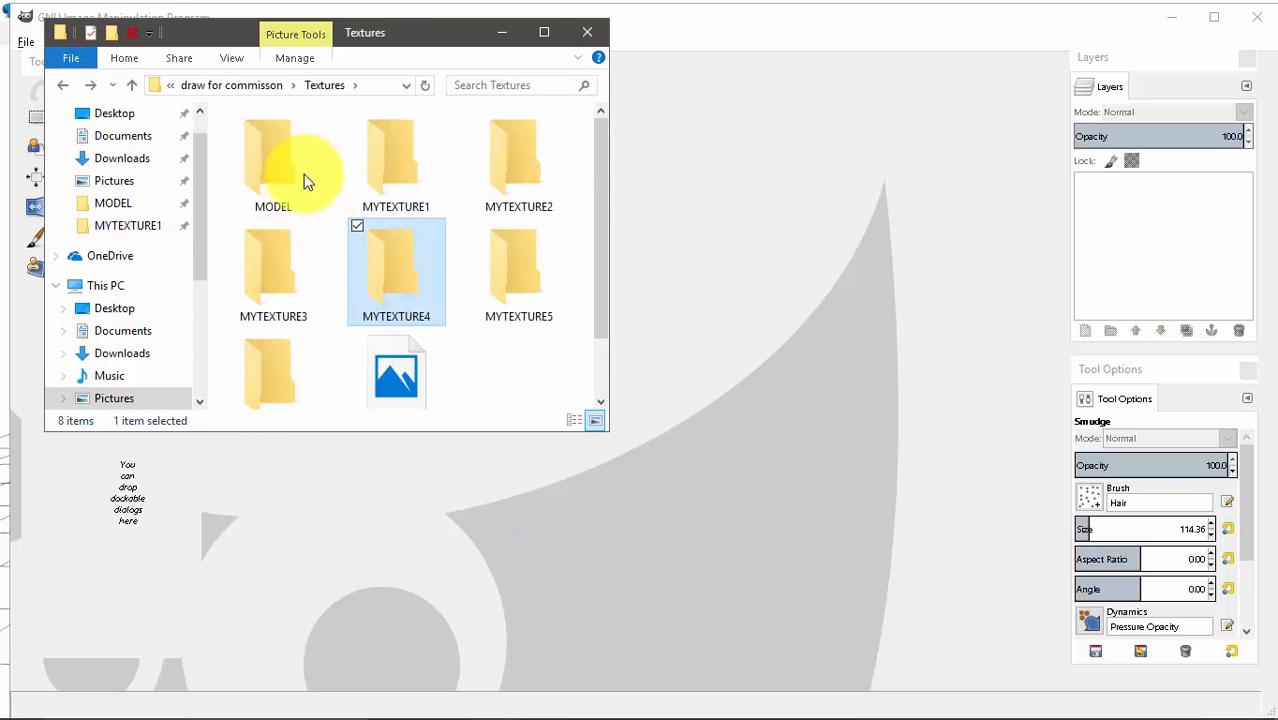
pyautogui.click(277, 171)
pyautogui.rightClick(277, 171)
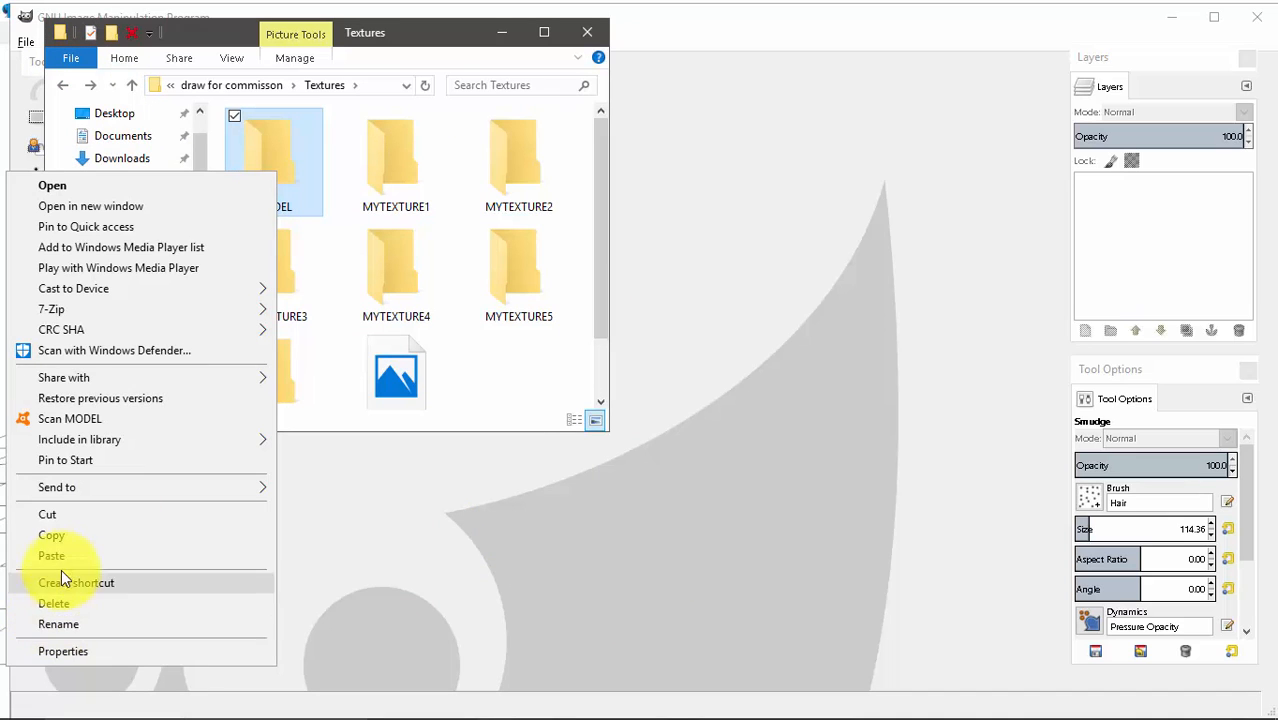
pyautogui.press('Escape')
pyautogui.doubleClick(274, 191)
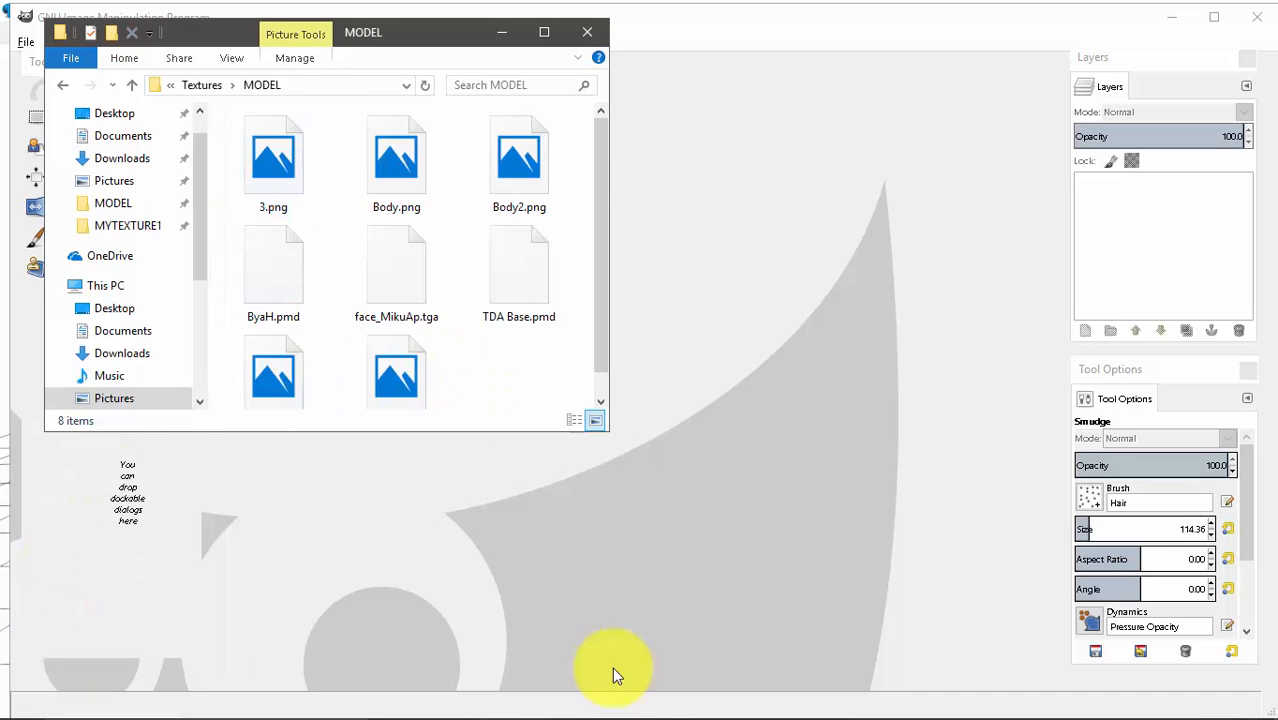
# Step: Switch to PMD Editor and set the texture of the last material, 11: MA0, to 3.png
pyautogui.moveTo(778, 701)
pyautogui.click(797, 584)
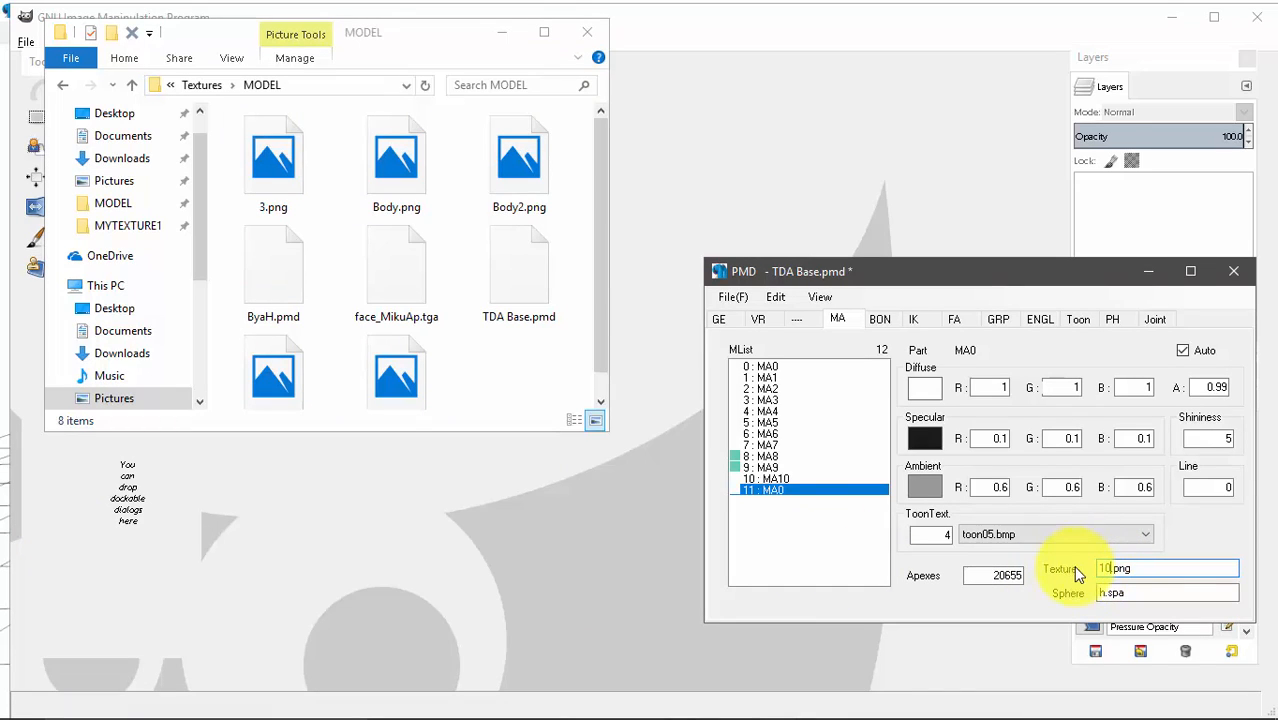
pyautogui.write('3')
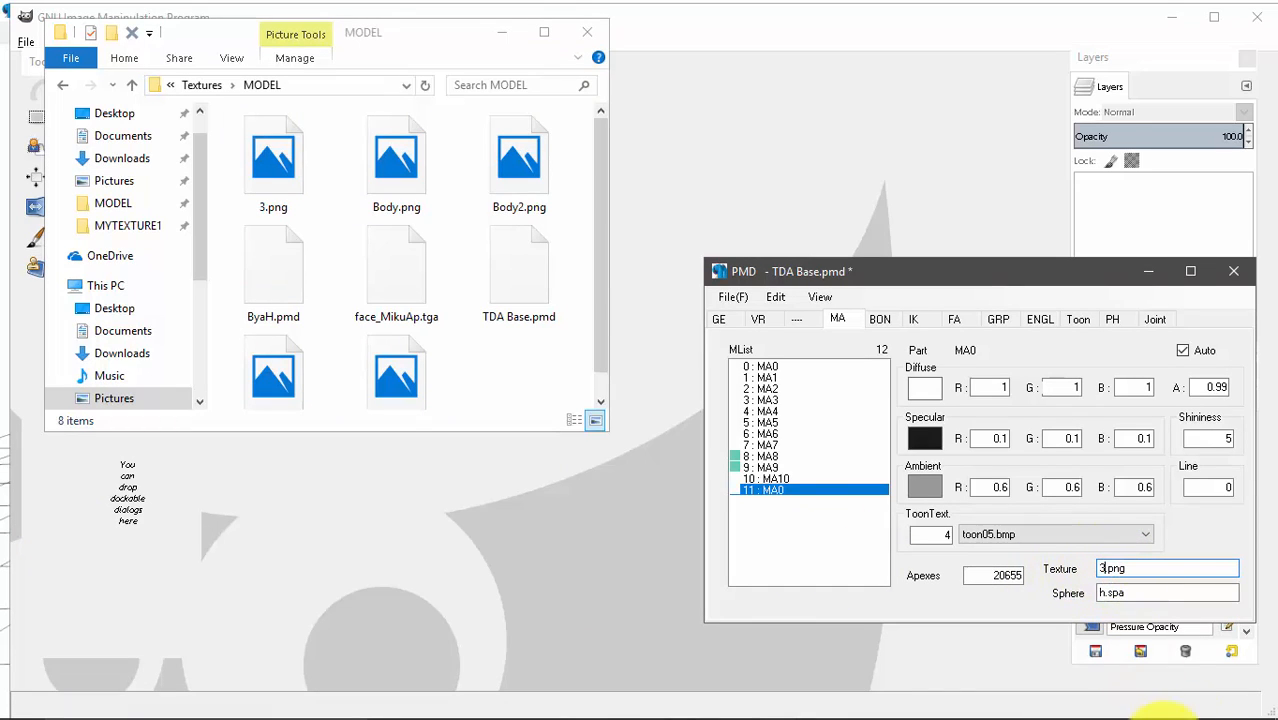
# Step: Examine the green, yellow and peach hair texture on the model from the back, side and front in the 3D view
pyautogui.moveTo(810, 700)
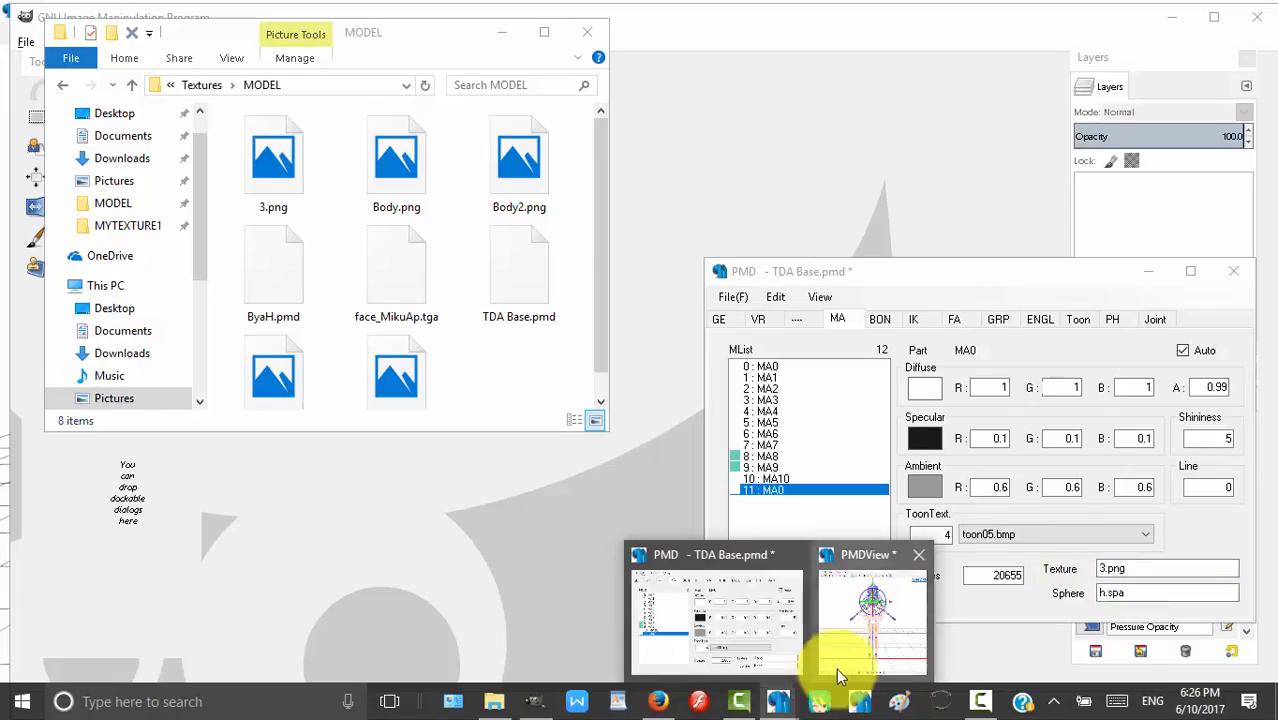
pyautogui.click(836, 668)
pyautogui.moveTo(508, 505); pyautogui.dragTo(654, 517)
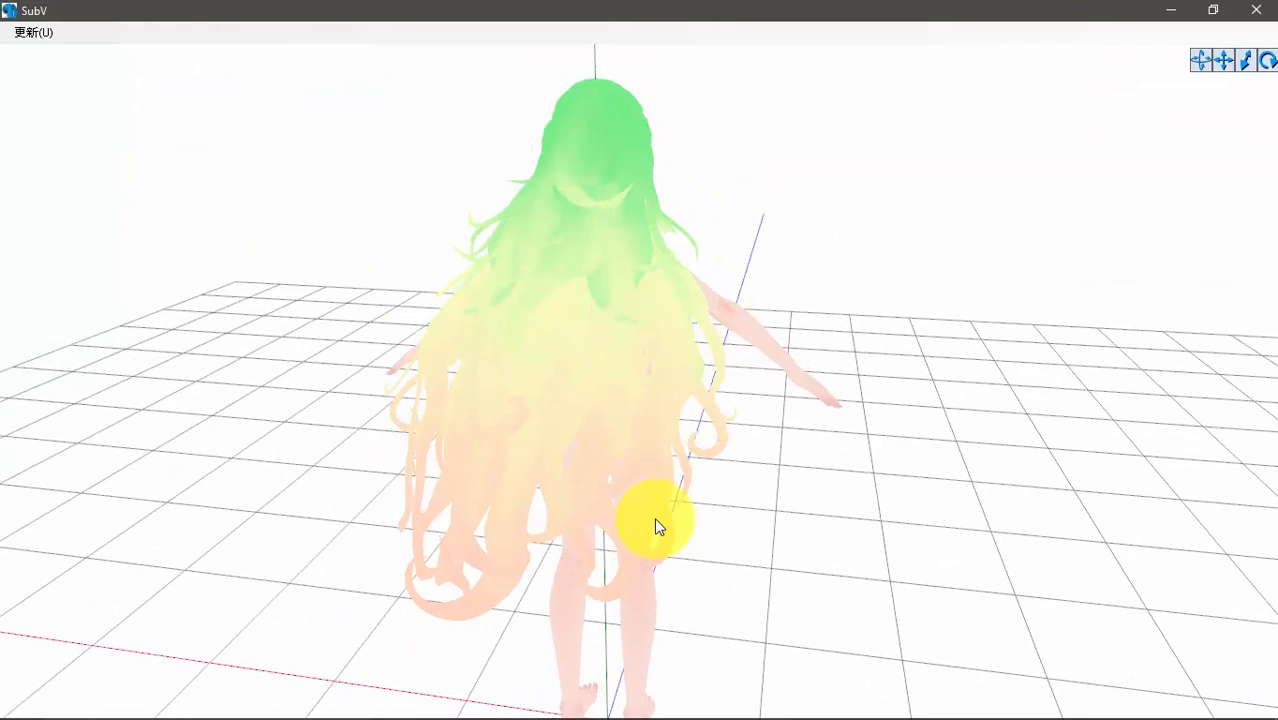
pyautogui.moveTo(750, 514); pyautogui.dragTo(788, 319)
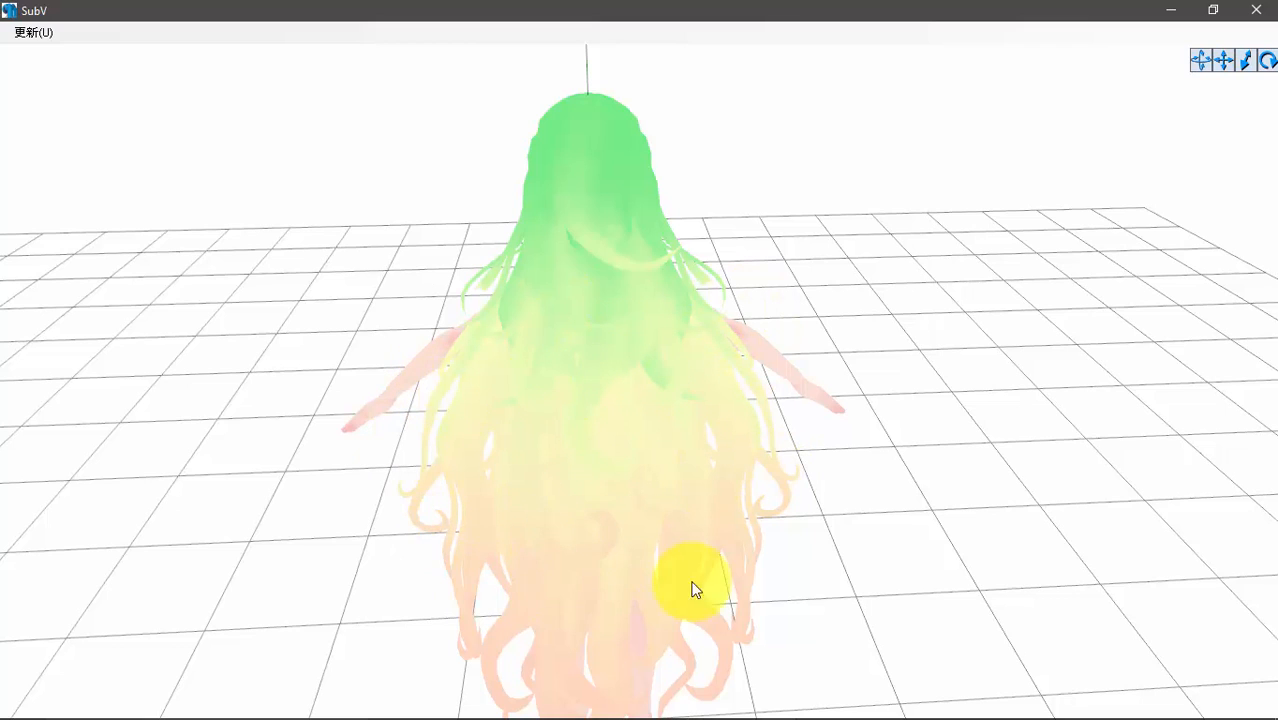
pyautogui.moveTo(695, 589); pyautogui.dragTo(884, 571)
pyautogui.moveTo(137, 522); pyautogui.dragTo(743, 470)
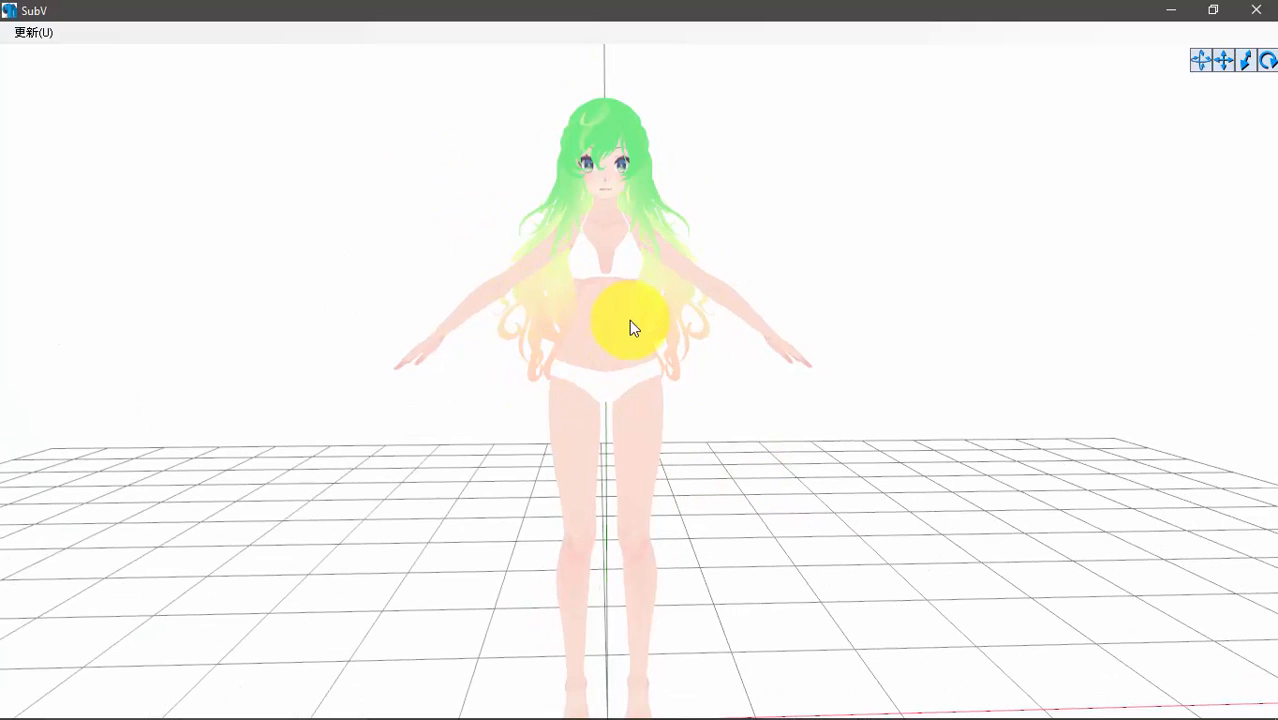
pyautogui.moveTo(629, 320); pyautogui.dragTo(589, 404)
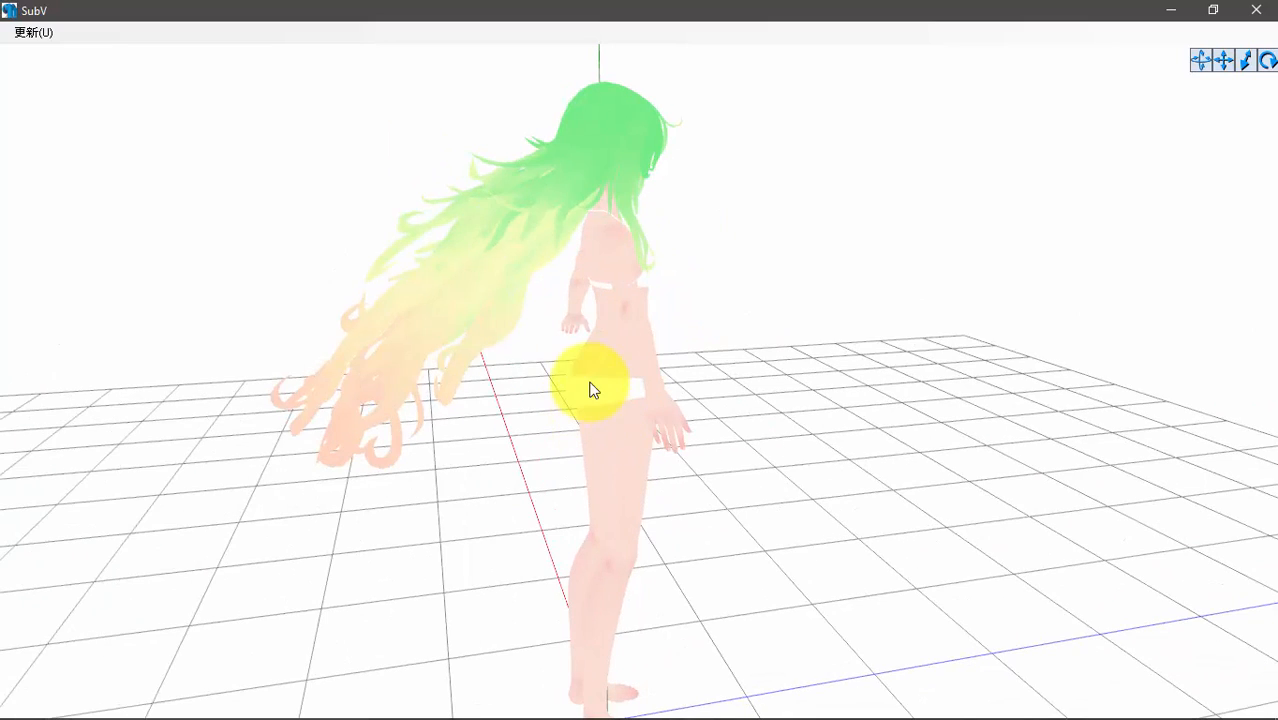
pyautogui.moveTo(536, 337); pyautogui.dragTo(650, 171)
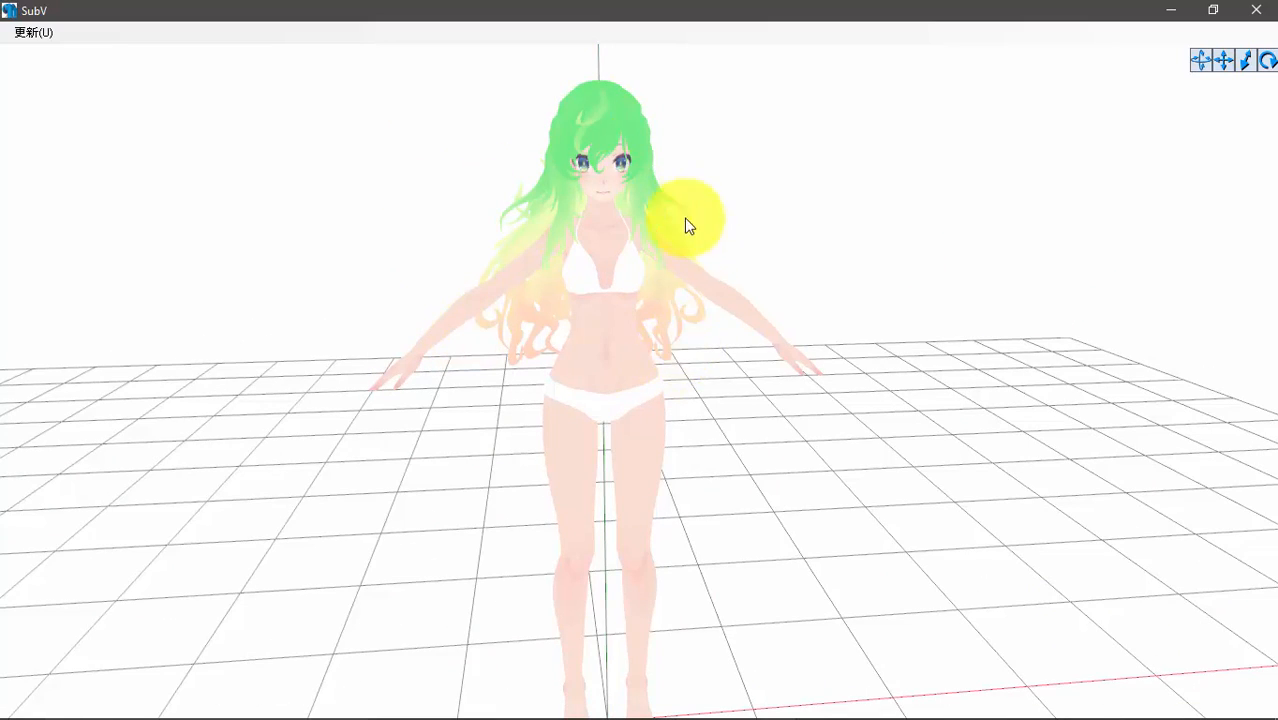
pyautogui.moveTo(688, 225); pyautogui.dragTo(630, 250)
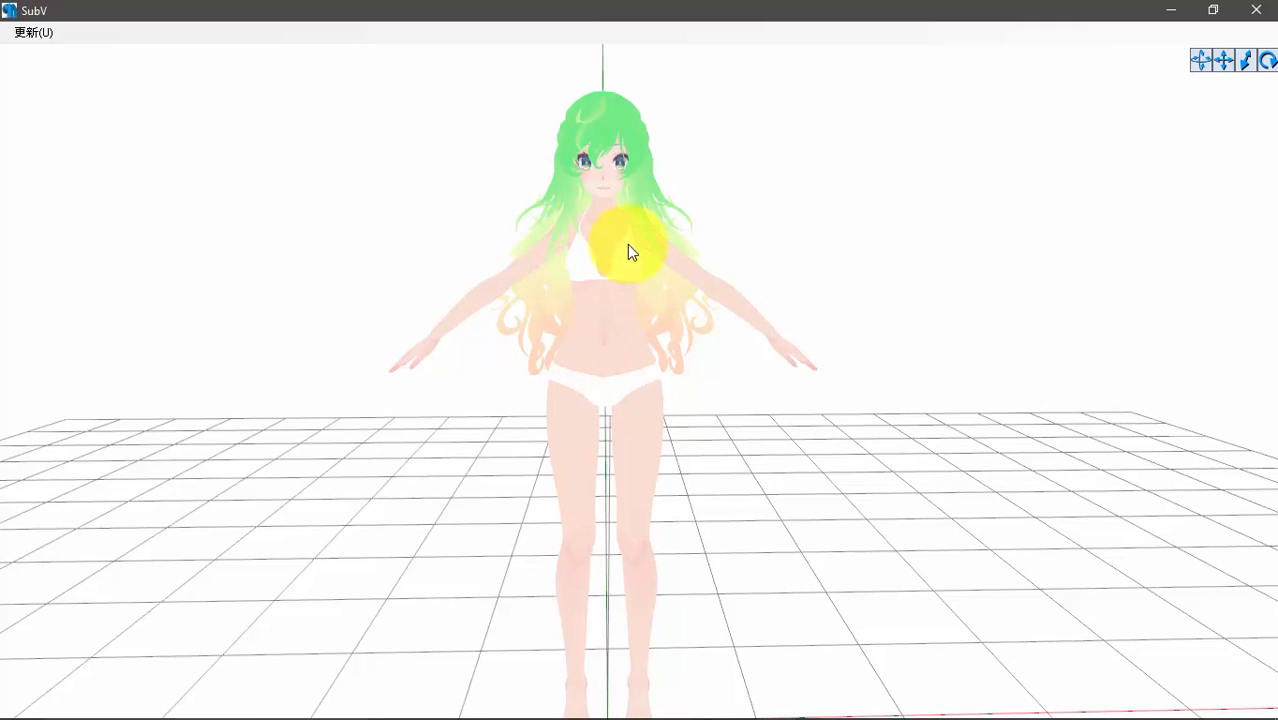
# Step: Delete 3.png from the MODEL folder
pyautogui.moveTo(824, 712)
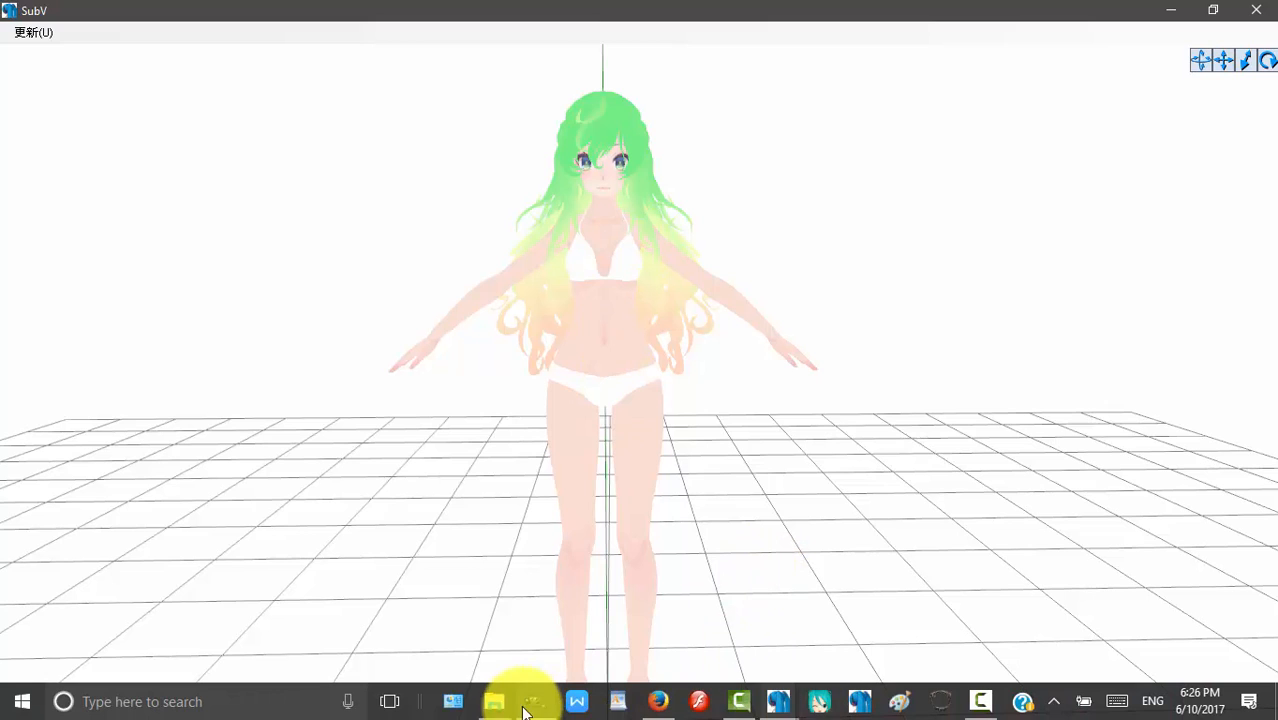
pyautogui.click(492, 700)
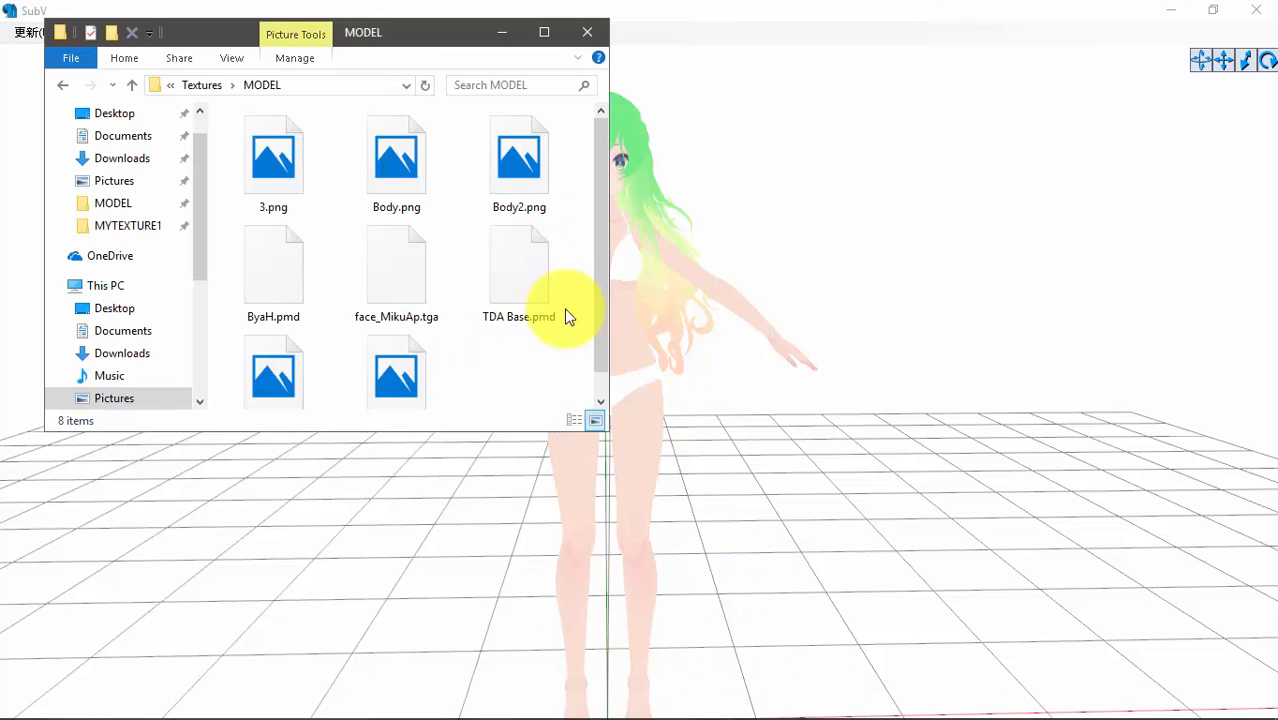
pyautogui.click(268, 160)
pyautogui.rightClick(272, 163)
pyautogui.click(48, 657)
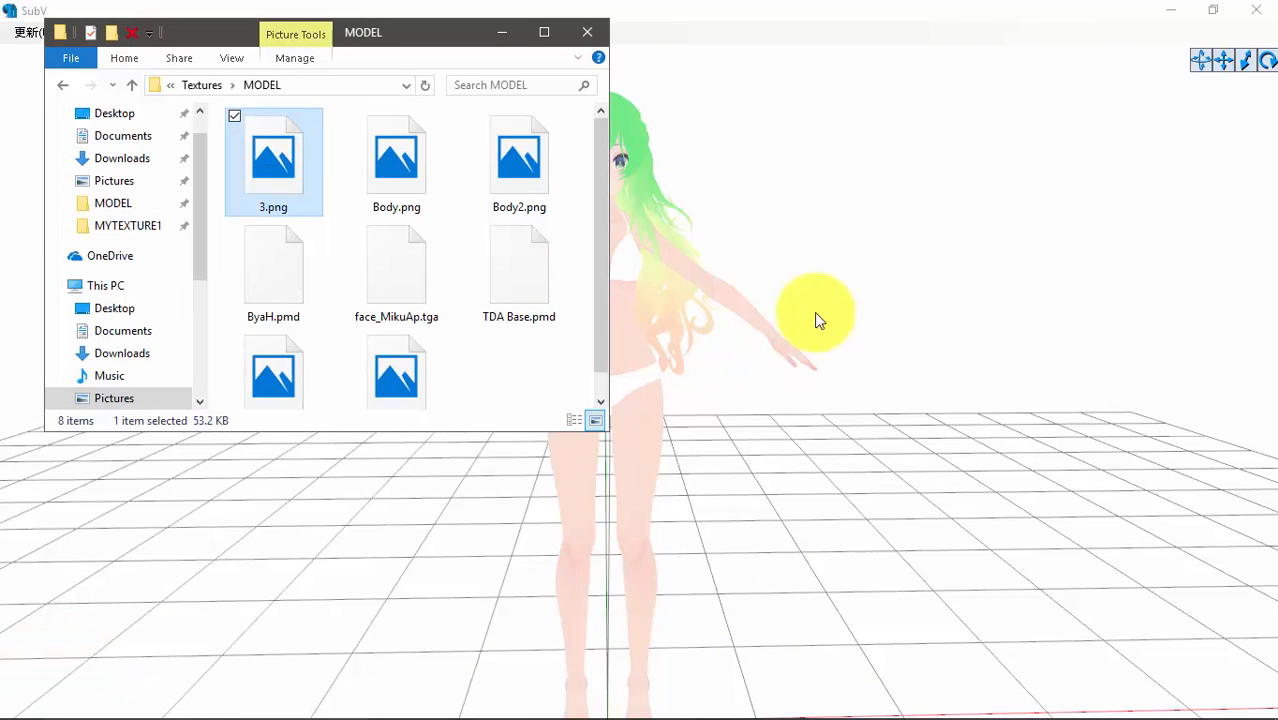
# Step: View 5.png from the MYTEXTURE5 folder in GIMP and close it
pyautogui.moveTo(690, 716)
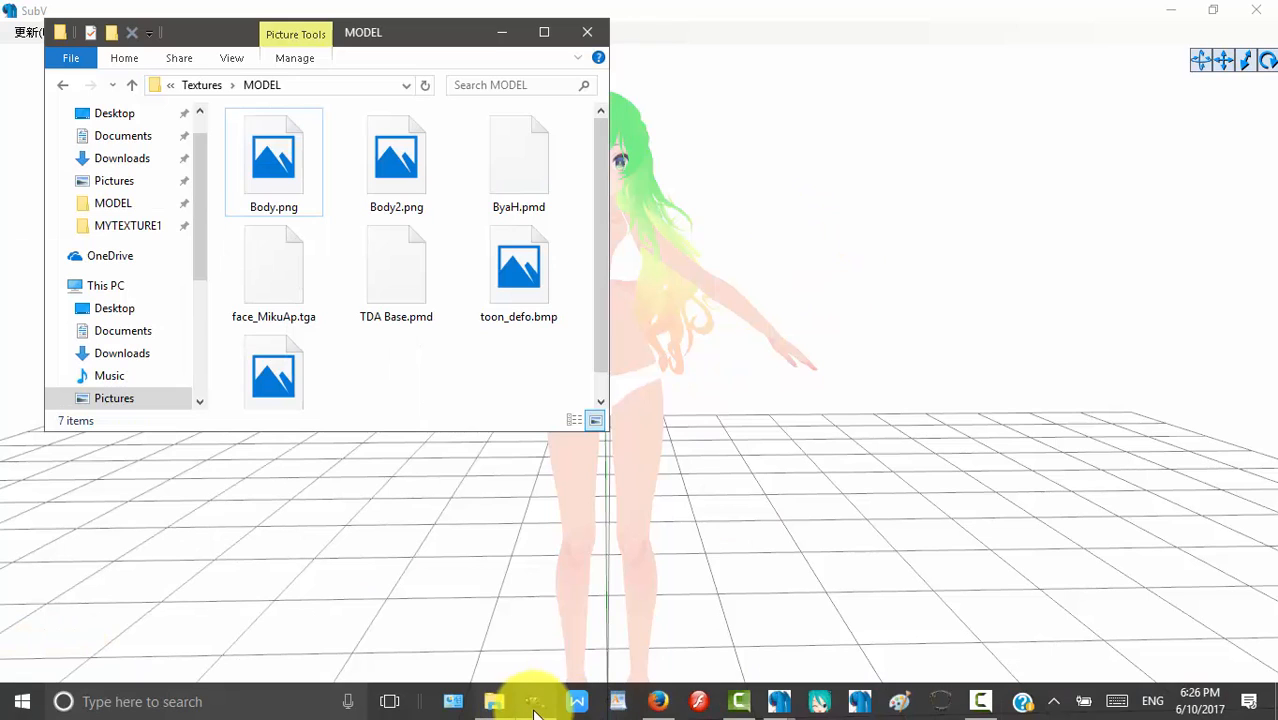
pyautogui.click(535, 701)
pyautogui.click(492, 700)
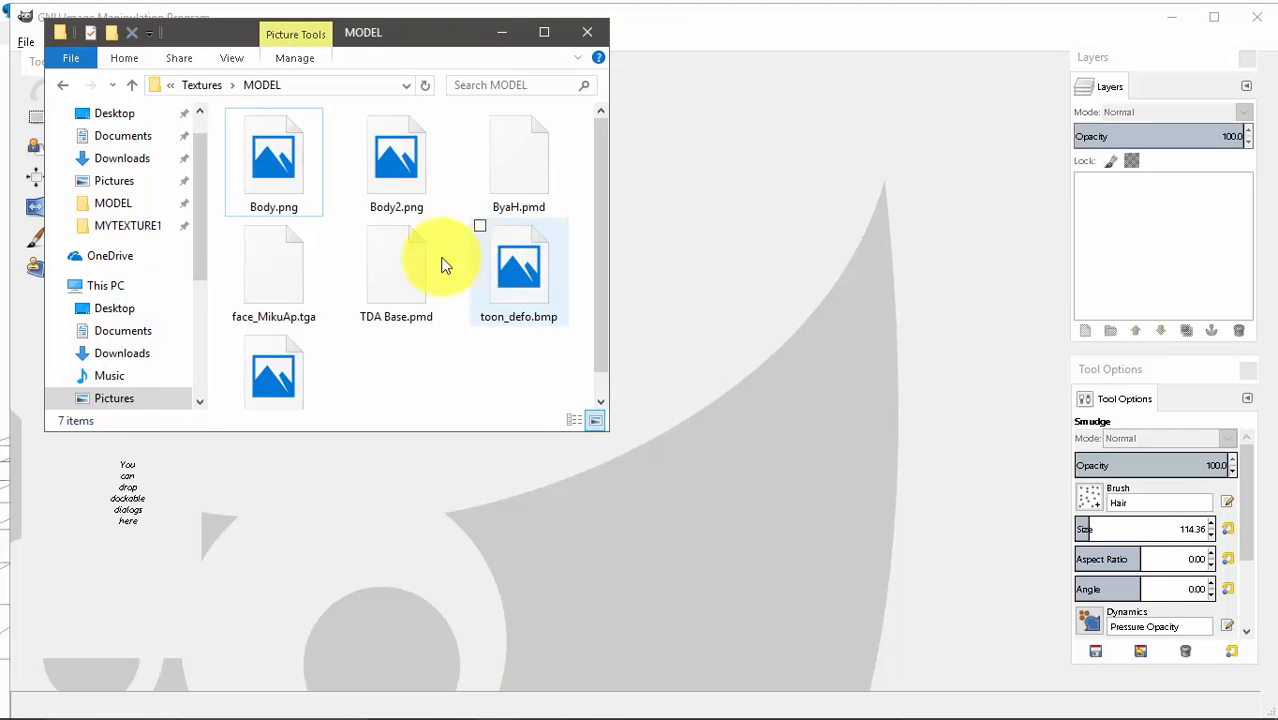
pyautogui.click(57, 86)
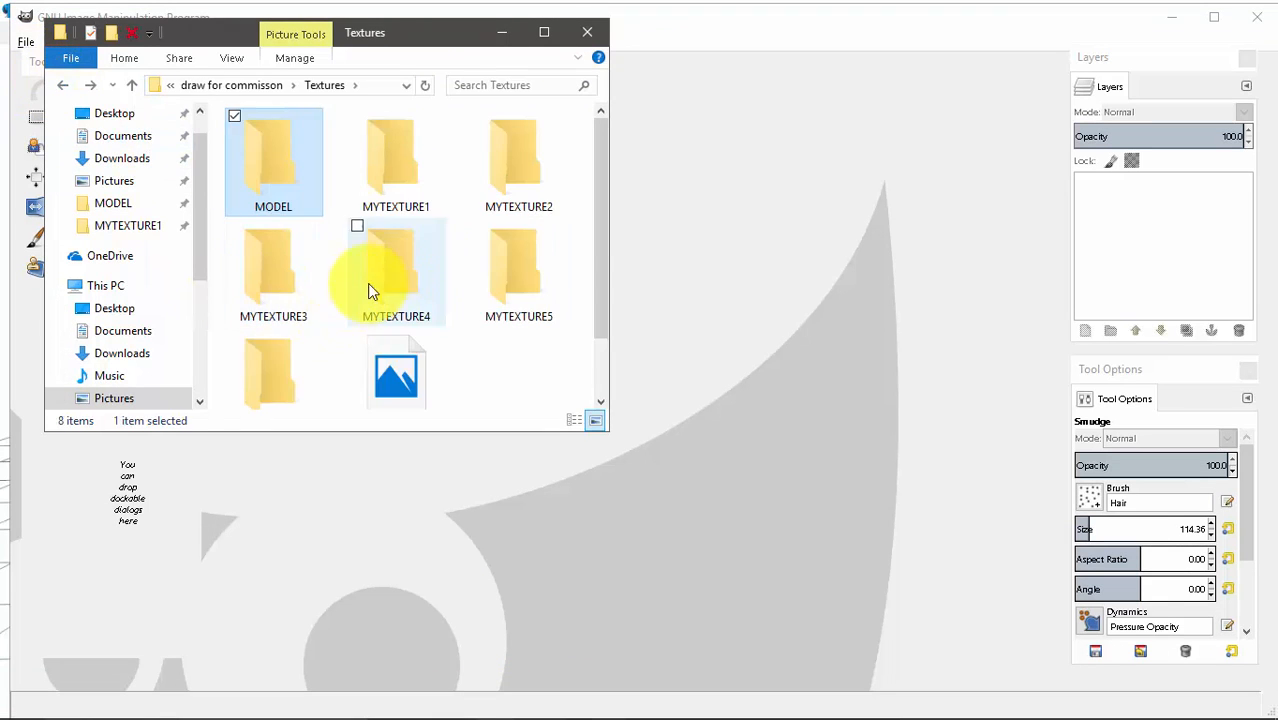
pyautogui.doubleClick(495, 304)
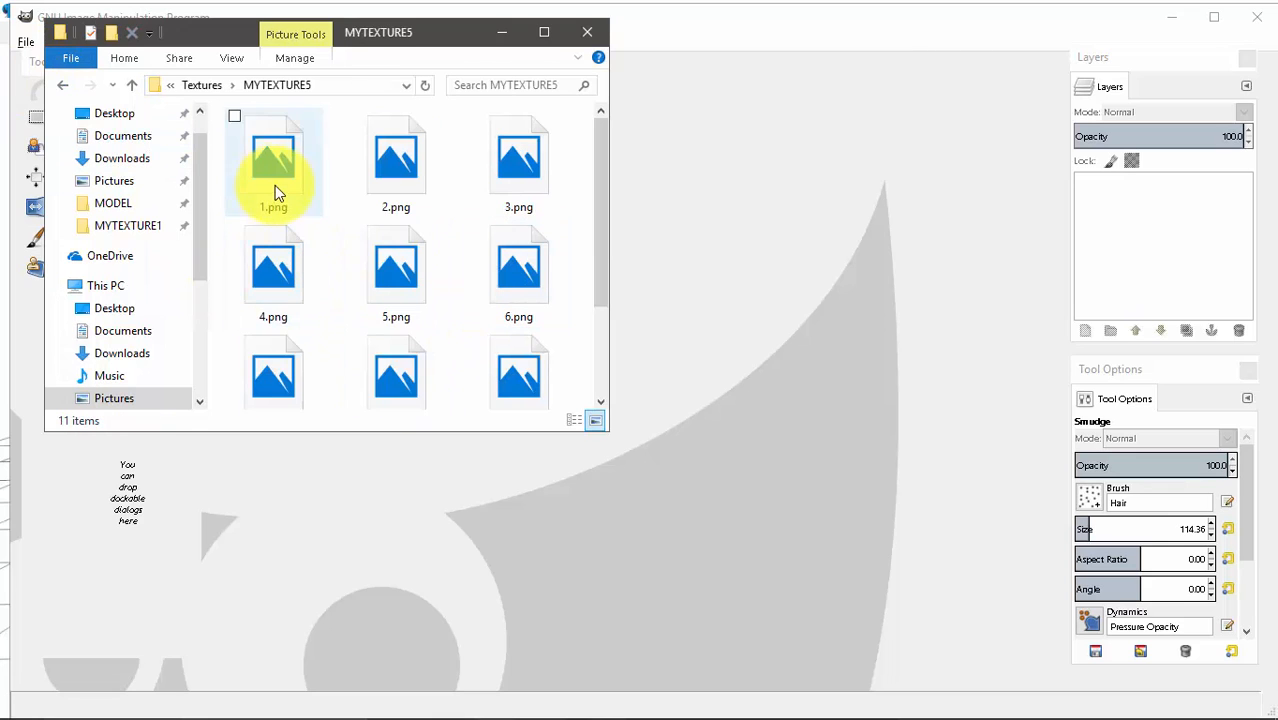
pyautogui.click(392, 295)
pyautogui.moveTo(500, 300); pyautogui.dragTo(857, 330)
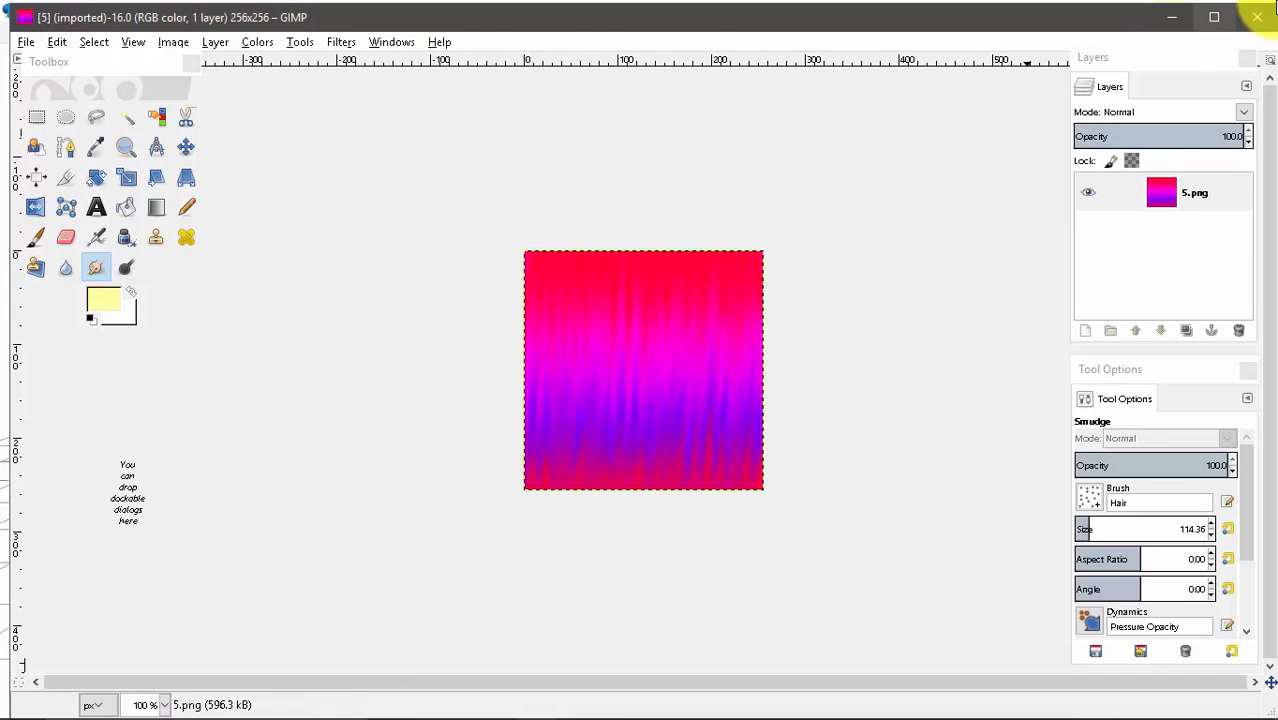
pyautogui.click(1257, 17)
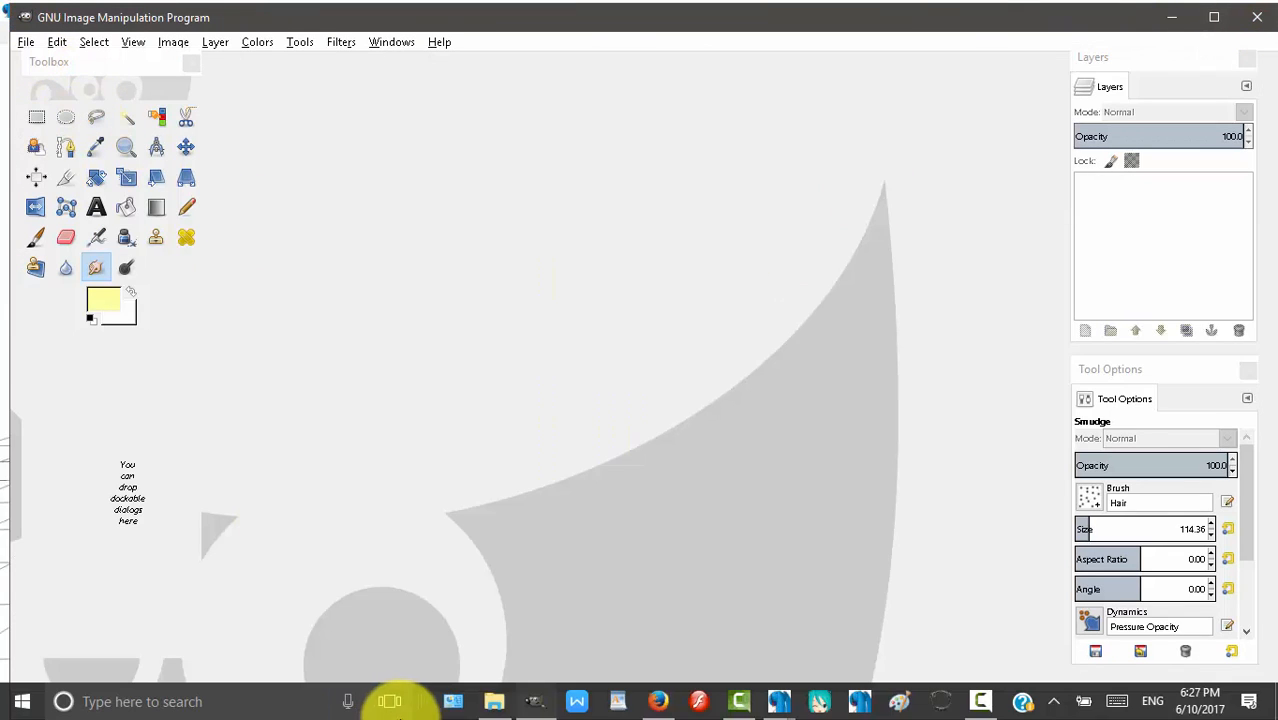
# Step: Open 9.png from the MYTEXTURE5 folder in GIMP and erase its entire canvas with the 2. Hardness 100 brush
pyautogui.click(479, 697)
pyautogui.moveTo(518, 375); pyautogui.dragTo(766, 414)
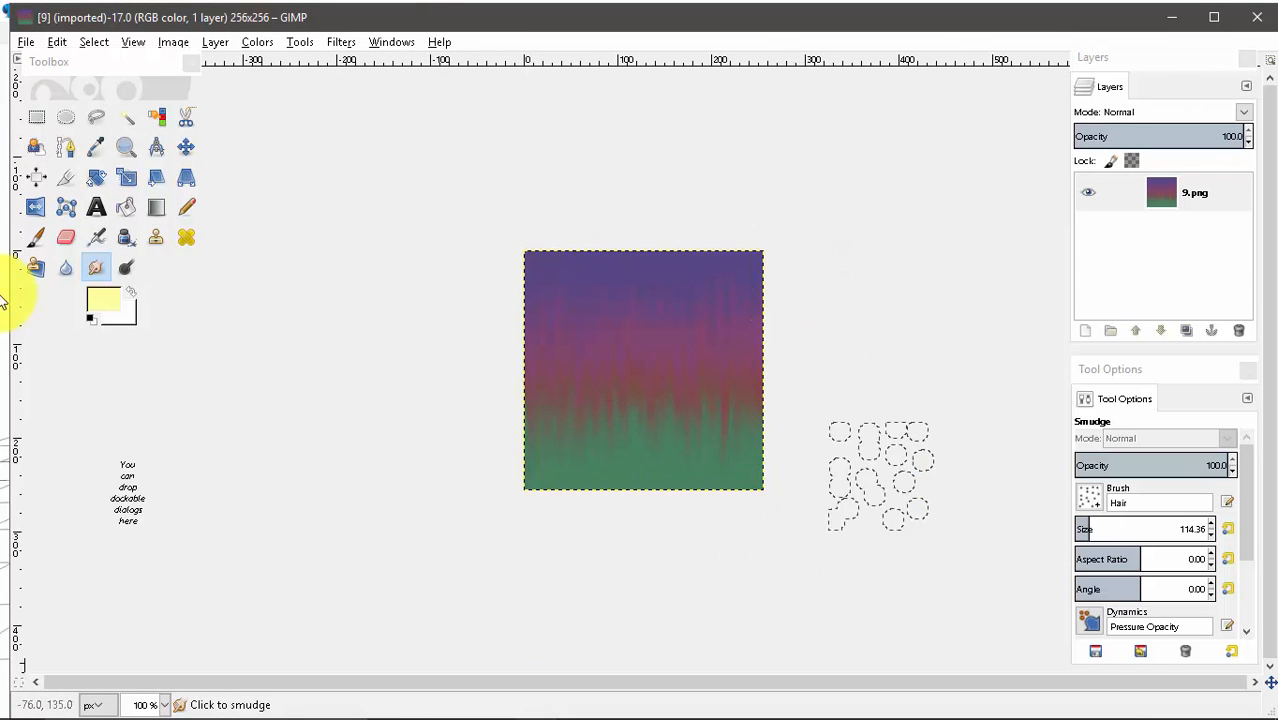
pyautogui.click(70, 240)
pyautogui.click(1089, 495)
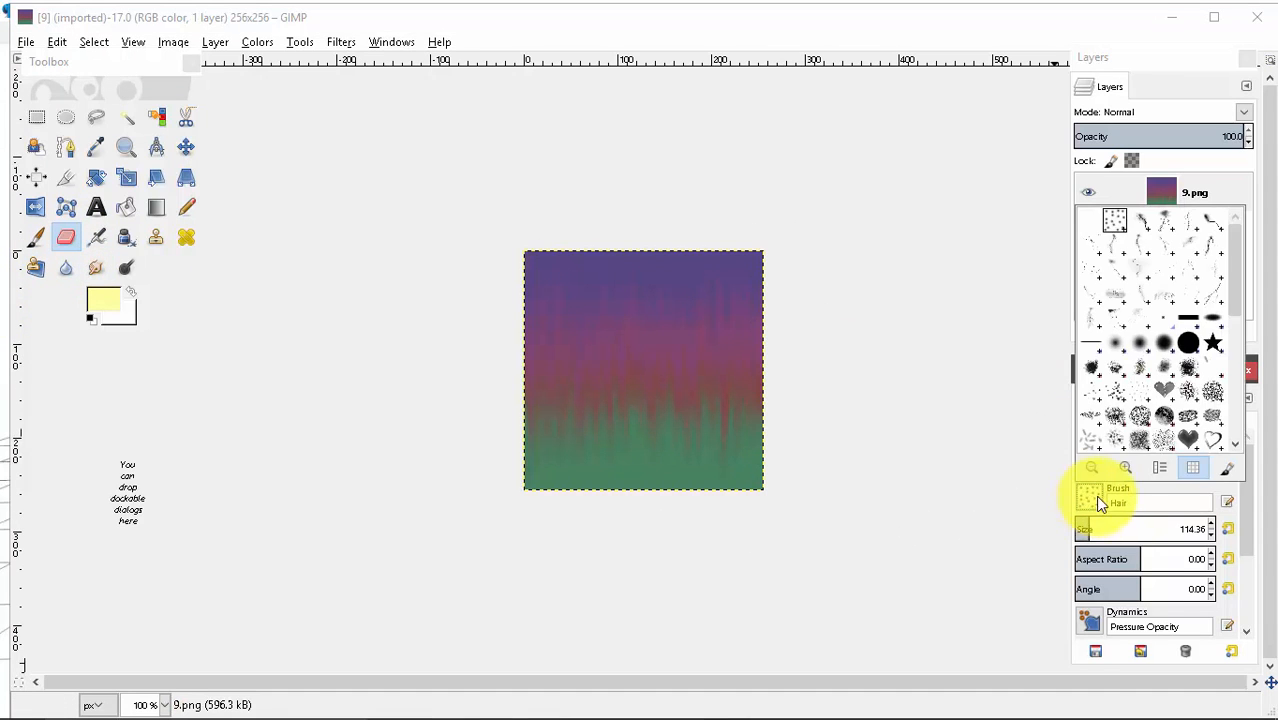
pyautogui.click(1155, 337)
pyautogui.moveTo(912, 282); pyautogui.dragTo(300, 282)
pyautogui.moveTo(267, 352)
pyautogui.mouseDown()
pyautogui.moveTo(143, 442)
pyautogui.moveTo(8, 313)
pyautogui.mouseUp()
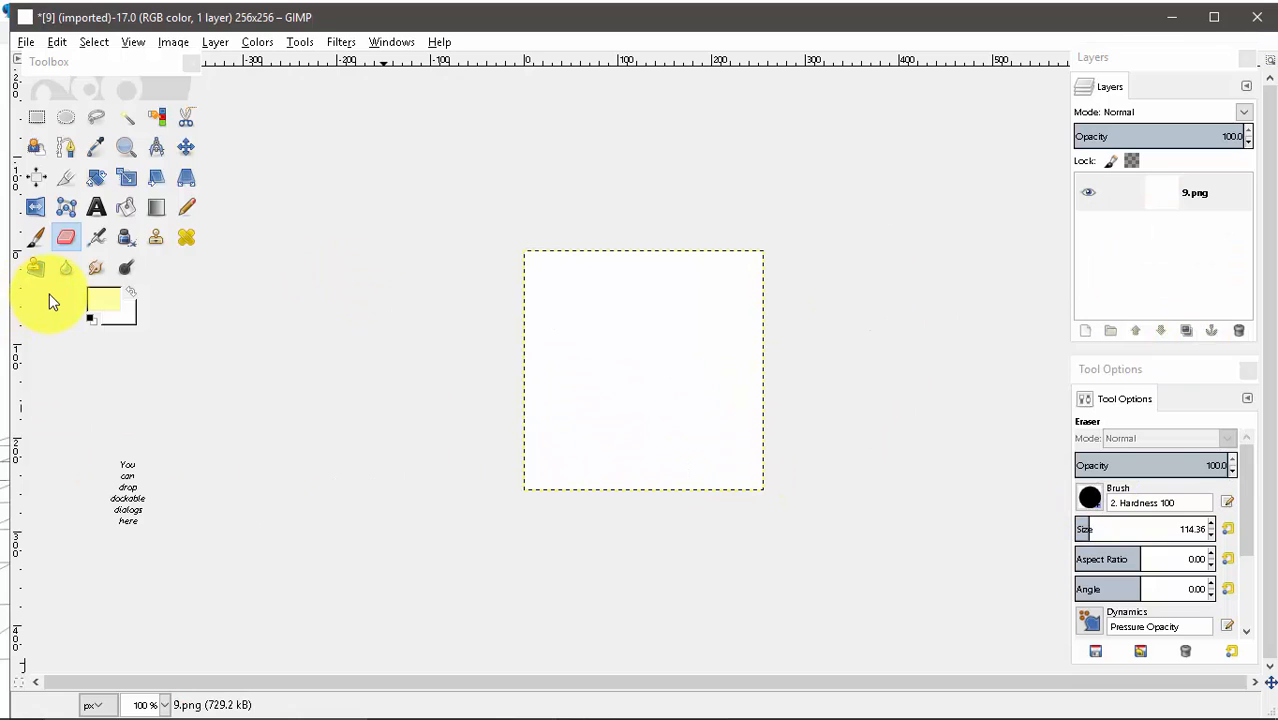
# Step: Paint a light pink band across the upper third of 9.png with the 2. Block 01 paintbrush at size 326.91
pyautogui.click(91, 288)
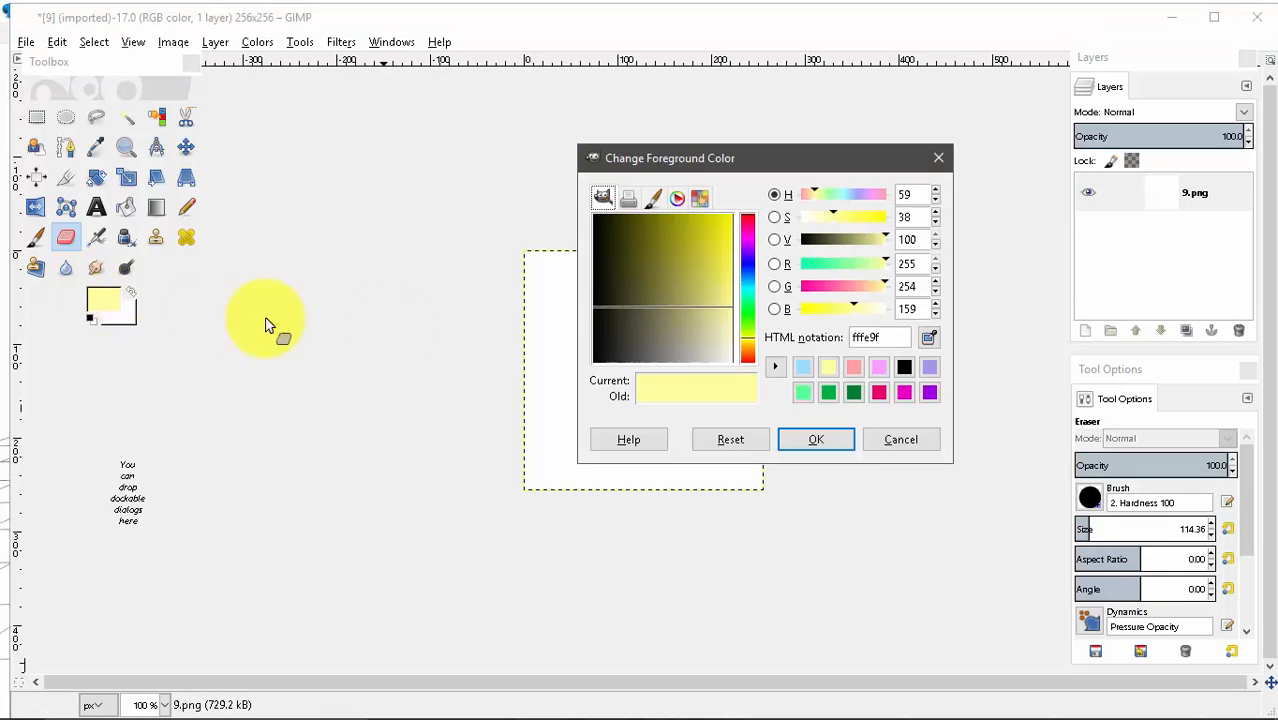
pyautogui.moveTo(751, 337); pyautogui.dragTo(758, 237)
pyautogui.click(816, 439)
pyautogui.click(35, 237)
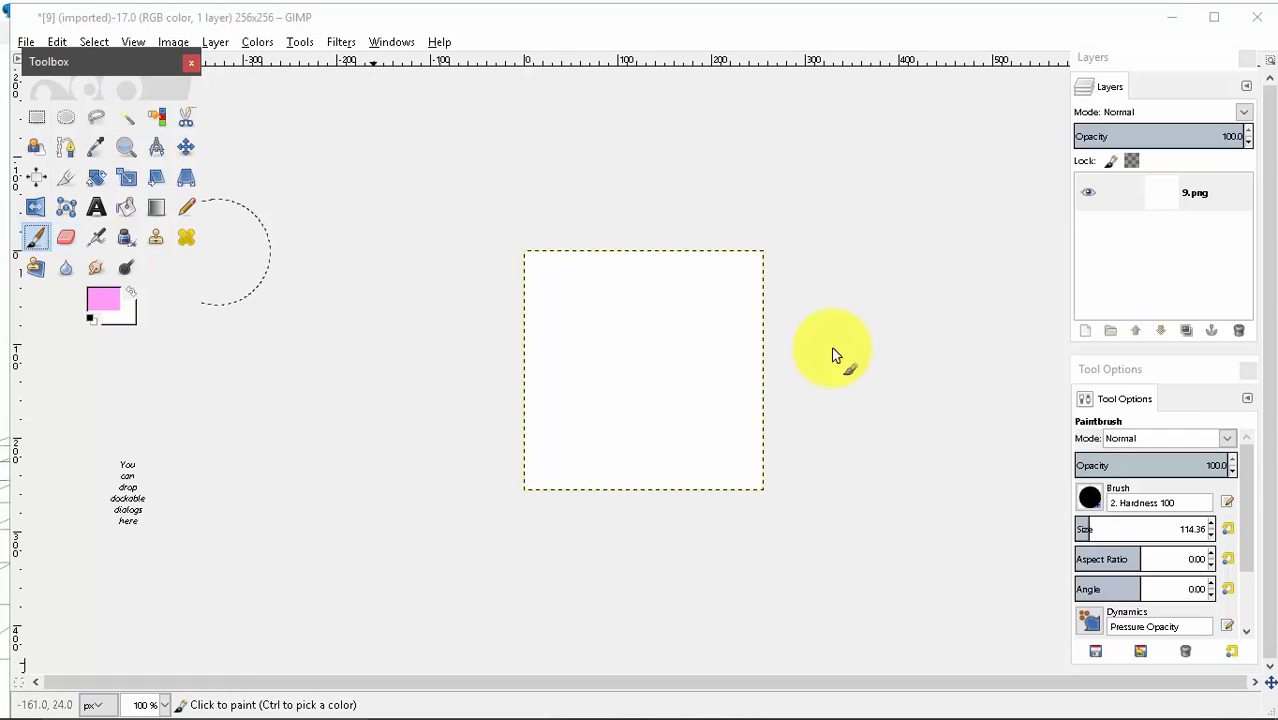
pyautogui.click(1090, 497)
pyautogui.click(1185, 301)
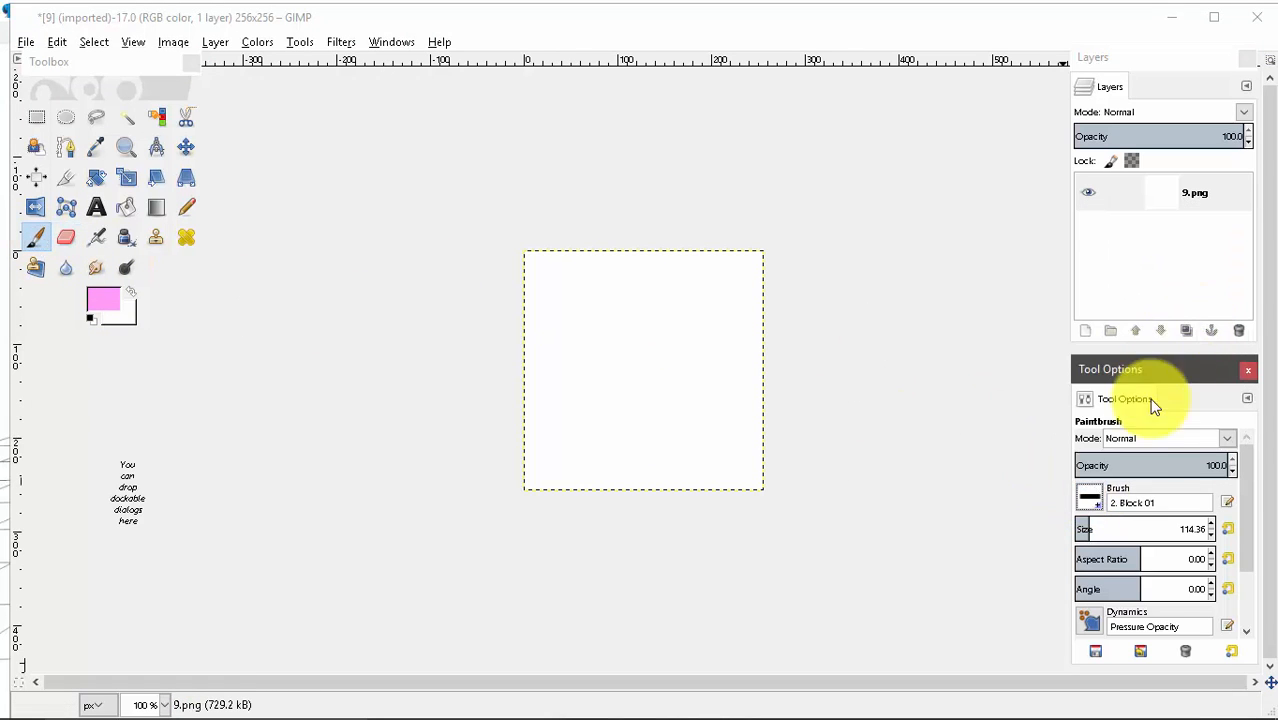
pyautogui.click(1109, 529)
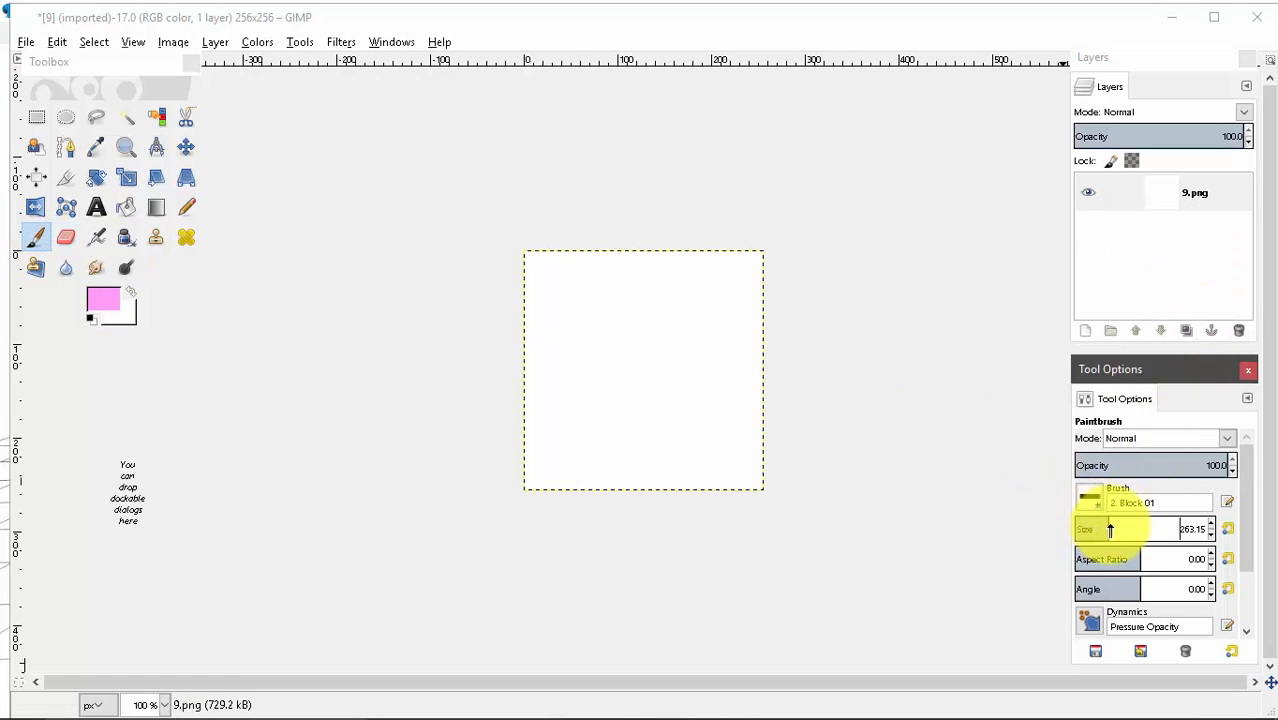
pyautogui.click(648, 280)
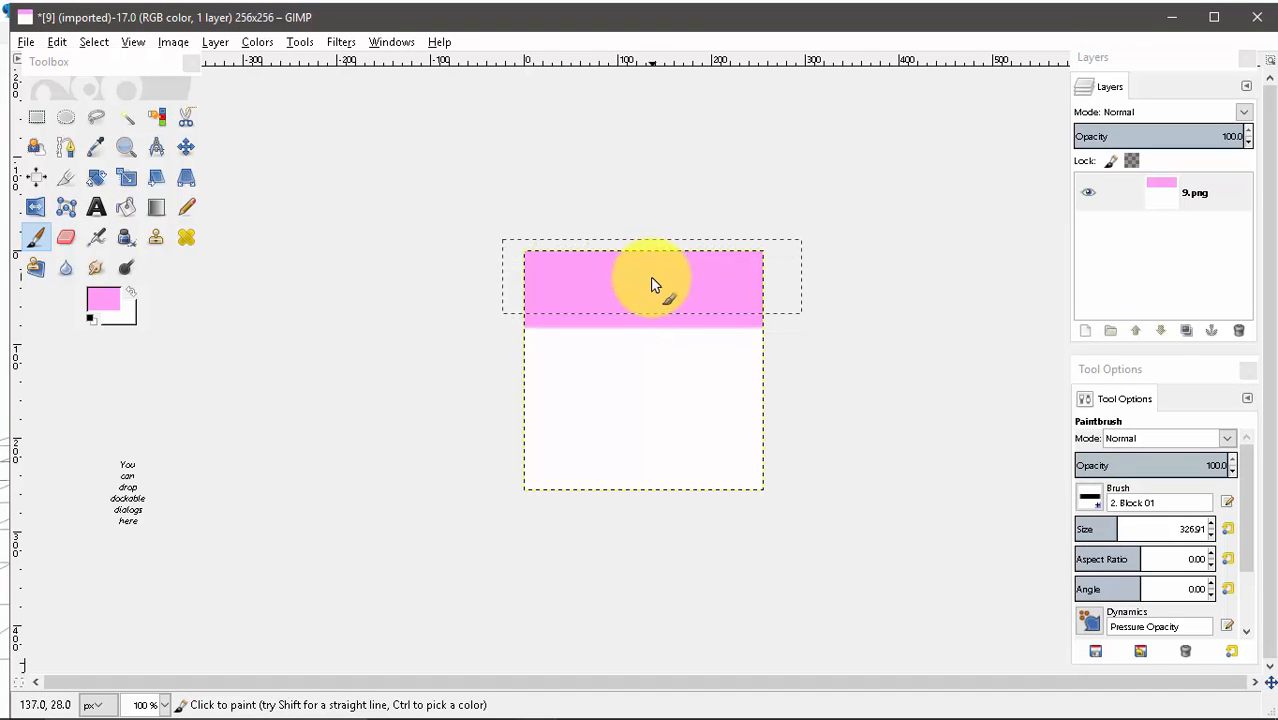
# Step: Set the foreground colour to light purple c89fff and paint a band directly below the pink one
pyautogui.click(88, 302)
pyautogui.click(748, 289)
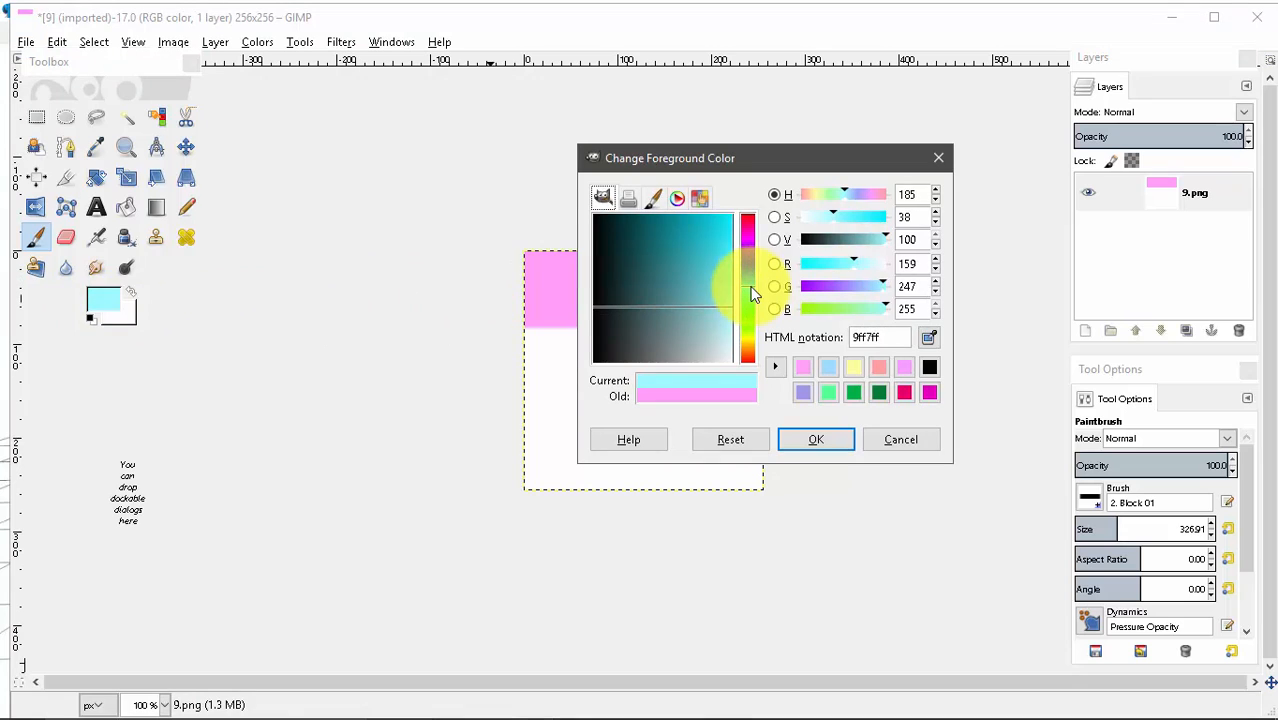
pyautogui.click(750, 258)
pyautogui.click(816, 439)
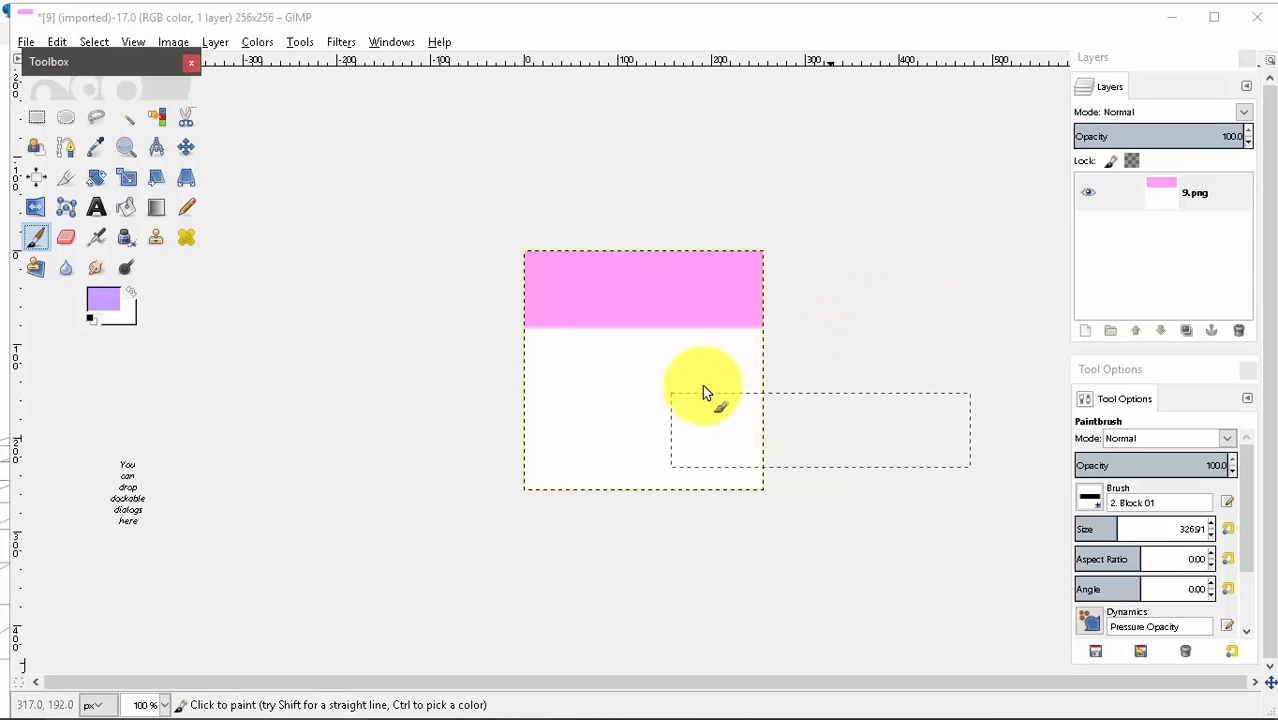
pyautogui.click(658, 360)
# Step: Set the foreground colour to light blue 9ff0ff and paint a band directly below the purple one
pyautogui.click(87, 301)
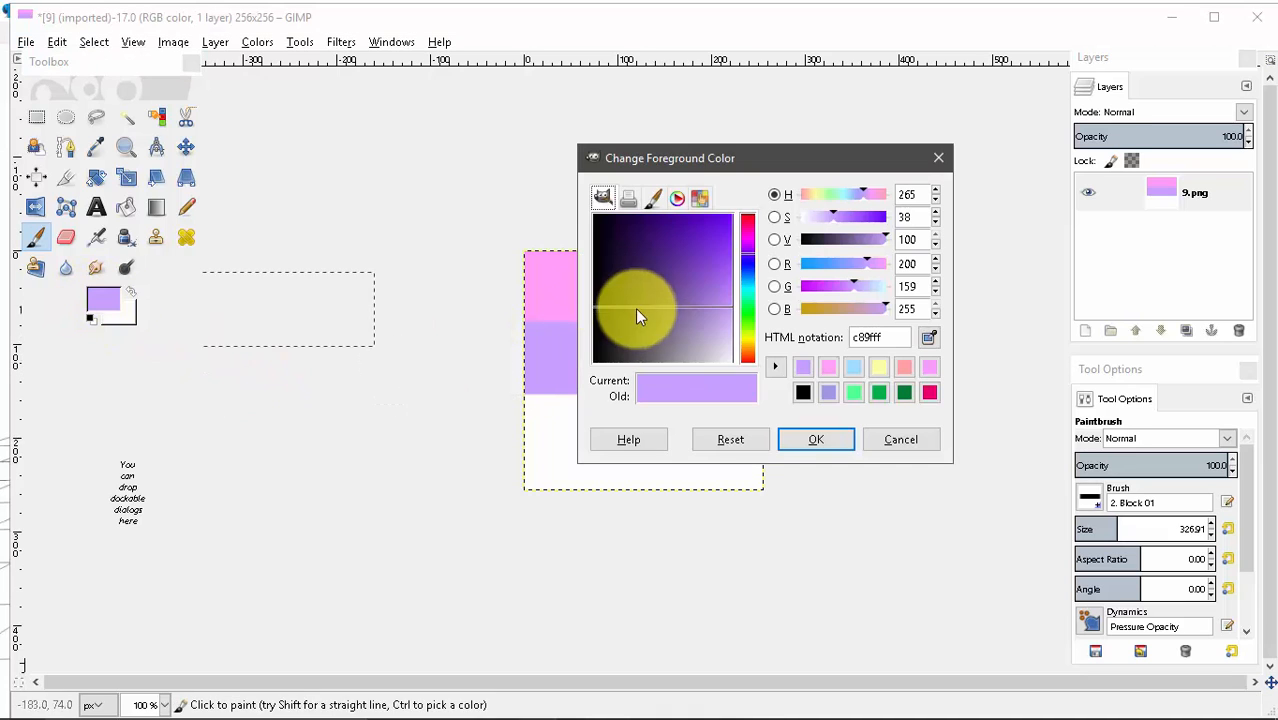
pyautogui.click(751, 271)
pyautogui.moveTo(753, 267); pyautogui.dragTo(757, 286)
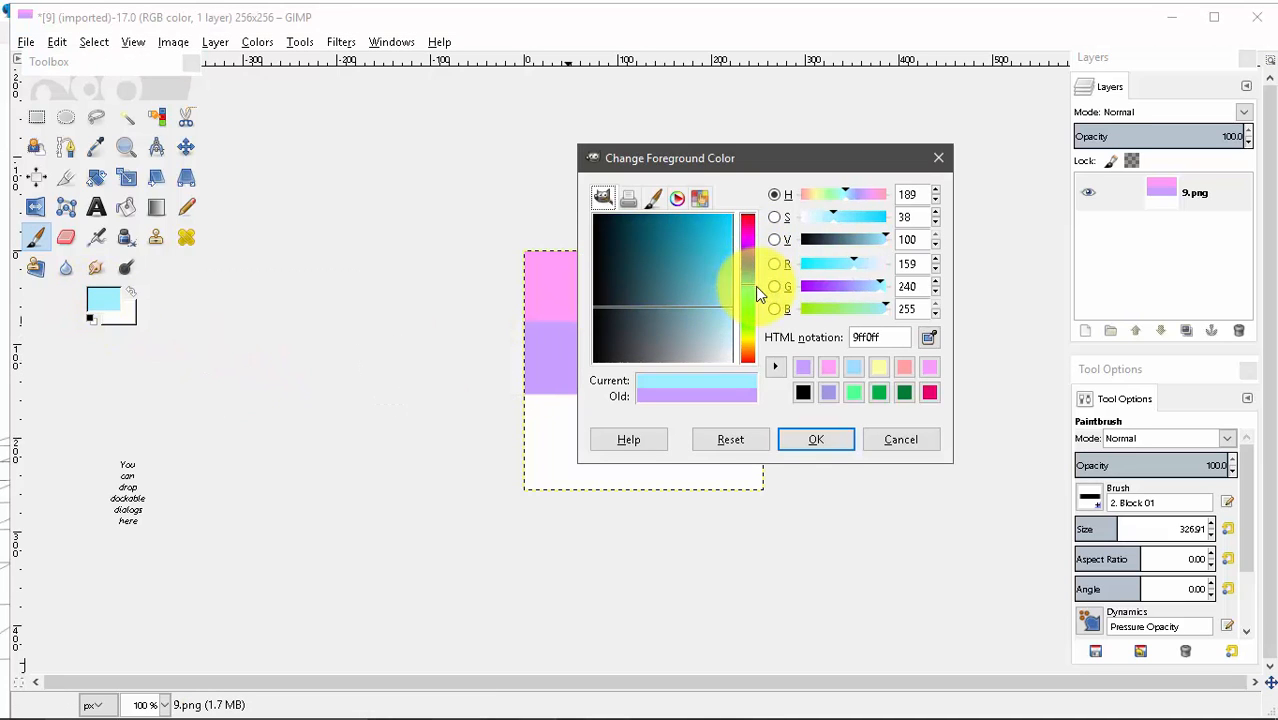
pyautogui.click(831, 446)
pyautogui.click(657, 425)
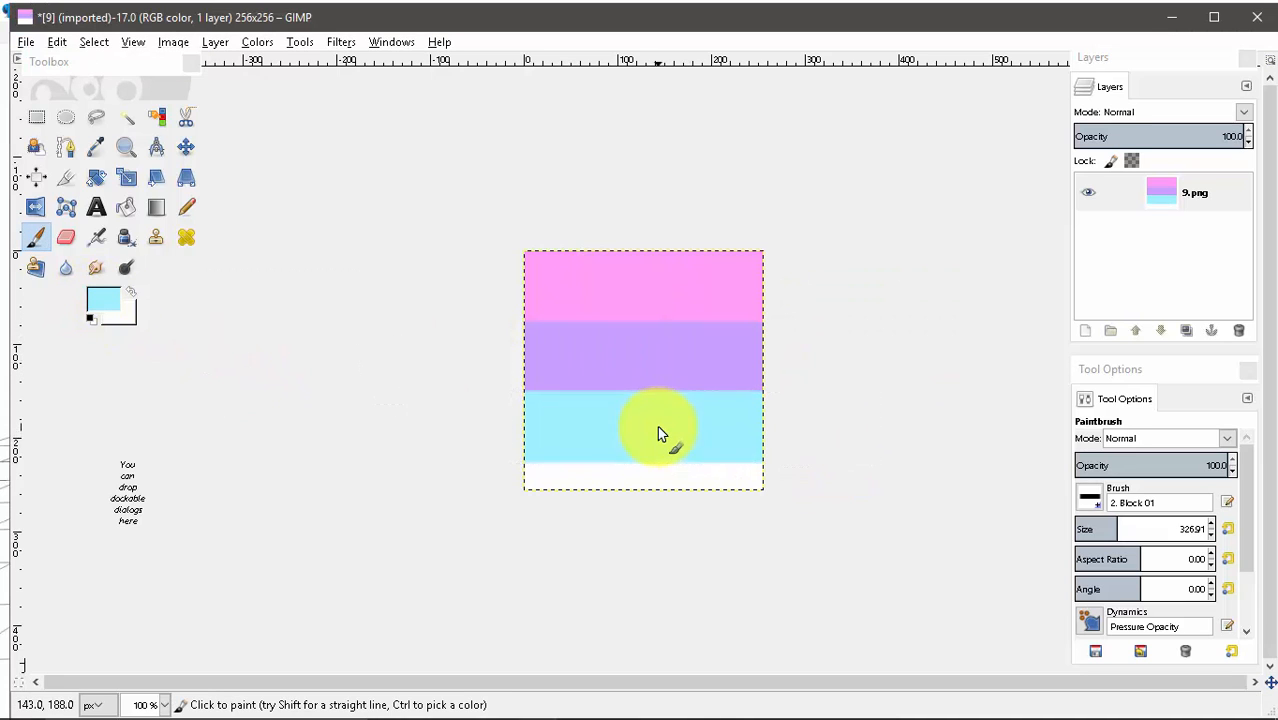
# Step: Set the foreground colour to mint green and paint a band over the remaining white bottom plus a thin strip along the image's top edge
pyautogui.click(139, 314)
pyautogui.click(748, 287)
pyautogui.click(752, 305)
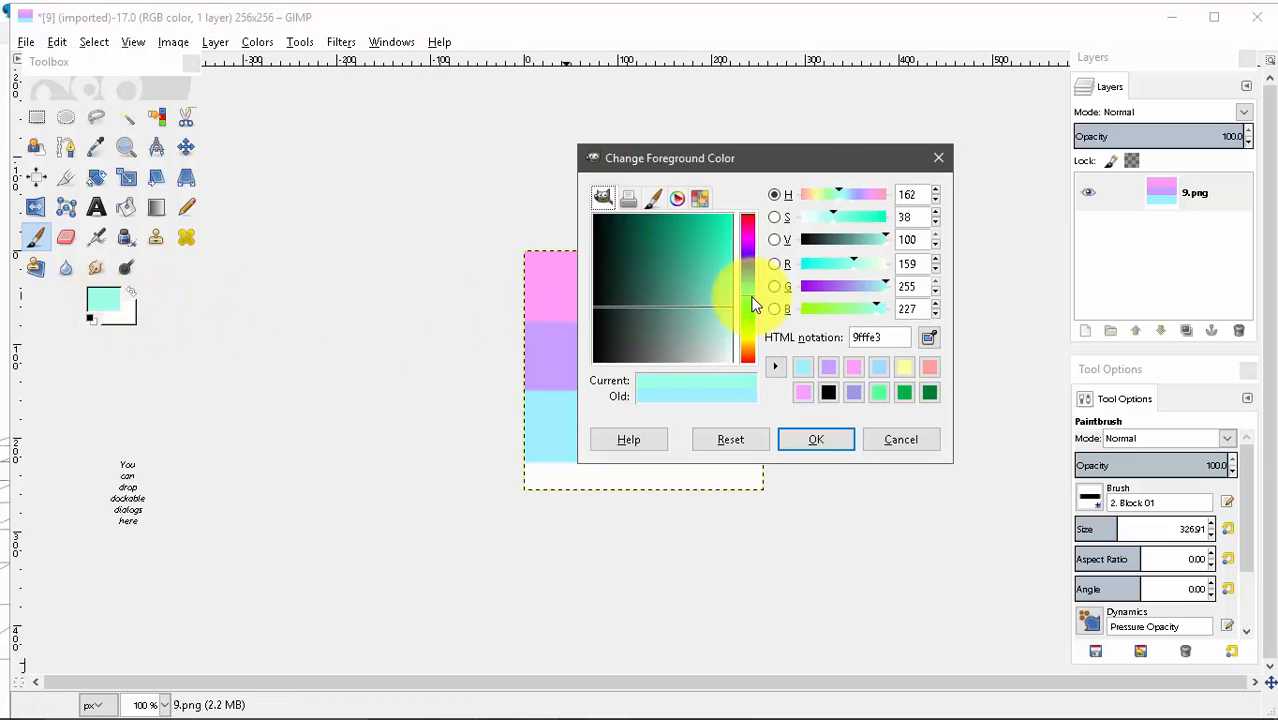
pyautogui.click(816, 439)
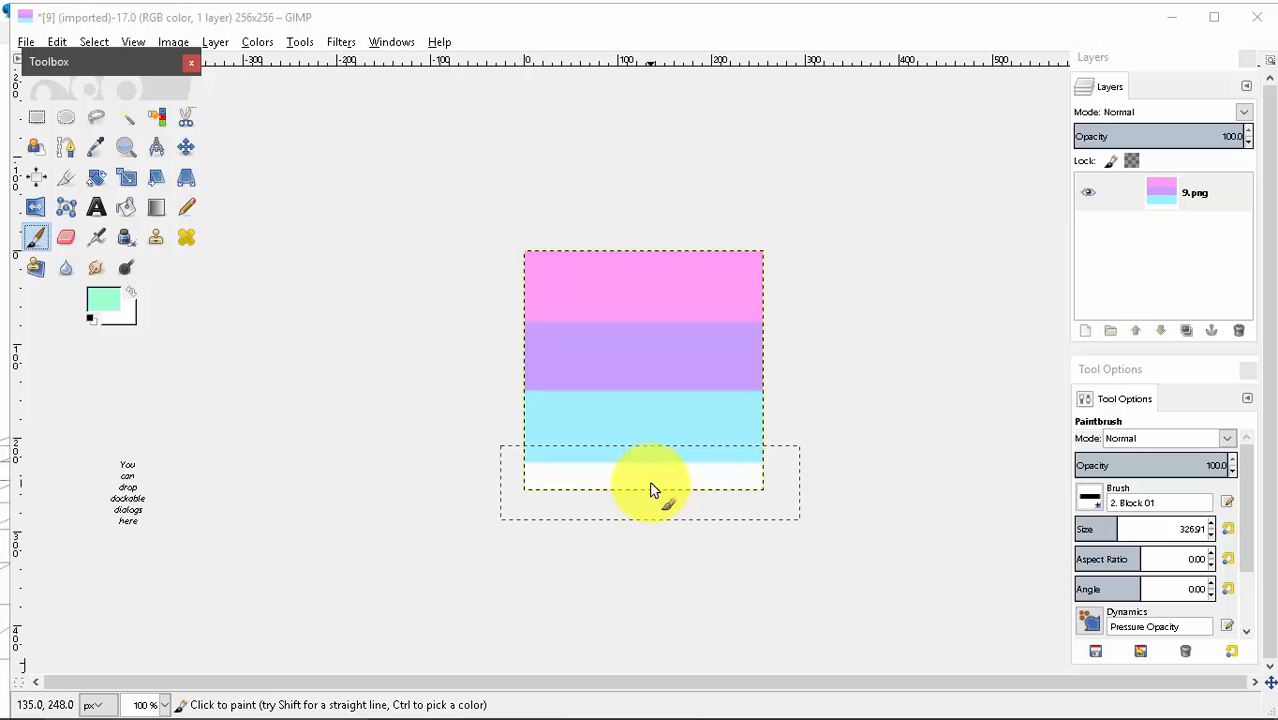
pyautogui.click(650, 490)
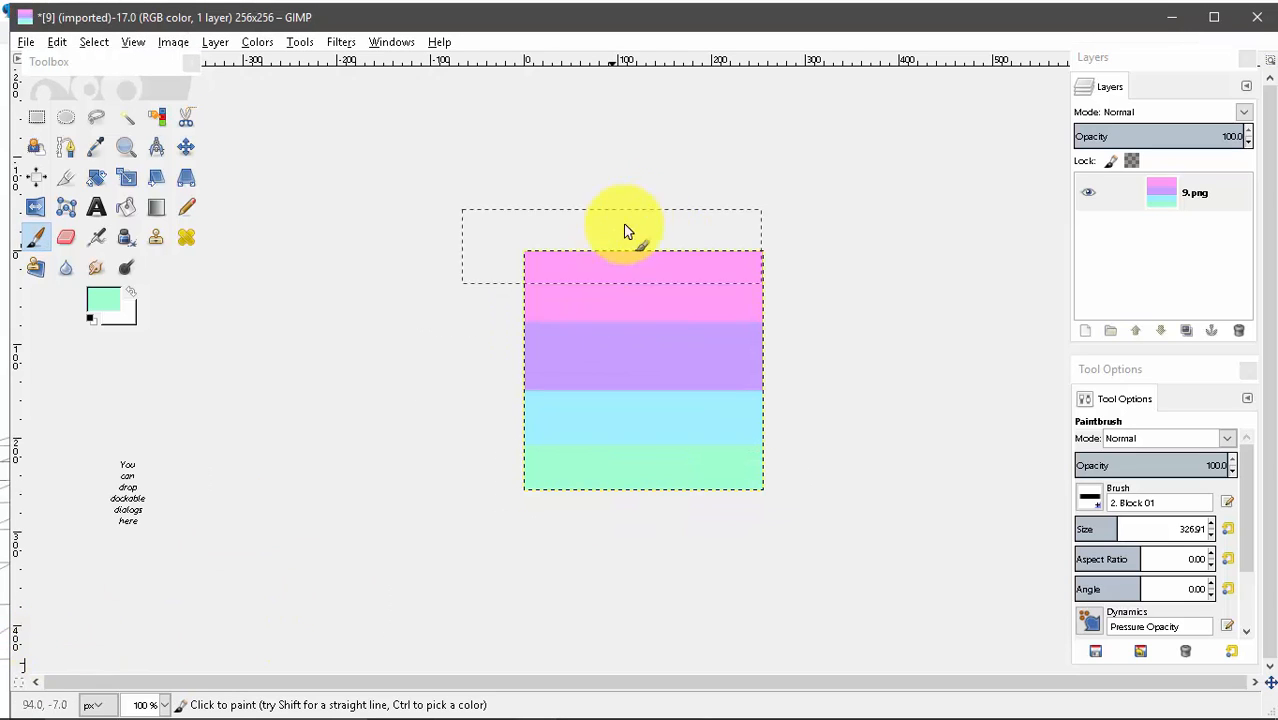
pyautogui.click(655, 235)
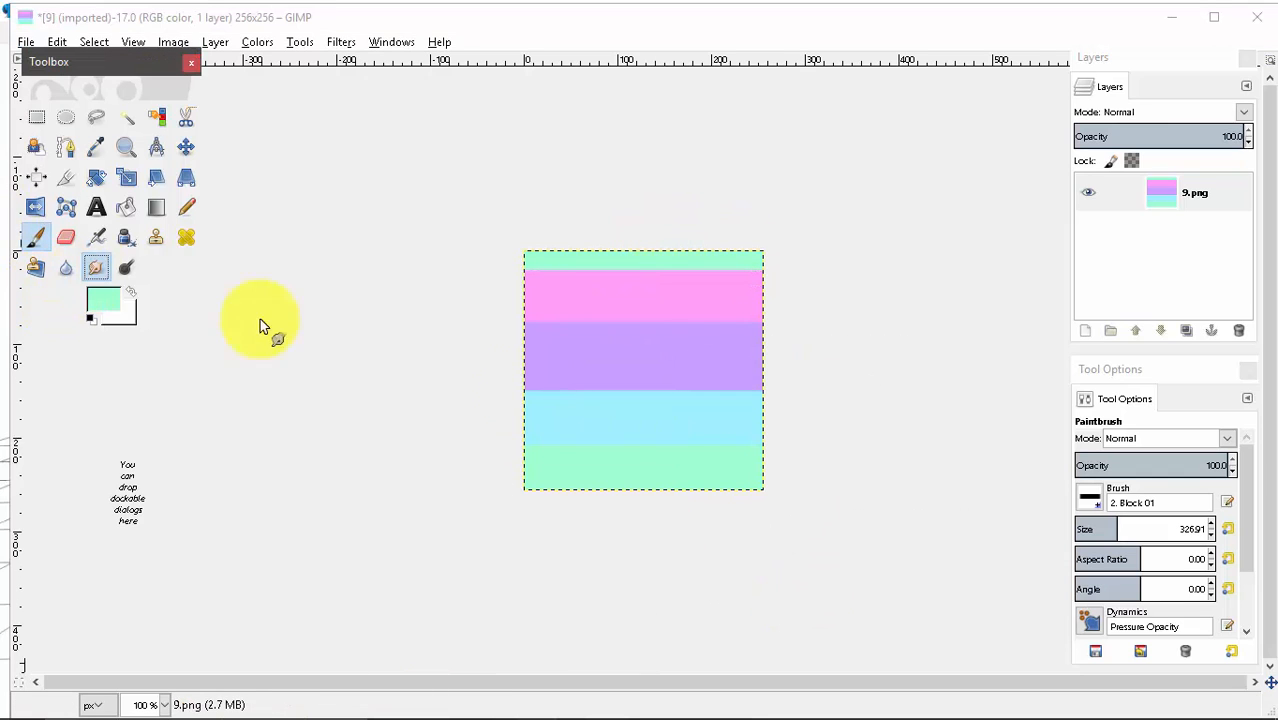
# Step: Smudge all the colour bands vertically into hair-like streaks with the Hair brush at size 114.36
pyautogui.click(1090, 497)
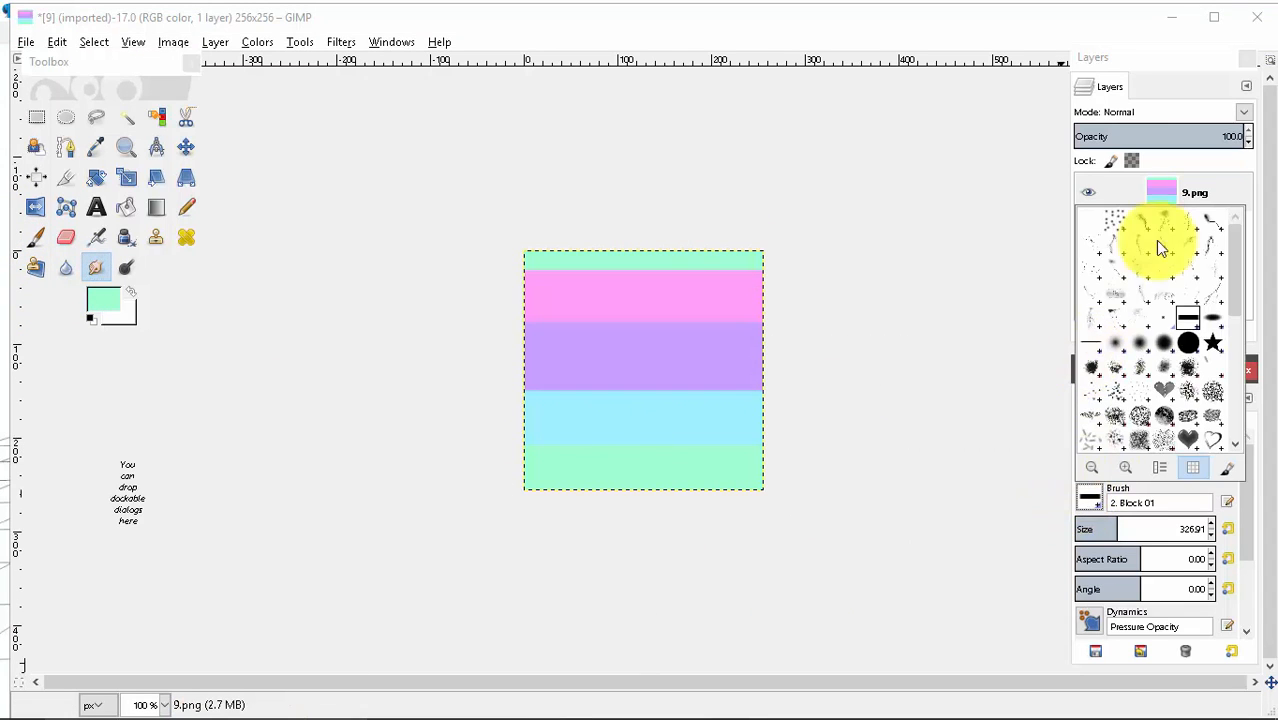
pyautogui.click(1117, 222)
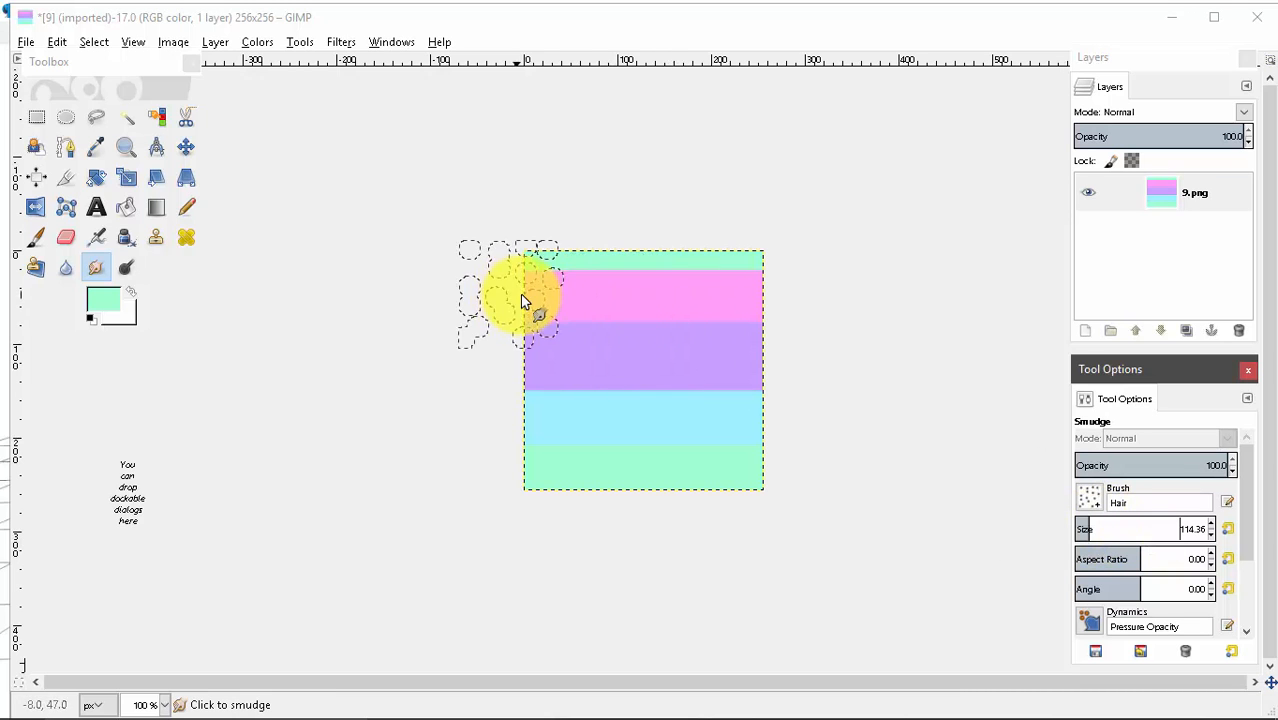
pyautogui.moveTo(547, 197)
pyautogui.mouseDown()
pyautogui.moveTo(579, 360)
pyautogui.moveTo(534, 394)
pyautogui.moveTo(608, 690)
pyautogui.moveTo(625, 190)
pyautogui.moveTo(699, 698)
pyautogui.moveTo(748, 228)
pyautogui.moveTo(736, 613)
pyautogui.moveTo(648, 243)
pyautogui.moveTo(621, 484)
pyautogui.moveTo(684, 171)
pyautogui.mouseUp()
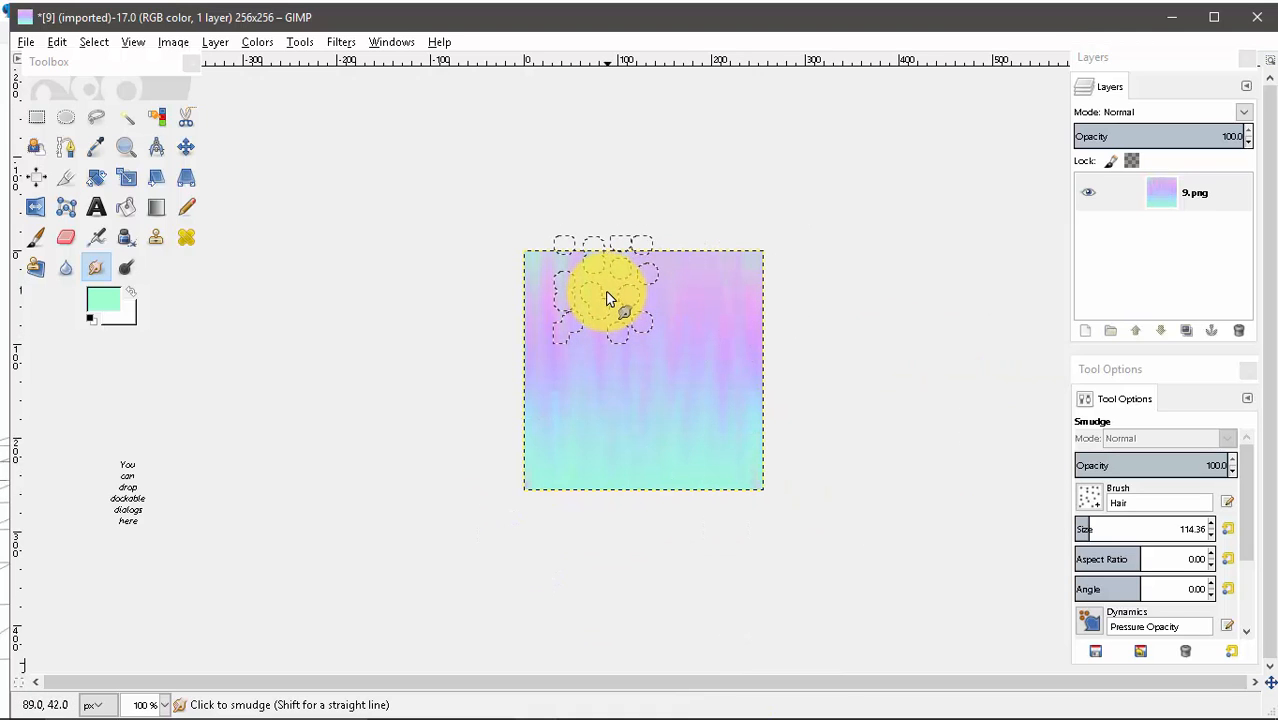
# Step: Erase the whole canvas of 9.png and close the image without saving
pyautogui.click(65, 237)
pyautogui.moveTo(630, 258)
pyautogui.mouseDown()
pyautogui.moveTo(650, 274)
pyautogui.moveTo(491, 300)
pyautogui.moveTo(676, 456)
pyautogui.moveTo(937, 450)
pyautogui.moveTo(526, 443)
pyautogui.moveTo(555, 334)
pyautogui.moveTo(632, 462)
pyautogui.moveTo(744, 551)
pyautogui.moveTo(765, 277)
pyautogui.moveTo(776, 271)
pyautogui.moveTo(608, 474)
pyautogui.moveTo(847, 531)
pyautogui.mouseUp()
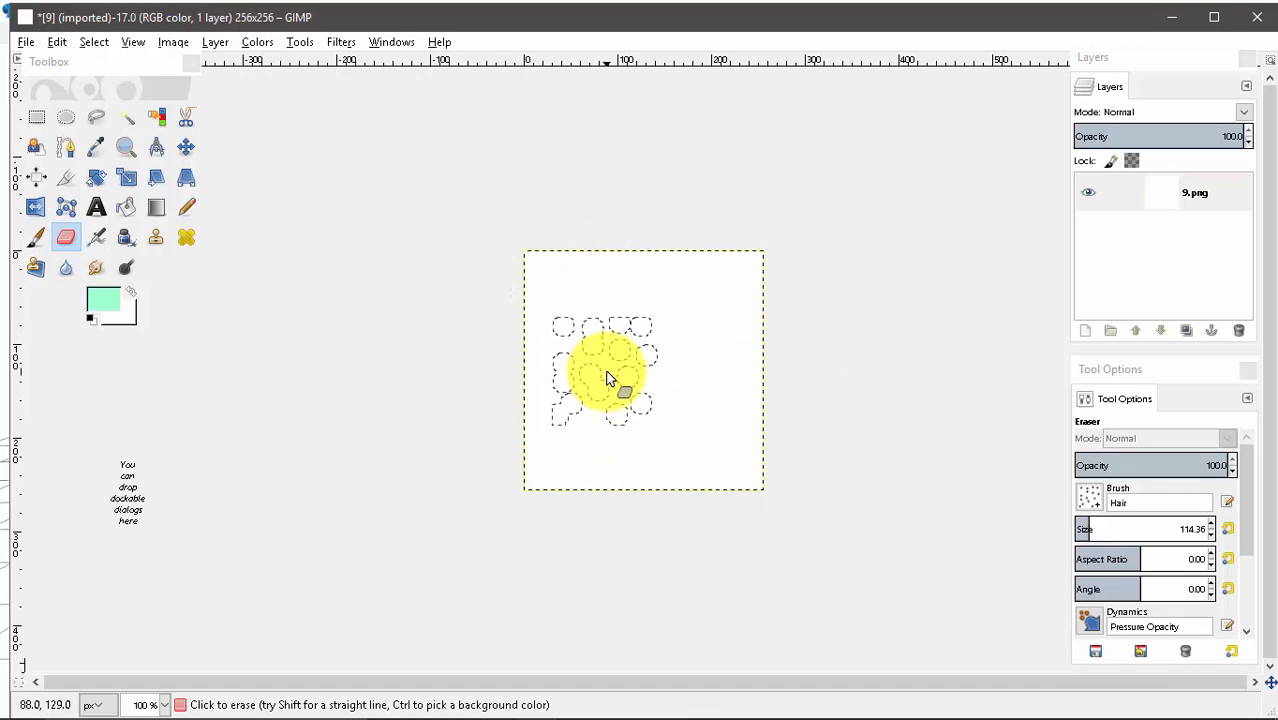
pyautogui.click(1213, 17)
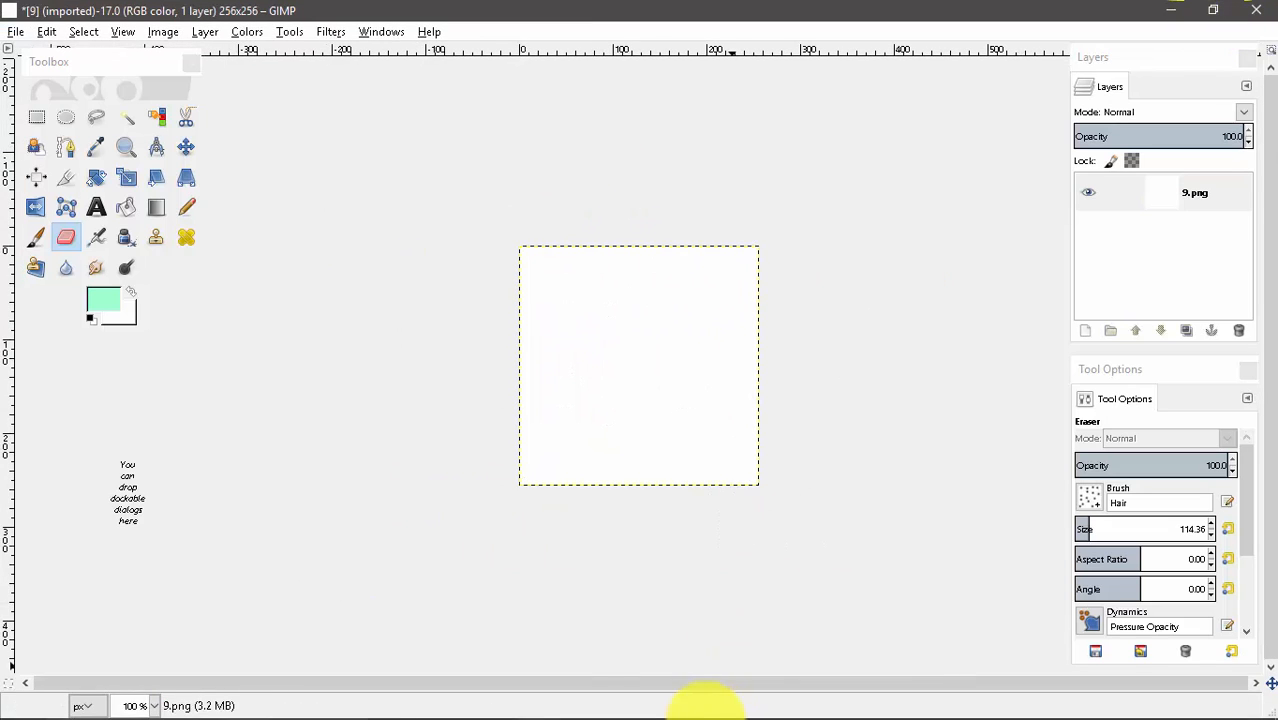
pyautogui.click(1256, 12)
pyautogui.click(636, 463)
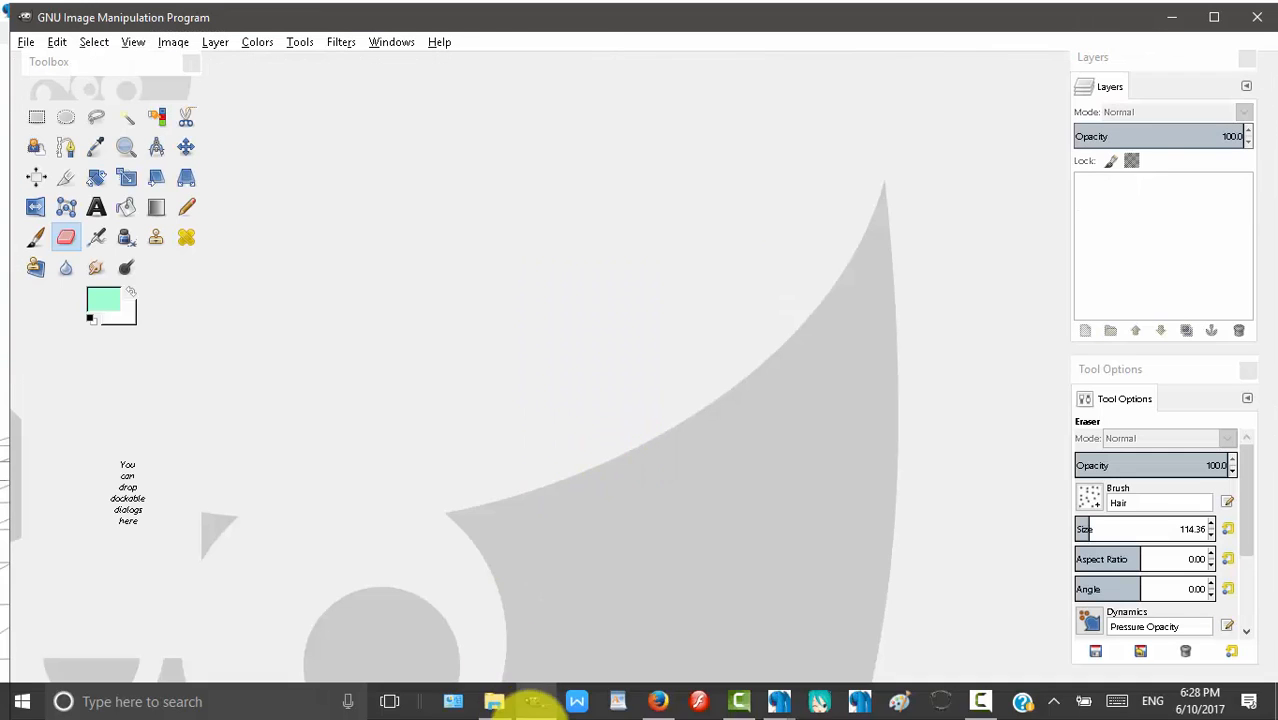
# Step: View 10.png from the MYTEXTURE5 folder in GIMP and close it
pyautogui.click(494, 697)
pyautogui.scroll(-2, 472, 318)
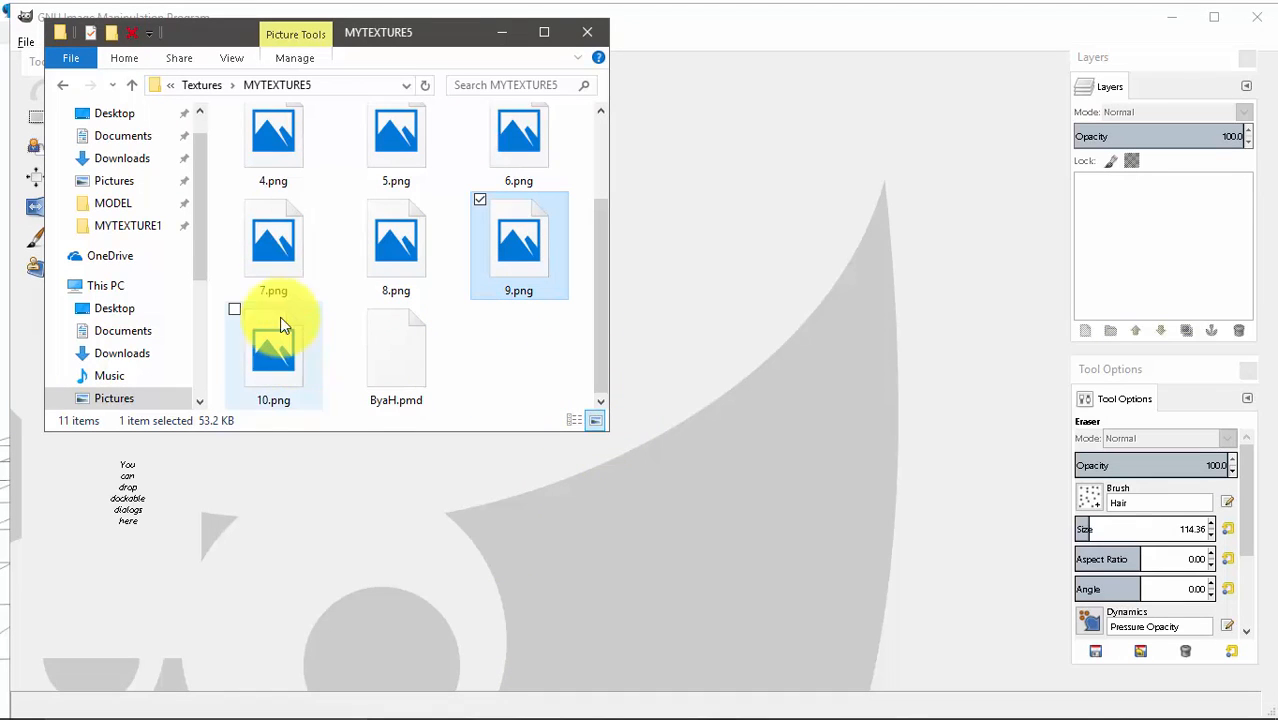
pyautogui.moveTo(280, 339); pyautogui.dragTo(758, 422)
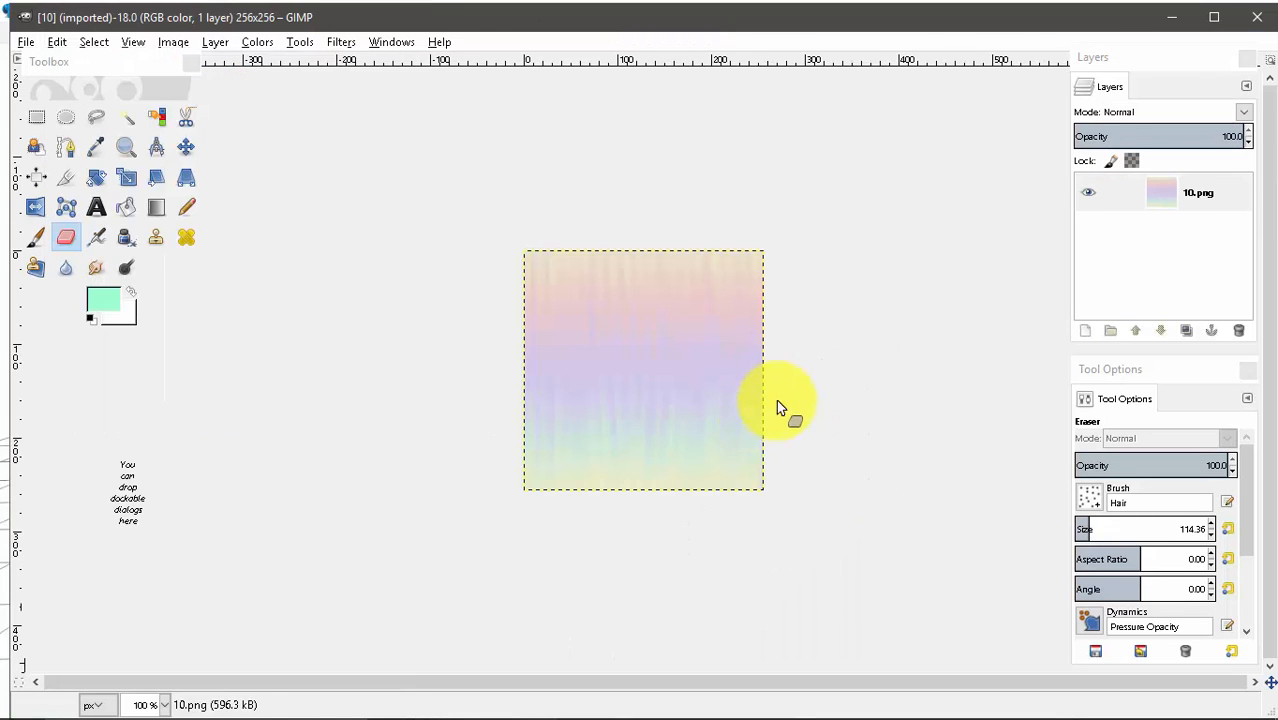
pyautogui.click(1256, 14)
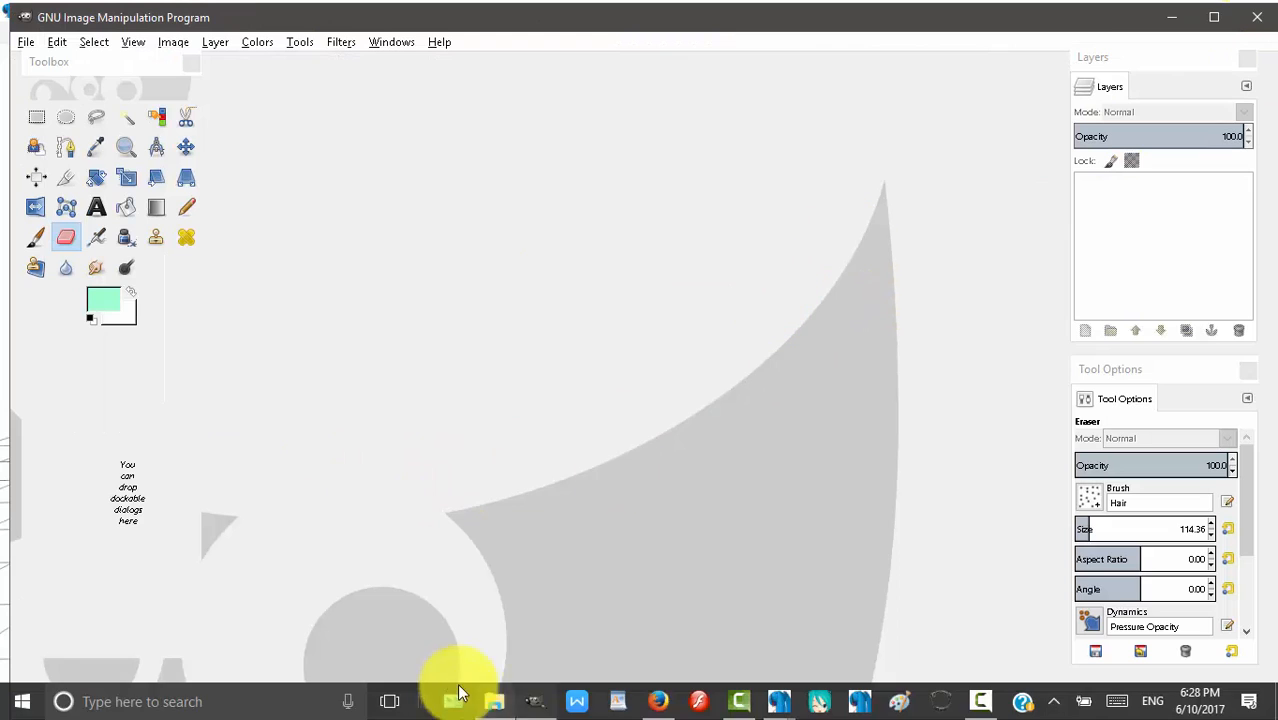
# Step: Copy 7.png from the MYTEXTURE5 folder into the MODEL folder and open MODEL
pyautogui.click(498, 699)
pyautogui.scroll(1, 420, 220)
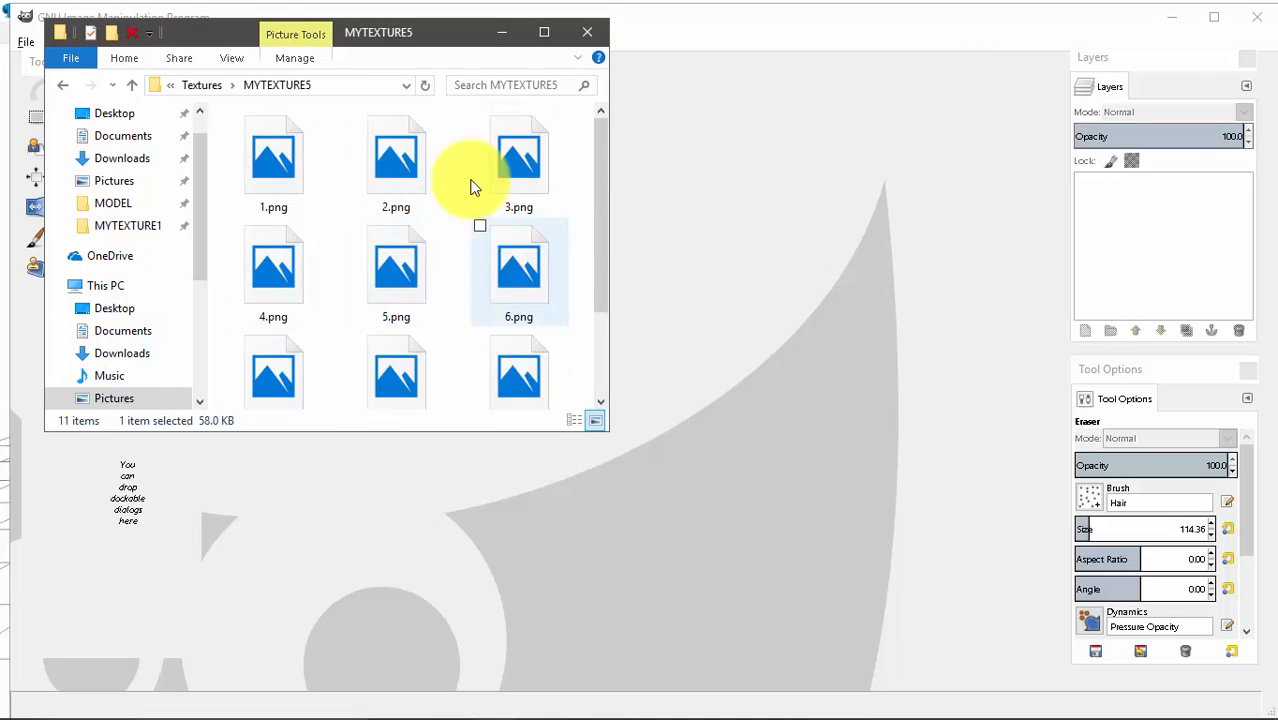
pyautogui.rightClick(293, 357)
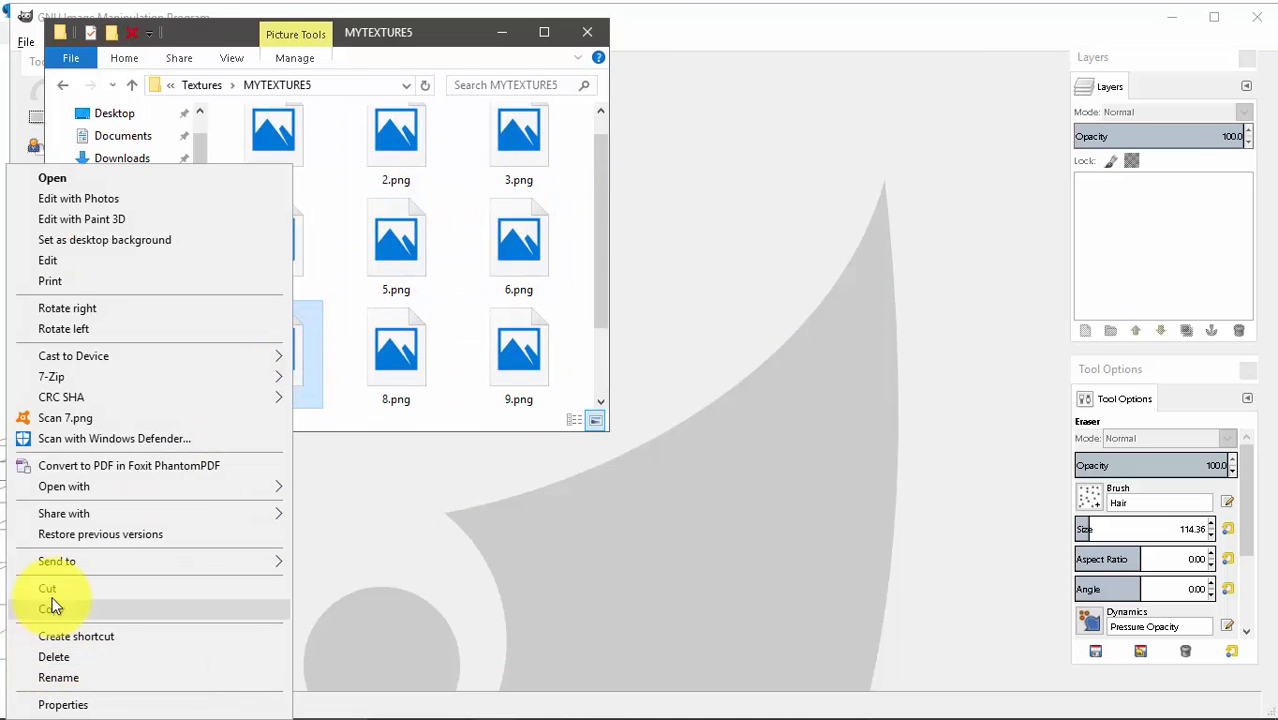
pyautogui.click(51, 609)
pyautogui.click(64, 88)
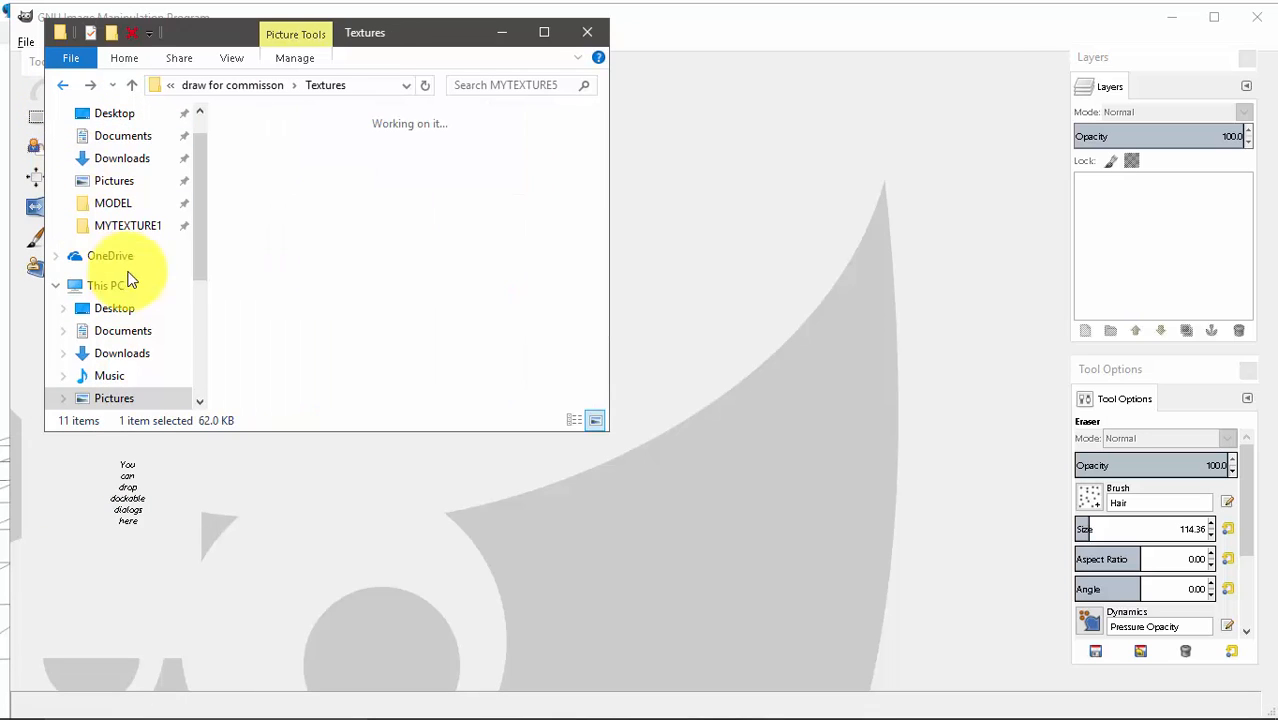
pyautogui.rightClick(271, 182)
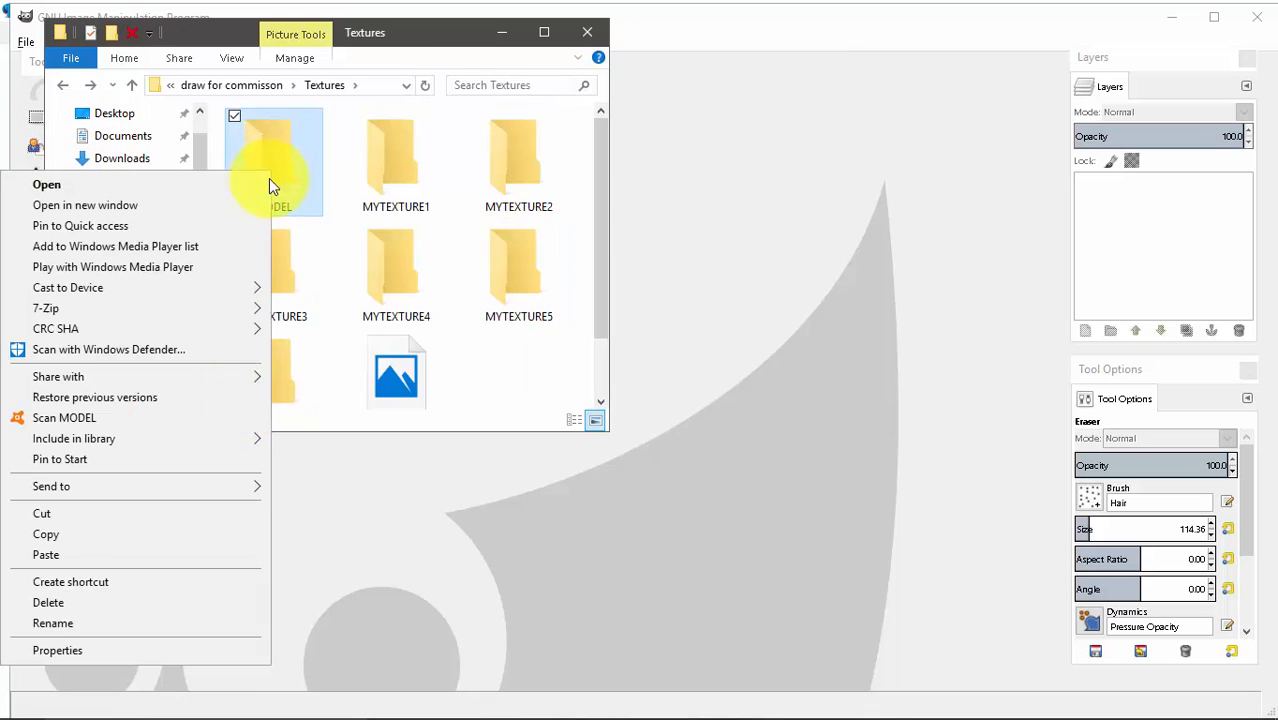
pyautogui.click(31, 550)
pyautogui.press('Return')
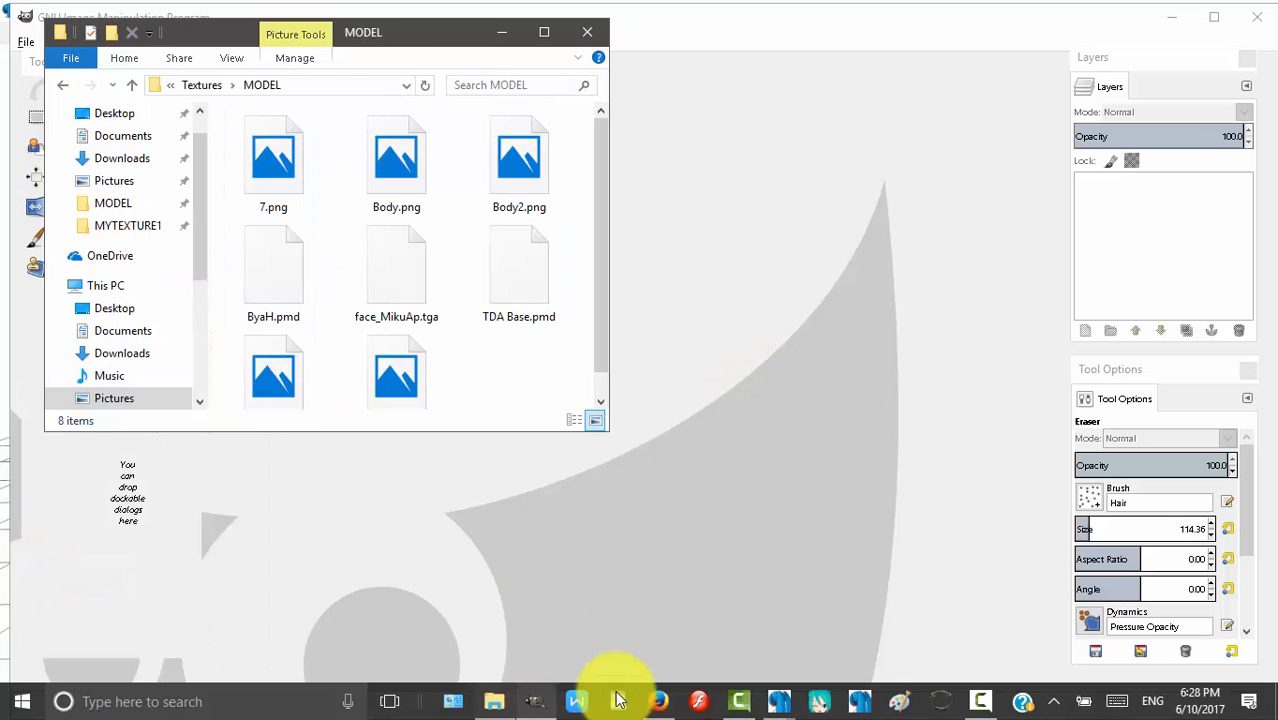
# Step: Switch to PMD Editor, assign 7.png as the texture of material 11, and inspect the model's hair from front and back
pyautogui.moveTo(780, 700)
pyautogui.click(747, 630)
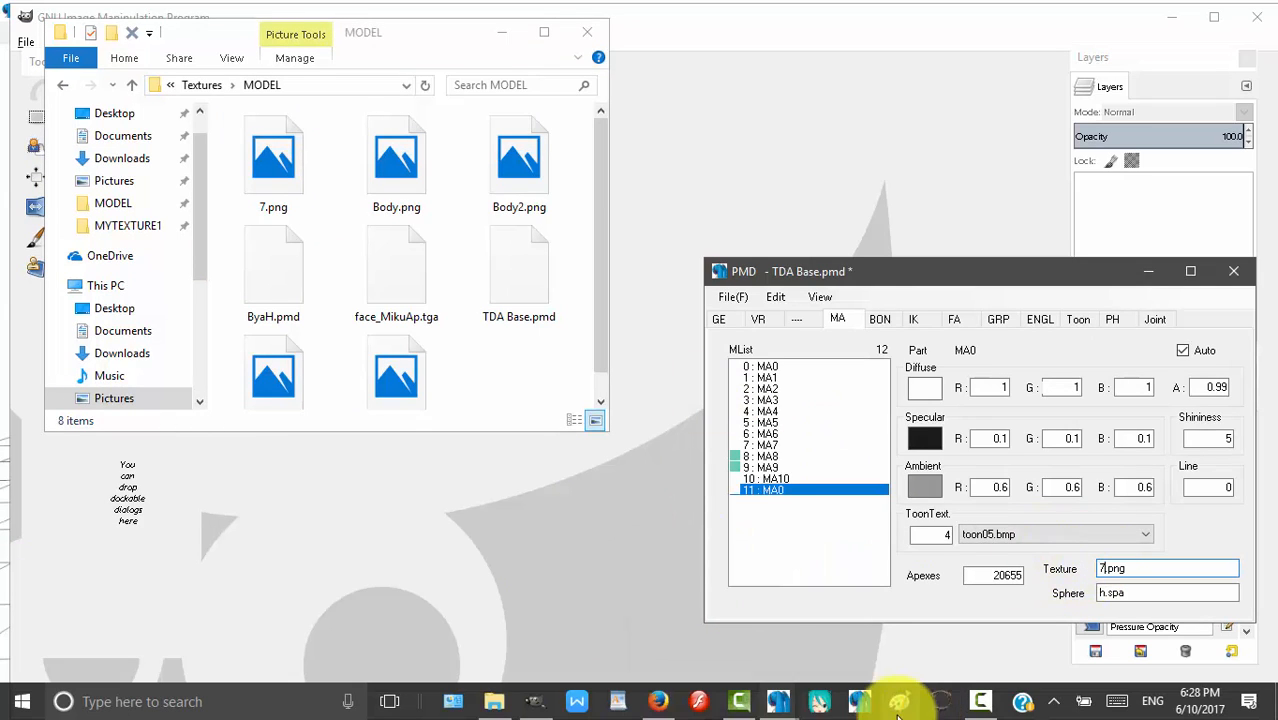
pyautogui.moveTo(807, 693)
pyautogui.click(876, 655)
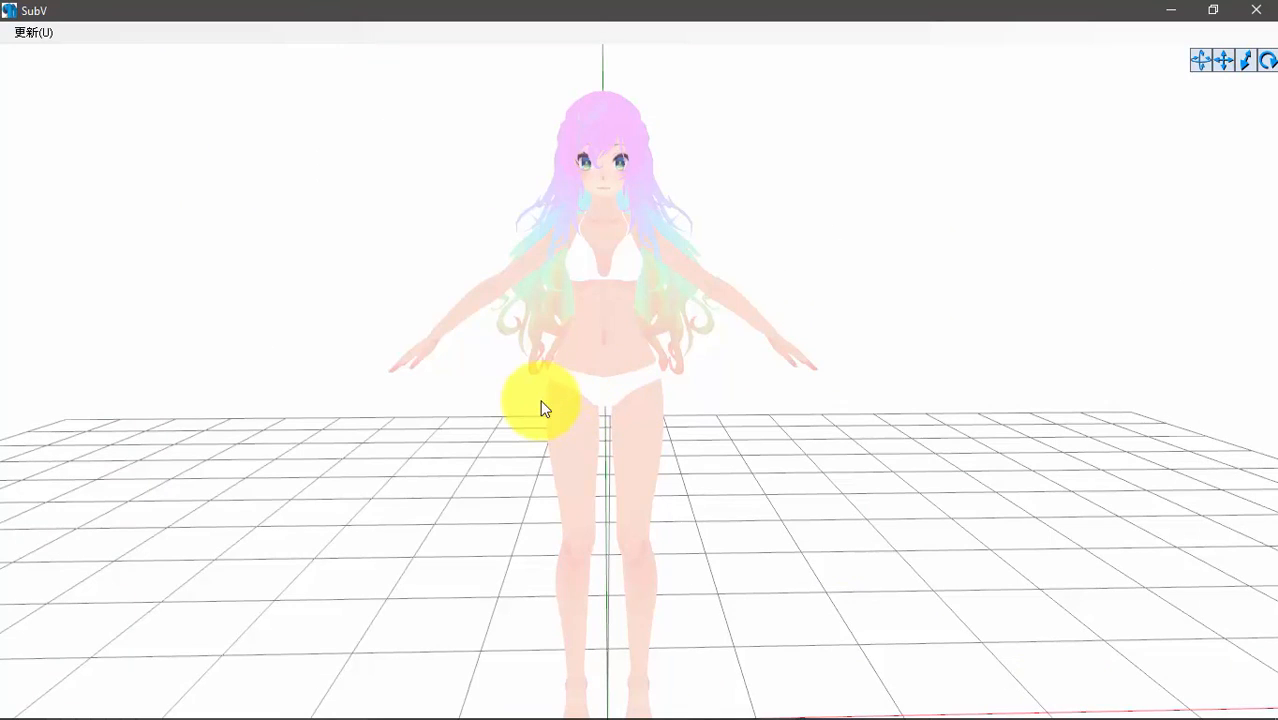
pyautogui.moveTo(532, 420); pyautogui.dragTo(707, 432)
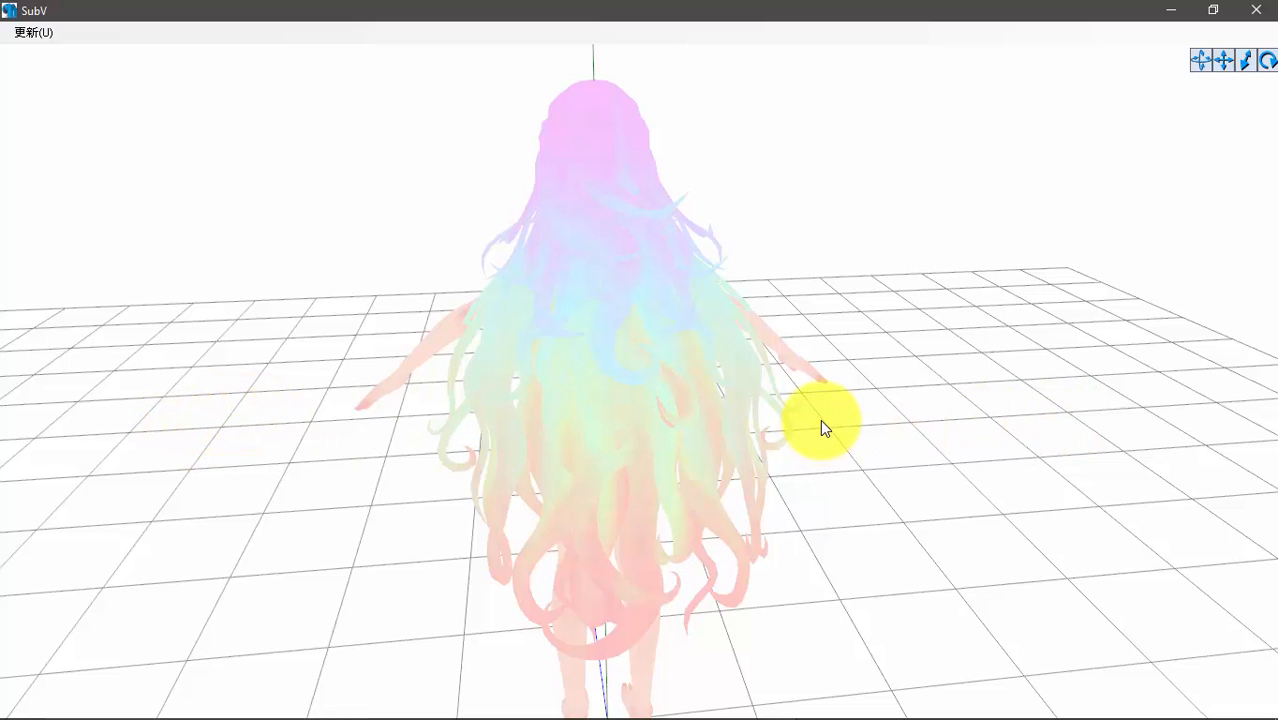
pyautogui.moveTo(820, 419); pyautogui.dragTo(815, 419)
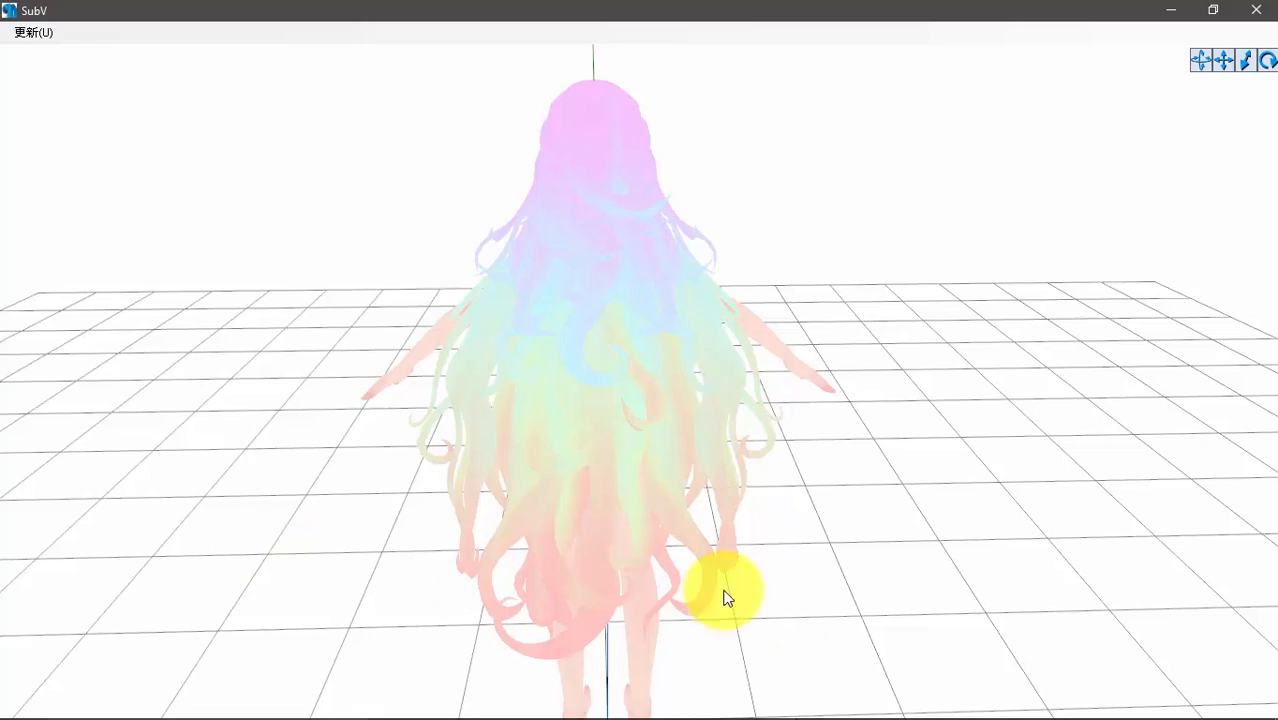
pyautogui.moveTo(949, 545); pyautogui.dragTo(779, 528)
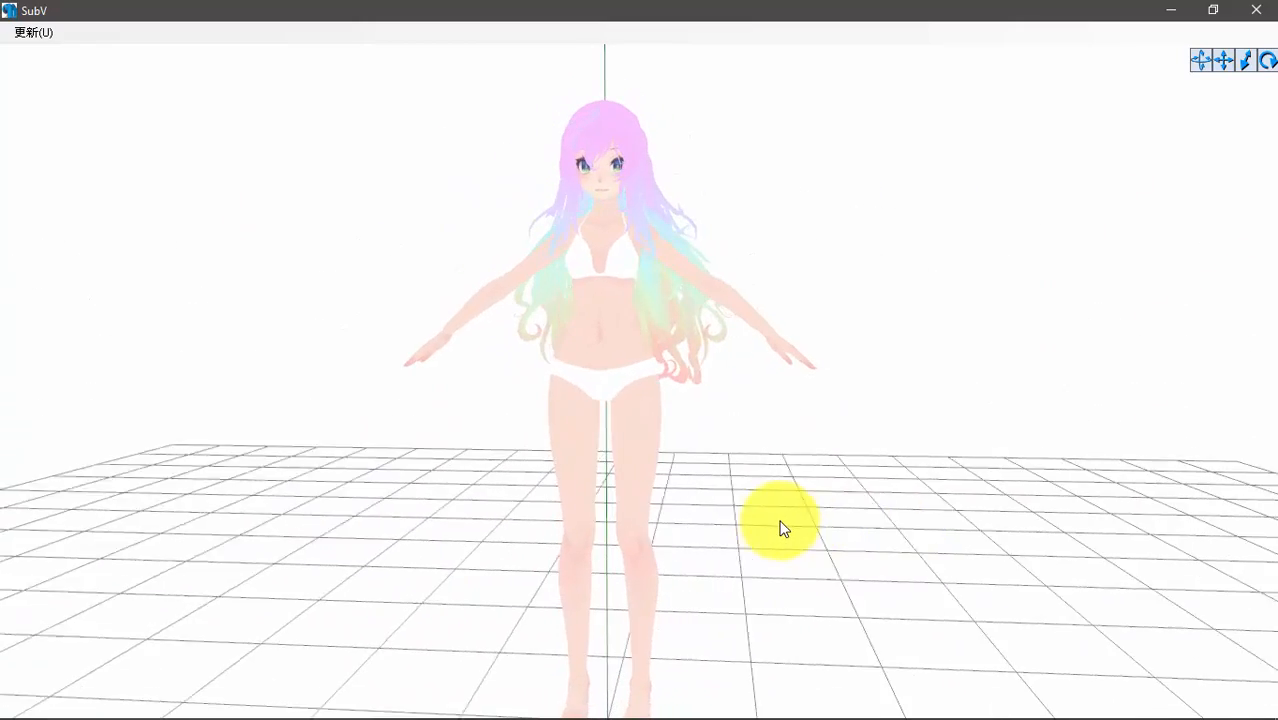
pyautogui.moveTo(597, 260); pyautogui.dragTo(618, 387)
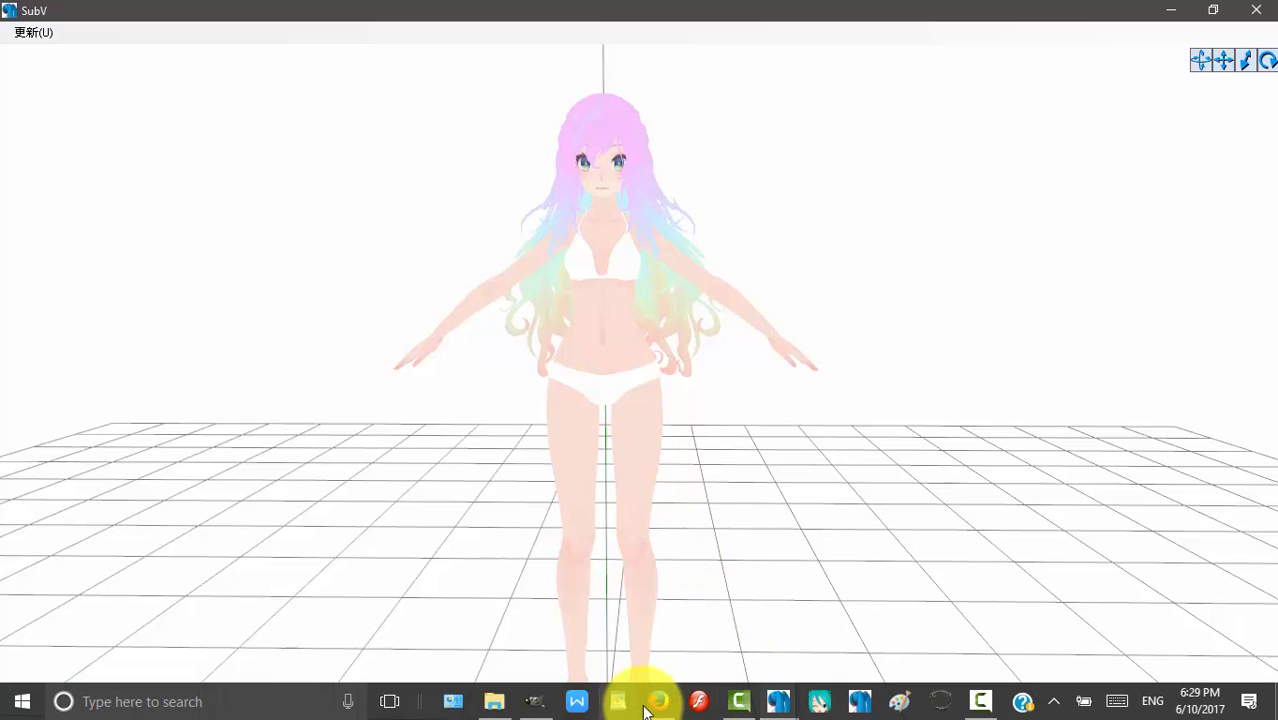
# Step: Return to the MODEL folder in File Explorer and copy 7.png
pyautogui.click(522, 700)
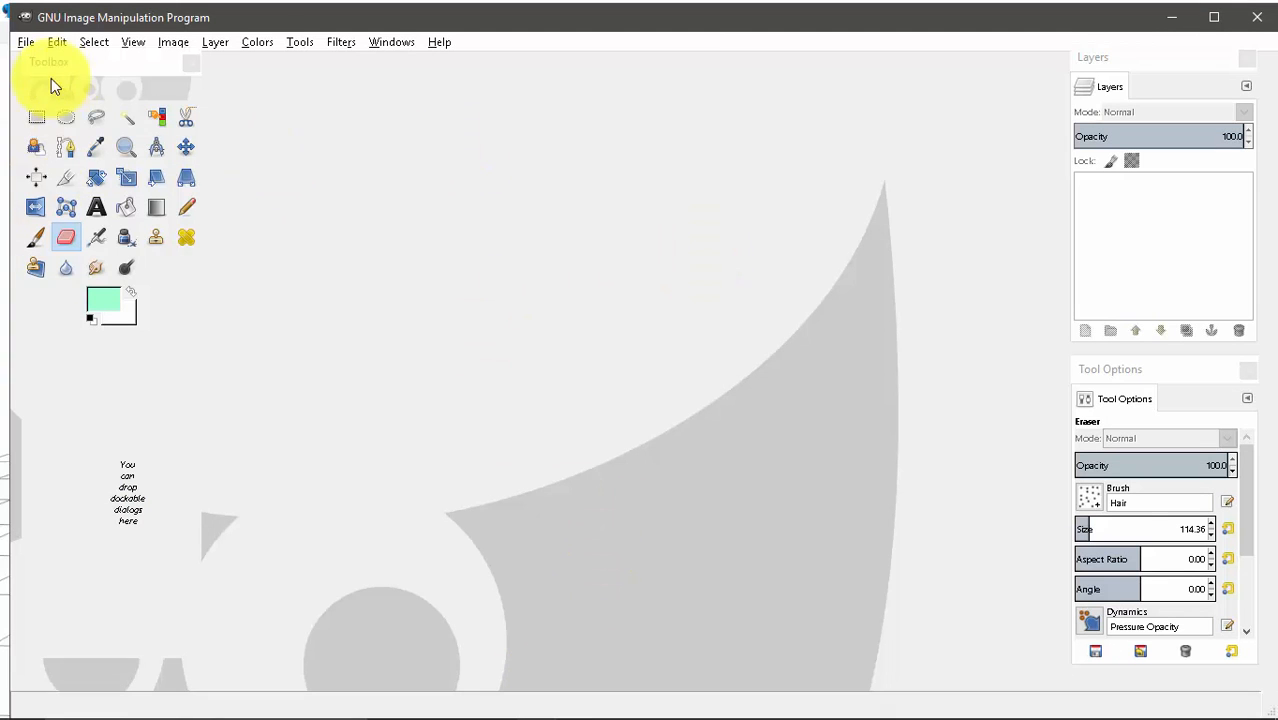
pyautogui.click(26, 42)
pyautogui.click(494, 701)
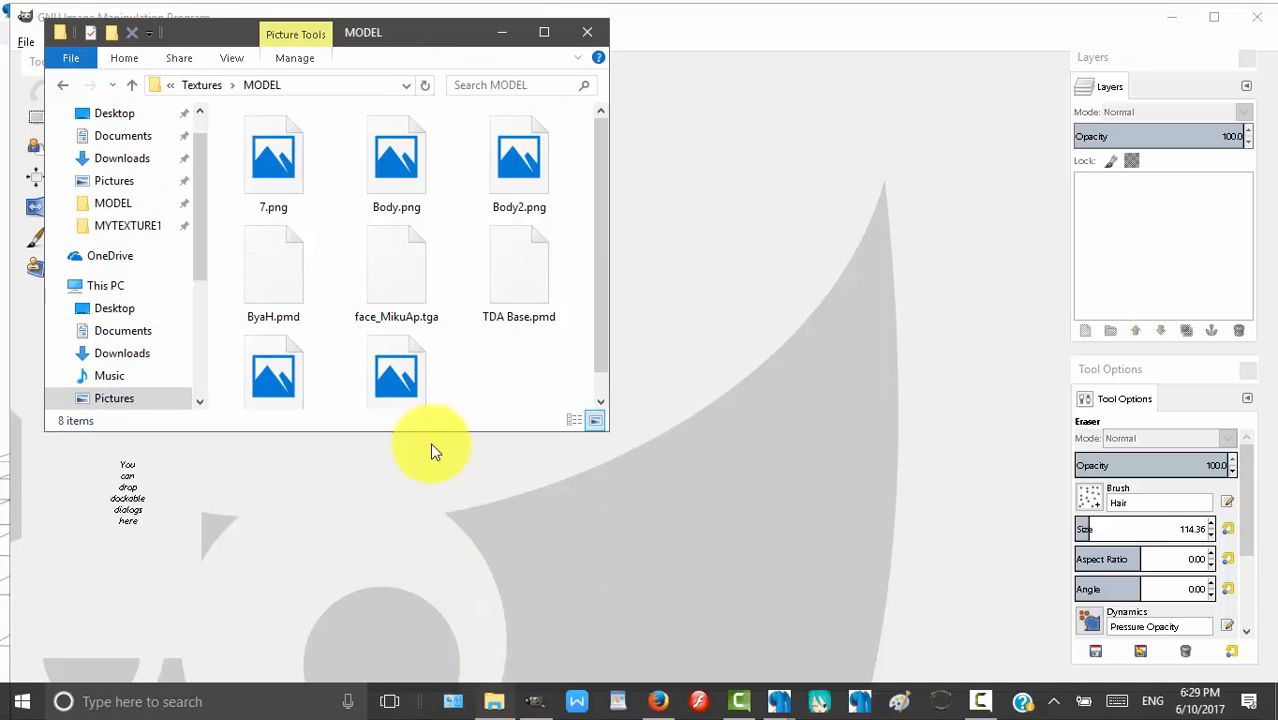
pyautogui.click(300, 185)
pyautogui.rightClick(300, 185)
pyautogui.click(100, 609)
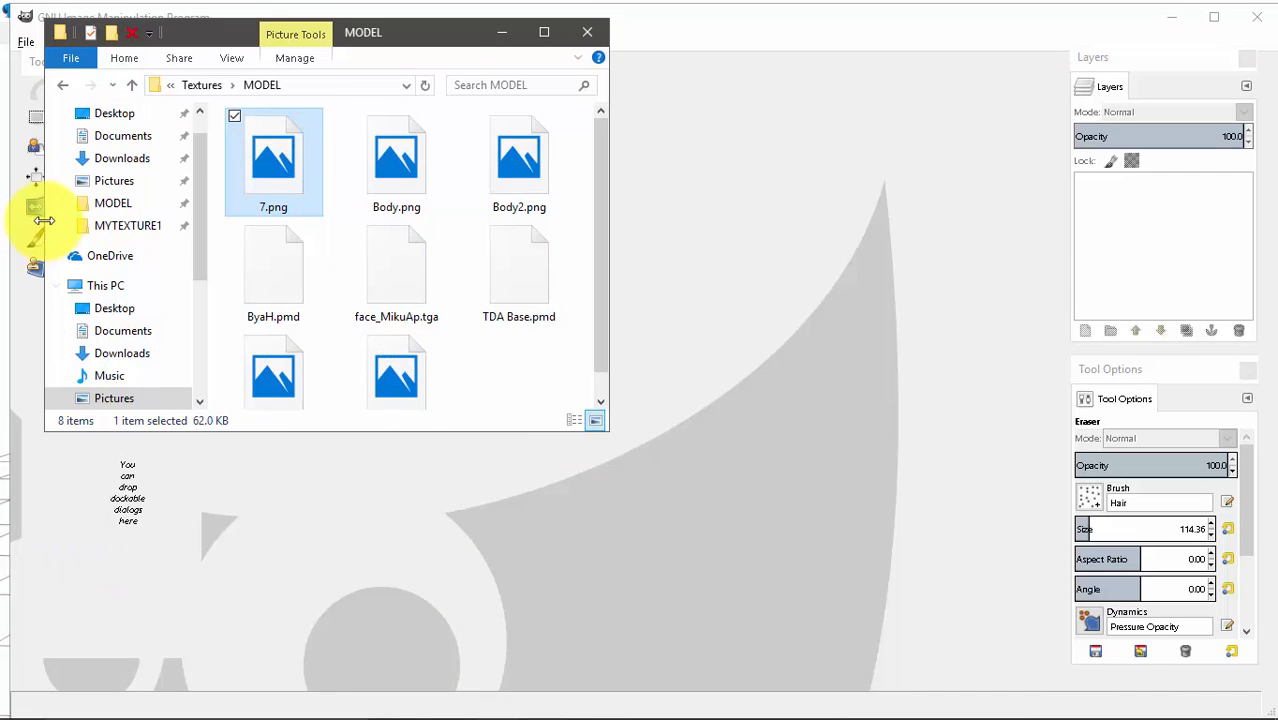
# Step: Open the MYTEXTURE6 folder, view its 1.png in GIMP and close the image
pyautogui.click(66, 86)
pyautogui.scroll(-1, 300, 300)
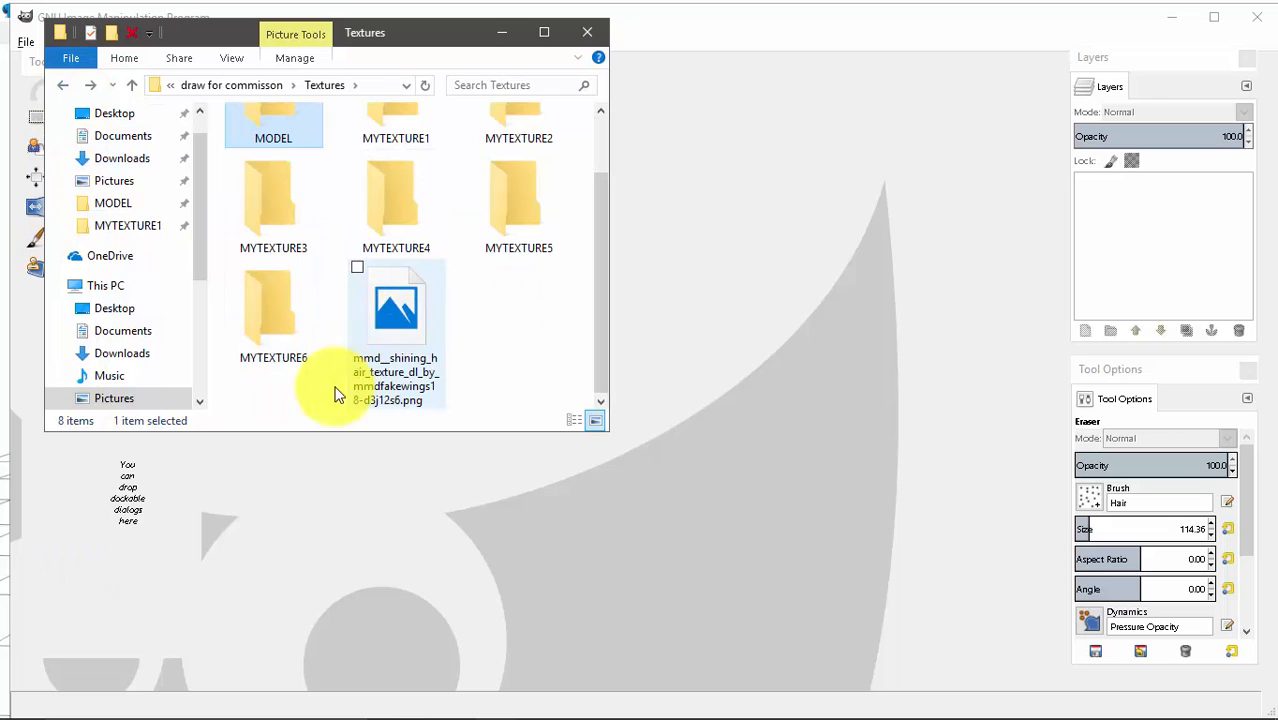
pyautogui.click(293, 345)
pyautogui.doubleClick(293, 345)
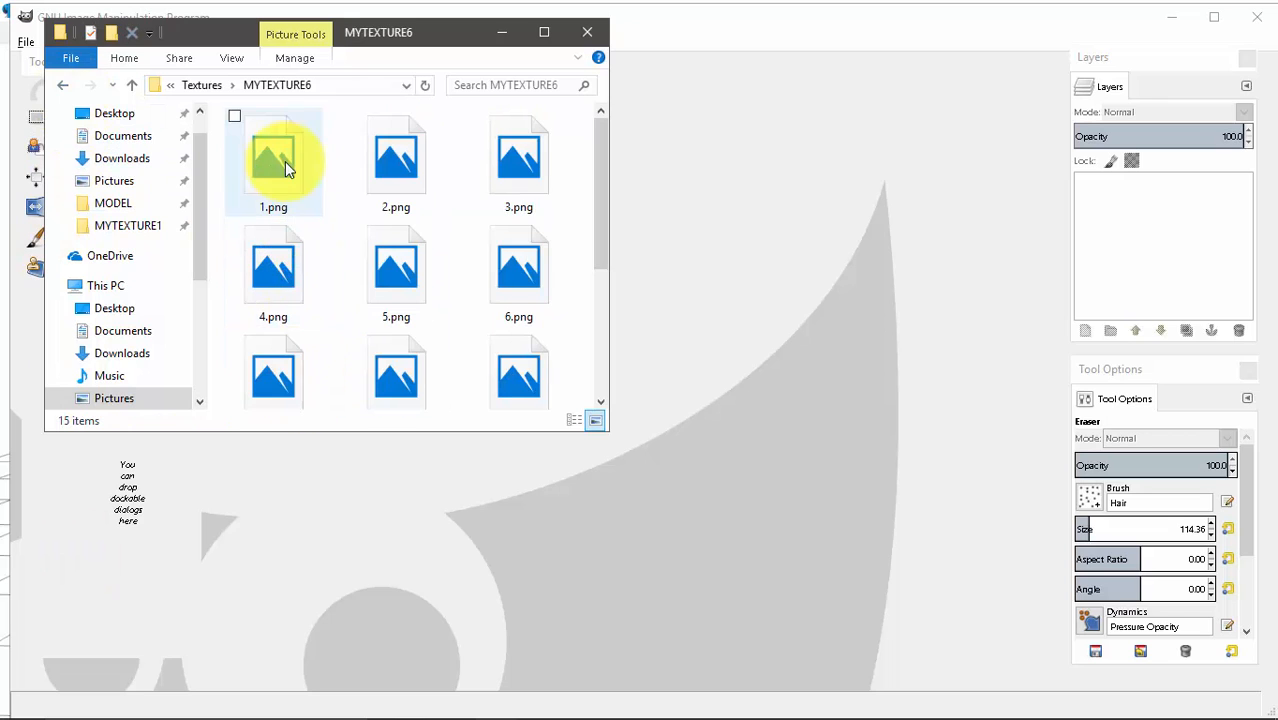
pyautogui.moveTo(285, 161); pyautogui.dragTo(790, 274)
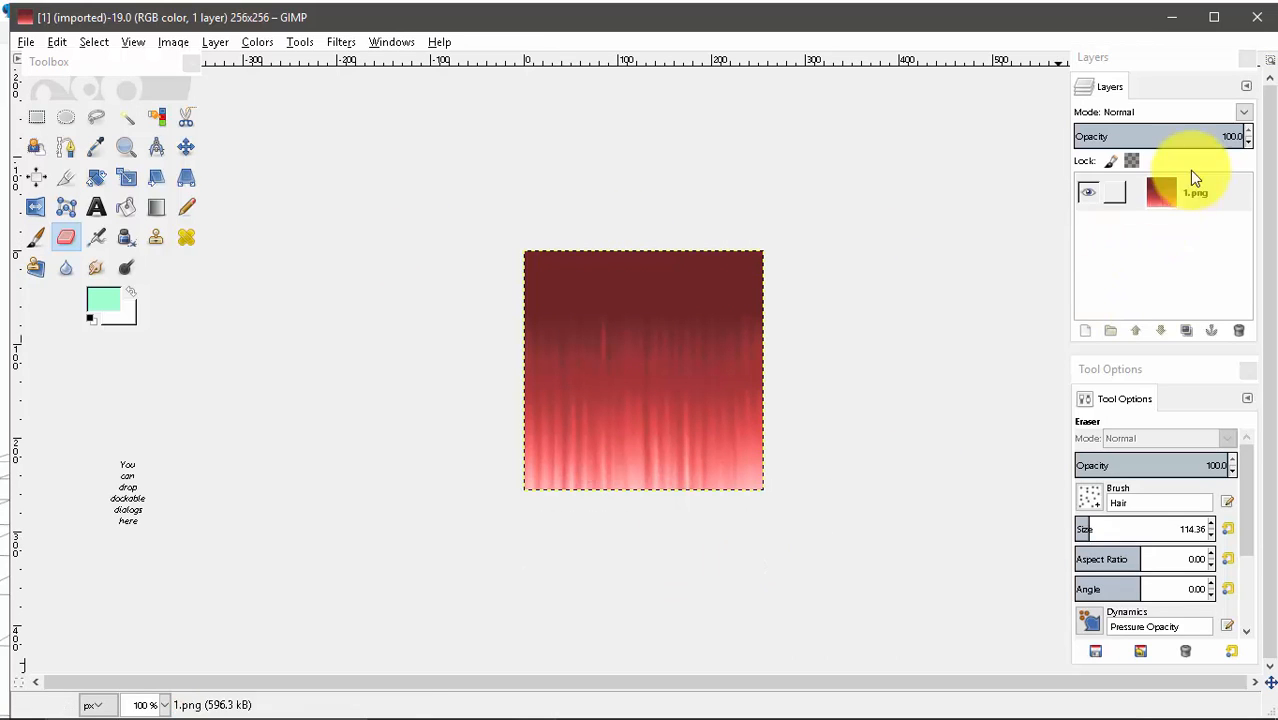
pyautogui.click(1257, 17)
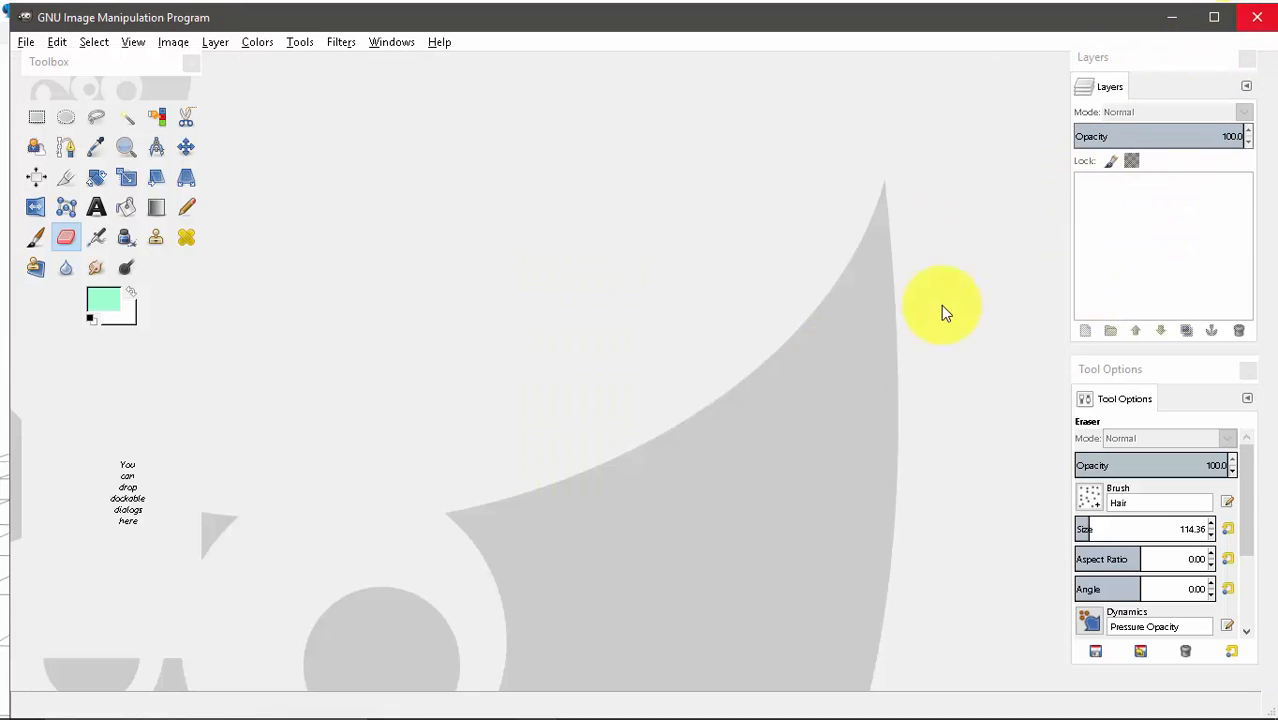
# Step: Open 2.png from the MYTEXTURE6 folder in GIMP to view the brown hair texture and close the image
pyautogui.moveTo(413, 698)
pyautogui.click(485, 705)
pyautogui.moveTo(396, 165); pyautogui.dragTo(710, 366)
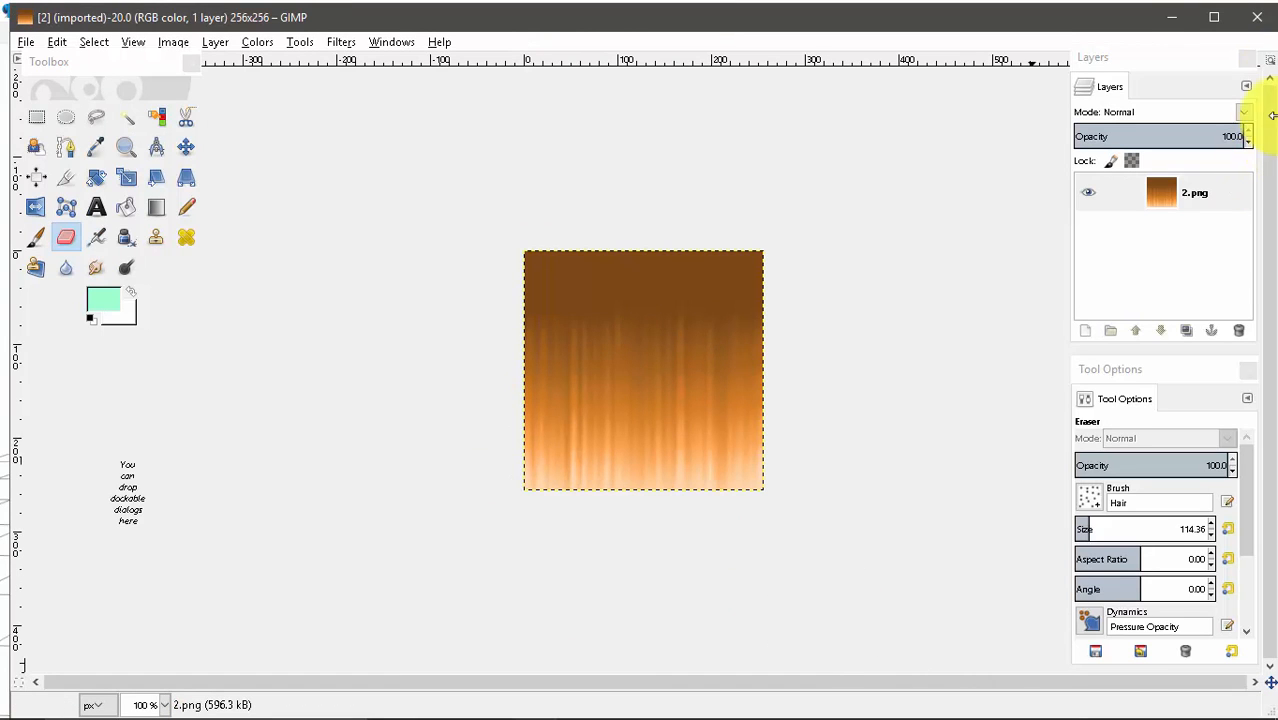
pyautogui.click(1264, 22)
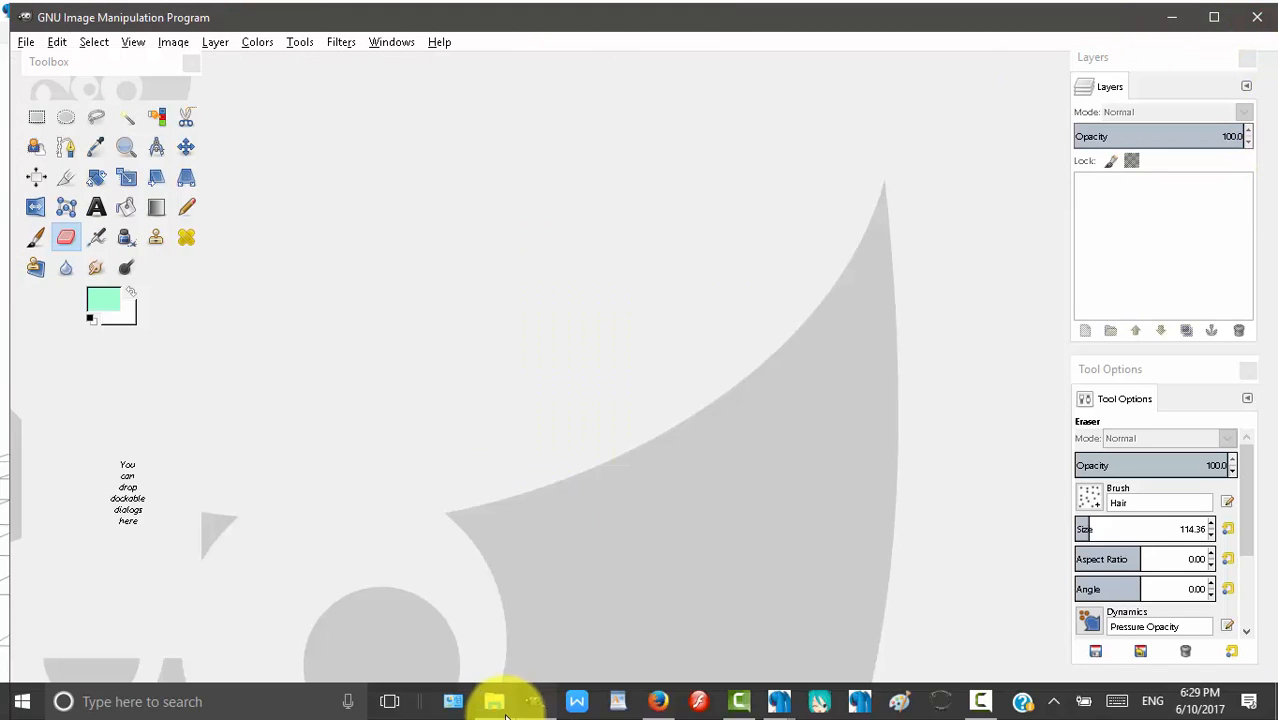
# Step: View 3.png, the black-to-white texture from the MYTEXTURE6 folder, in GIMP and close it
pyautogui.click(497, 703)
pyautogui.click(509, 195)
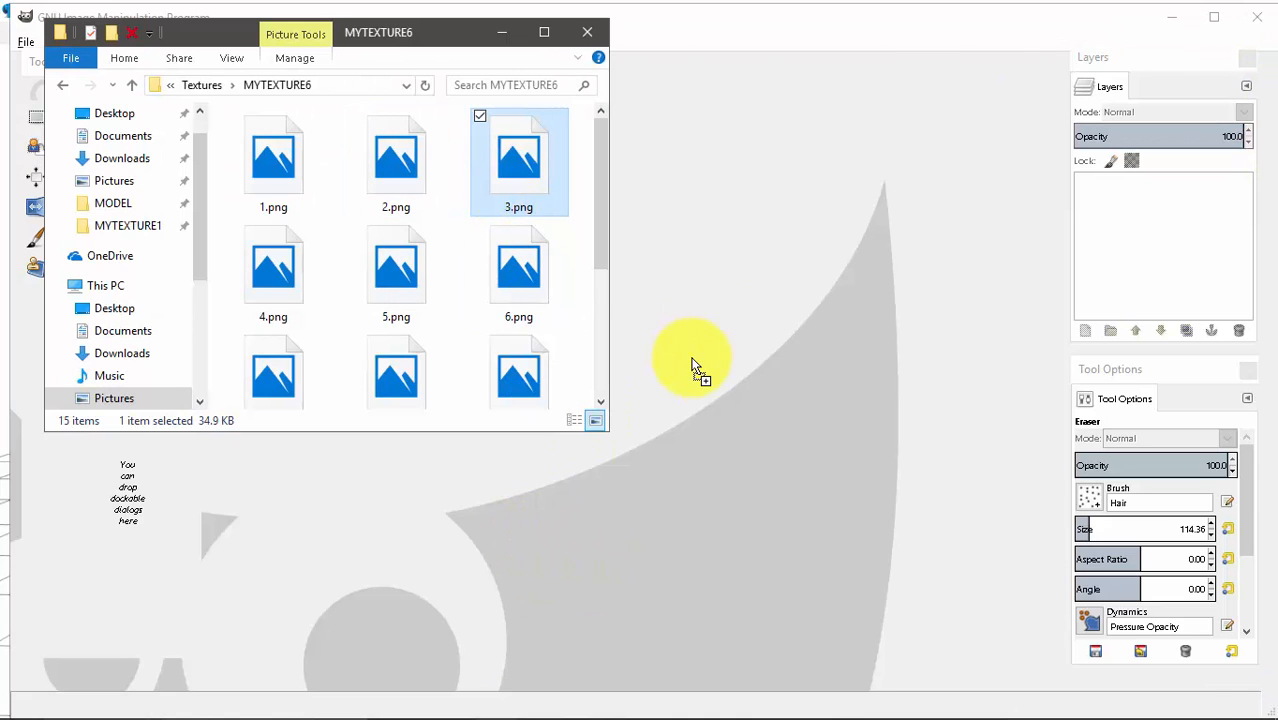
pyautogui.moveTo(695, 368); pyautogui.dragTo(690, 365)
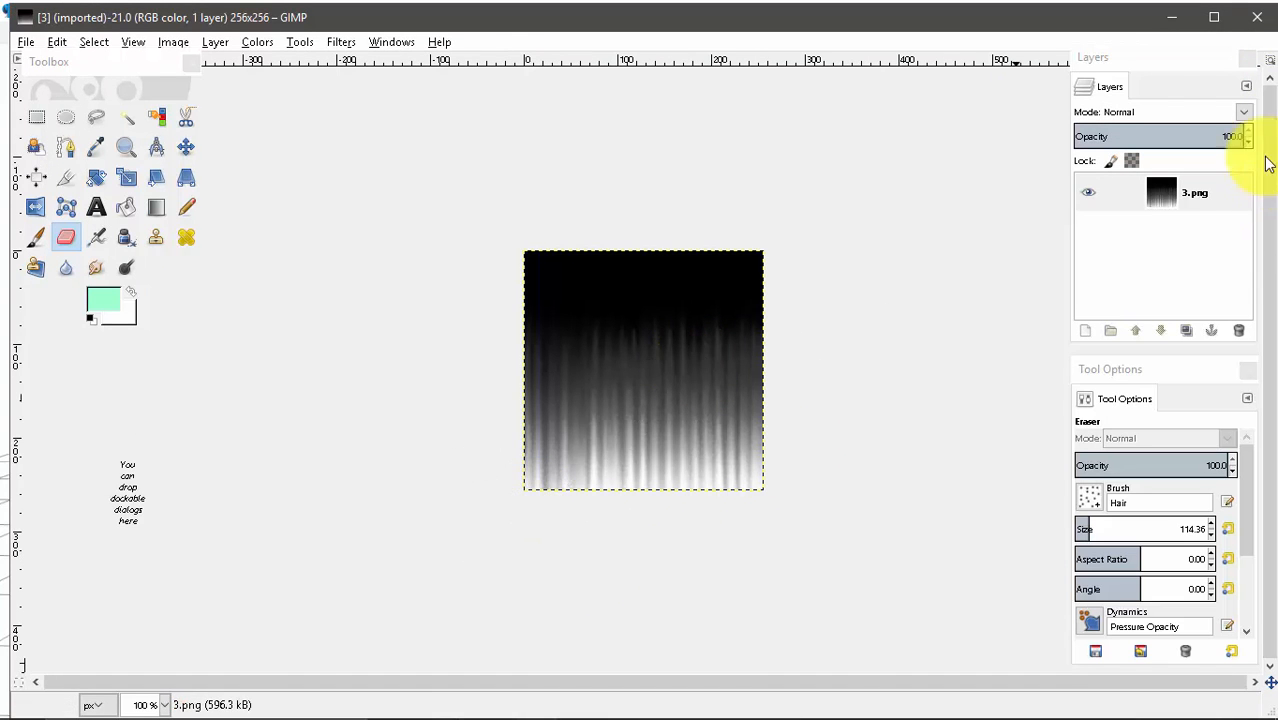
pyautogui.click(1257, 17)
# Step: Load 4.png from the MYTEXTURE6 folder into GIMP, look over the yellow texture and close it
pyautogui.click(494, 695)
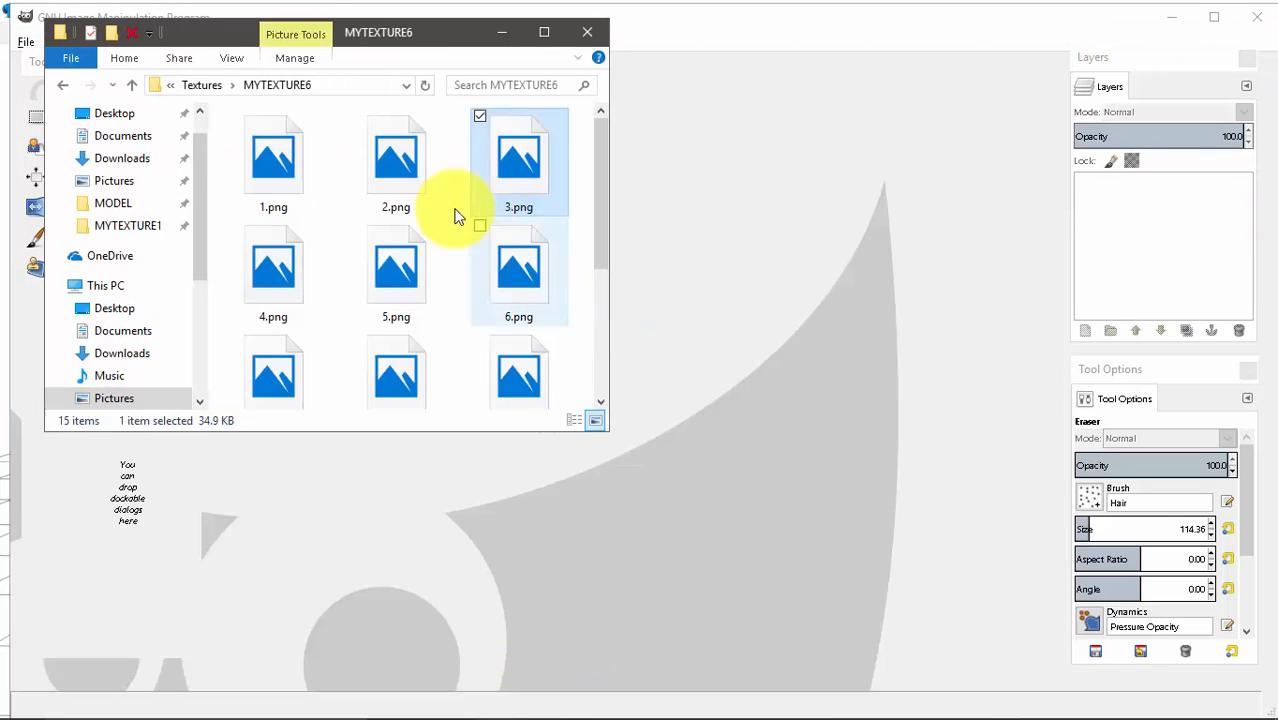
pyautogui.moveTo(262, 268); pyautogui.dragTo(679, 482)
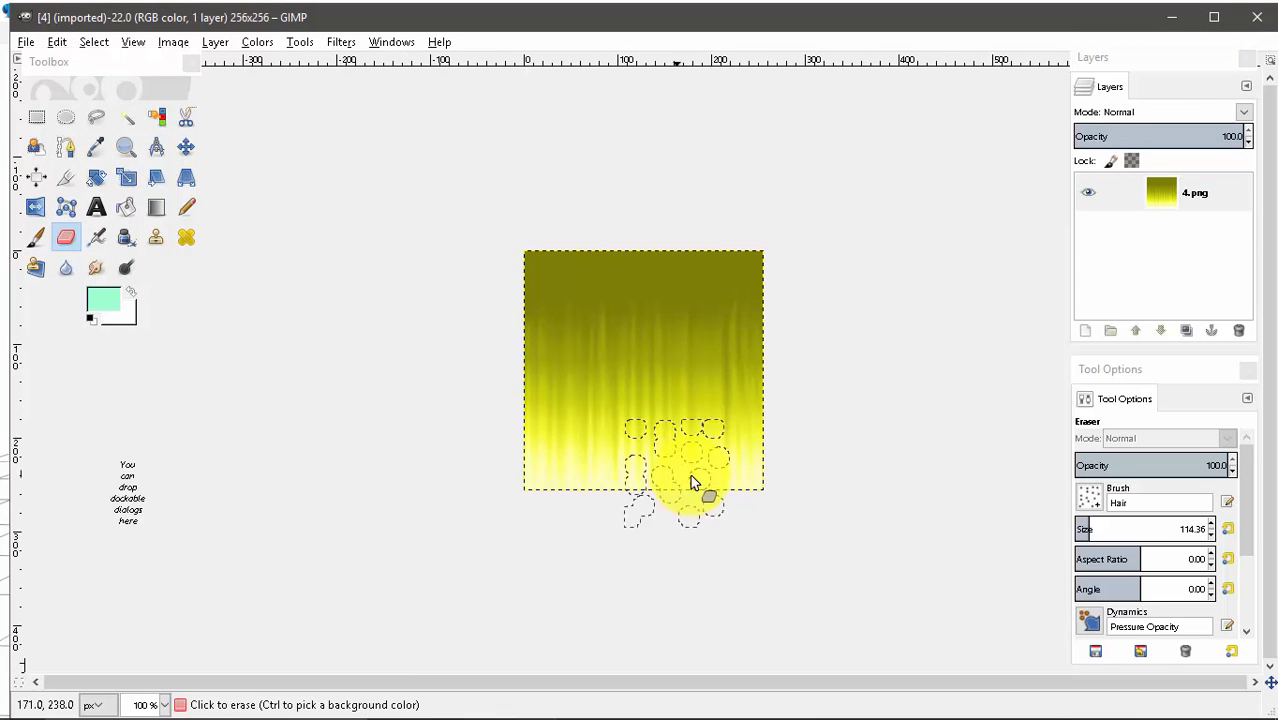
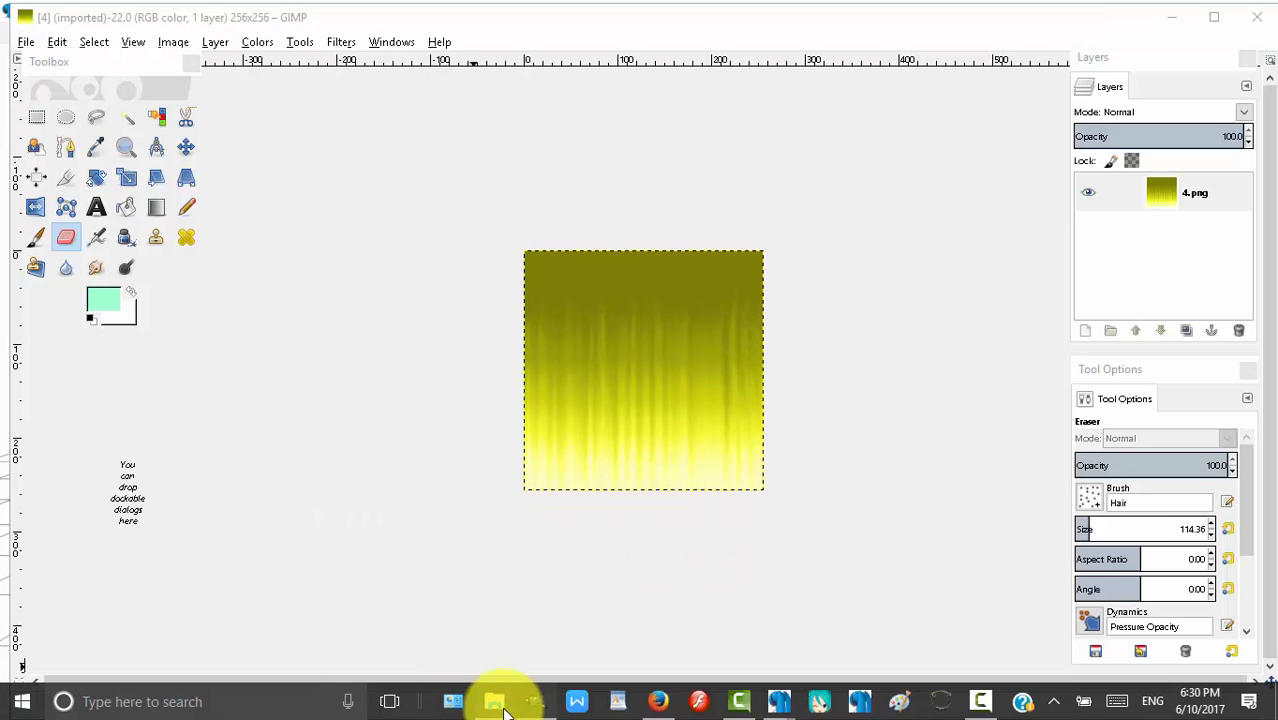
pyautogui.click(491, 694)
pyautogui.click(1257, 17)
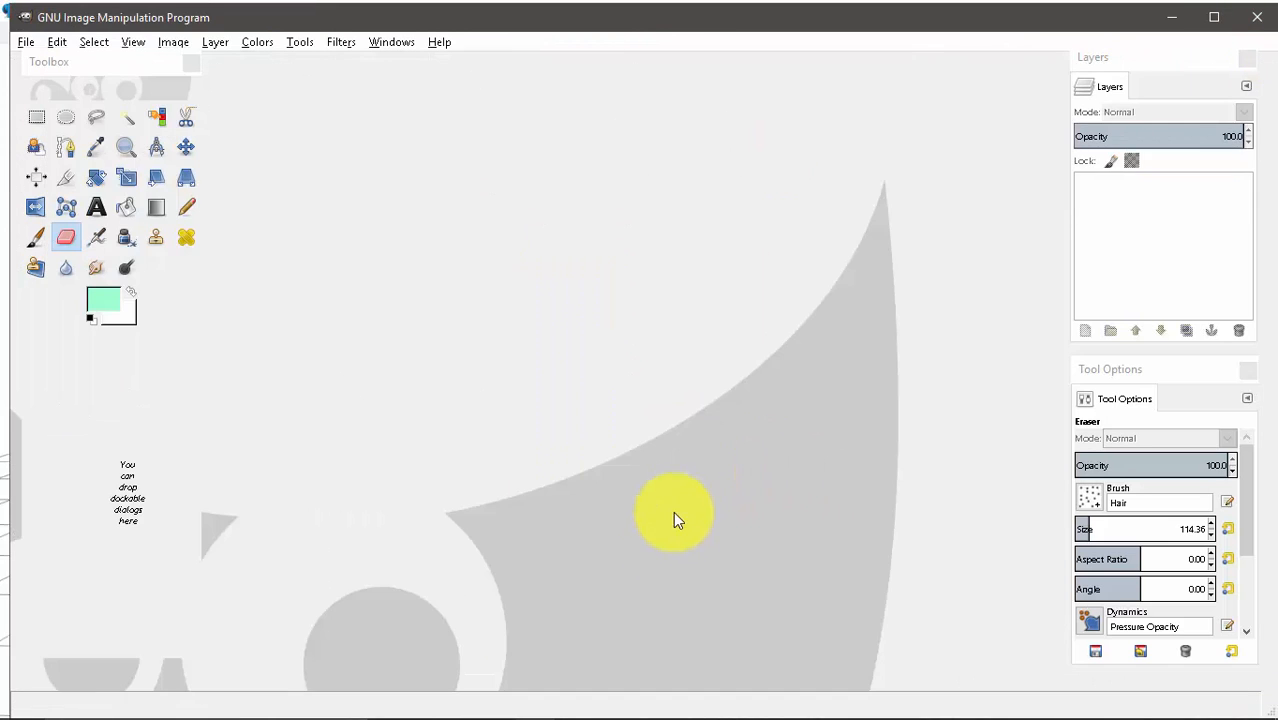
# Step: Open 5.png, the green hair texture in the MYTEXTURE6 folder, in GIMP
pyautogui.moveTo(588, 705)
pyautogui.click(505, 708)
pyautogui.moveTo(385, 300); pyautogui.dragTo(679, 419)
pyautogui.moveTo(568, 533)
pyautogui.mouseDown()
pyautogui.moveTo(568, 408)
pyautogui.moveTo(600, 260)
pyautogui.mouseUp()
pyautogui.click(57, 42)
pyautogui.click(63, 62)
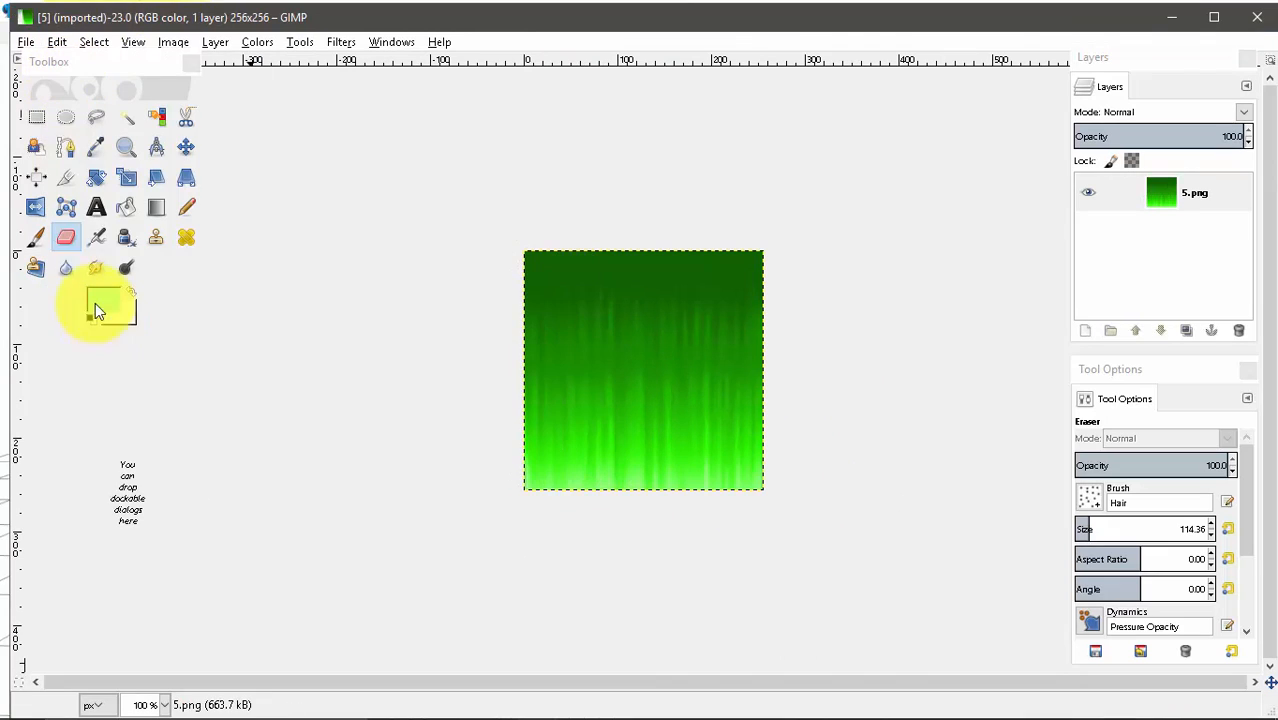
# Step: Smudge the green strands of 5.png vertically across the image with the Hair brush and undo all the smudge strokes
pyautogui.moveTo(560, 516)
pyautogui.mouseDown()
pyautogui.moveTo(601, 500)
pyautogui.moveTo(597, 298)
pyautogui.moveTo(650, 473)
pyautogui.moveTo(650, 305)
pyautogui.moveTo(684, 518)
pyautogui.moveTo(684, 324)
pyautogui.moveTo(752, 537)
pyautogui.mouseUp()
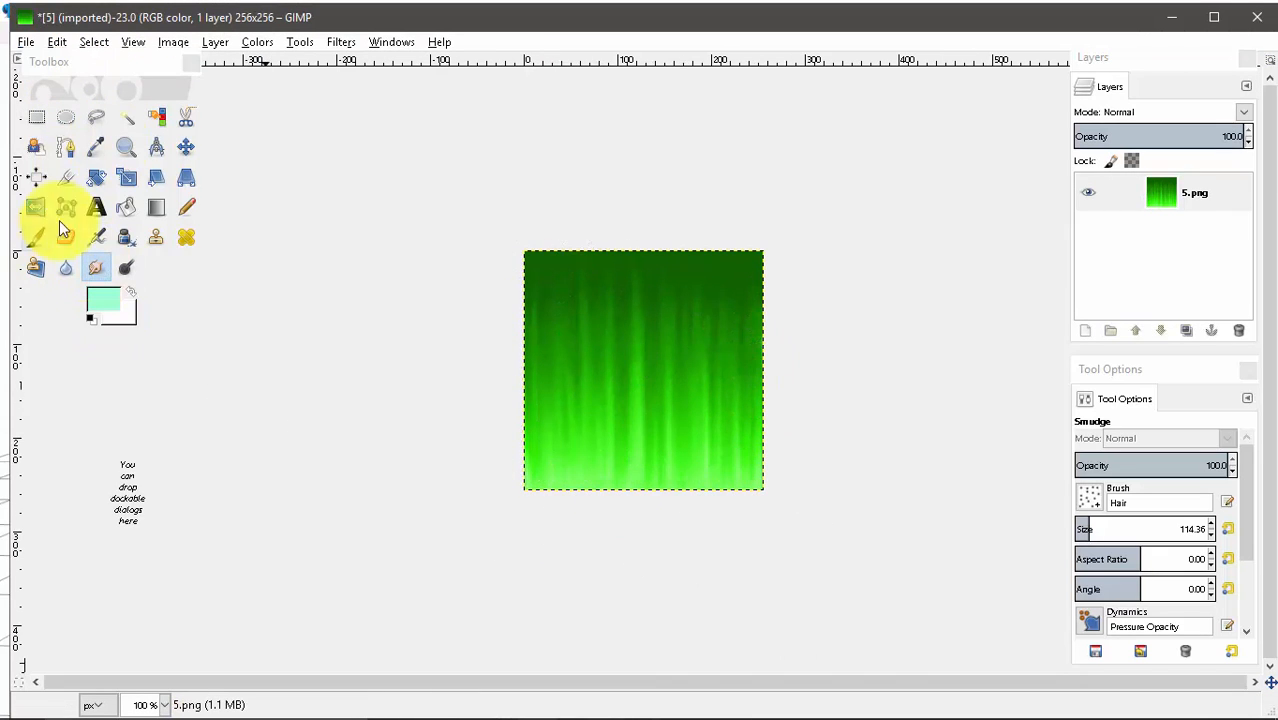
pyautogui.click(57, 42)
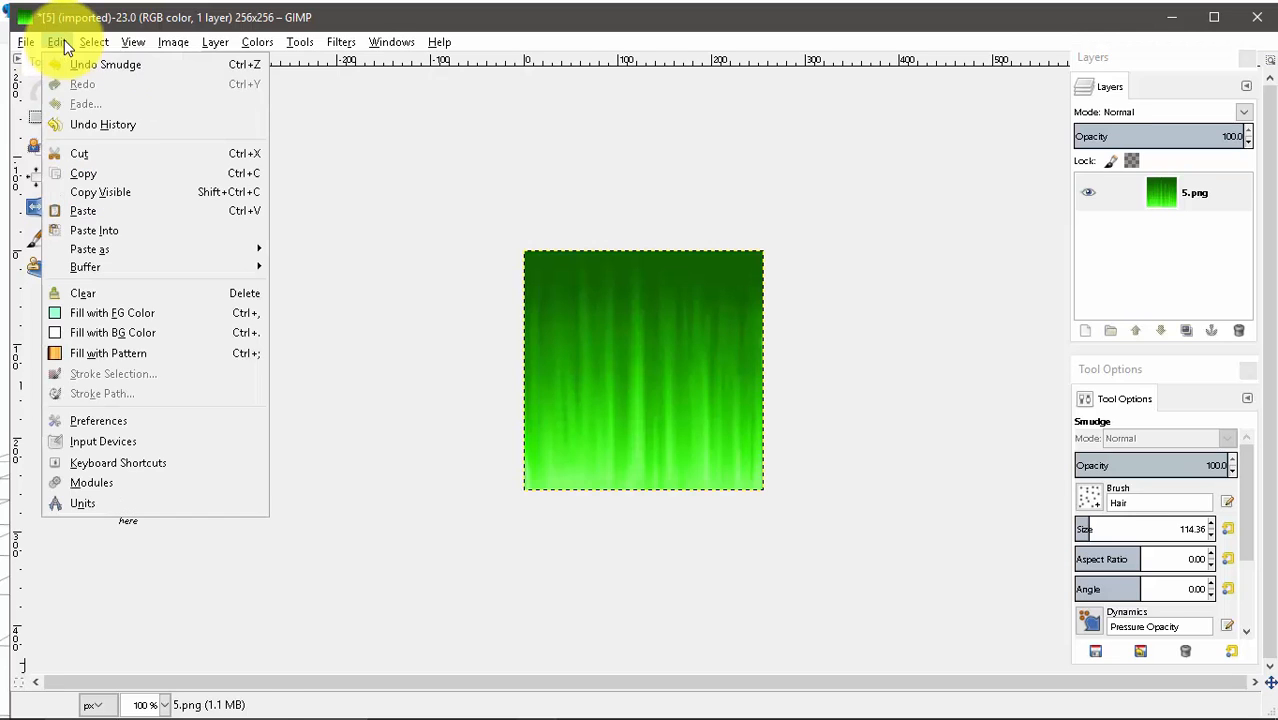
pyautogui.click(70, 56)
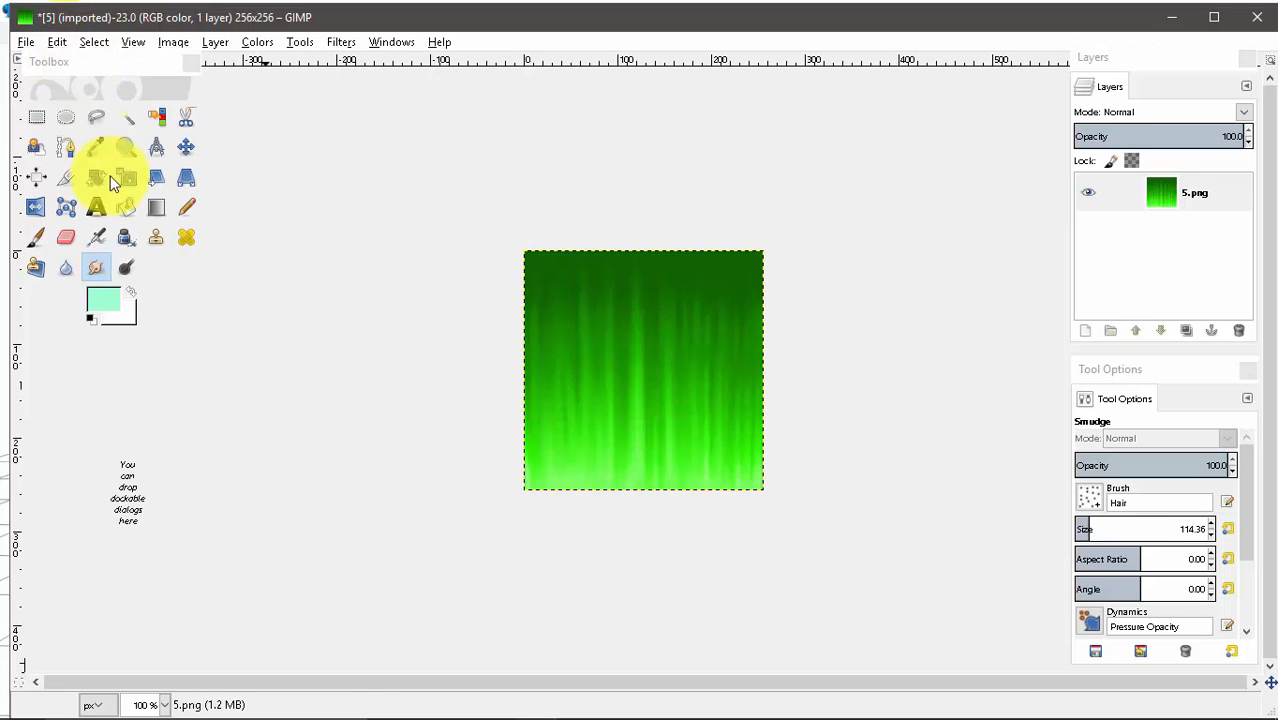
pyautogui.click(56, 41)
pyautogui.click(50, 66)
pyautogui.click(56, 41)
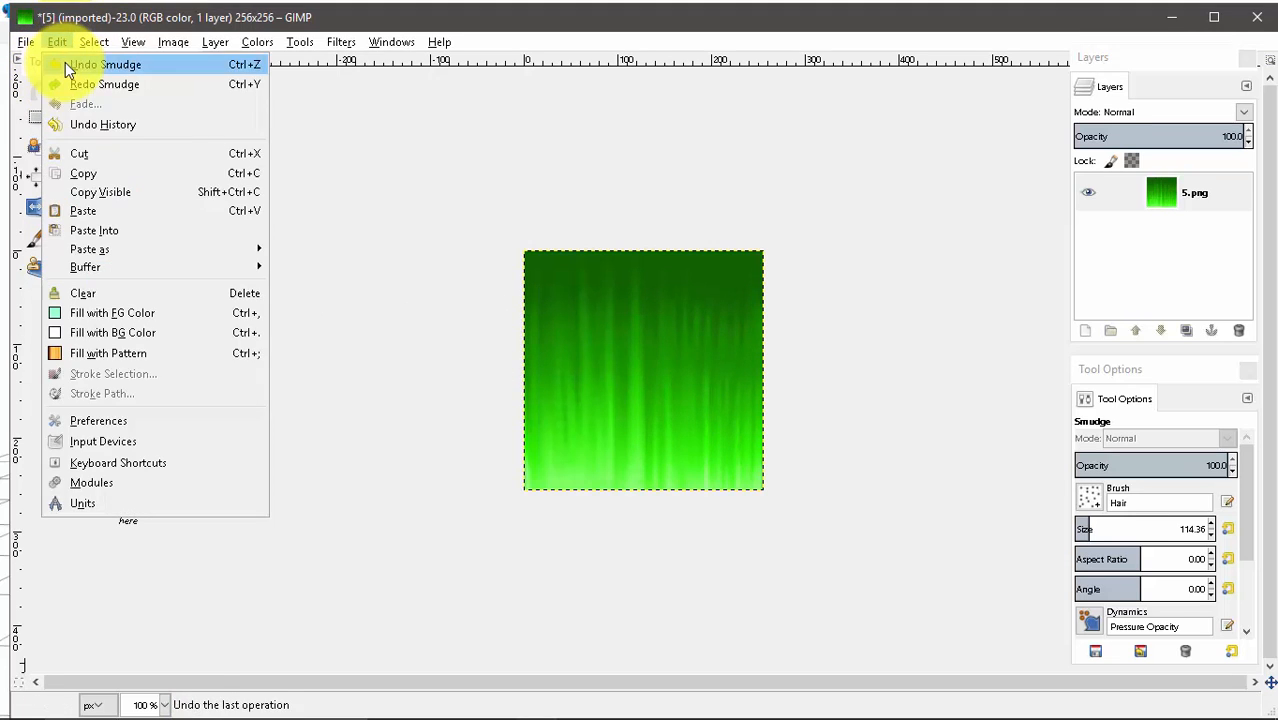
pyautogui.click(65, 62)
pyautogui.click(59, 44)
pyautogui.click(65, 56)
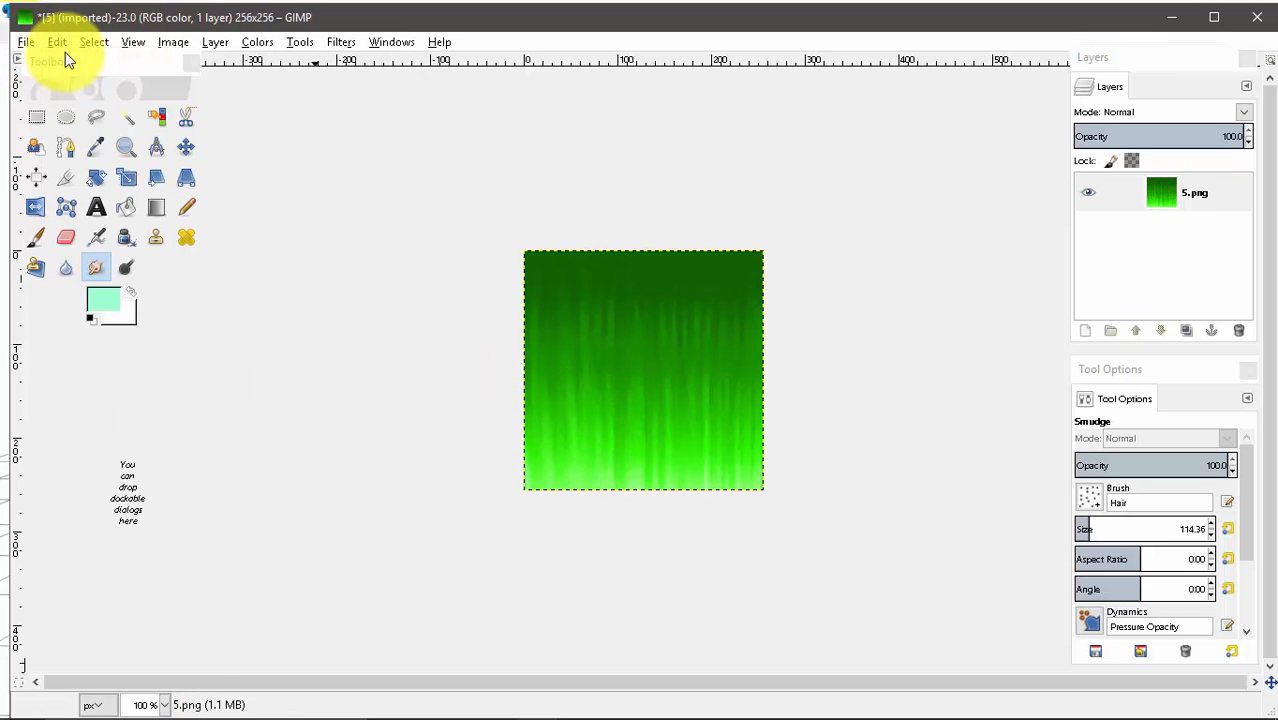
pyautogui.click(66, 45)
pyautogui.click(63, 62)
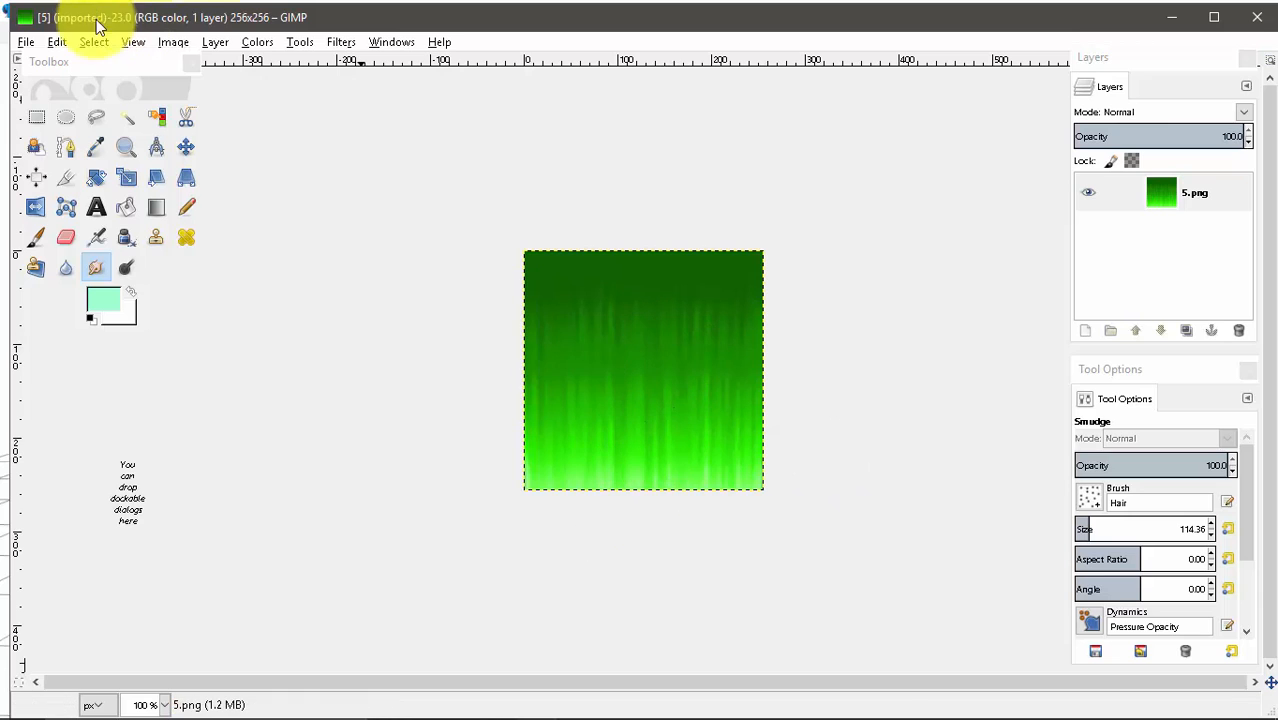
pyautogui.click(59, 41)
pyautogui.click(335, 497)
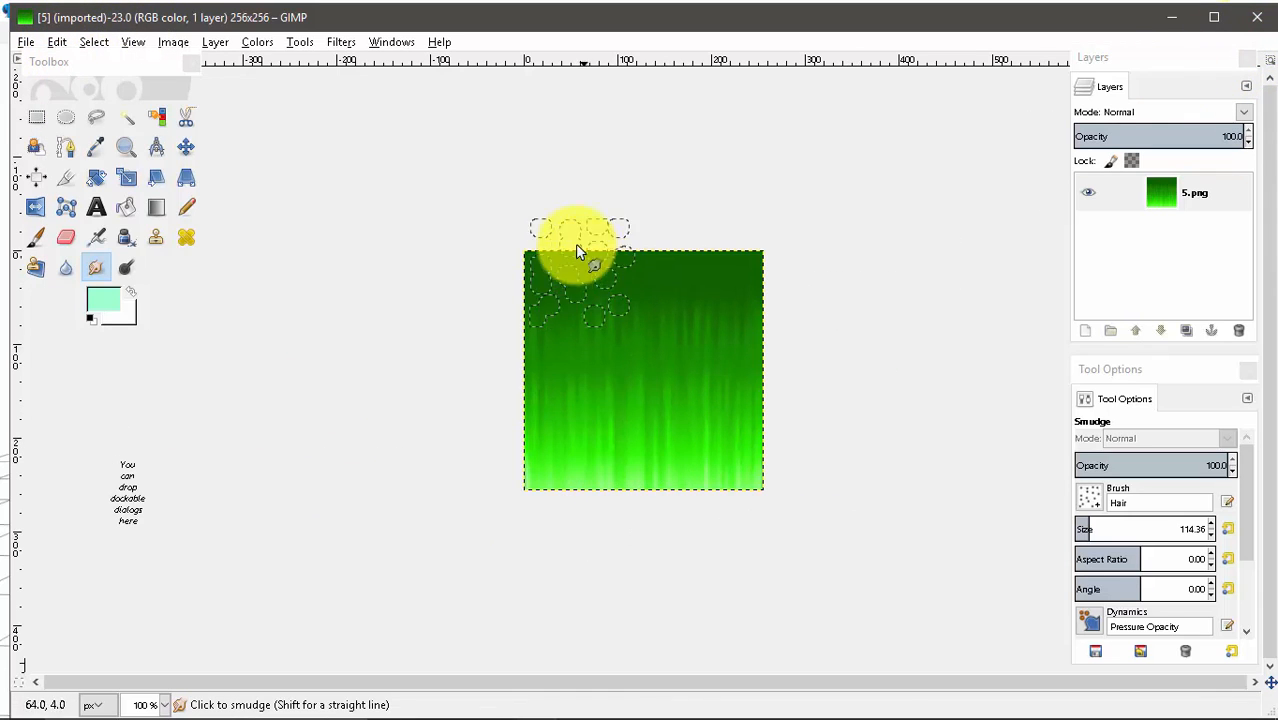
# Step: Smudge the light green strands of 5.png up into the dark area once more and close the image without saving
pyautogui.moveTo(568, 599)
pyautogui.mouseDown()
pyautogui.moveTo(559, 291)
pyautogui.moveTo(580, 566)
pyautogui.moveTo(601, 270)
pyautogui.moveTo(614, 563)
pyautogui.moveTo(614, 530)
pyautogui.moveTo(663, 512)
pyautogui.moveTo(686, 351)
pyautogui.moveTo(733, 525)
pyautogui.moveTo(739, 298)
pyautogui.moveTo(797, 547)
pyautogui.moveTo(713, 254)
pyautogui.moveTo(591, 218)
pyautogui.moveTo(576, 302)
pyautogui.moveTo(607, 294)
pyautogui.mouseUp()
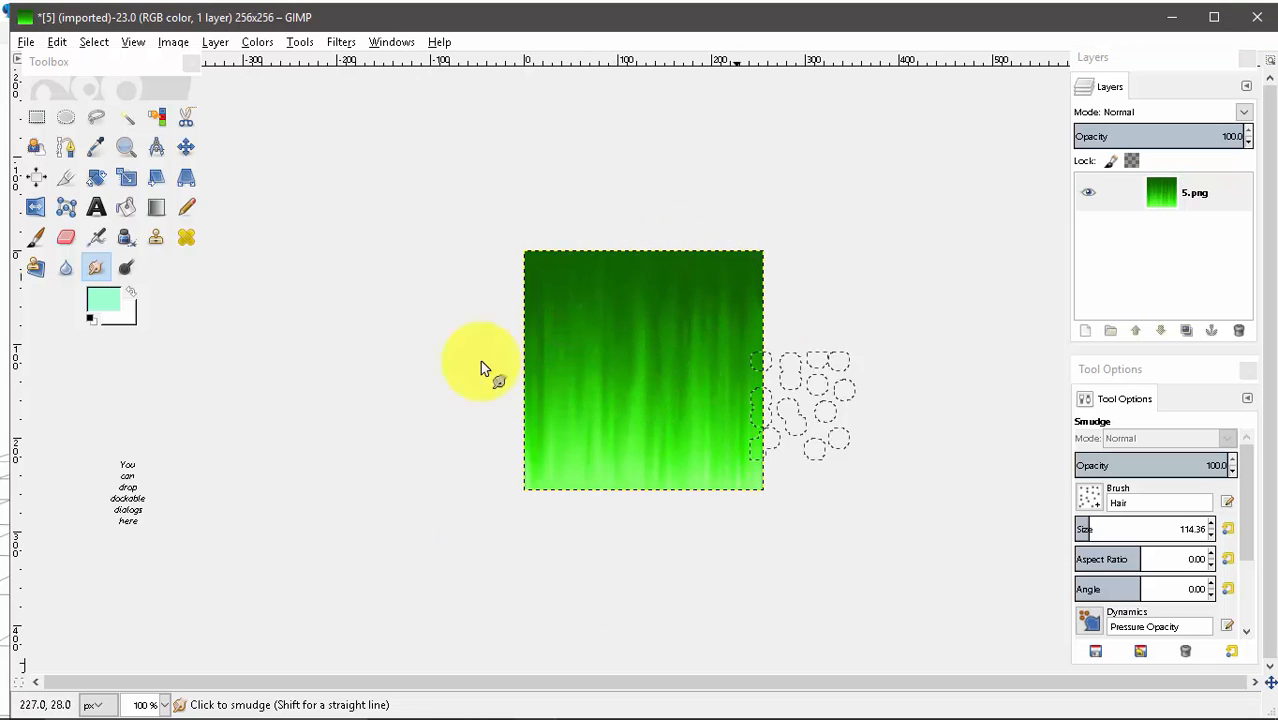
pyautogui.click(1257, 17)
pyautogui.click(672, 468)
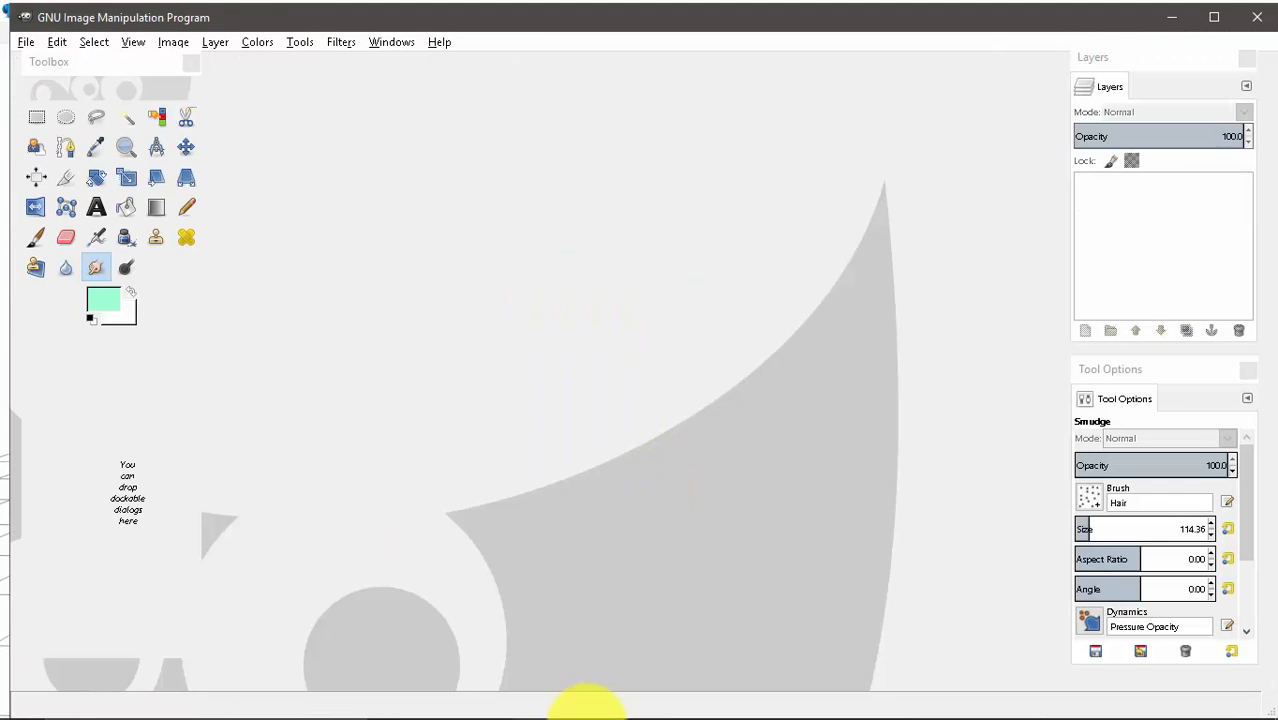
# Step: Open 12.png from further down the MYTEXTURE6 folder in GIMP to view its dark pink texture, and close it
pyautogui.moveTo(535, 705)
pyautogui.moveTo(496, 713)
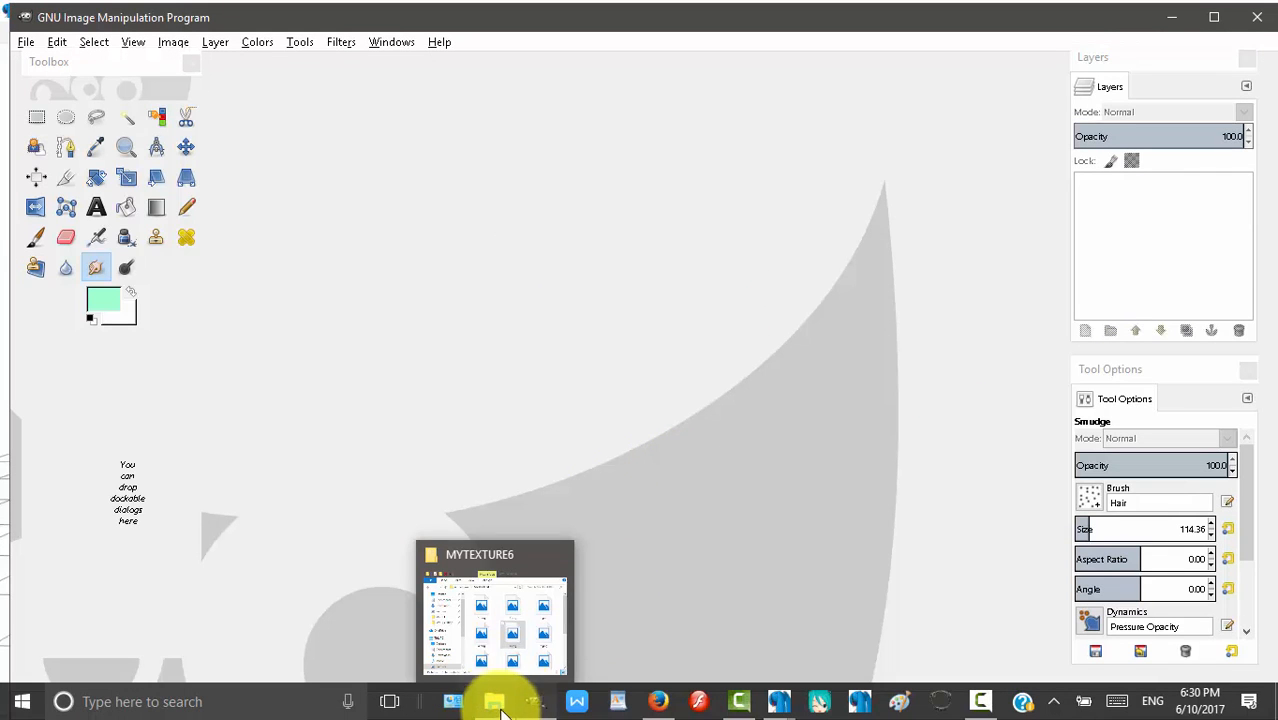
pyautogui.click(518, 648)
pyautogui.scroll(-3, 553, 350)
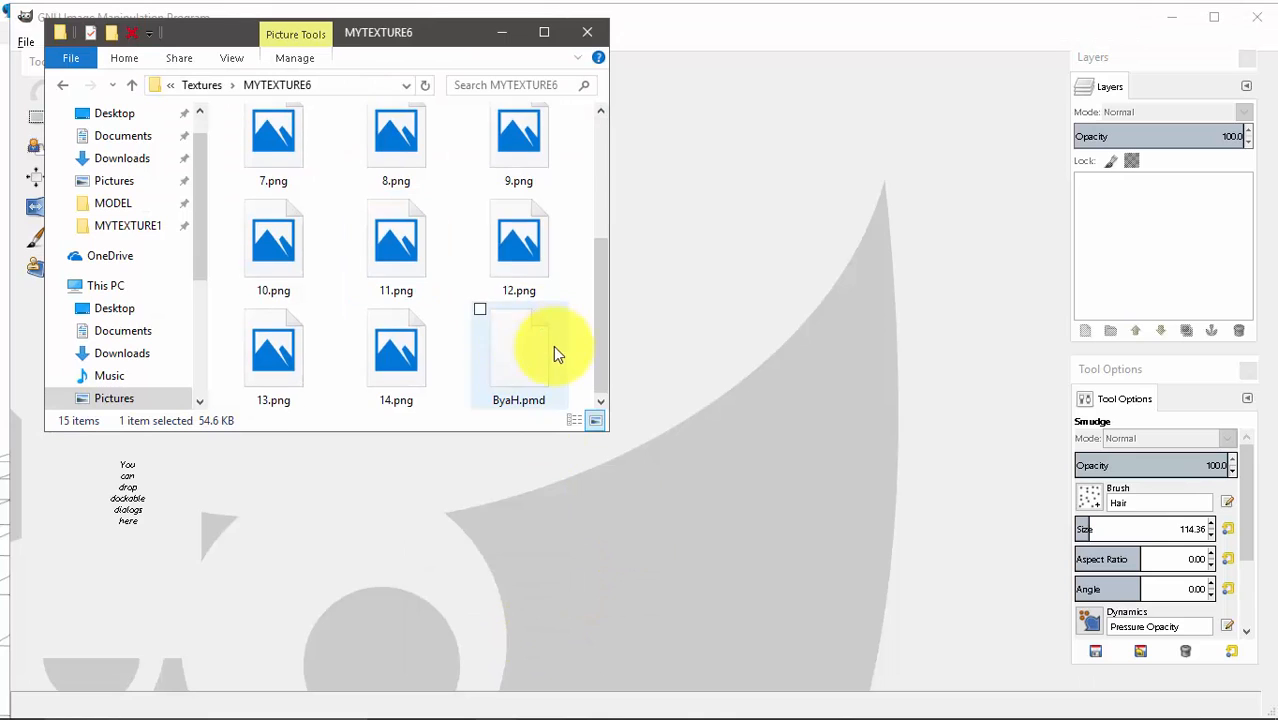
pyautogui.moveTo(519, 245); pyautogui.dragTo(750, 331)
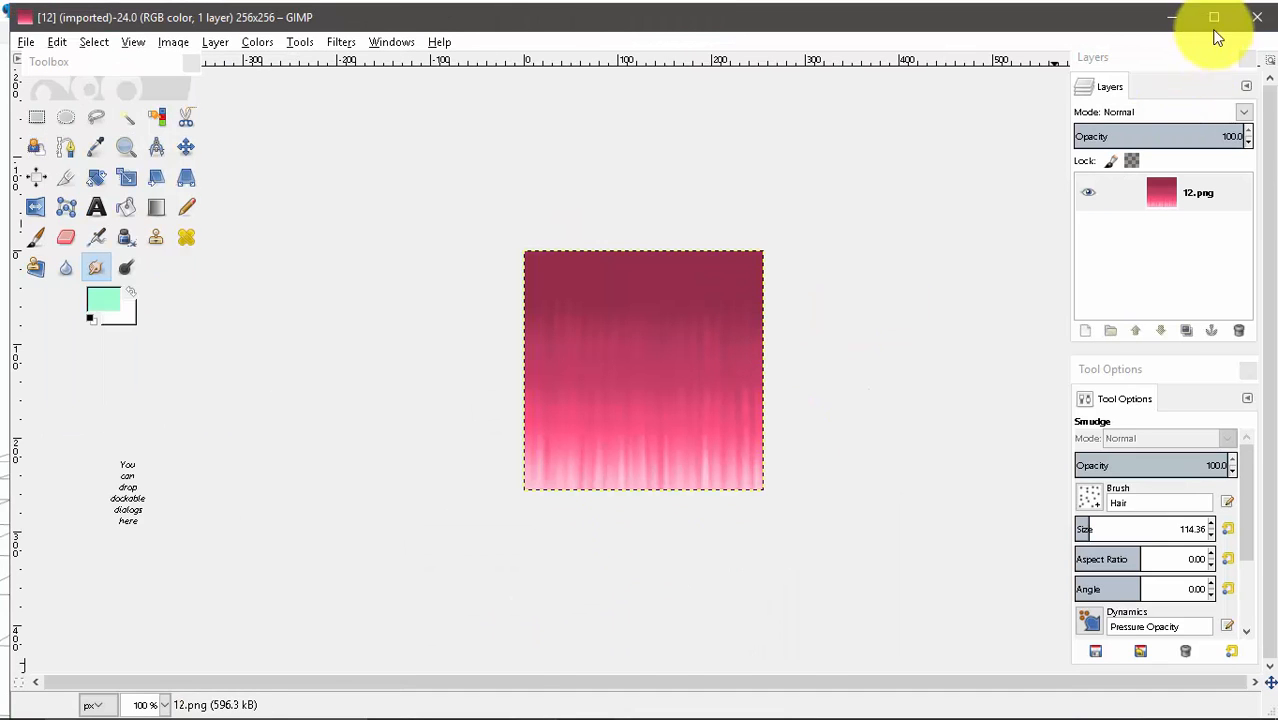
pyautogui.click(1257, 17)
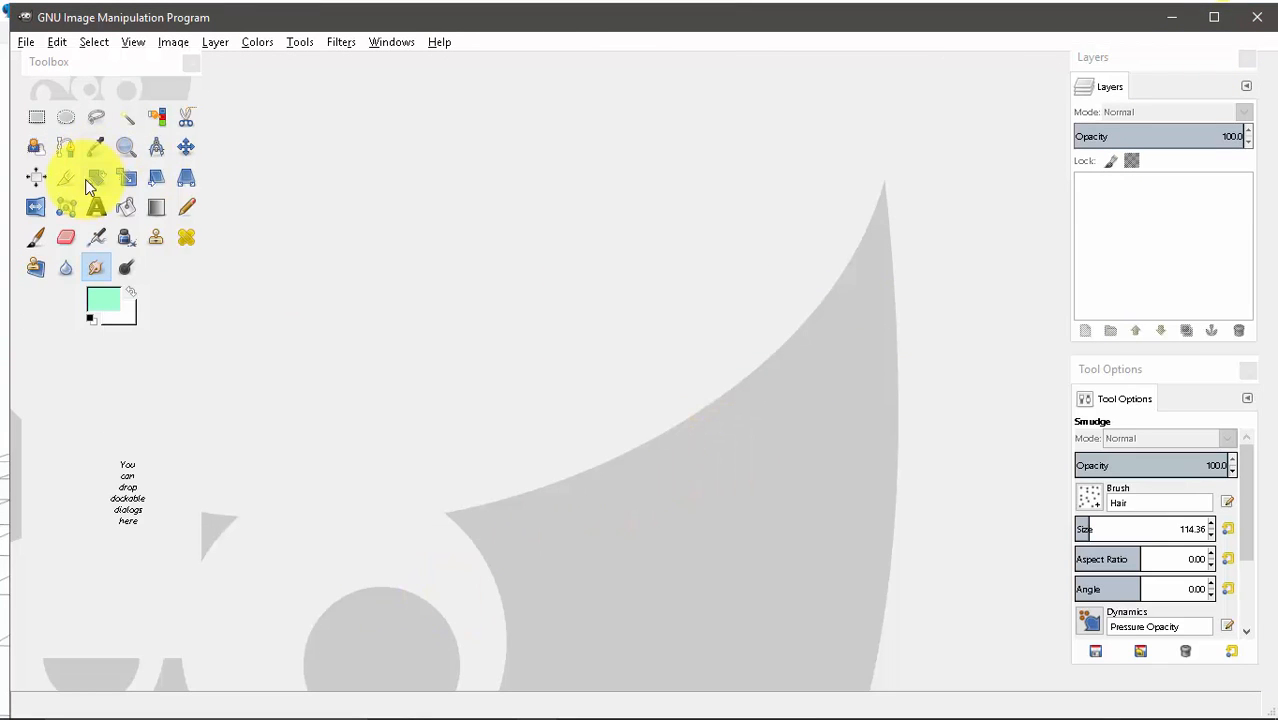
# Step: Open 13.png from the MYTEXTURE6 folder in GIMP and erase its pink texture with the Hair brush
pyautogui.click(496, 694)
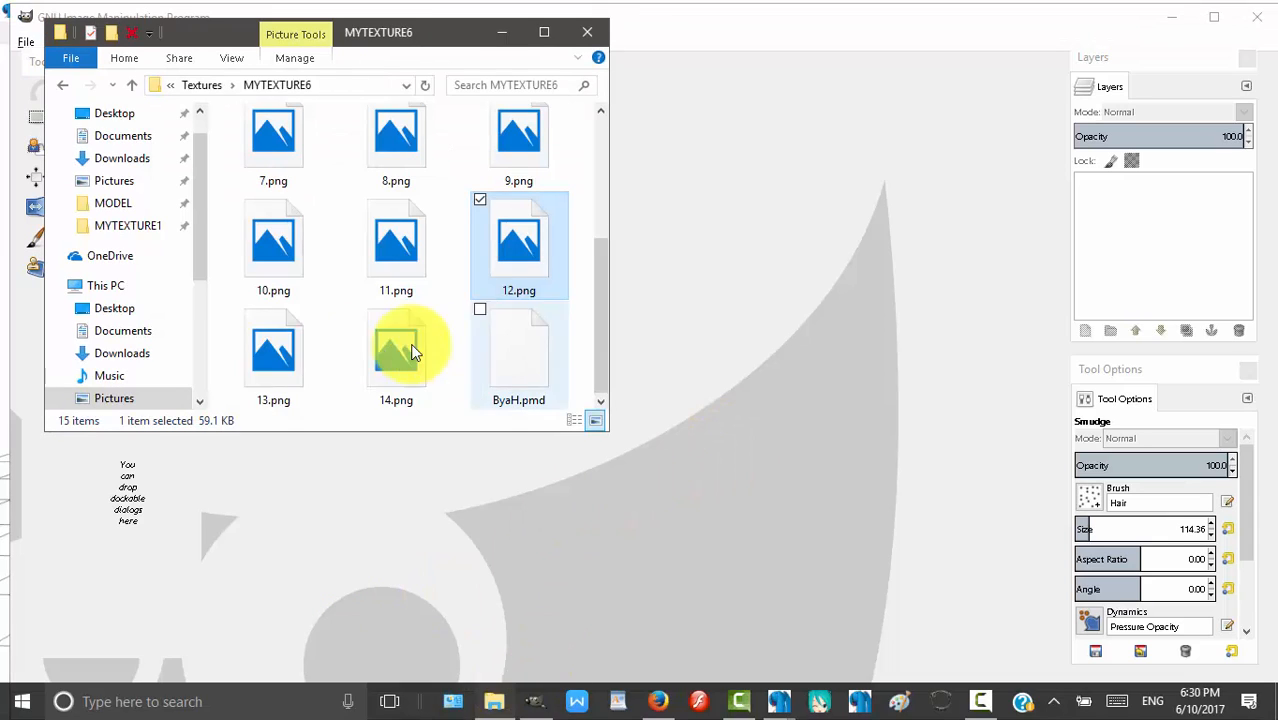
pyautogui.moveTo(277, 340); pyautogui.dragTo(743, 382)
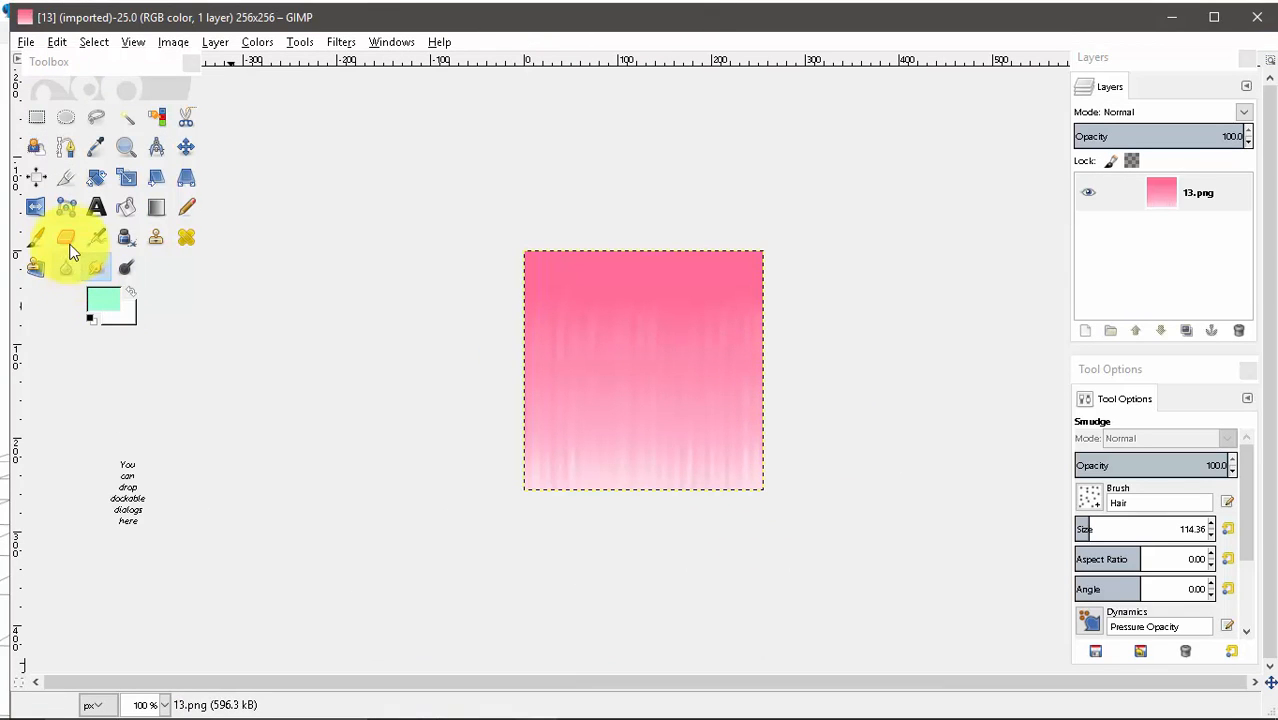
pyautogui.click(66, 237)
pyautogui.moveTo(530, 280)
pyautogui.mouseDown()
pyautogui.moveTo(799, 242)
pyautogui.moveTo(790, 330)
pyautogui.mouseUp()
pyautogui.moveTo(261, 400)
pyautogui.mouseDown()
pyautogui.moveTo(599, 471)
pyautogui.moveTo(277, 371)
pyautogui.mouseUp()
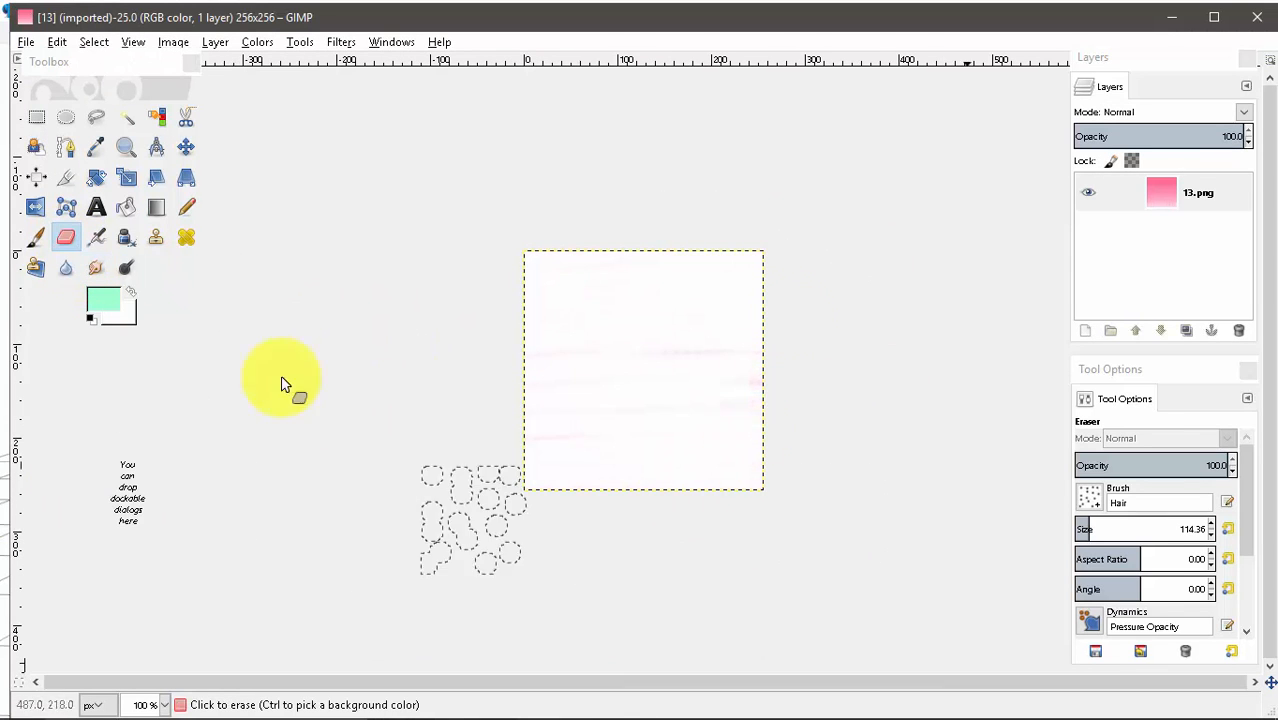
# Step: Erase the remaining pink traces with the 2. Block 01 brush at size 397.77
pyautogui.click(1091, 512)
pyautogui.click(1182, 340)
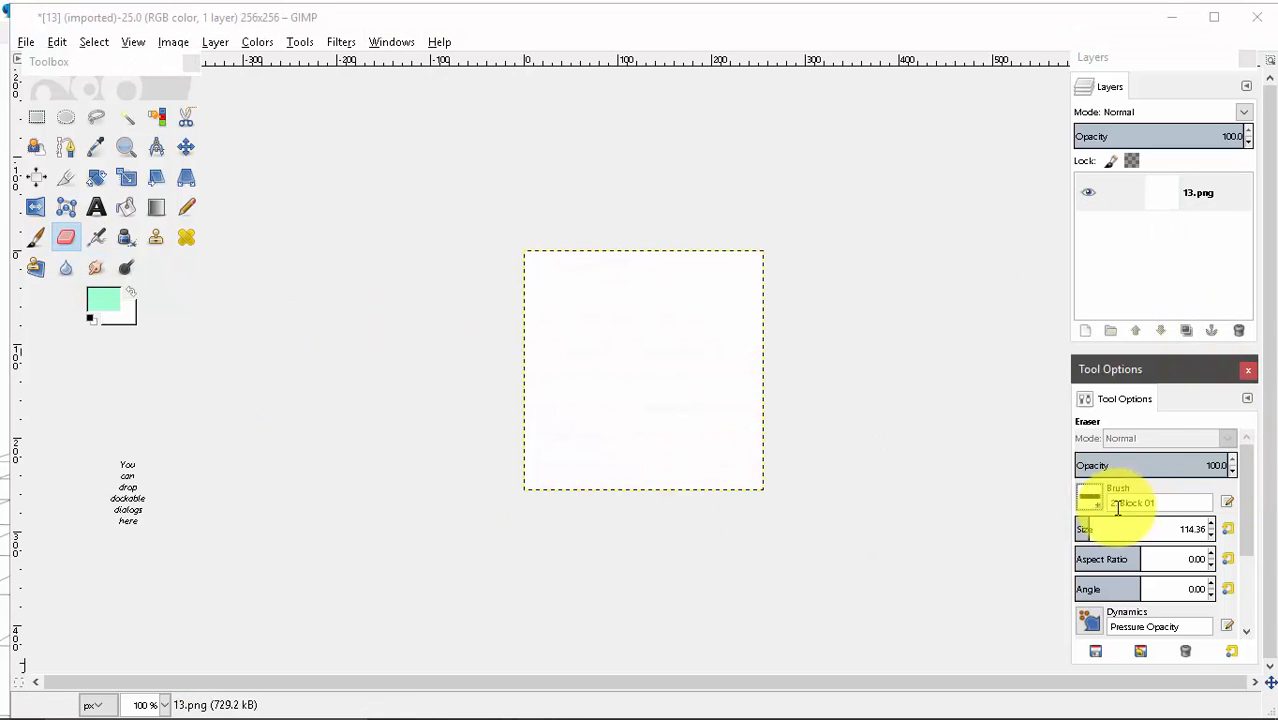
pyautogui.moveTo(1132, 529)
pyautogui.mouseDown()
pyautogui.moveTo(1258, 525)
pyautogui.moveTo(1113, 531)
pyautogui.mouseUp()
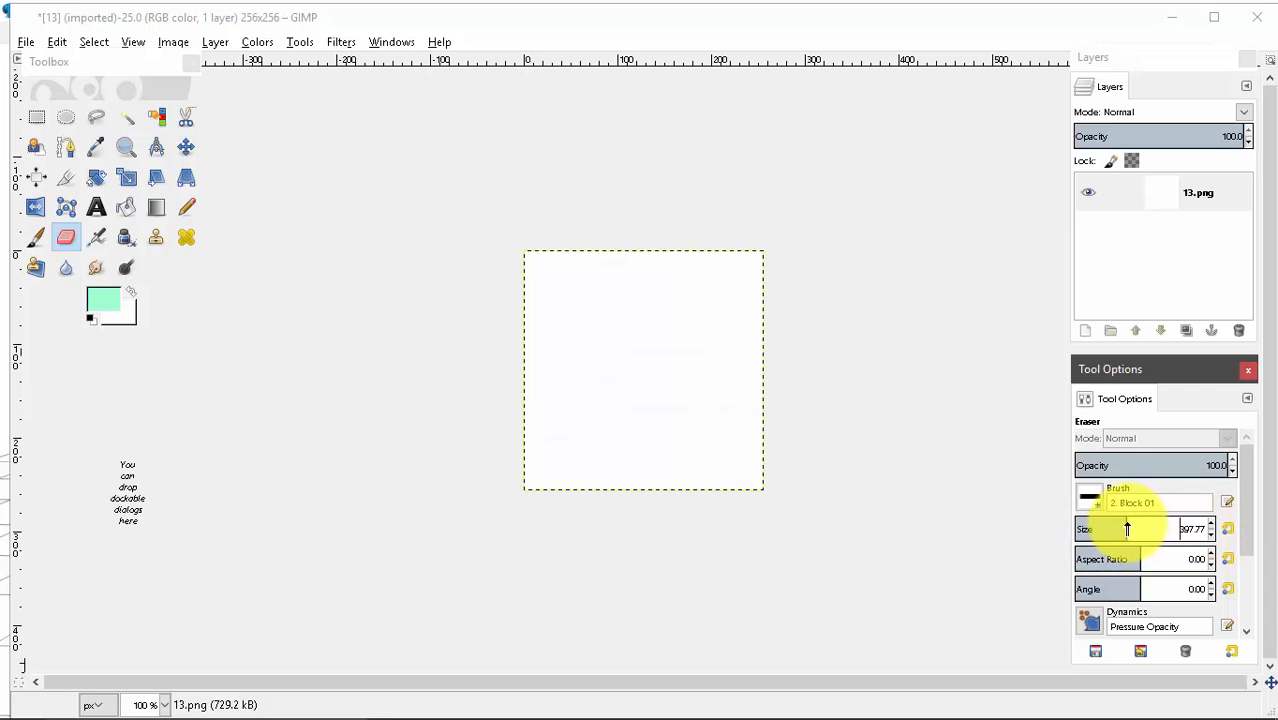
pyautogui.click(770, 343)
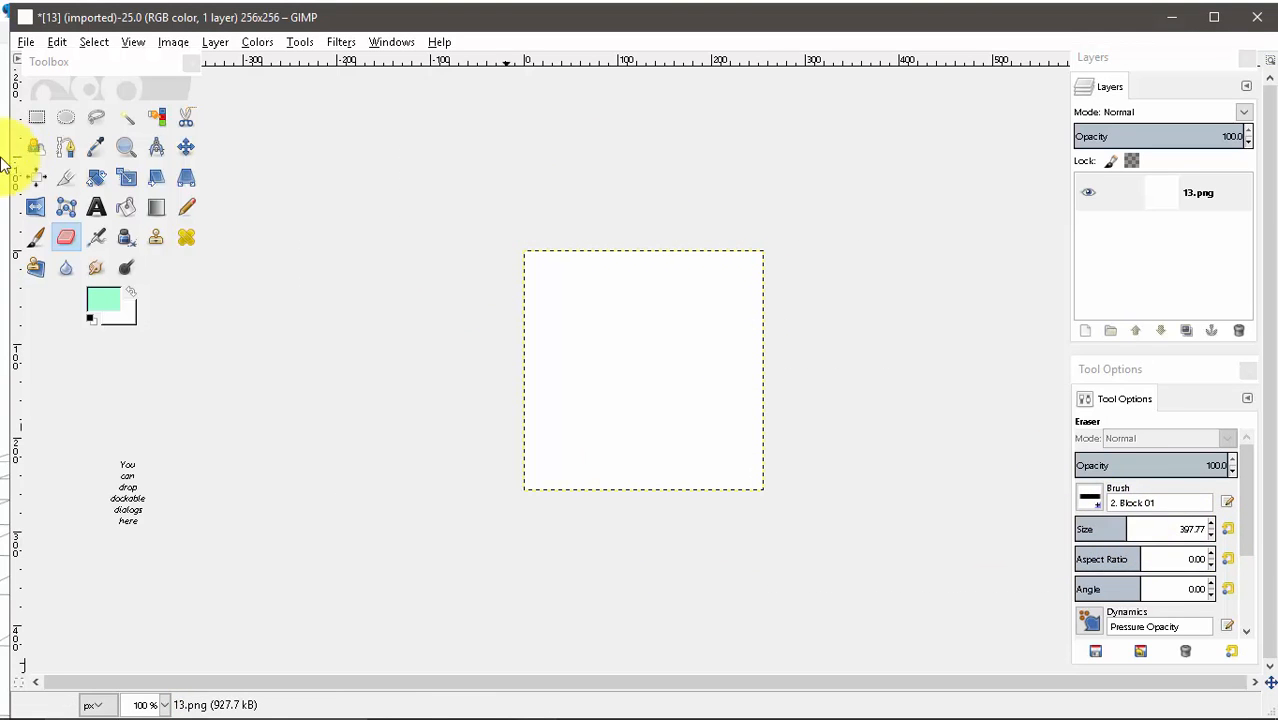
# Step: Paint a dark green (005331) band across the top of the blank image using the 2. Block 01 brush at size 303.54
pyautogui.moveTo(1105, 530); pyautogui.dragTo(1122, 529)
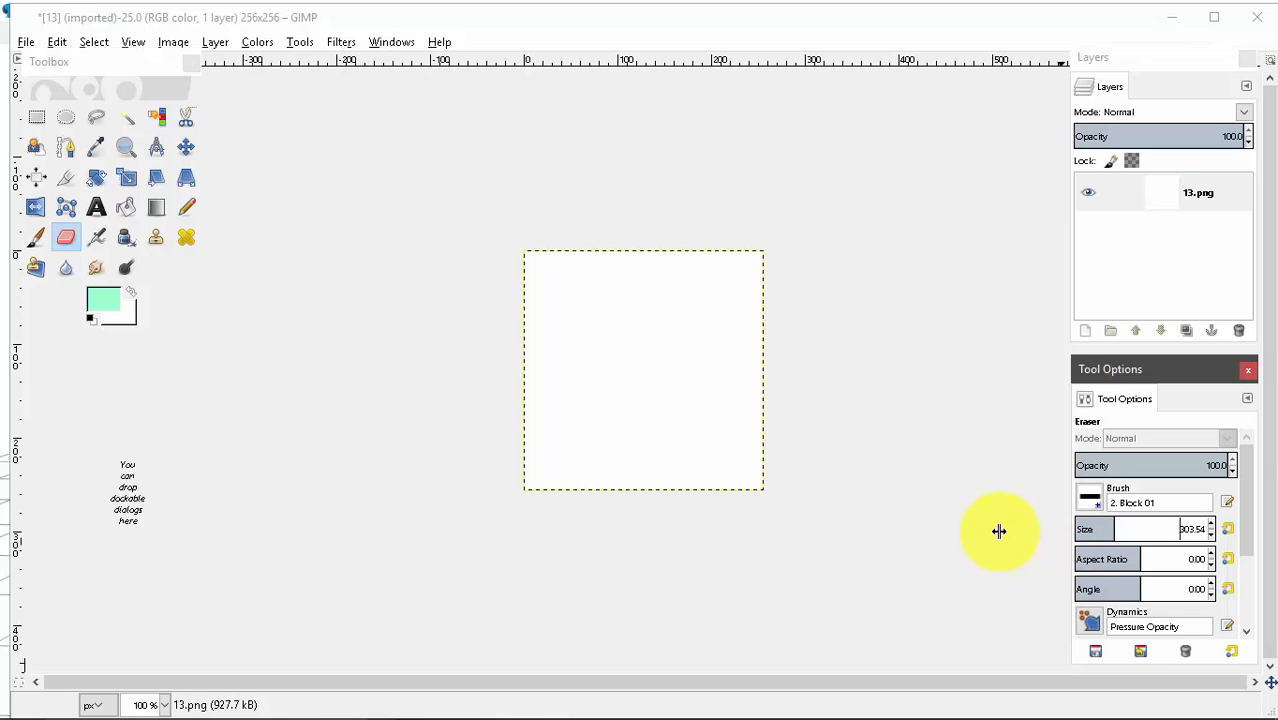
pyautogui.click(106, 302)
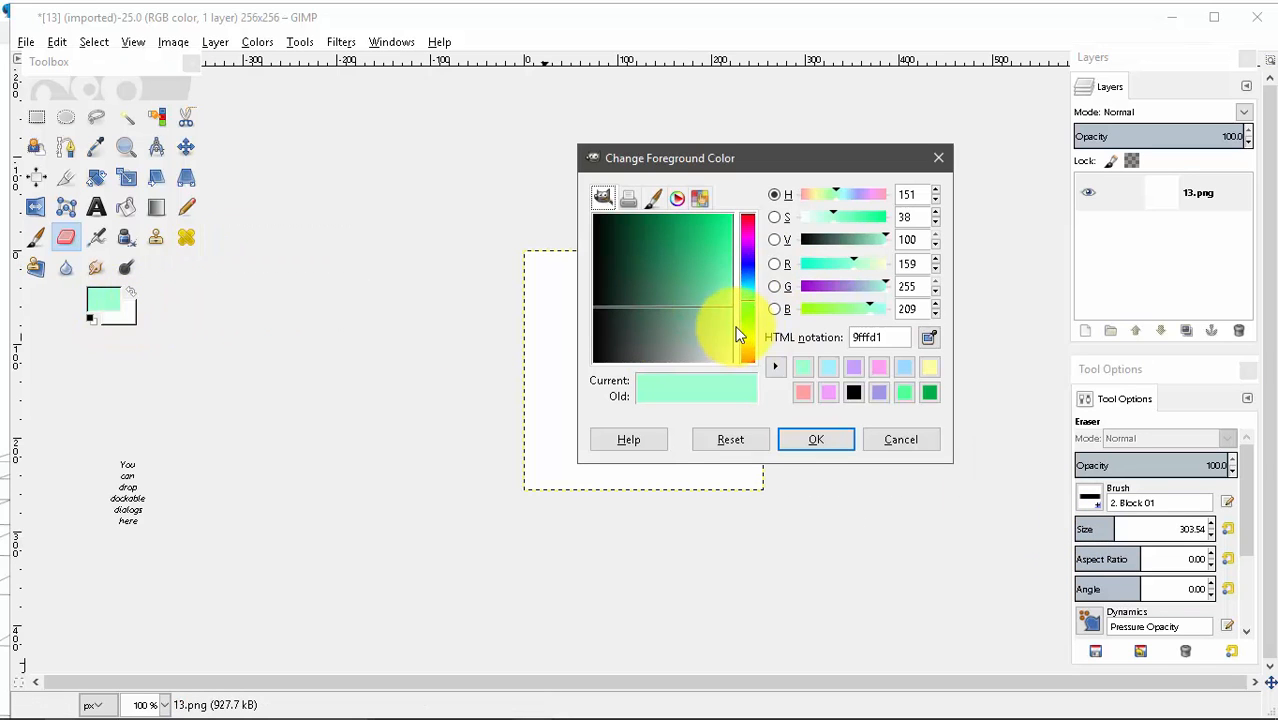
pyautogui.moveTo(739, 335); pyautogui.dragTo(705, 289)
pyautogui.moveTo(660, 250); pyautogui.dragTo(642, 186)
pyautogui.click(820, 439)
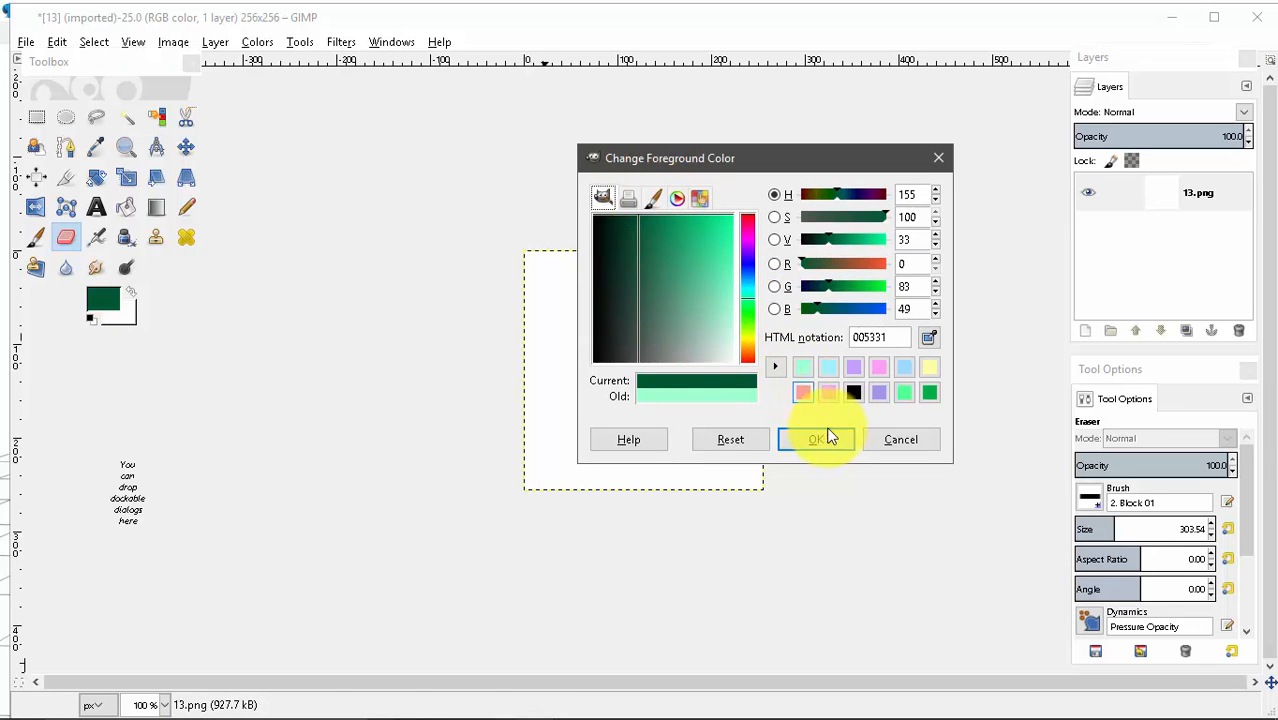
pyautogui.press('p')
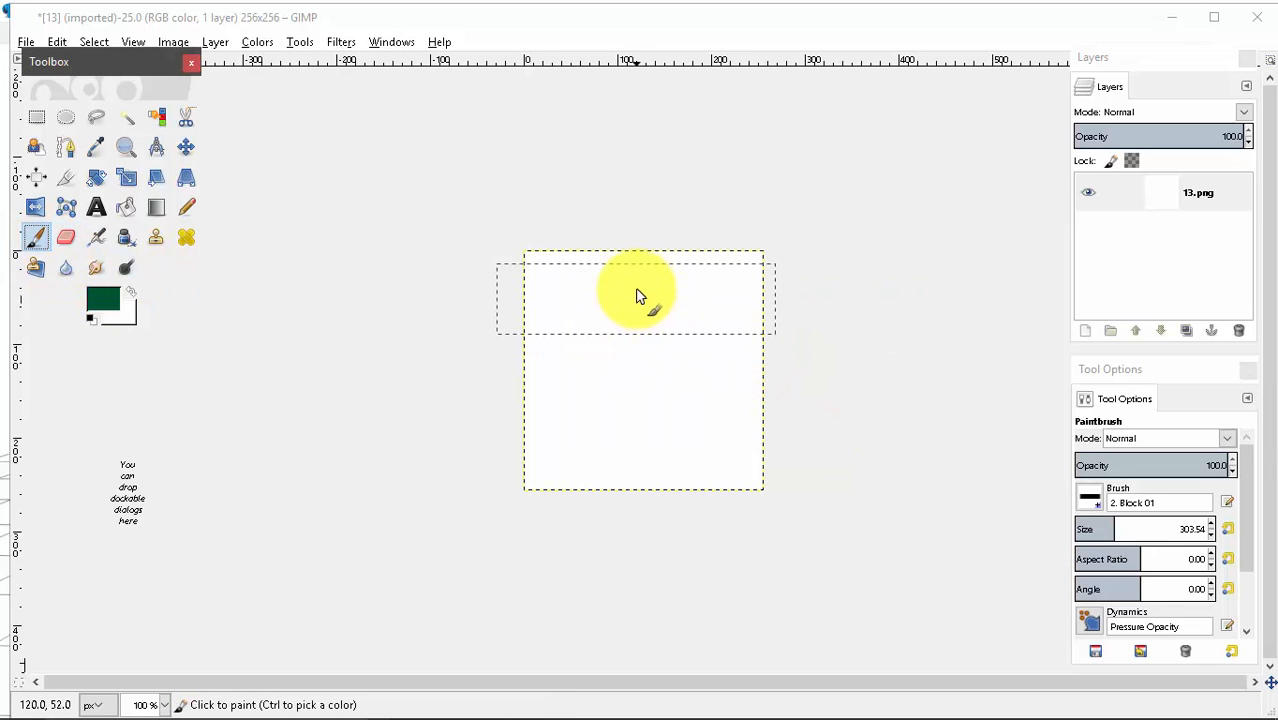
pyautogui.click(643, 280)
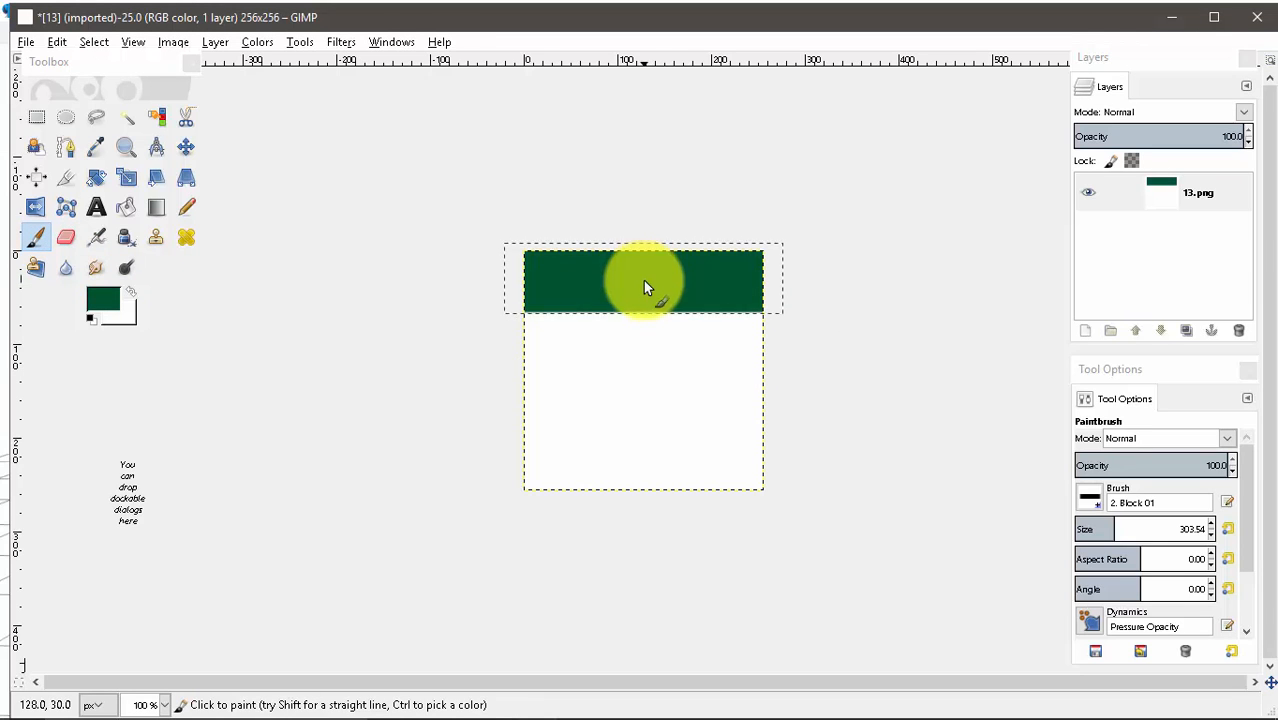
# Step: Paint a medium green (00834d) band directly below the dark green band with the 2. Block 01 brush
pyautogui.click(104, 300)
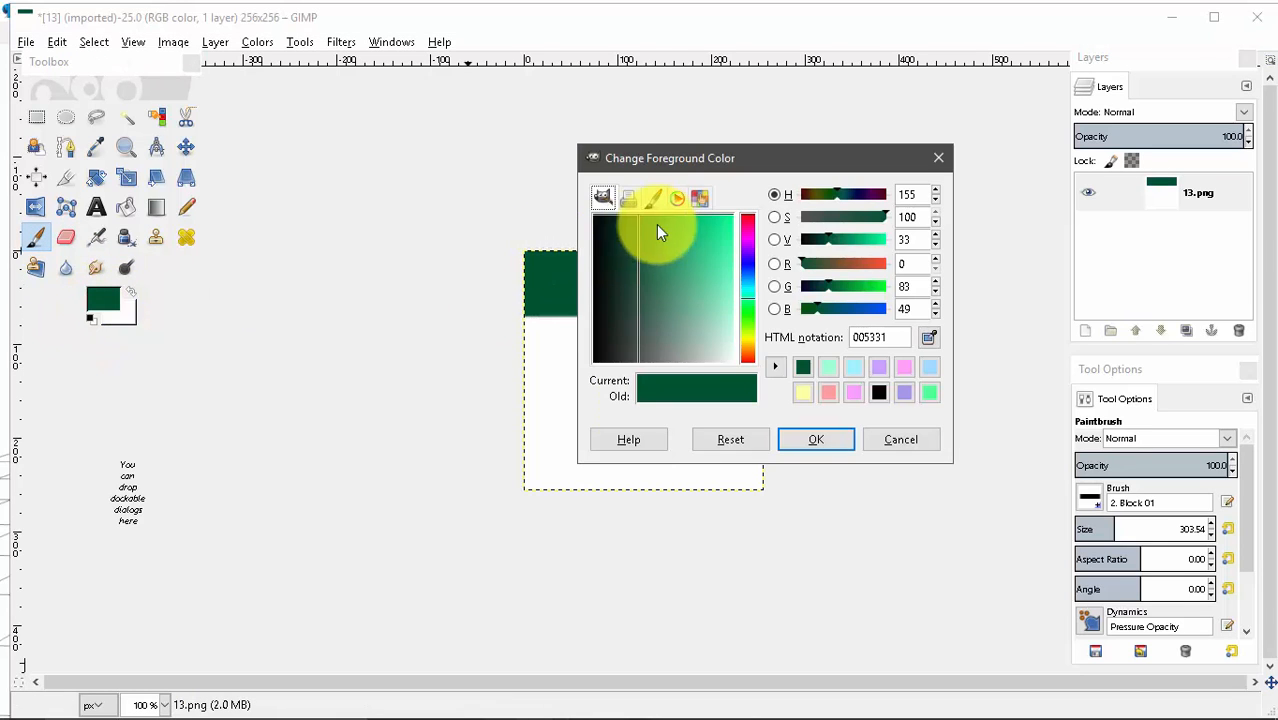
pyautogui.moveTo(634, 222); pyautogui.dragTo(664, 207)
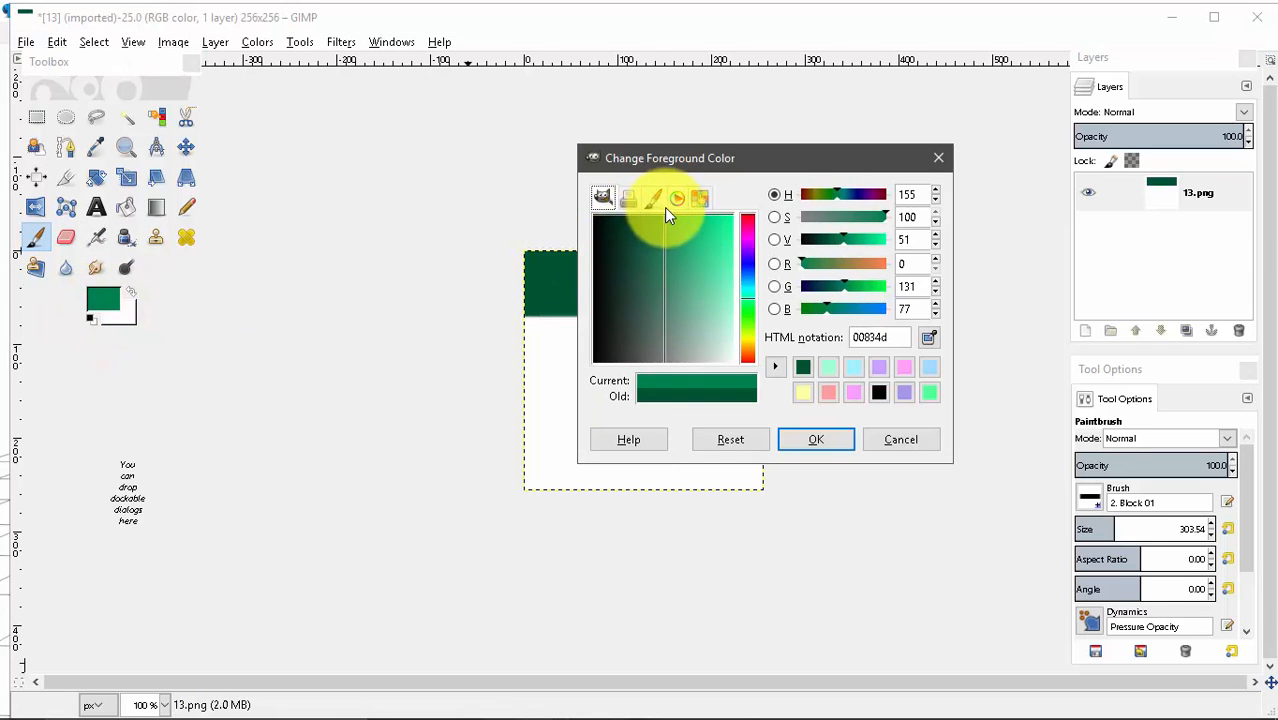
pyautogui.click(820, 432)
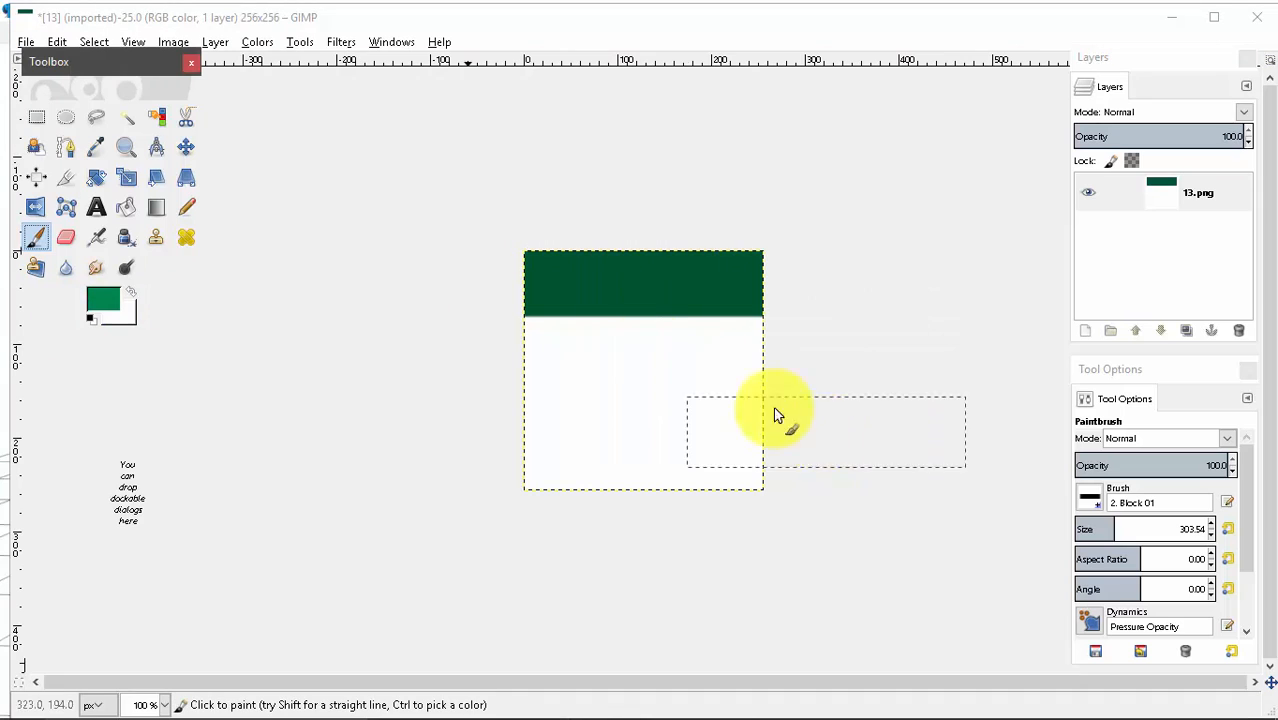
pyautogui.click(652, 355)
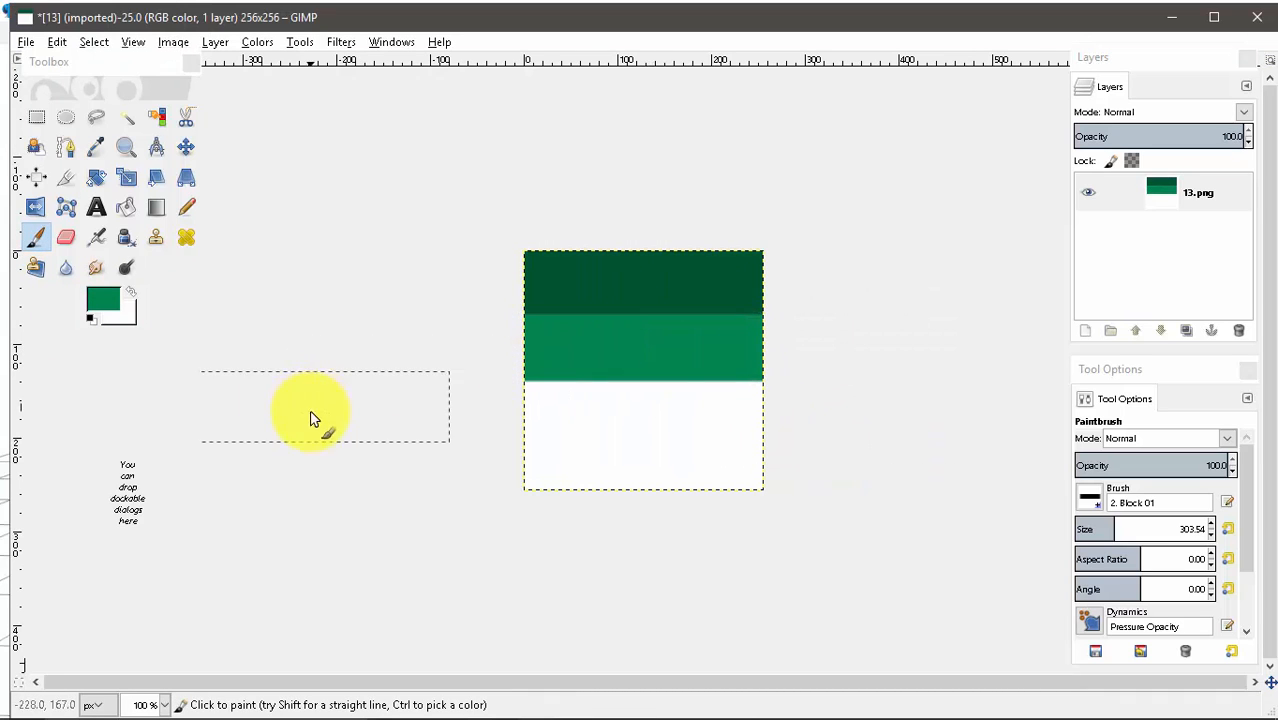
# Step: Paint a lighter green third band directly below the medium green one, using the 2. Block 01 brush
pyautogui.click(115, 298)
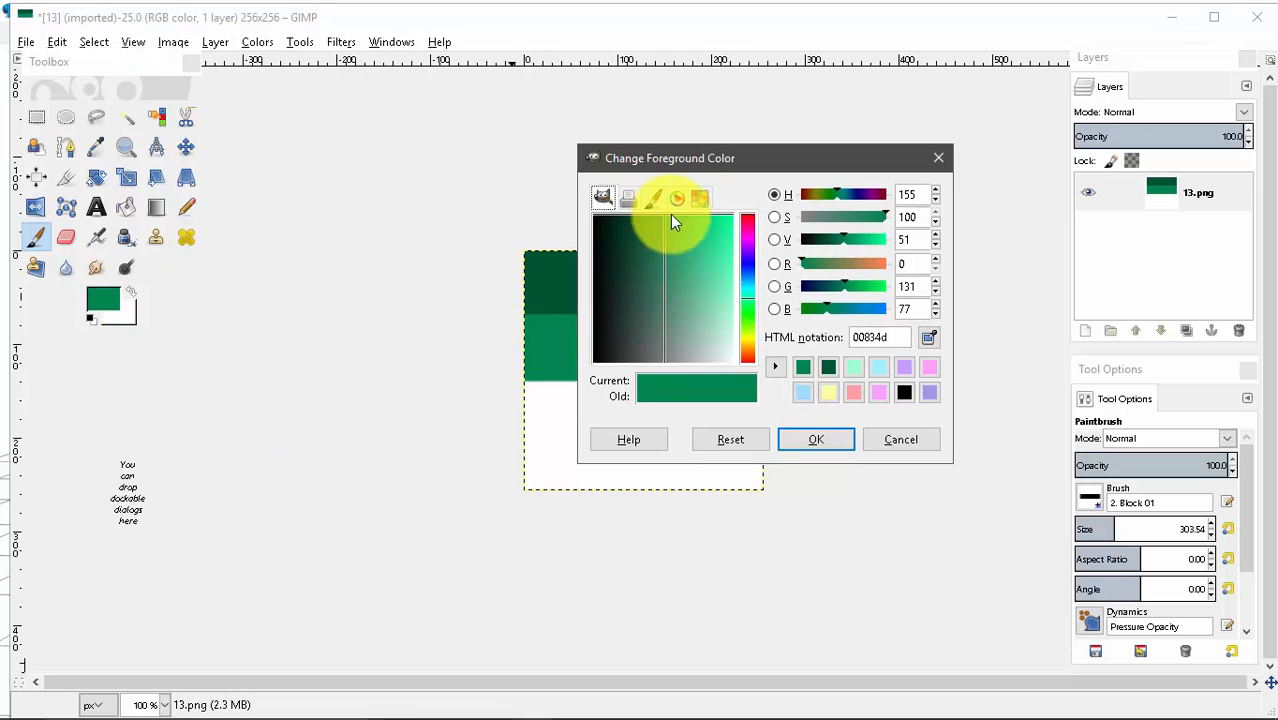
pyautogui.moveTo(672, 216); pyautogui.dragTo(692, 211)
pyautogui.click(815, 440)
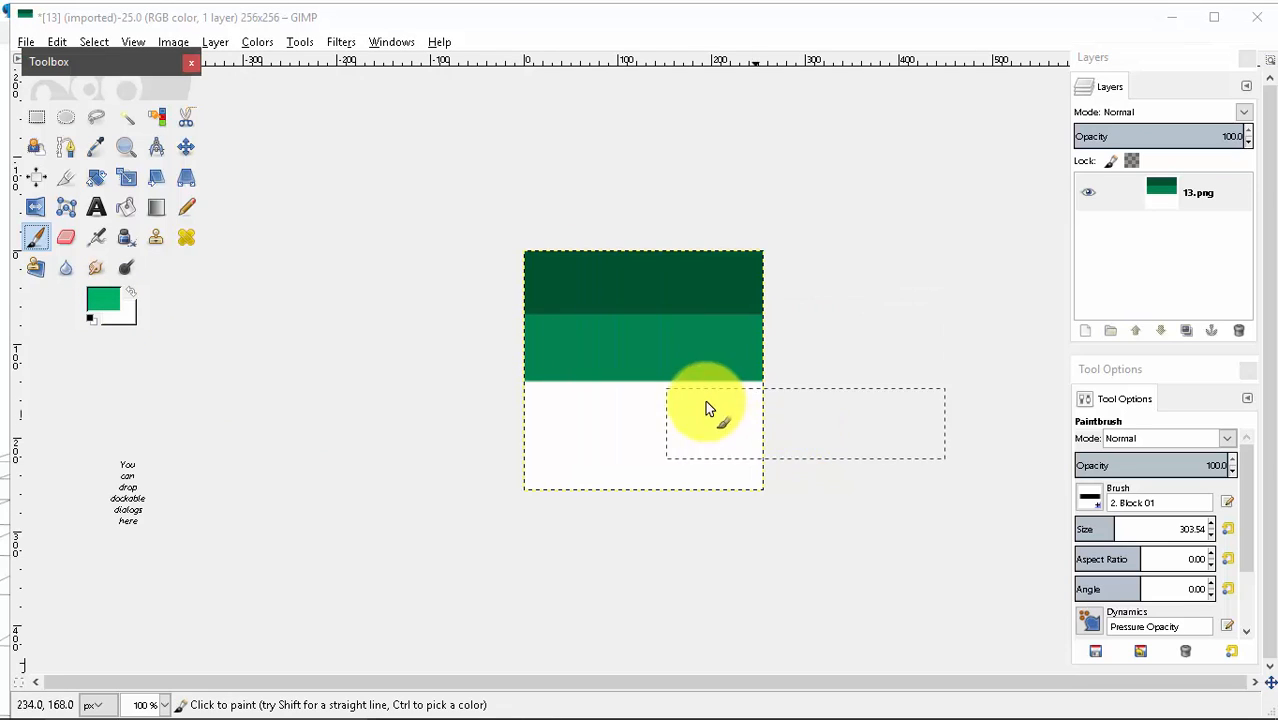
pyautogui.click(657, 418)
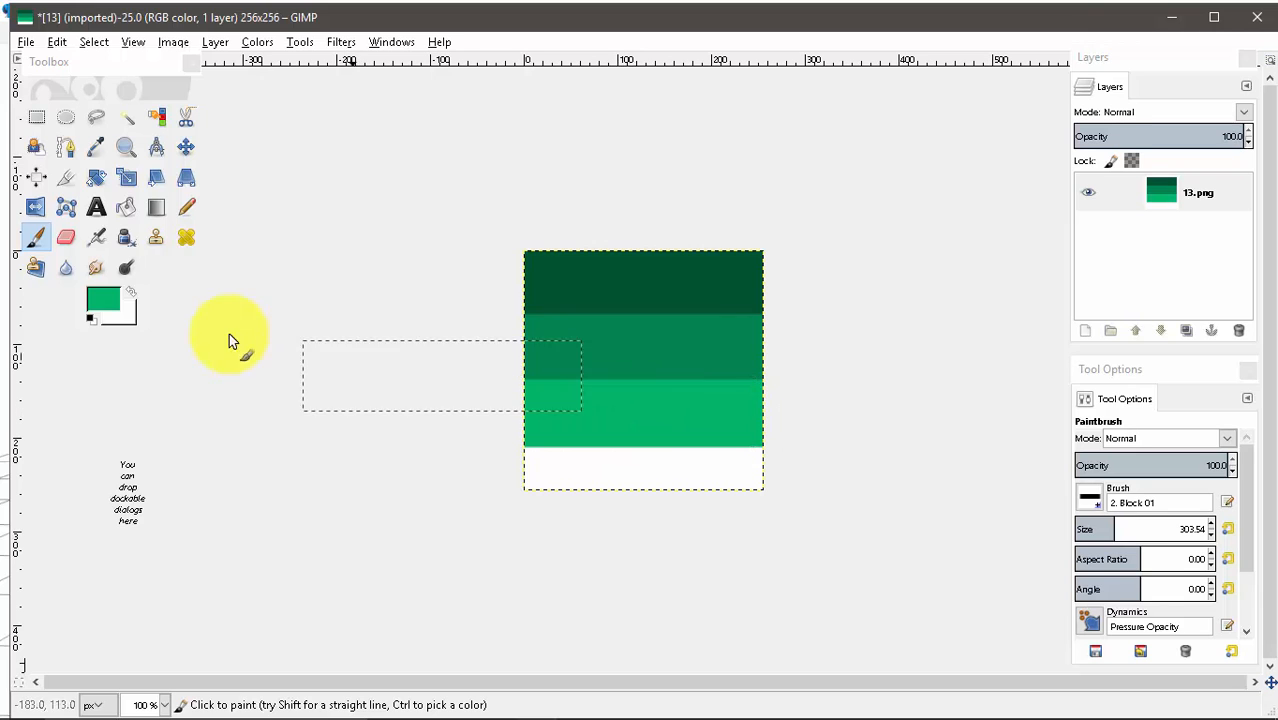
pyautogui.click(122, 316)
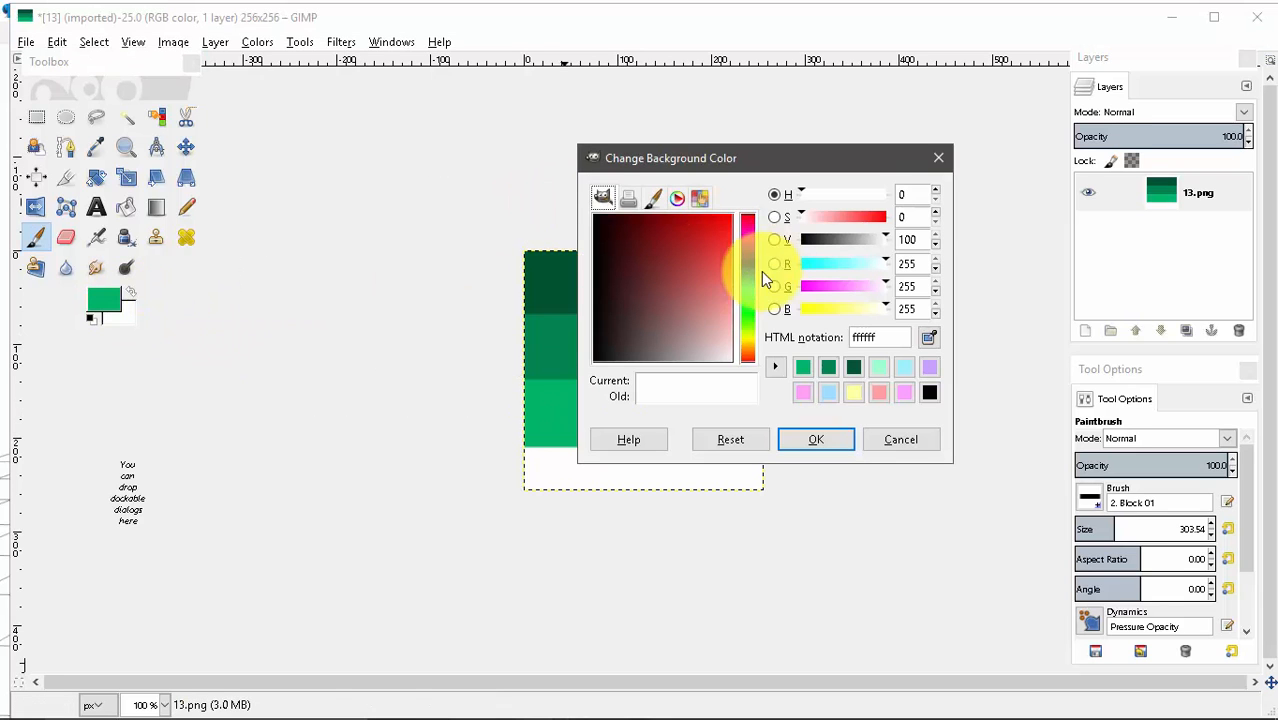
pyautogui.click(936, 157)
pyautogui.click(126, 117)
pyautogui.click(535, 425)
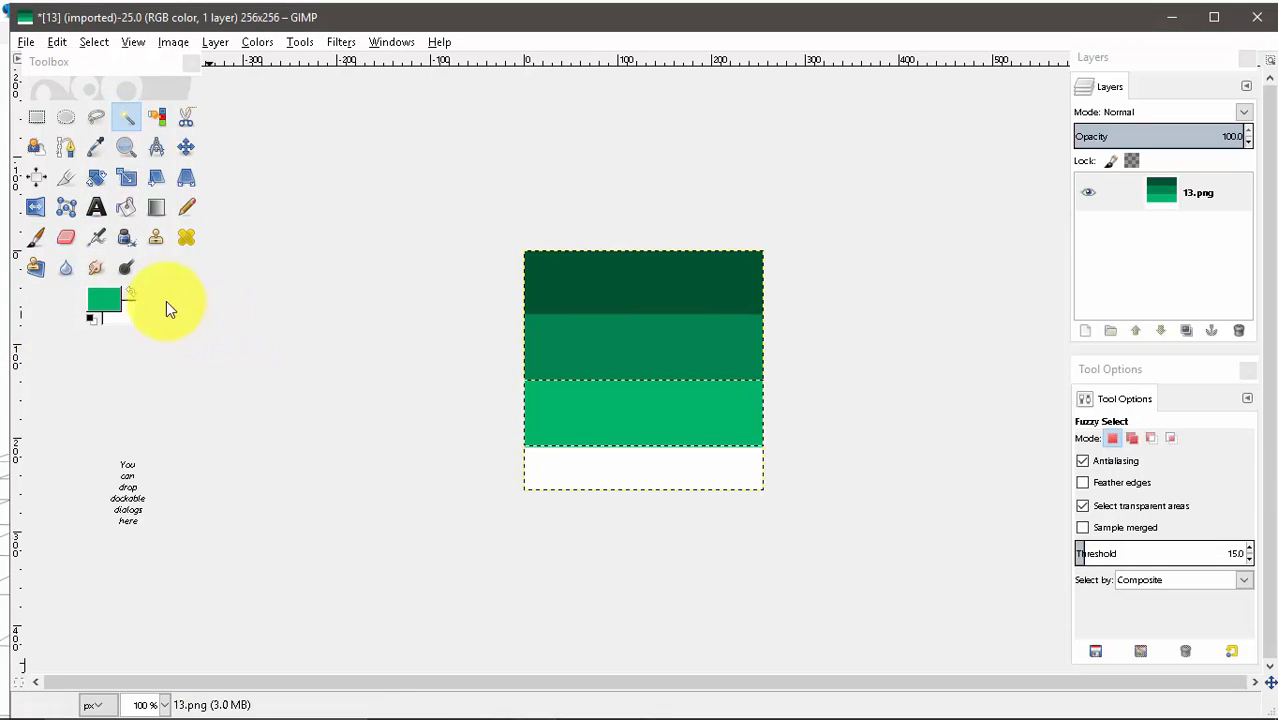
# Step: Clear the selection and fill the remaining white strip with a bright green (00ff96) band using the Paintbrush
pyautogui.click(104, 300)
pyautogui.moveTo(666, 240)
pyautogui.mouseDown()
pyautogui.moveTo(691, 215)
pyautogui.moveTo(808, 203)
pyautogui.mouseUp()
pyautogui.click(816, 440)
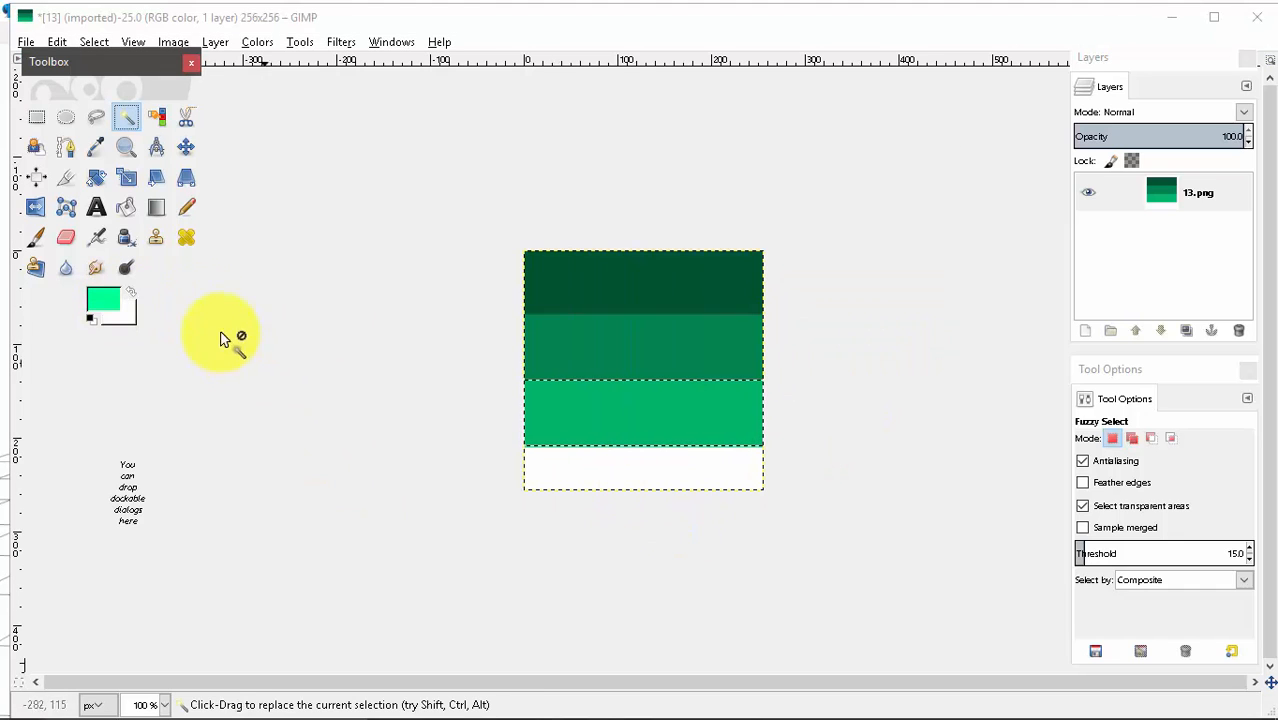
pyautogui.click(317, 173)
pyautogui.click(35, 237)
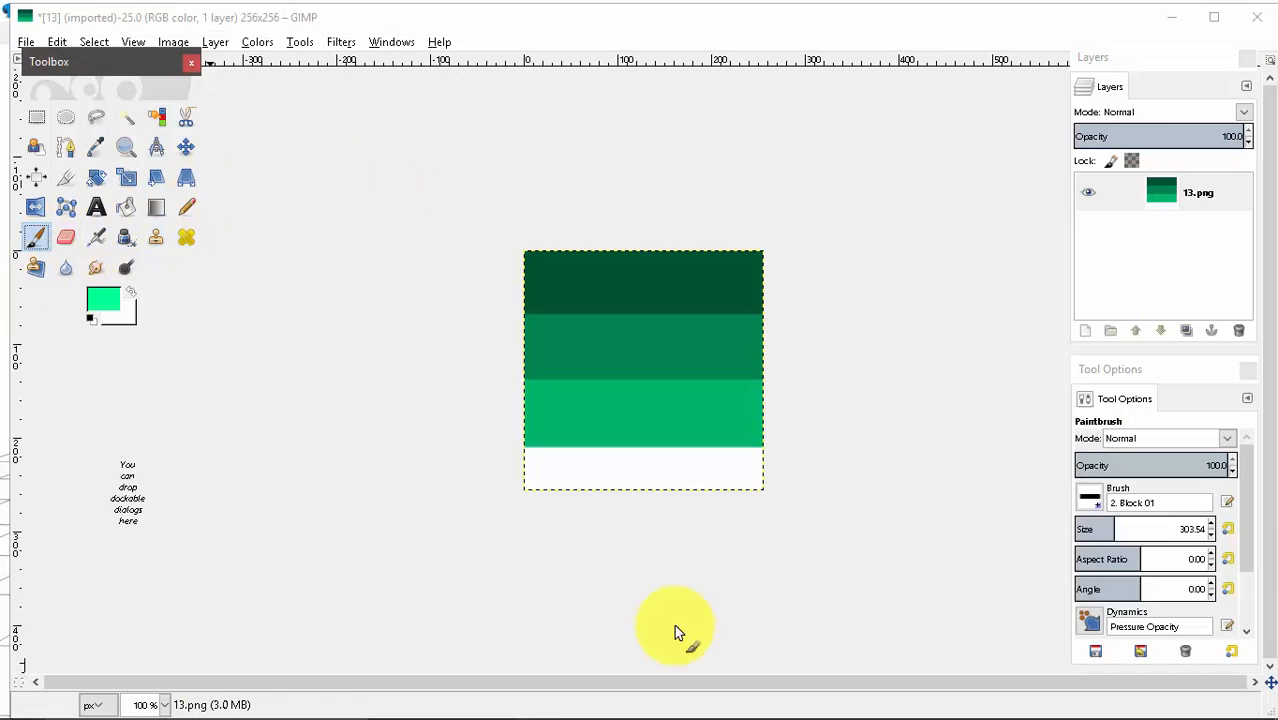
pyautogui.click(644, 485)
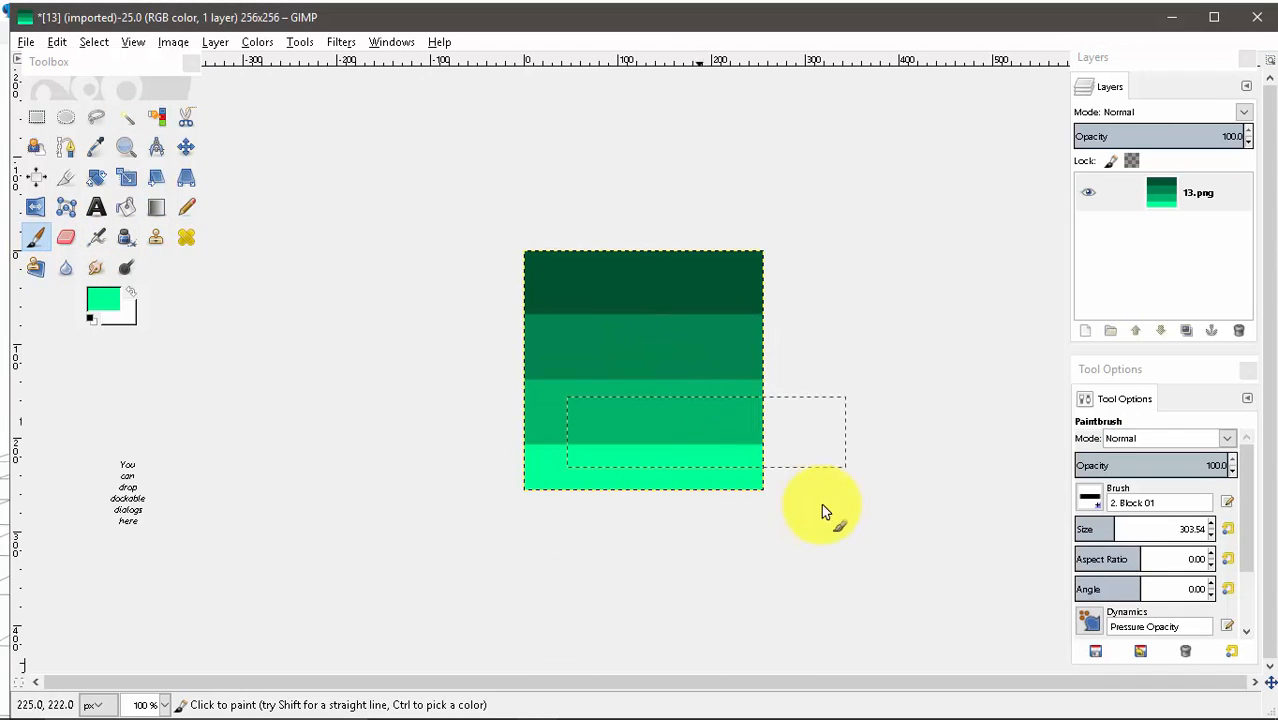
# Step: Erase all the green bands and paint a darker green (003a22) band across the top of the image
pyautogui.click(66, 237)
pyautogui.moveTo(442, 380); pyautogui.dragTo(687, 621)
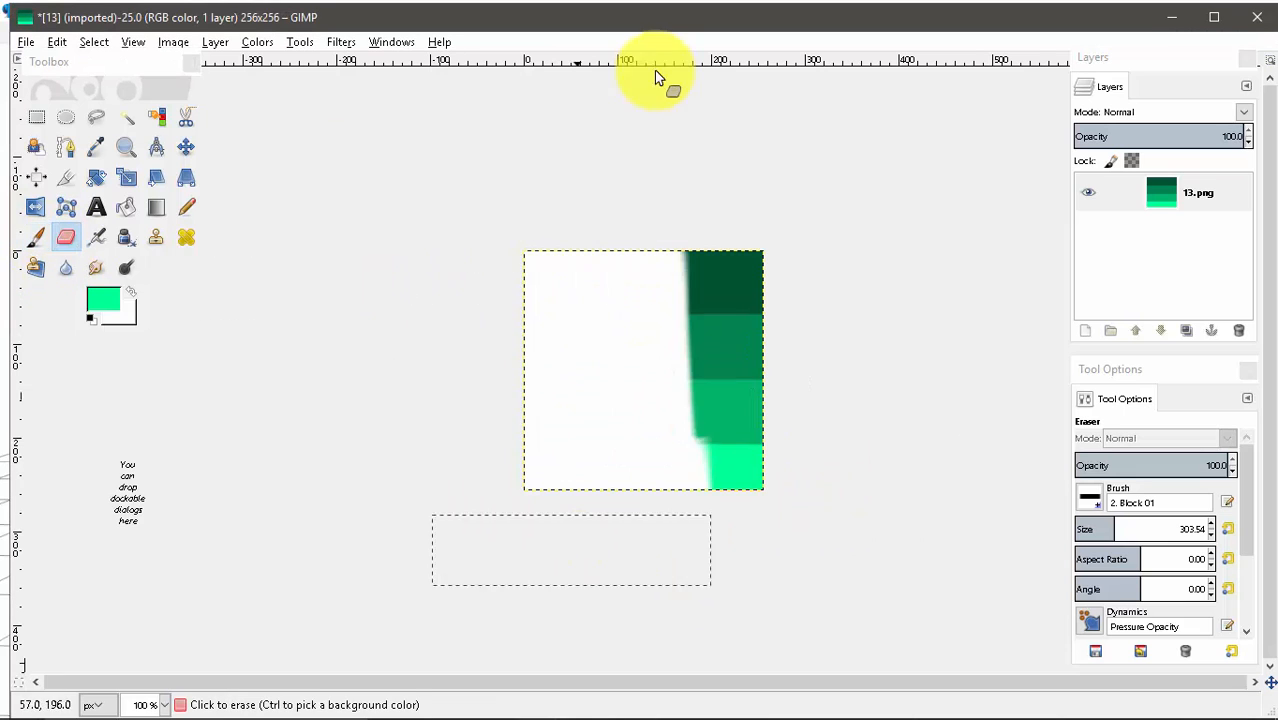
pyautogui.click(113, 305)
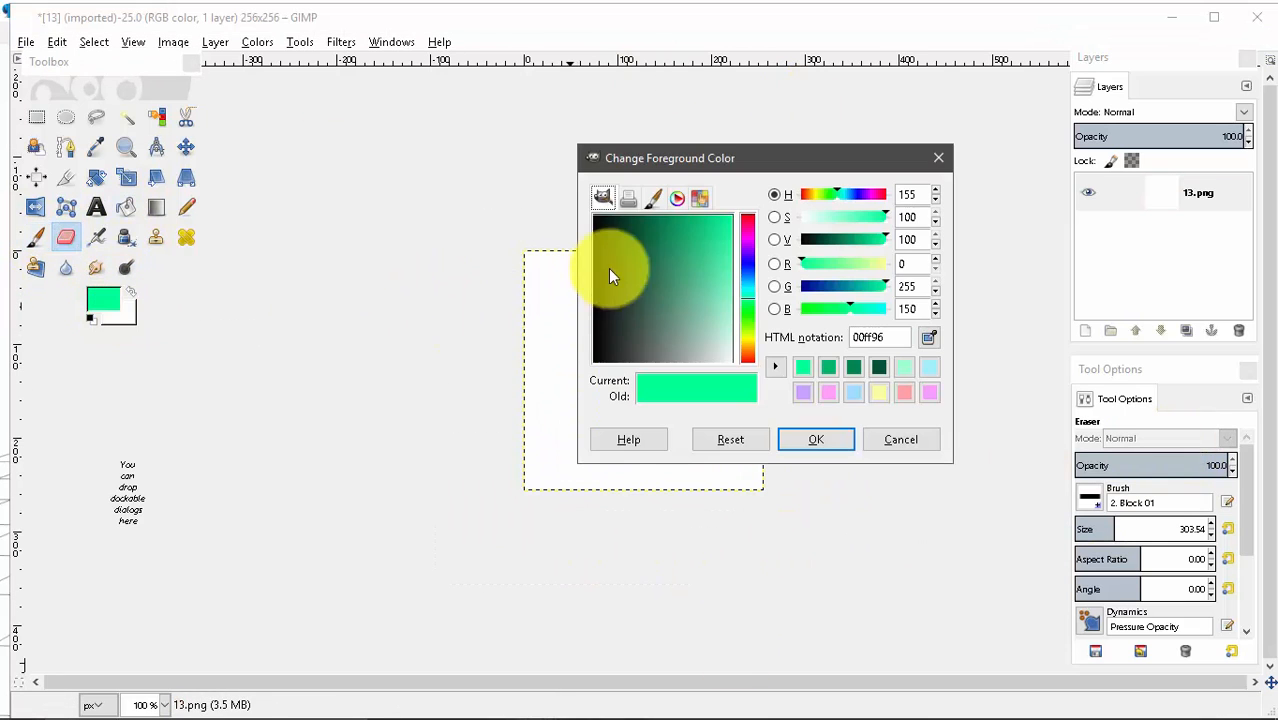
pyautogui.moveTo(608, 268); pyautogui.dragTo(624, 192)
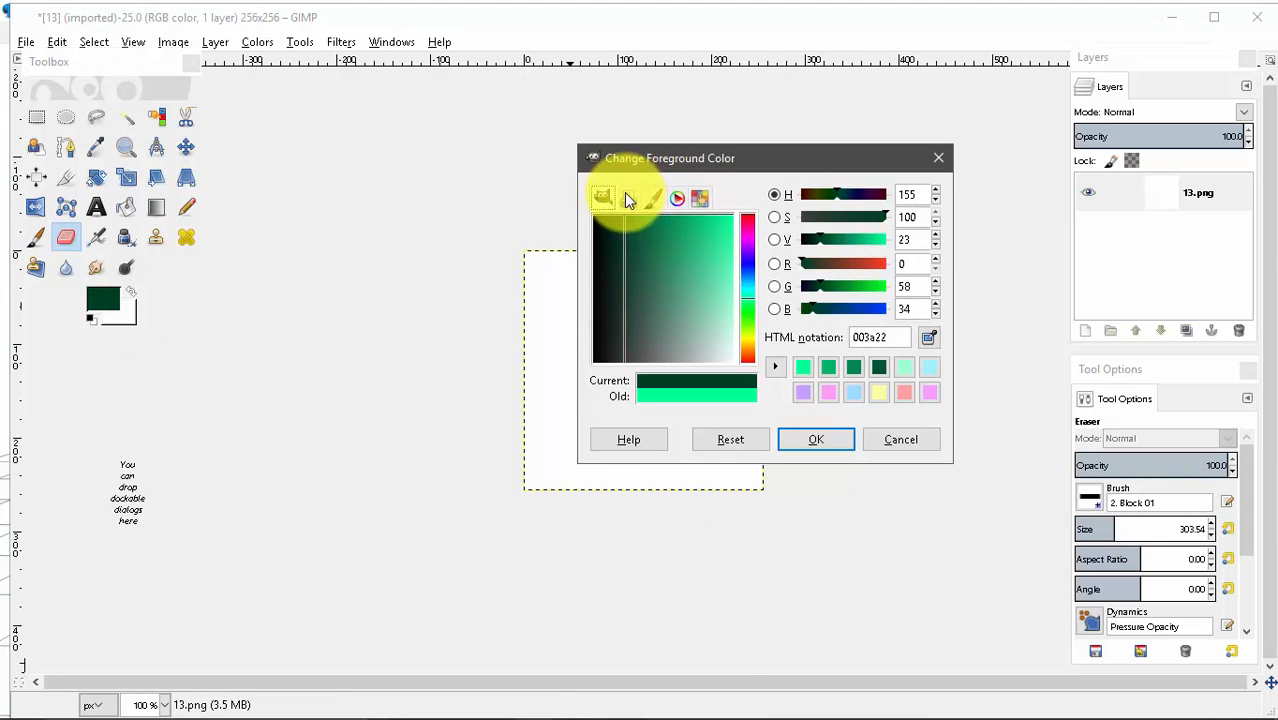
pyautogui.click(812, 436)
pyautogui.click(42, 240)
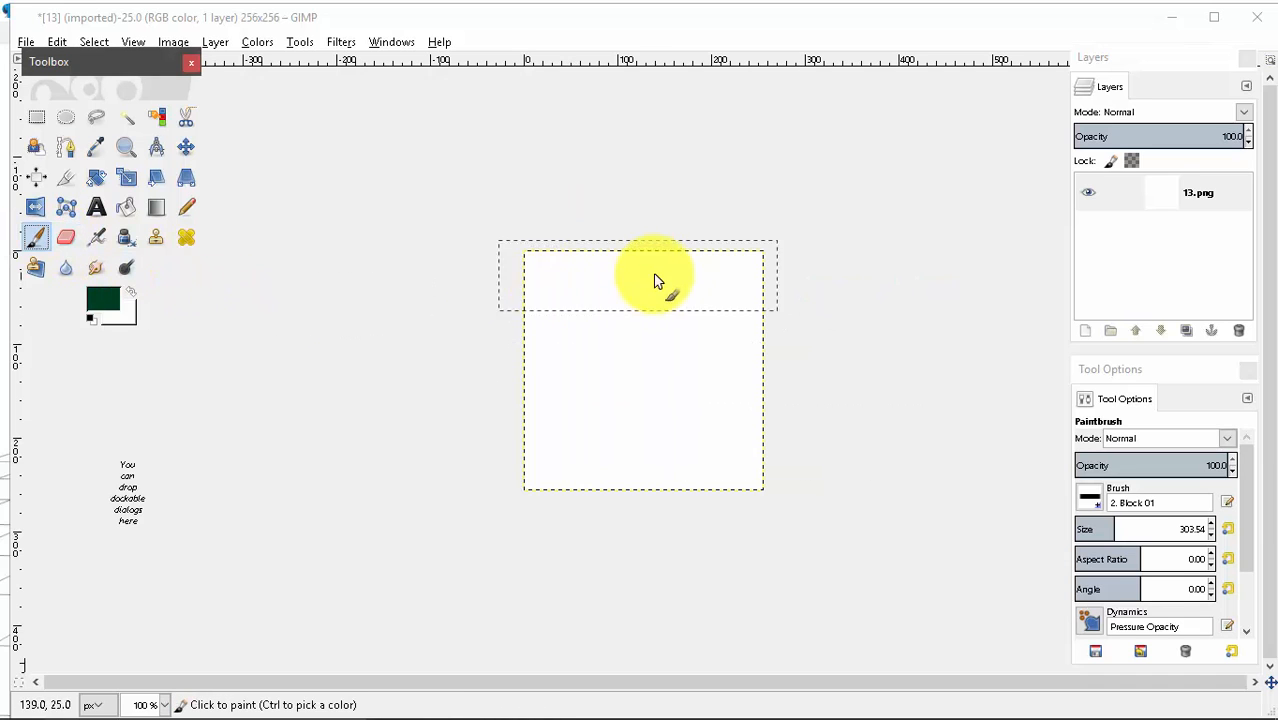
pyautogui.moveTo(641, 277)
pyautogui.mouseDown()
pyautogui.moveTo(625, 271)
pyautogui.moveTo(650, 277)
pyautogui.mouseUp()
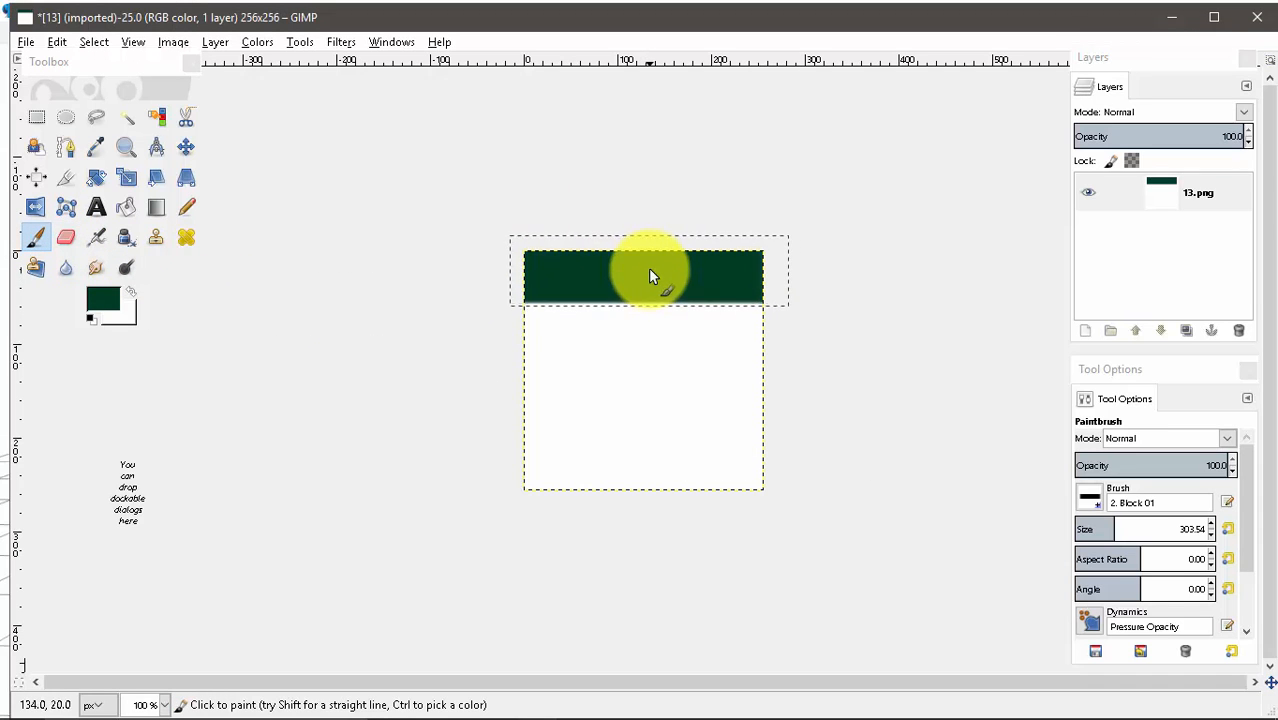
# Step: Paint a second band in a slightly lighter dark green directly below the 003a22 band
pyautogui.click(110, 300)
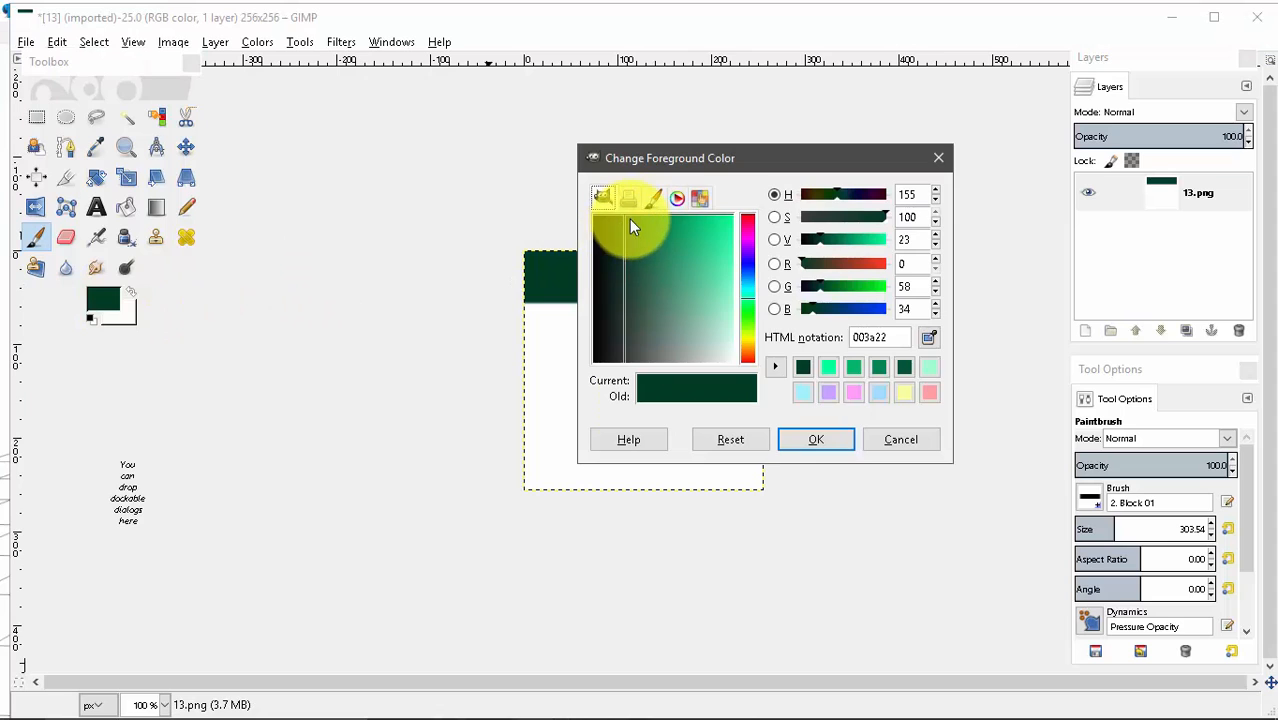
pyautogui.click(641, 214)
pyautogui.click(853, 367)
pyautogui.click(816, 439)
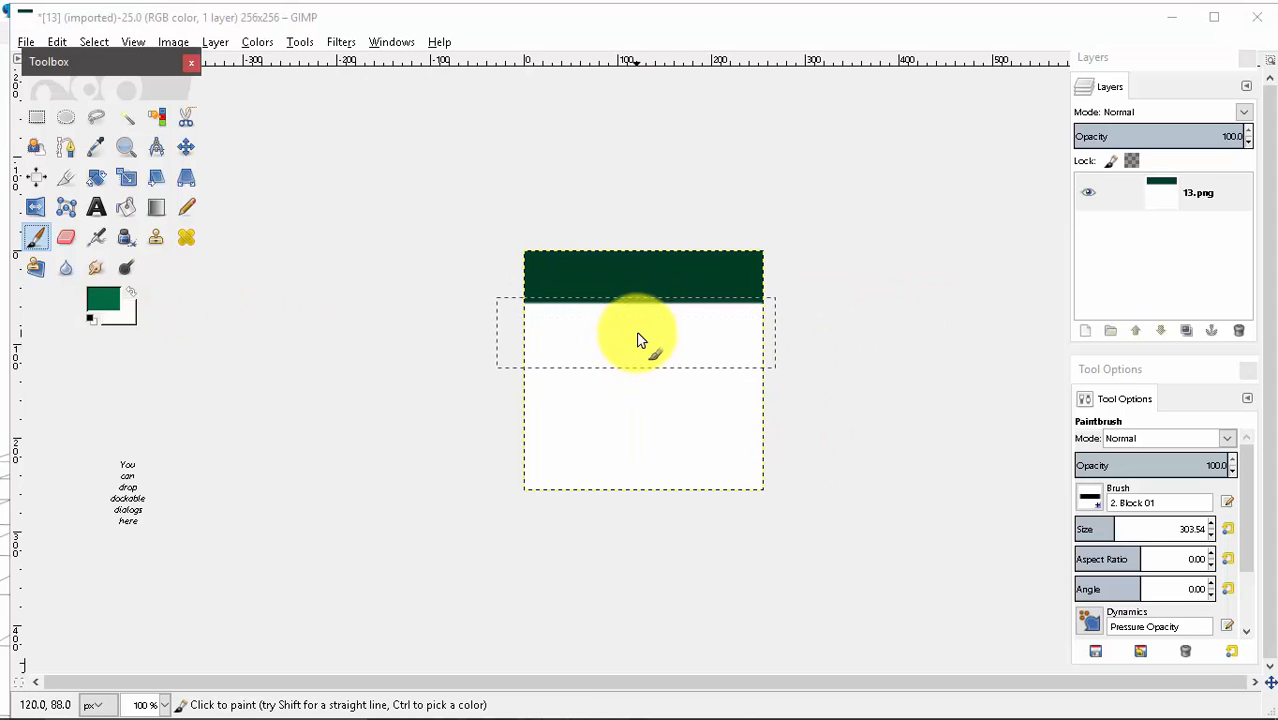
pyautogui.click(637, 340)
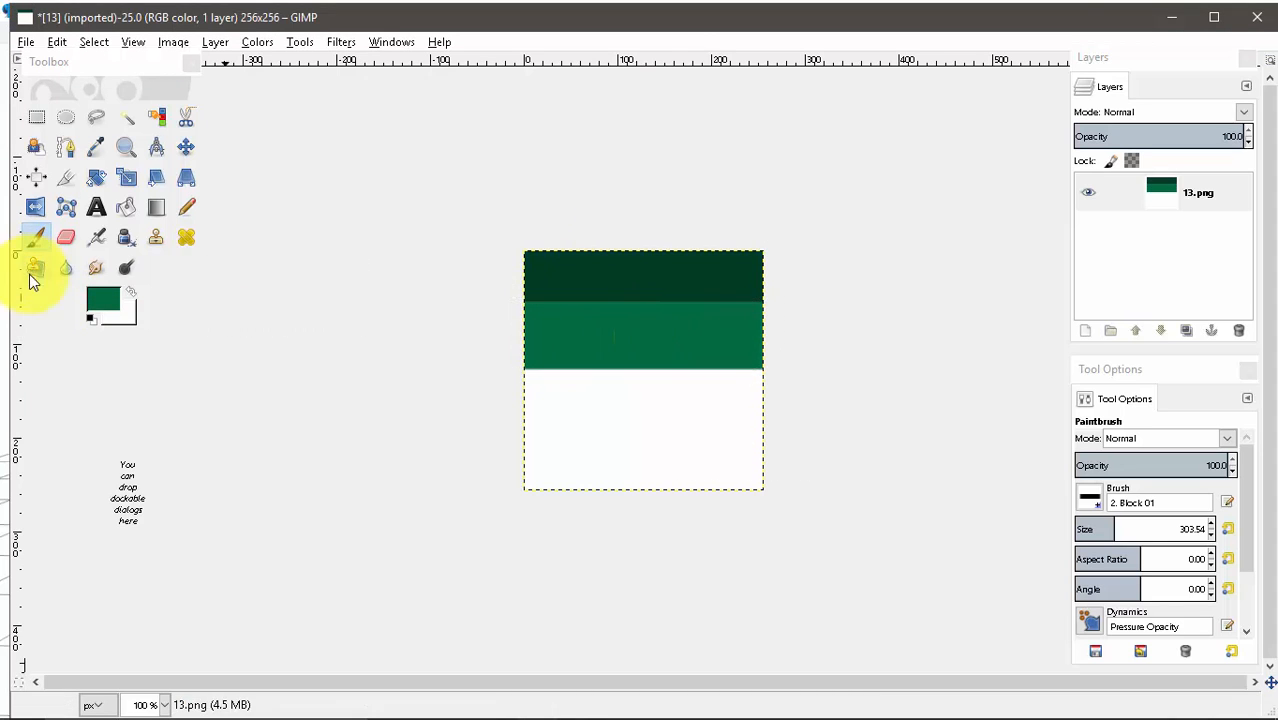
# Step: Paint a third band in medium green (008850), overlapping the lower part of the second band
pyautogui.click(103, 300)
pyautogui.click(655, 222)
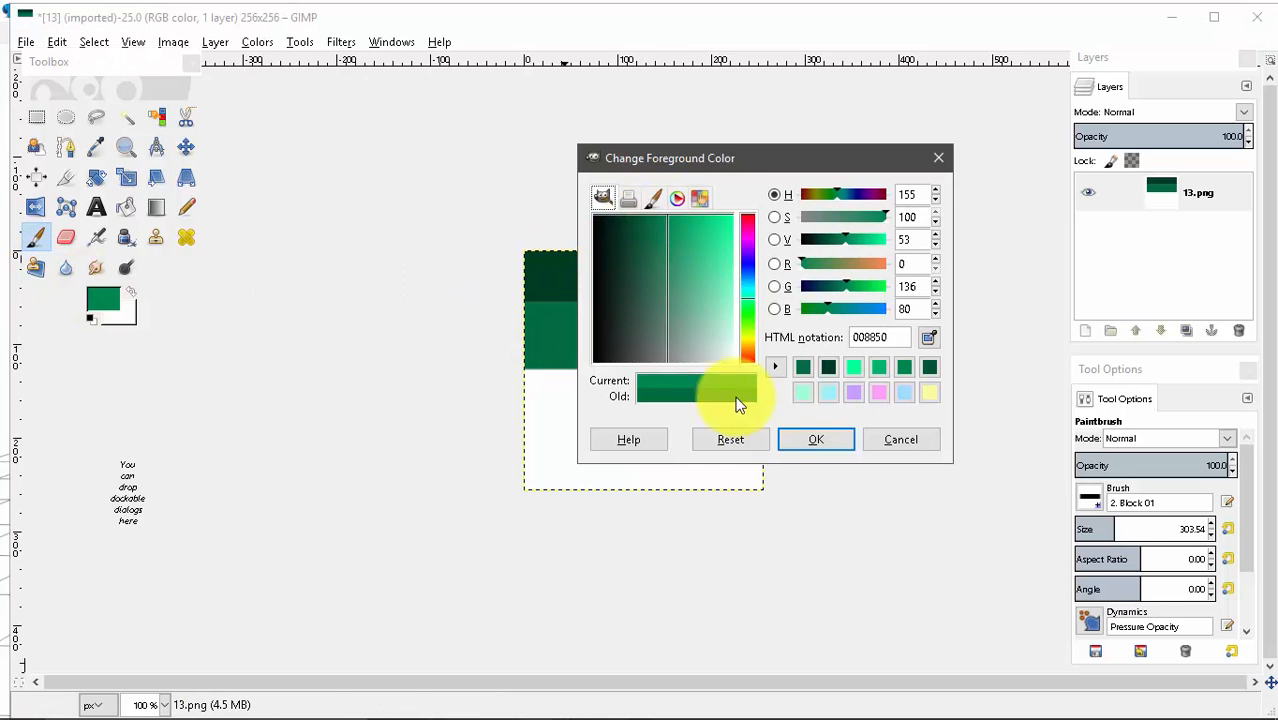
pyautogui.press('Return')
pyautogui.click(645, 389)
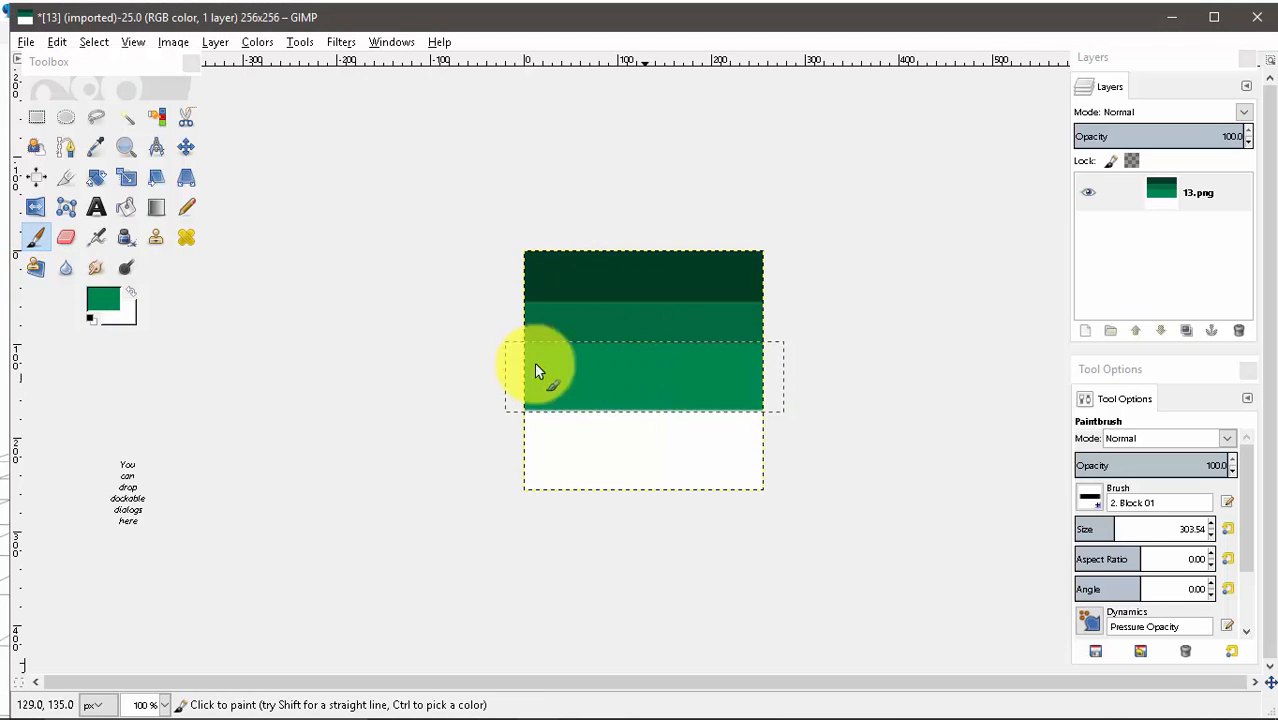
# Step: Paint a fourth band in lighter green (00b369), overlapping the lower edge of the medium green band
pyautogui.click(105, 300)
pyautogui.click(666, 215)
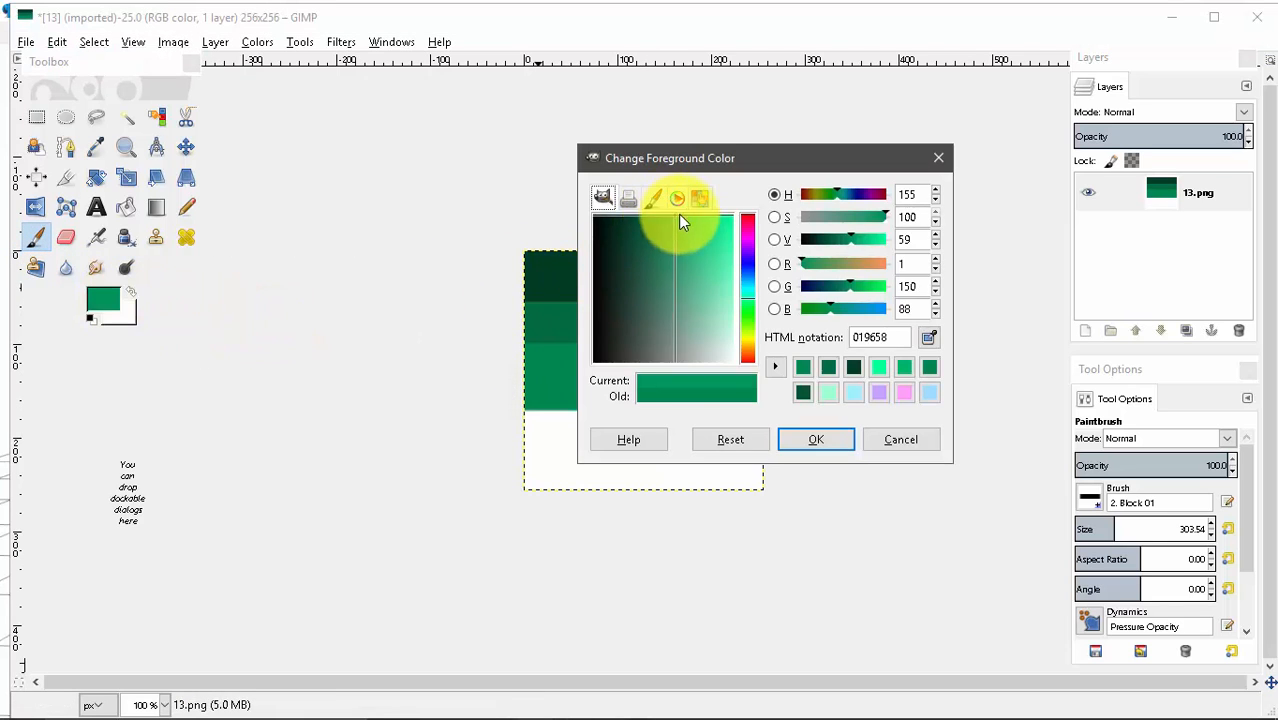
pyautogui.click(812, 439)
pyautogui.click(650, 430)
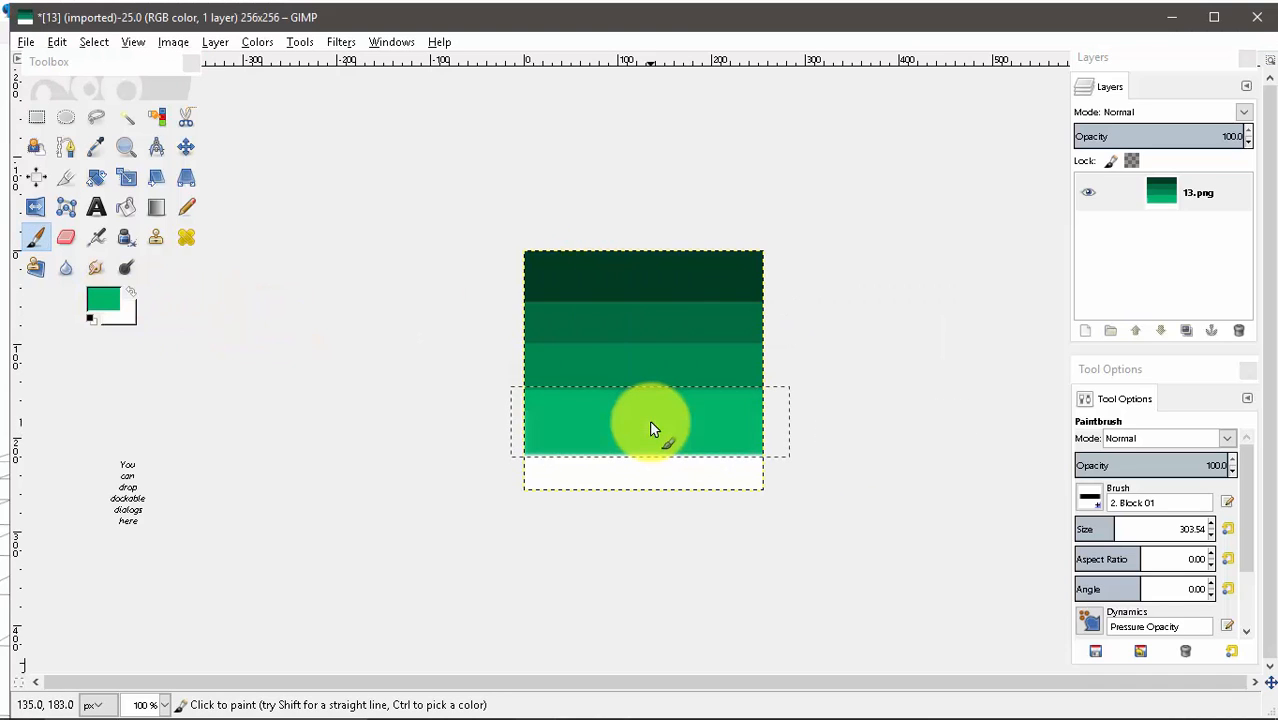
# Step: Paint a fifth band in bright green, overlapping the fourth band and covering the remaining white strip
pyautogui.click(108, 298)
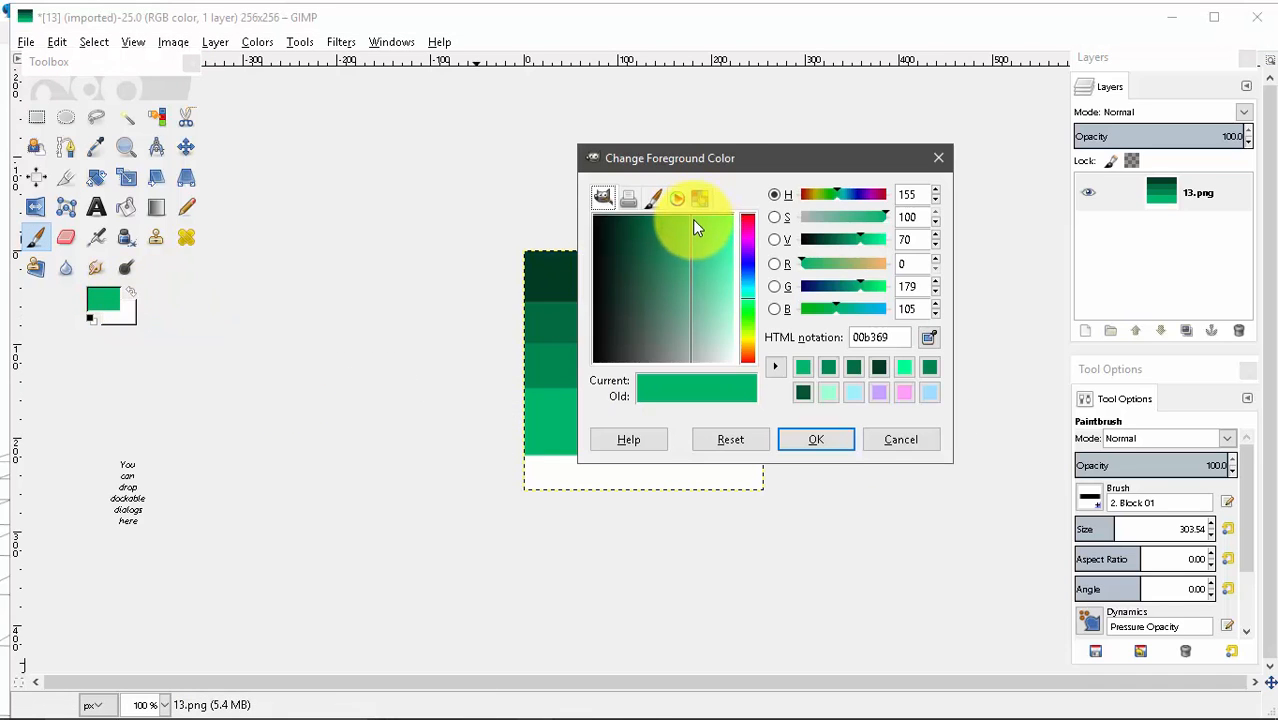
pyautogui.moveTo(692, 219); pyautogui.dragTo(727, 214)
pyautogui.click(816, 439)
pyautogui.click(657, 468)
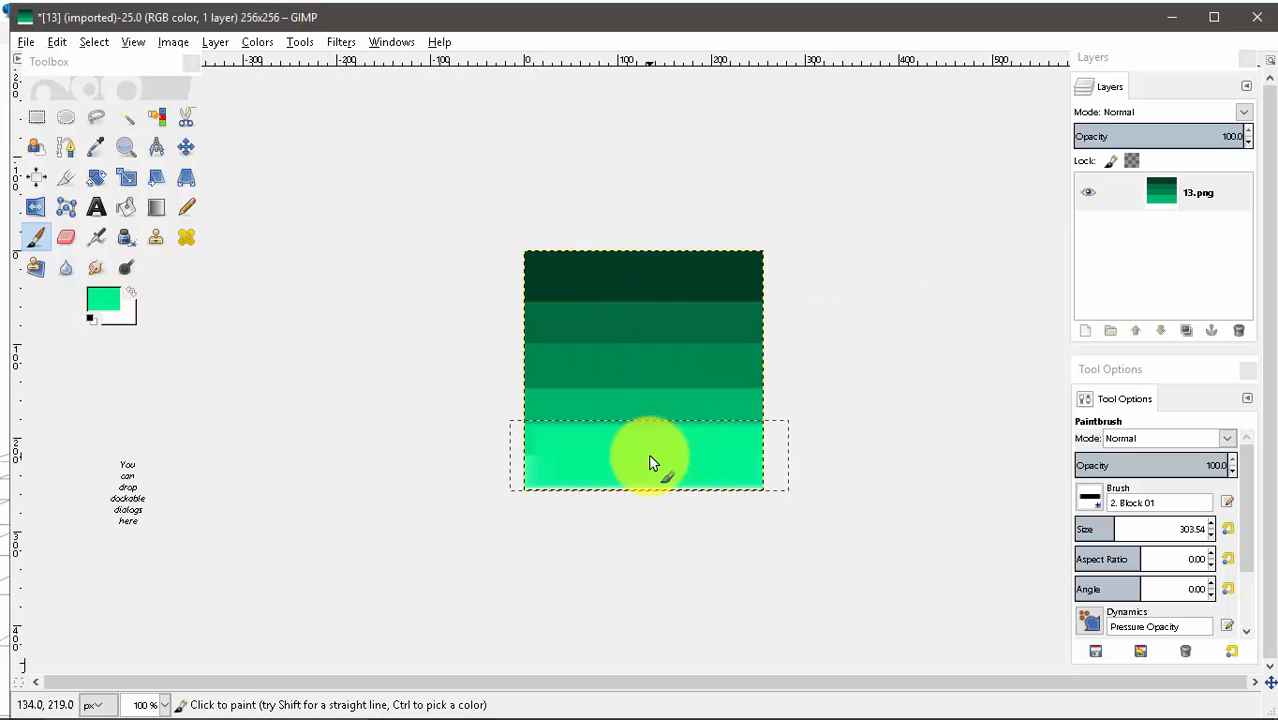
pyautogui.click(542, 428)
# Step: Paint a pale mint green band along the bottom edge of the image, over the bright green one
pyautogui.click(108, 298)
pyautogui.moveTo(745, 230); pyautogui.dragTo(740, 314)
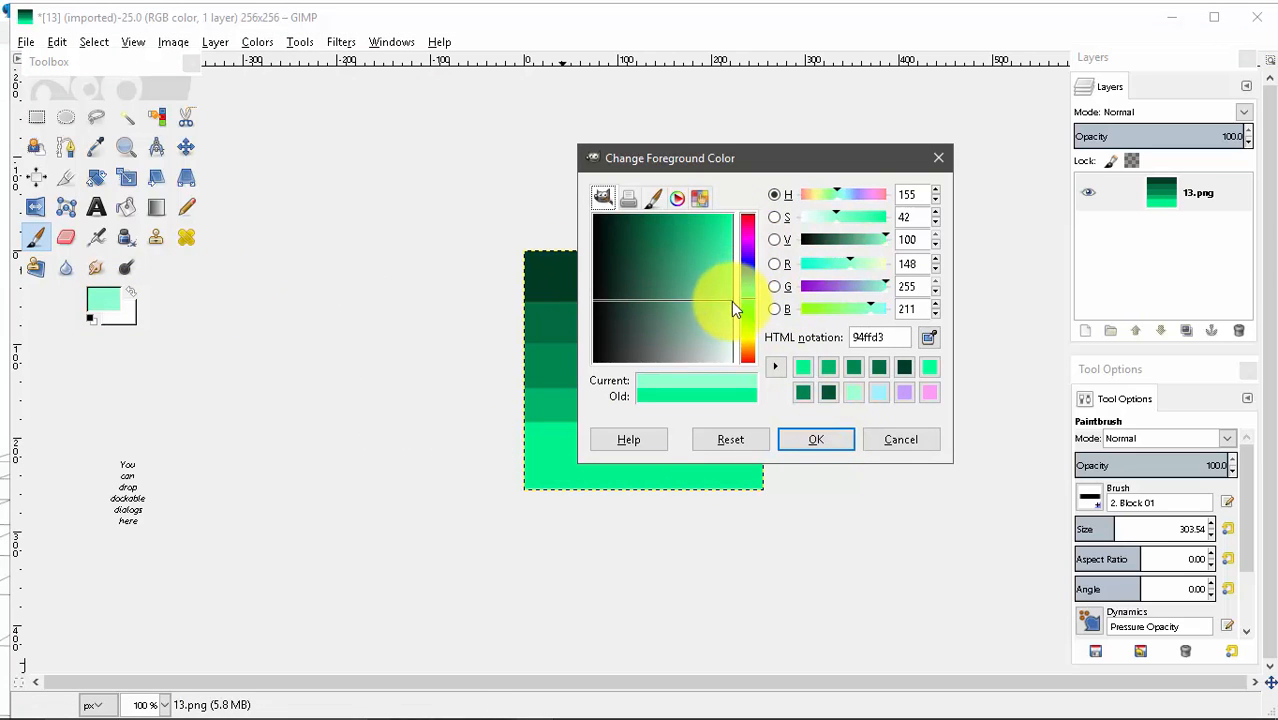
pyautogui.click(816, 439)
pyautogui.click(629, 489)
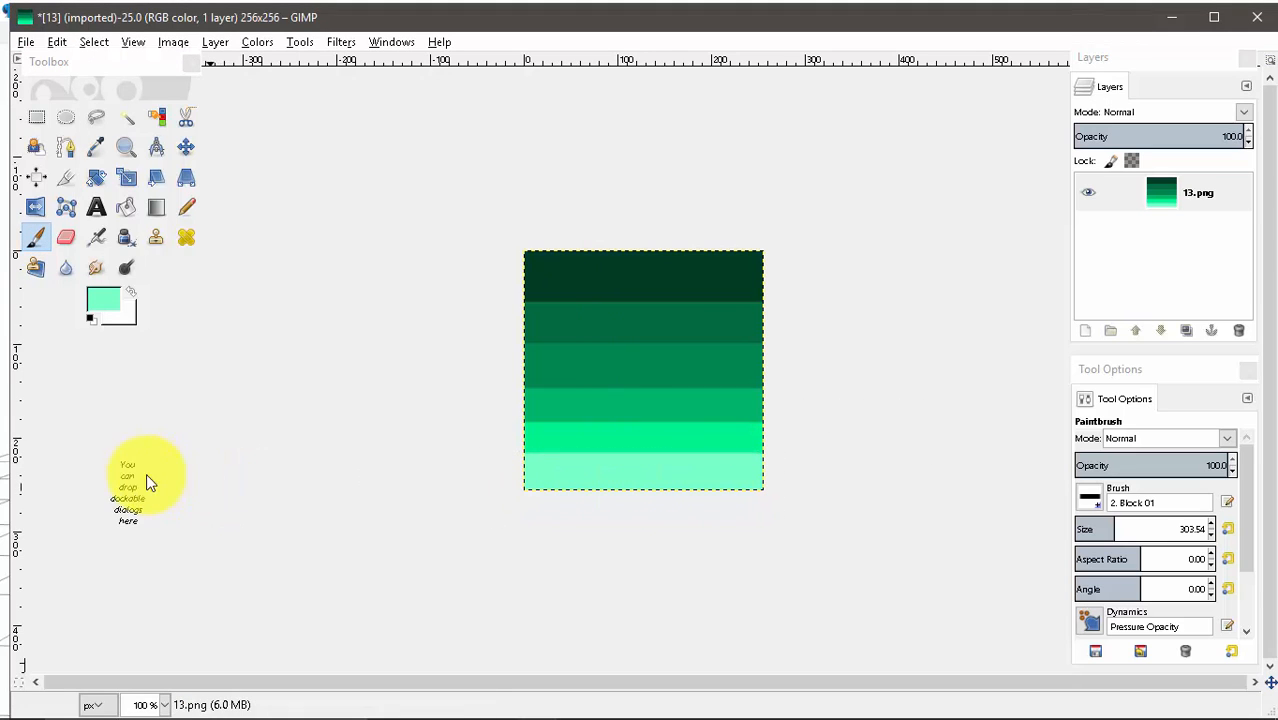
# Step: Switch to the Smudge tool and choose the Hair brush
pyautogui.click(96, 267)
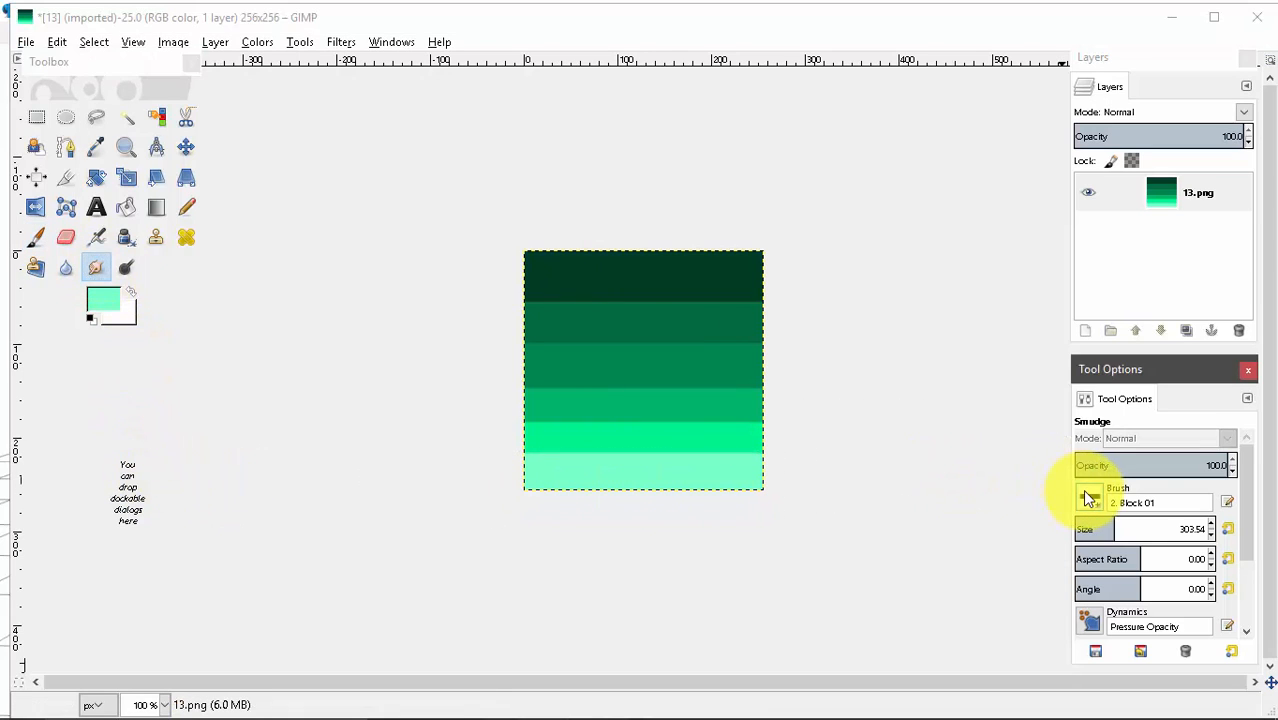
pyautogui.click(1089, 494)
pyautogui.click(1114, 218)
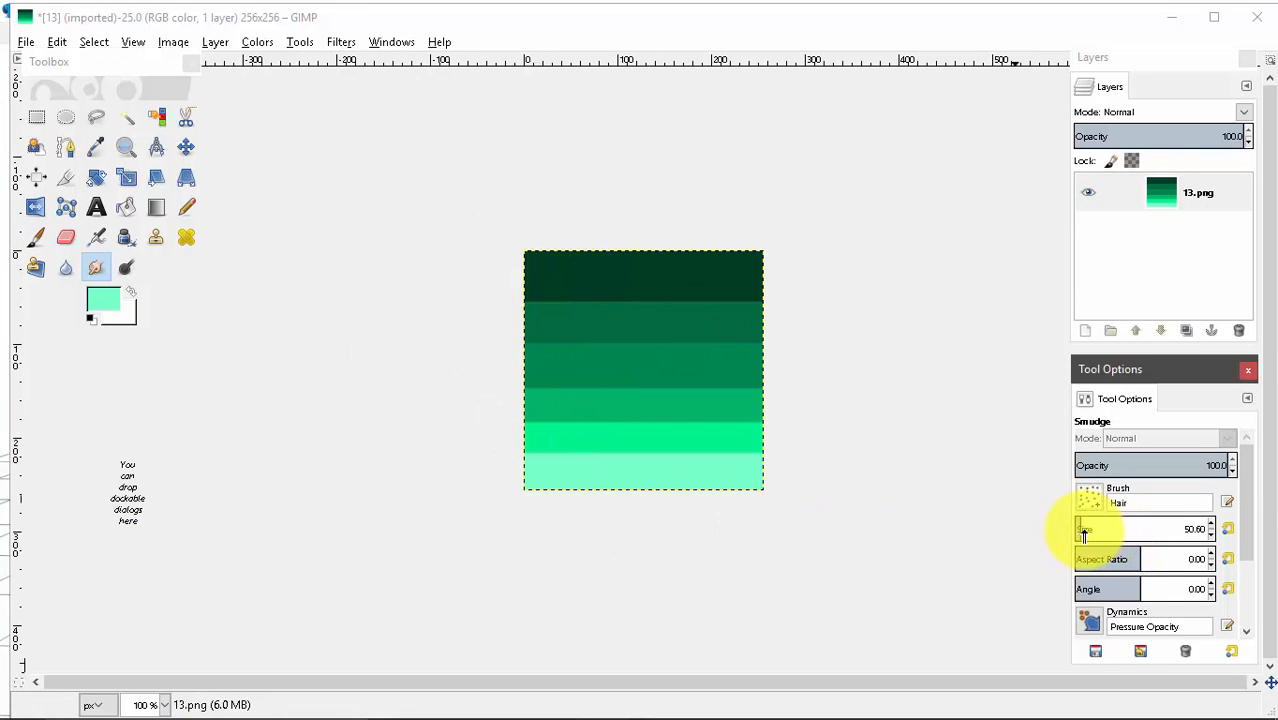
# Step: Try smudging the green bands into hair strands with the Hair brush at size 86.02
pyautogui.moveTo(1084, 535); pyautogui.dragTo(1090, 535)
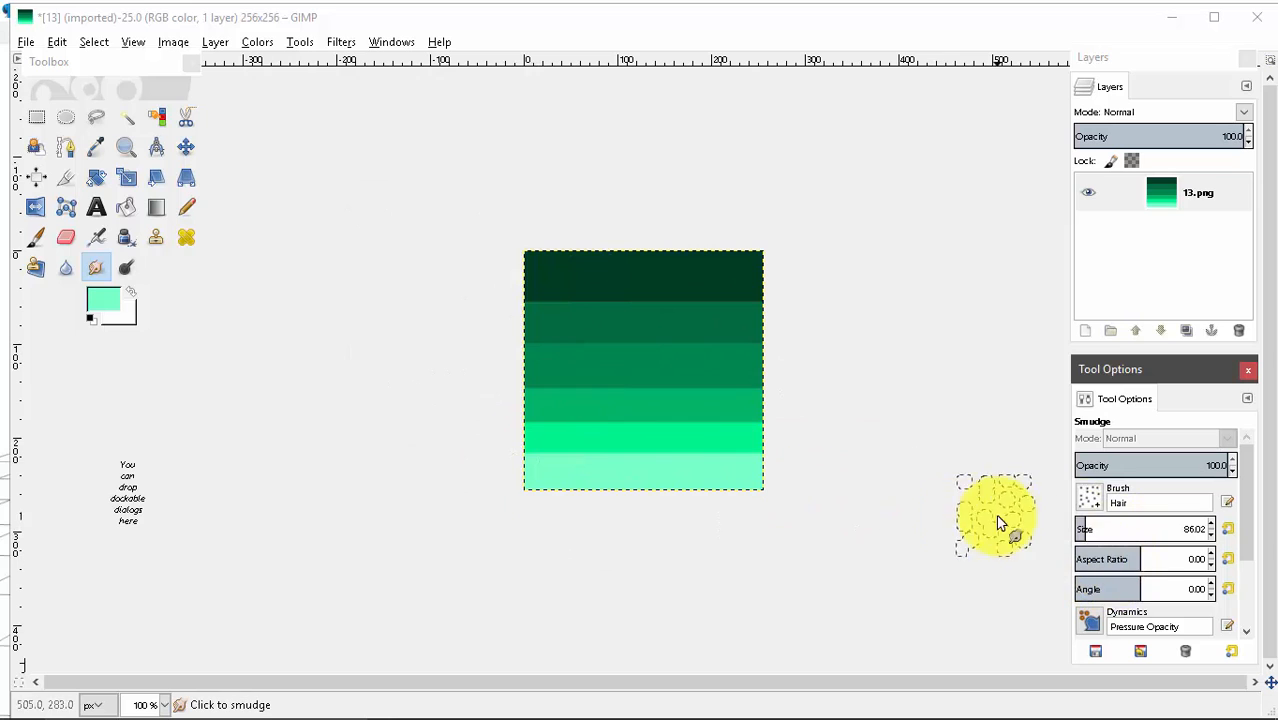
pyautogui.moveTo(539, 538)
pyautogui.mouseDown()
pyautogui.moveTo(557, 239)
pyautogui.moveTo(582, 409)
pyautogui.moveTo(558, 507)
pyautogui.moveTo(532, 265)
pyautogui.moveTo(578, 550)
pyautogui.moveTo(560, 291)
pyautogui.moveTo(609, 549)
pyautogui.moveTo(631, 357)
pyautogui.moveTo(636, 498)
pyautogui.moveTo(696, 443)
pyautogui.moveTo(697, 394)
pyautogui.moveTo(748, 453)
pyautogui.moveTo(750, 209)
pyautogui.moveTo(782, 535)
pyautogui.moveTo(748, 243)
pyautogui.moveTo(739, 609)
pyautogui.moveTo(715, 222)
pyautogui.moveTo(700, 557)
pyautogui.moveTo(671, 294)
pyautogui.moveTo(645, 478)
pyautogui.moveTo(623, 210)
pyautogui.moveTo(595, 476)
pyautogui.moveTo(567, 343)
pyautogui.mouseUp()
pyautogui.moveTo(558, 487)
pyautogui.mouseDown()
pyautogui.moveTo(672, 174)
pyautogui.moveTo(655, 407)
pyautogui.moveTo(599, 290)
pyautogui.moveTo(585, 182)
pyautogui.moveTo(557, 183)
pyautogui.moveTo(597, 281)
pyautogui.moveTo(528, 280)
pyautogui.moveTo(546, 189)
pyautogui.moveTo(570, 320)
pyautogui.moveTo(605, 175)
pyautogui.moveTo(617, 332)
pyautogui.moveTo(652, 316)
pyautogui.moveTo(697, 262)
pyautogui.mouseUp()
pyautogui.moveTo(760, 207)
pyautogui.mouseDown()
pyautogui.moveTo(760, 350)
pyautogui.moveTo(717, 343)
pyautogui.moveTo(713, 200)
pyautogui.moveTo(743, 218)
pyautogui.moveTo(730, 334)
pyautogui.moveTo(689, 312)
pyautogui.moveTo(673, 208)
pyautogui.moveTo(614, 225)
pyautogui.mouseUp()
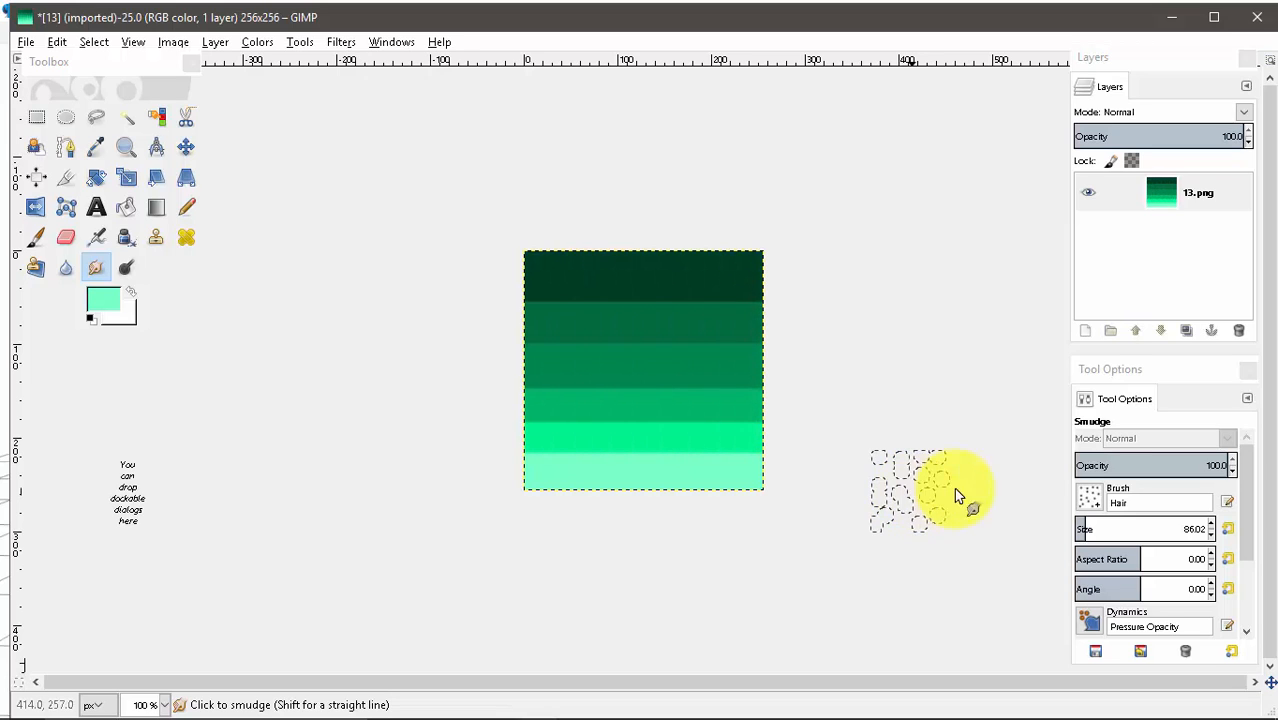
# Step: Reduce the Smudge tool's Hair brush size to 43.02
pyautogui.click(1090, 495)
pyautogui.click(1058, 522)
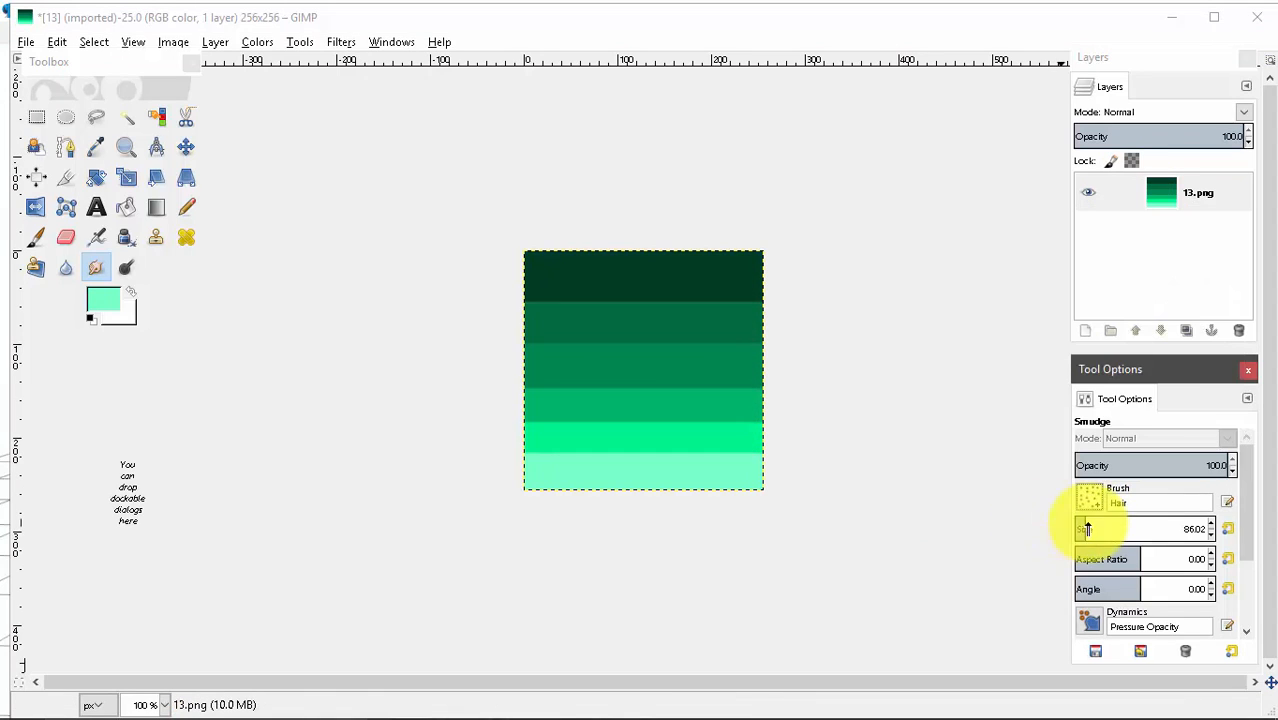
pyautogui.scroll(-10, 1213, 536)
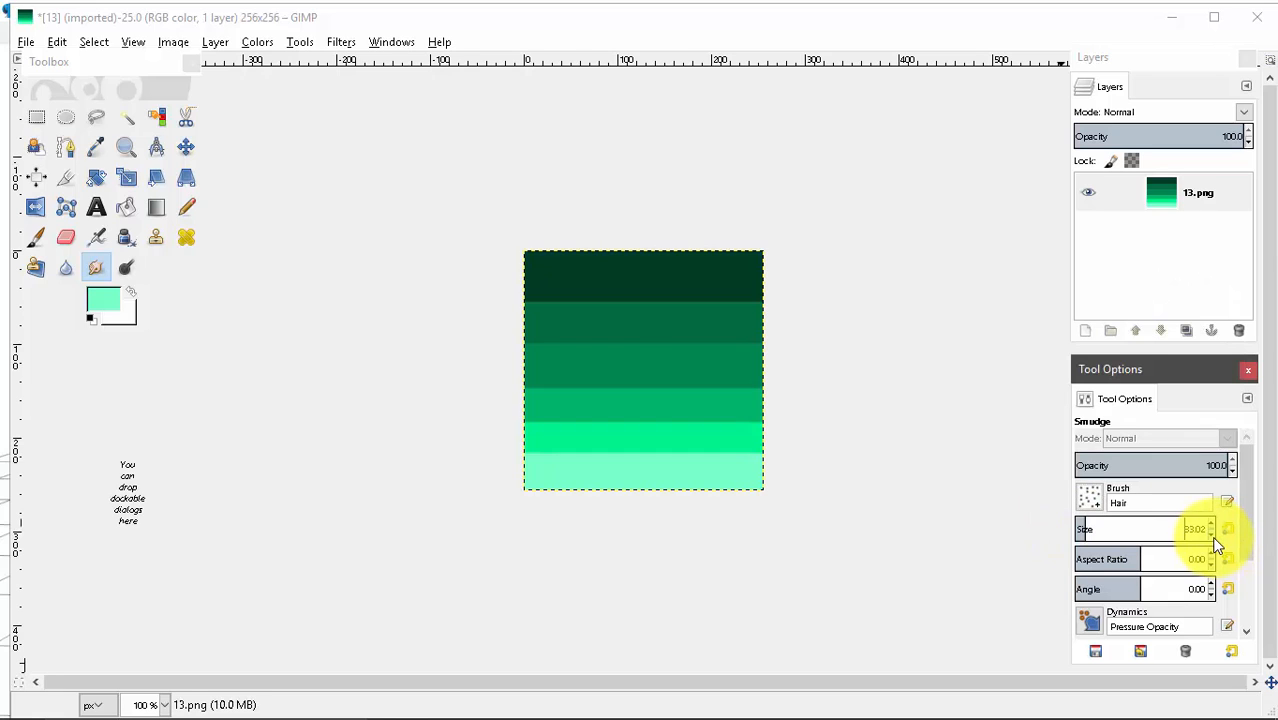
pyautogui.scroll(-6, 1206, 533)
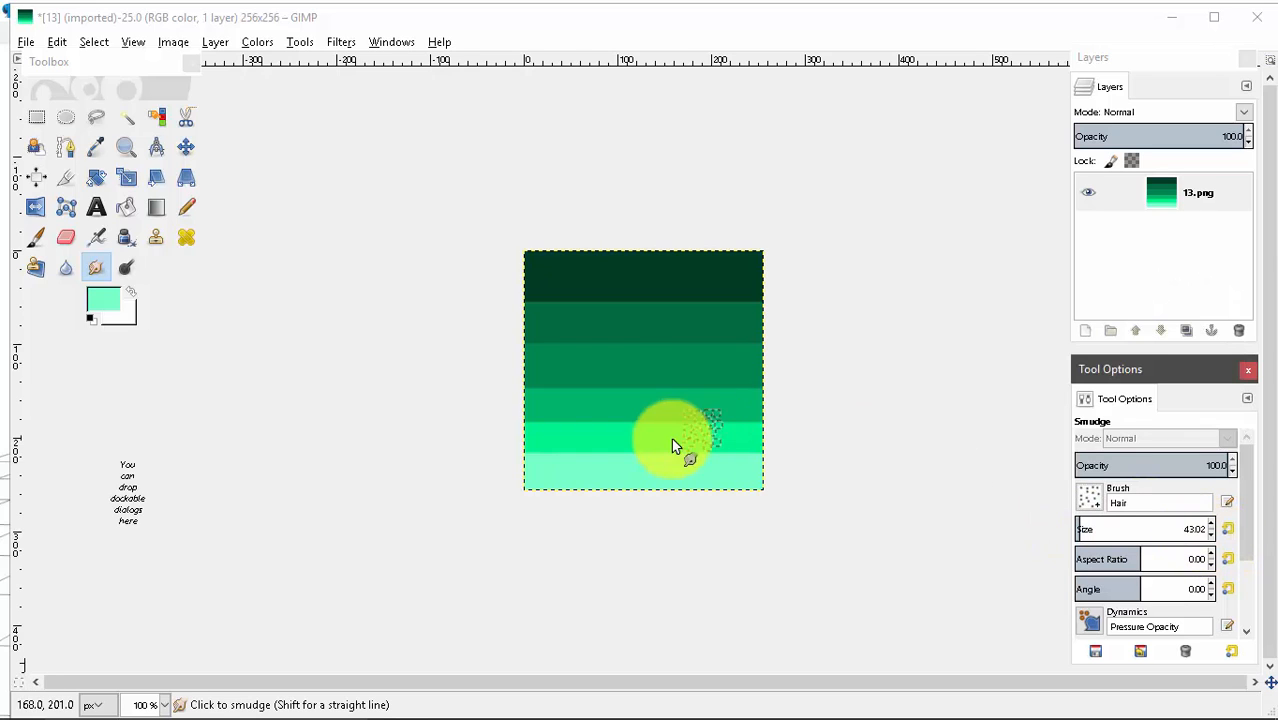
# Step: Smudge vertically across the whole image with the Hair brush at size 43.02 to blend the green bands into strands
pyautogui.moveTo(549, 306); pyautogui.dragTo(561, 485)
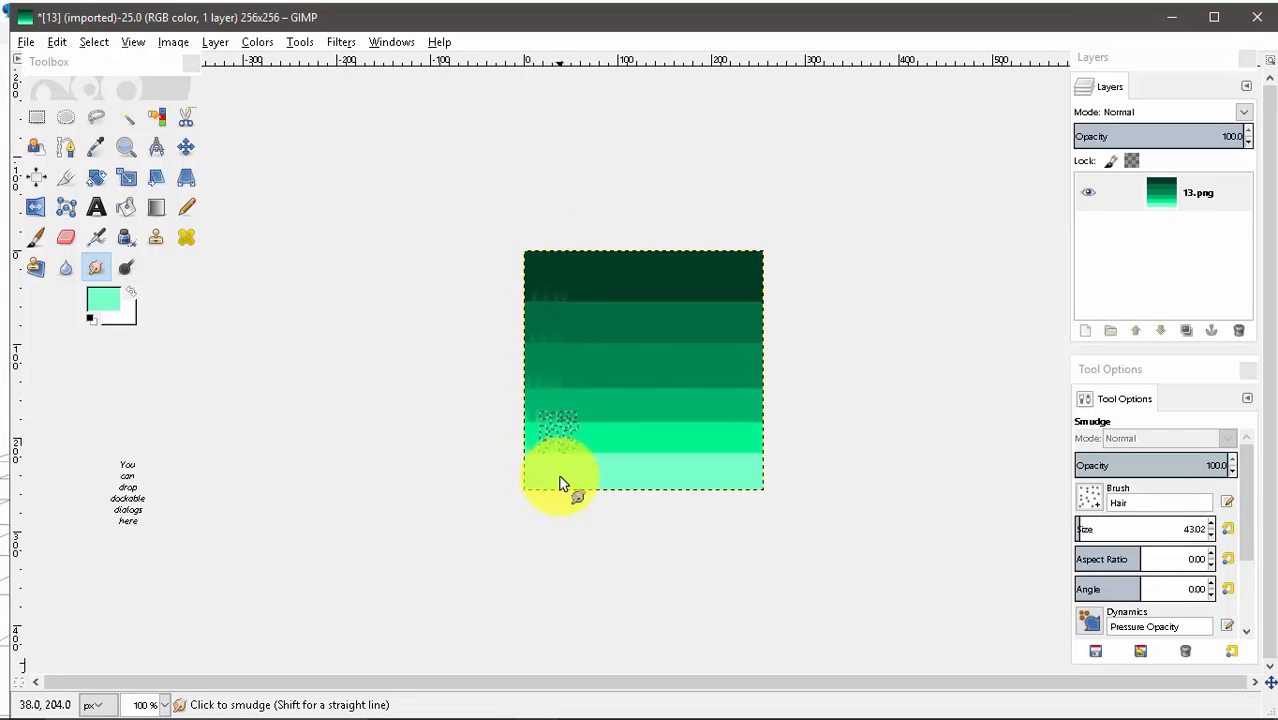
pyautogui.moveTo(542, 247); pyautogui.dragTo(557, 497)
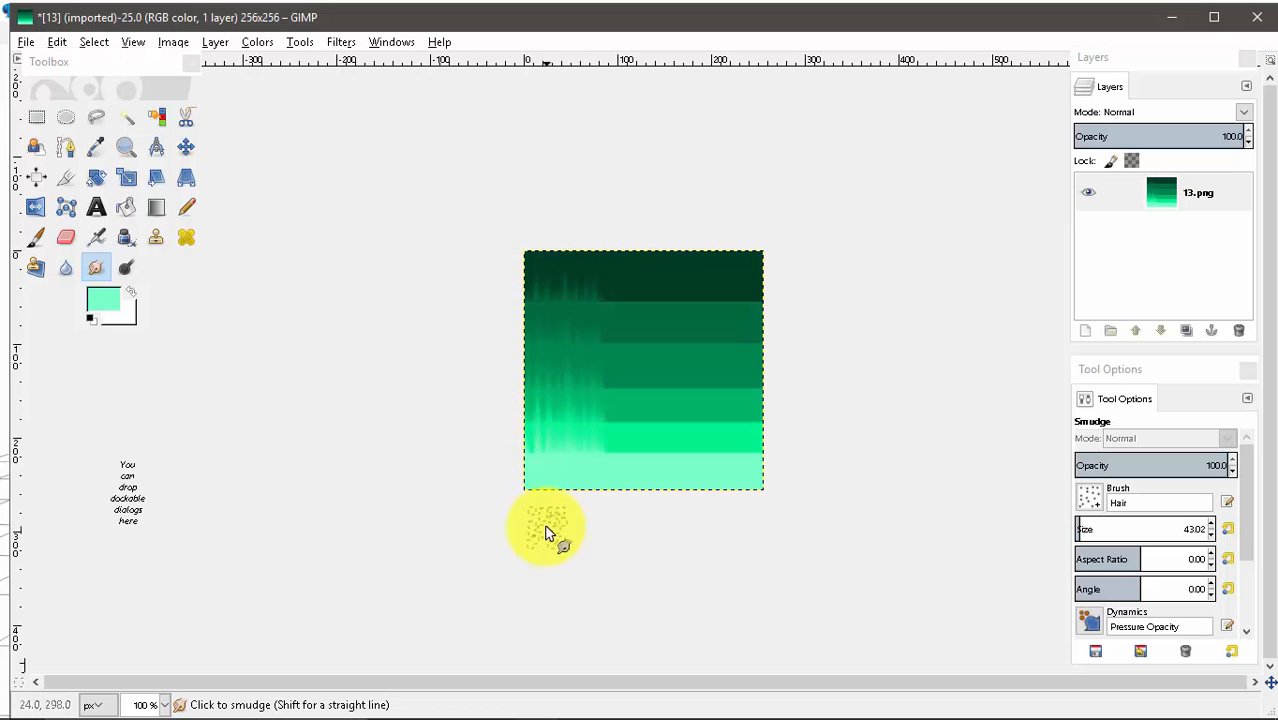
pyautogui.moveTo(590, 558); pyautogui.dragTo(562, 268)
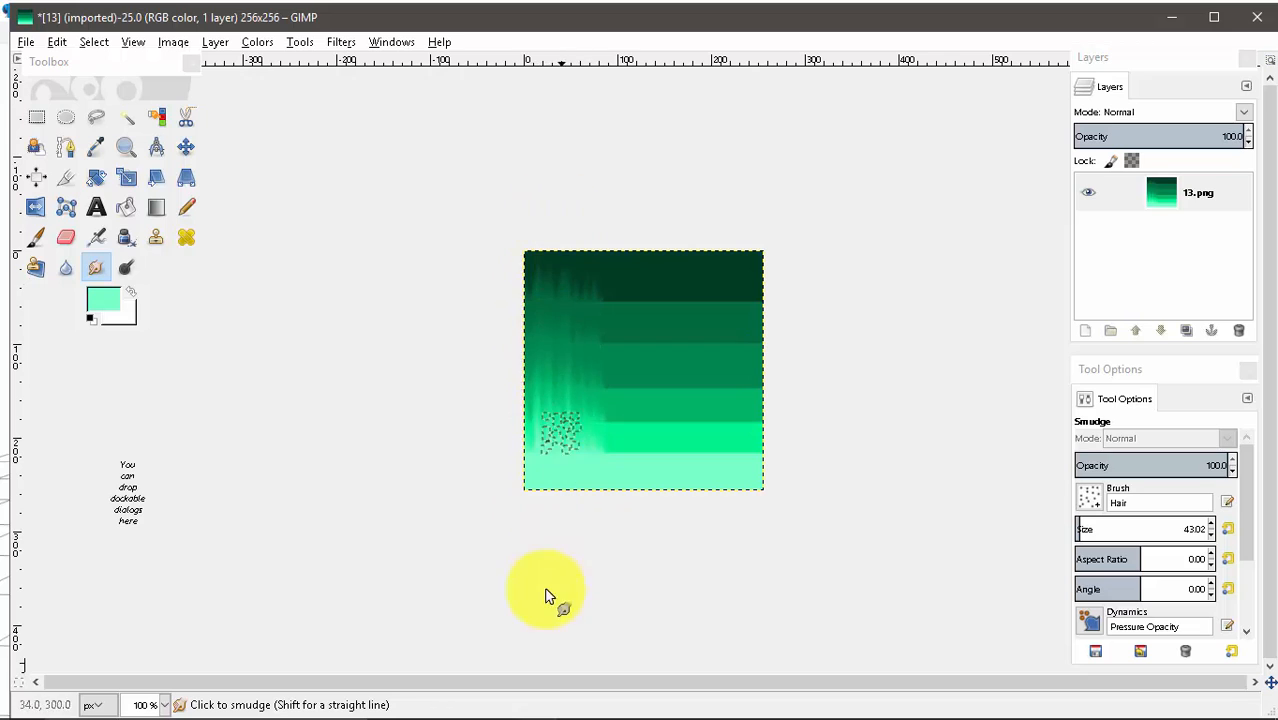
pyautogui.moveTo(557, 565); pyautogui.dragTo(536, 546)
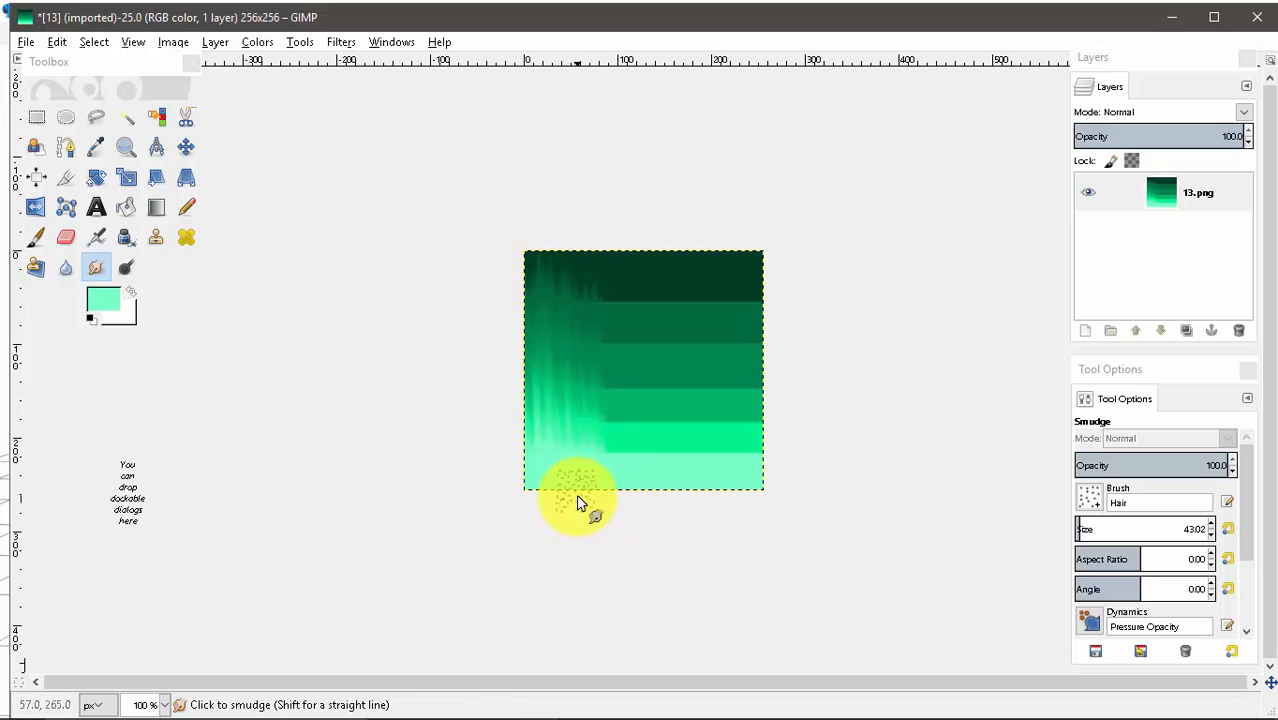
pyautogui.moveTo(578, 502)
pyautogui.mouseDown()
pyautogui.moveTo(587, 298)
pyautogui.moveTo(595, 435)
pyautogui.moveTo(607, 345)
pyautogui.moveTo(638, 458)
pyautogui.moveTo(626, 323)
pyautogui.moveTo(620, 498)
pyautogui.moveTo(601, 237)
pyautogui.moveTo(604, 485)
pyautogui.moveTo(604, 300)
pyautogui.moveTo(616, 499)
pyautogui.moveTo(633, 374)
pyautogui.mouseUp()
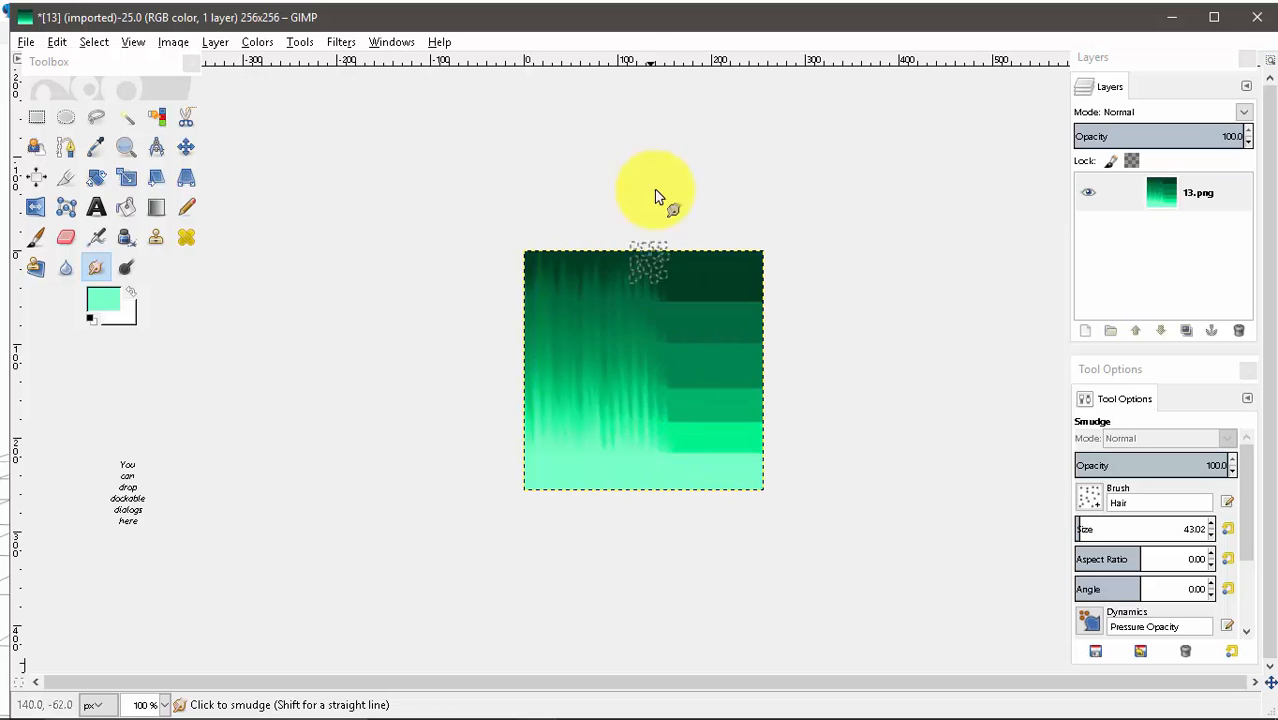
pyautogui.moveTo(669, 262)
pyautogui.mouseDown()
pyautogui.moveTo(674, 420)
pyautogui.moveTo(679, 262)
pyautogui.moveTo(698, 443)
pyautogui.moveTo(681, 243)
pyautogui.moveTo(698, 505)
pyautogui.moveTo(706, 237)
pyautogui.moveTo(725, 431)
pyautogui.moveTo(709, 266)
pyautogui.moveTo(753, 415)
pyautogui.moveTo(744, 242)
pyautogui.mouseUp()
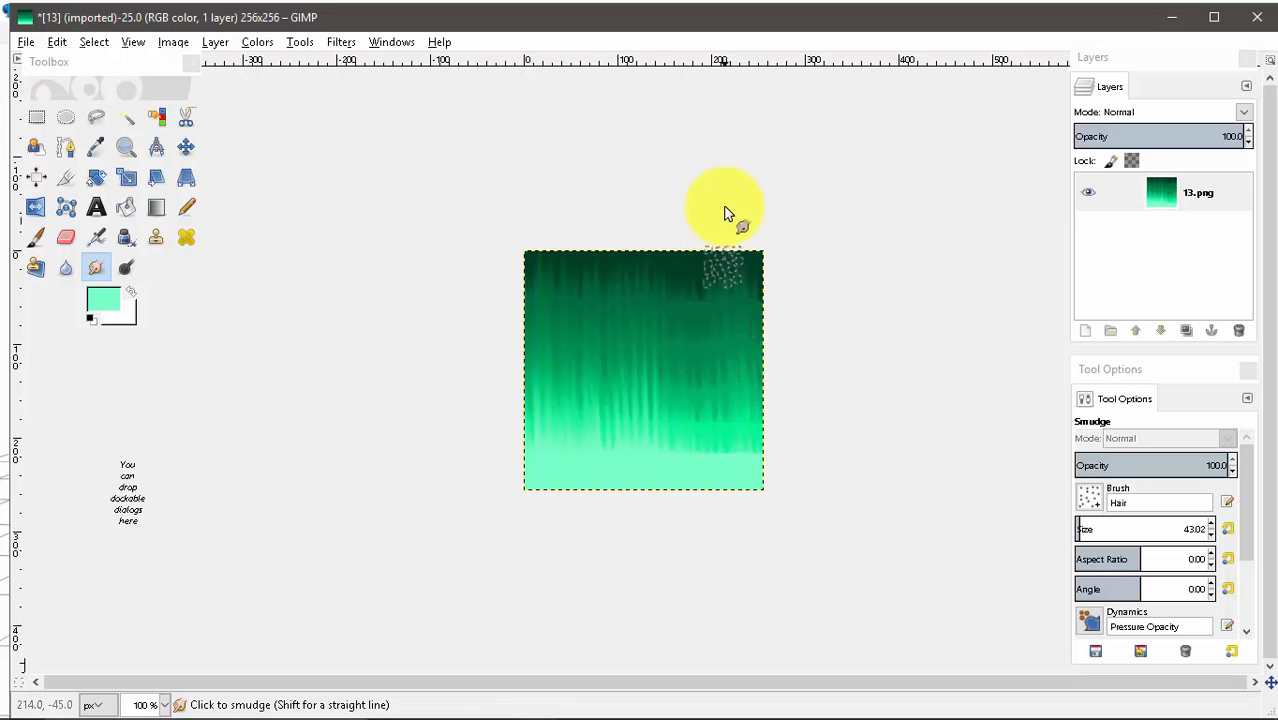
pyautogui.moveTo(701, 352); pyautogui.dragTo(695, 452)
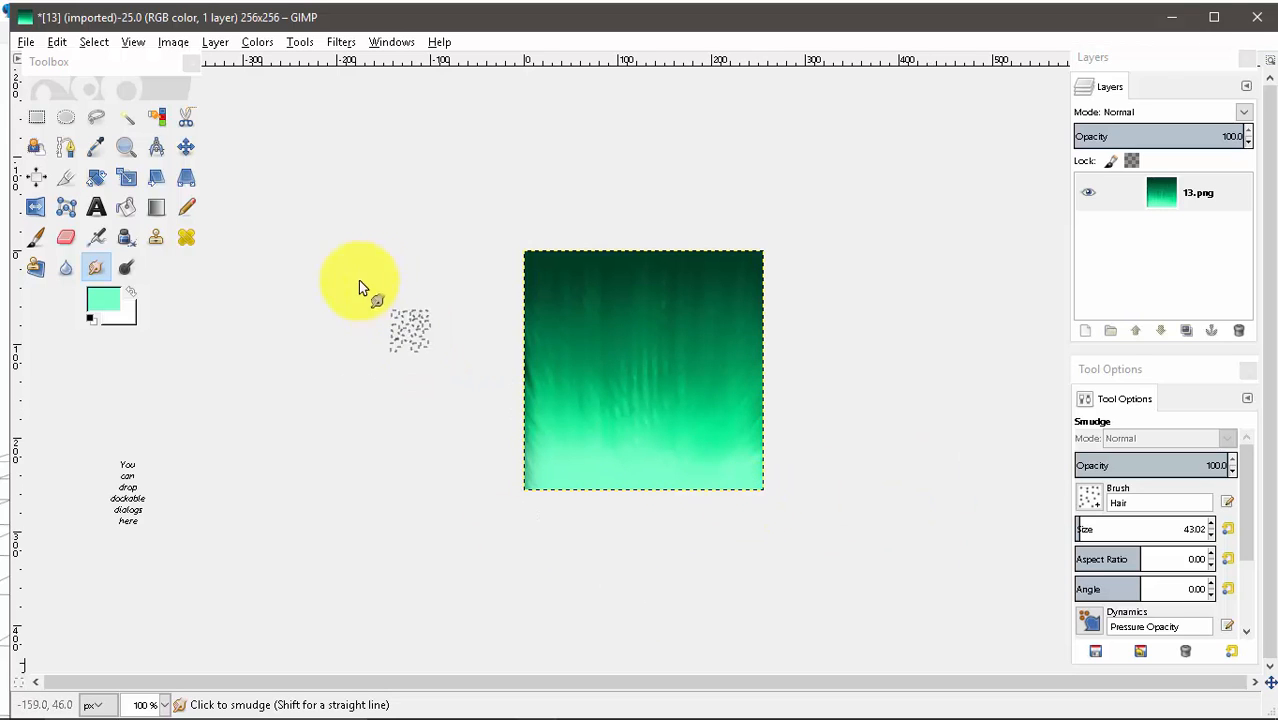
# Step: Close the green texture image discarding its changes, and switch to the MYTEXTURE6 folder in File Explorer
pyautogui.click(1257, 17)
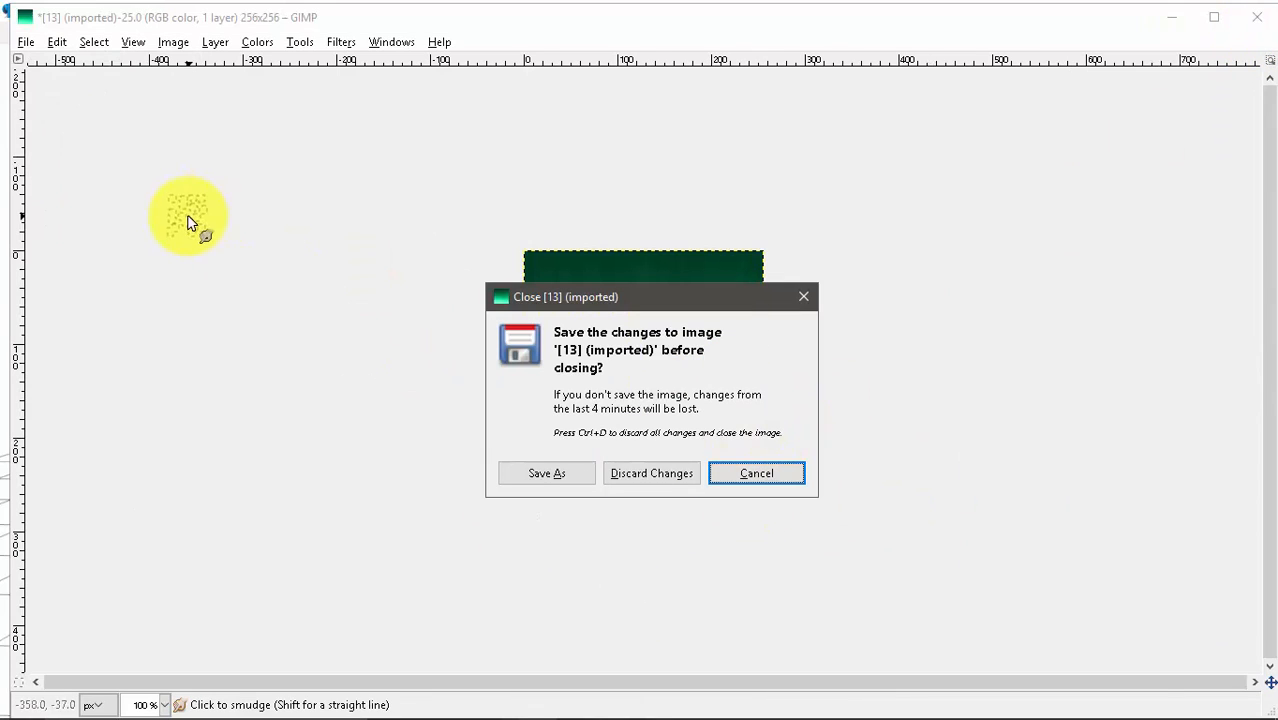
pyautogui.click(610, 476)
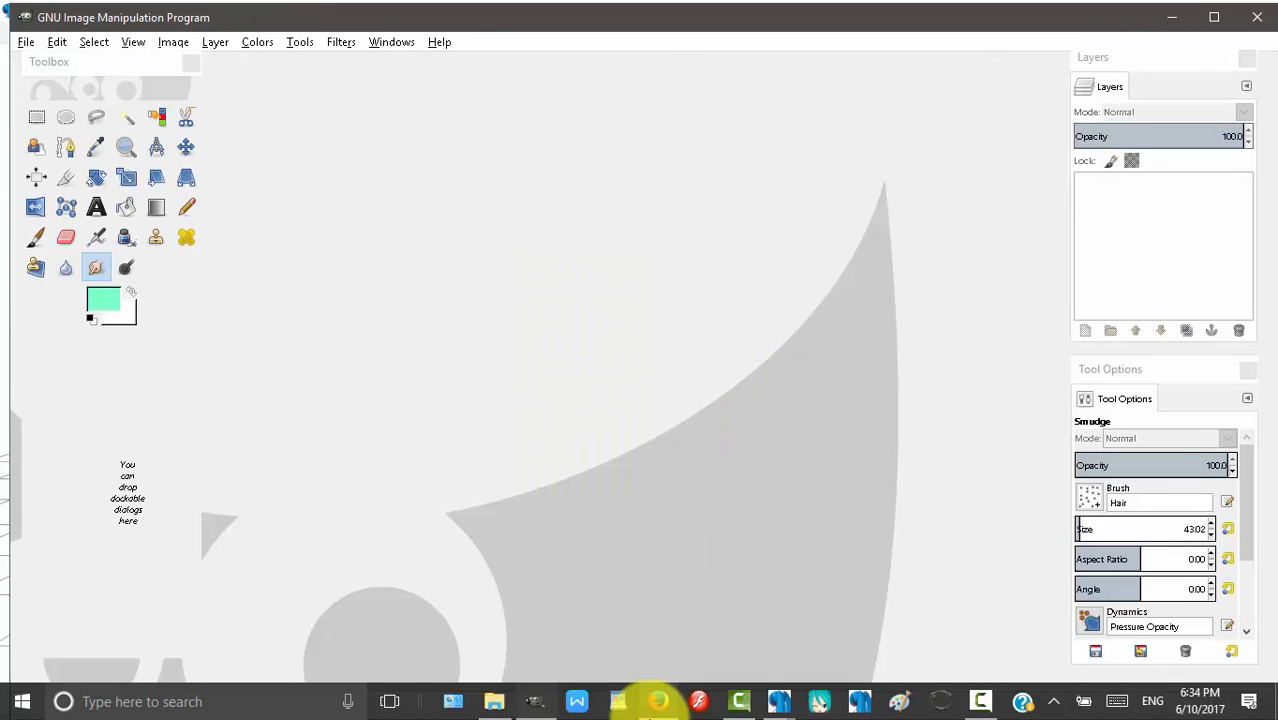
pyautogui.click(494, 701)
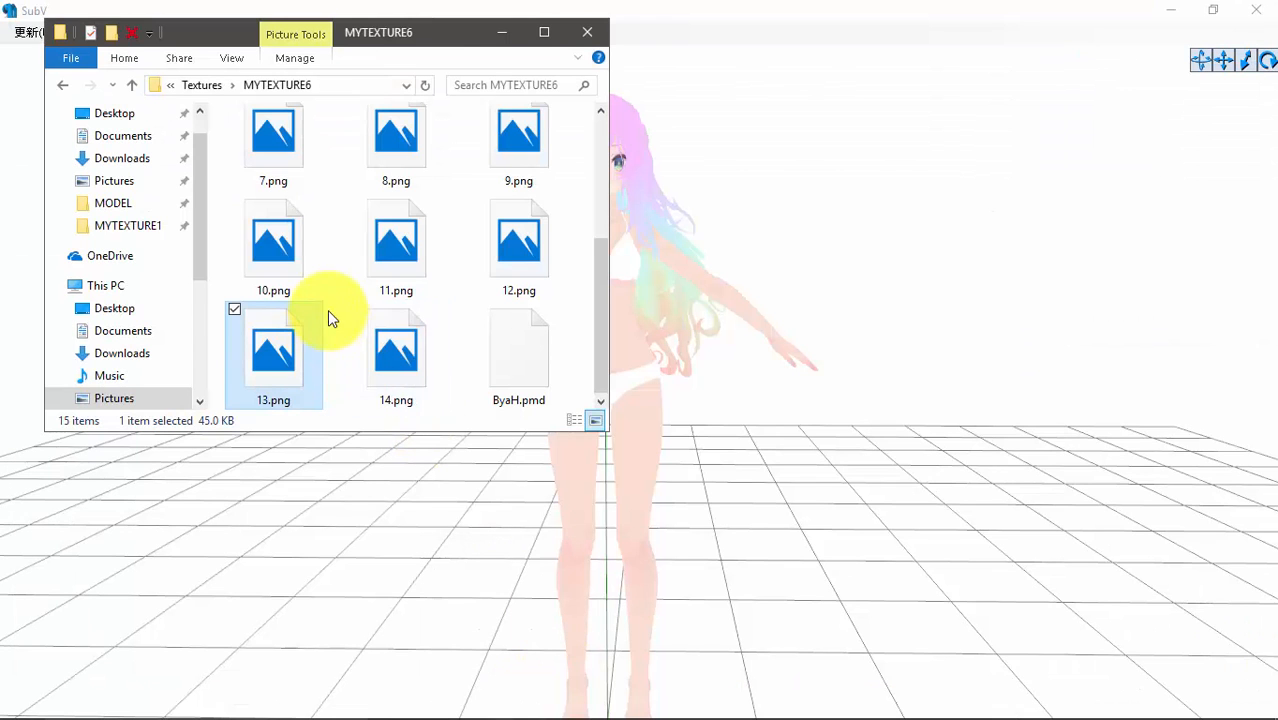
# Step: Copy 10.png from the MYTEXTURE6 folder into the MODEL folder
pyautogui.rightClick(306, 264)
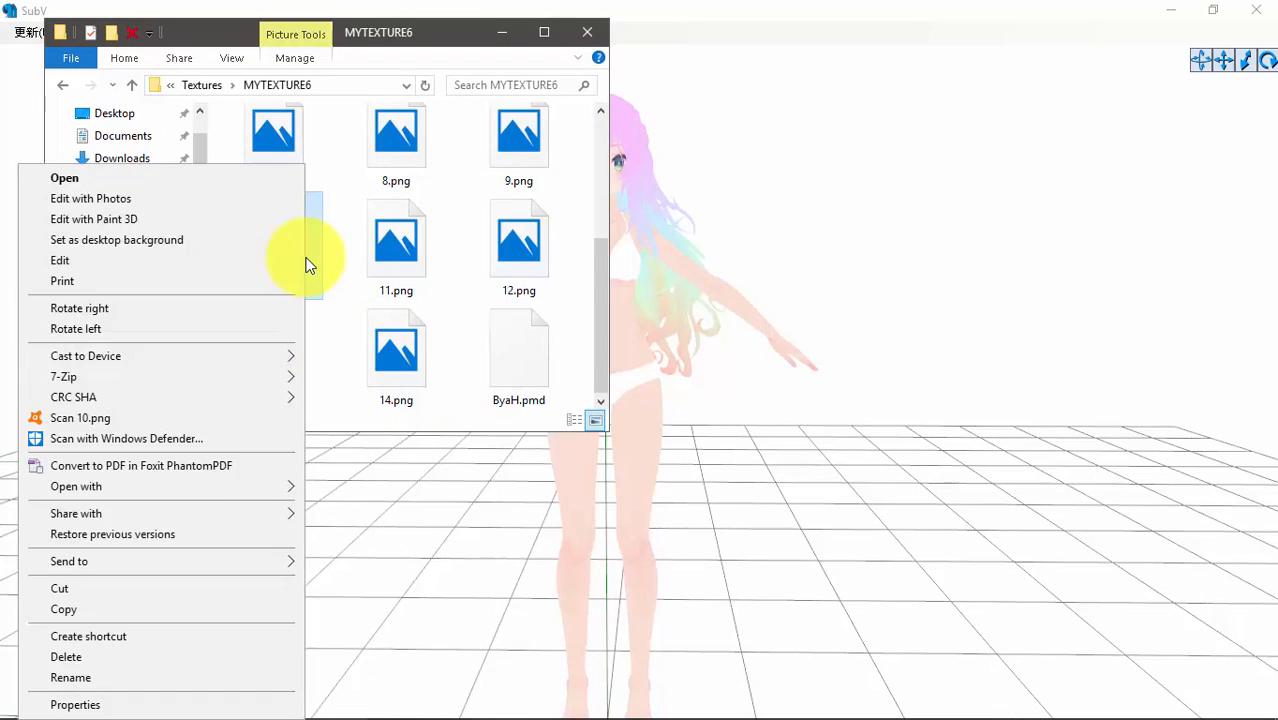
pyautogui.click(63, 609)
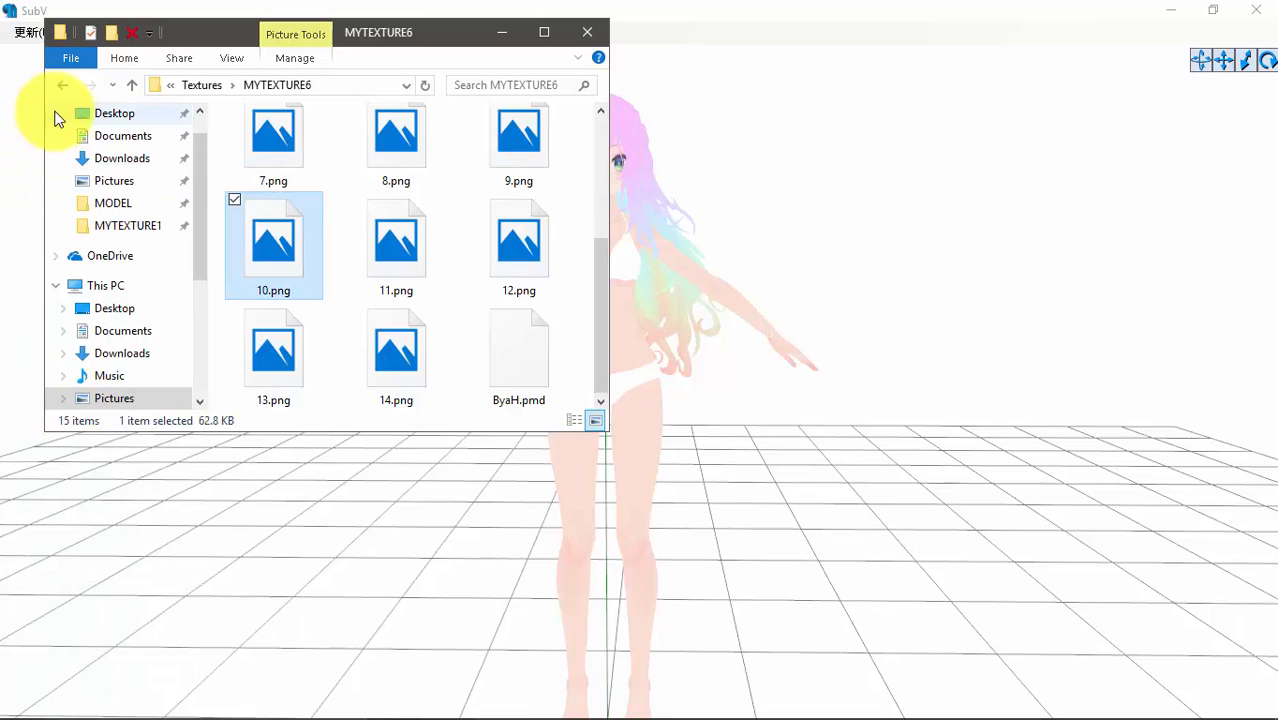
pyautogui.click(62, 85)
pyautogui.scroll(1, 272, 266)
pyautogui.doubleClick(278, 200)
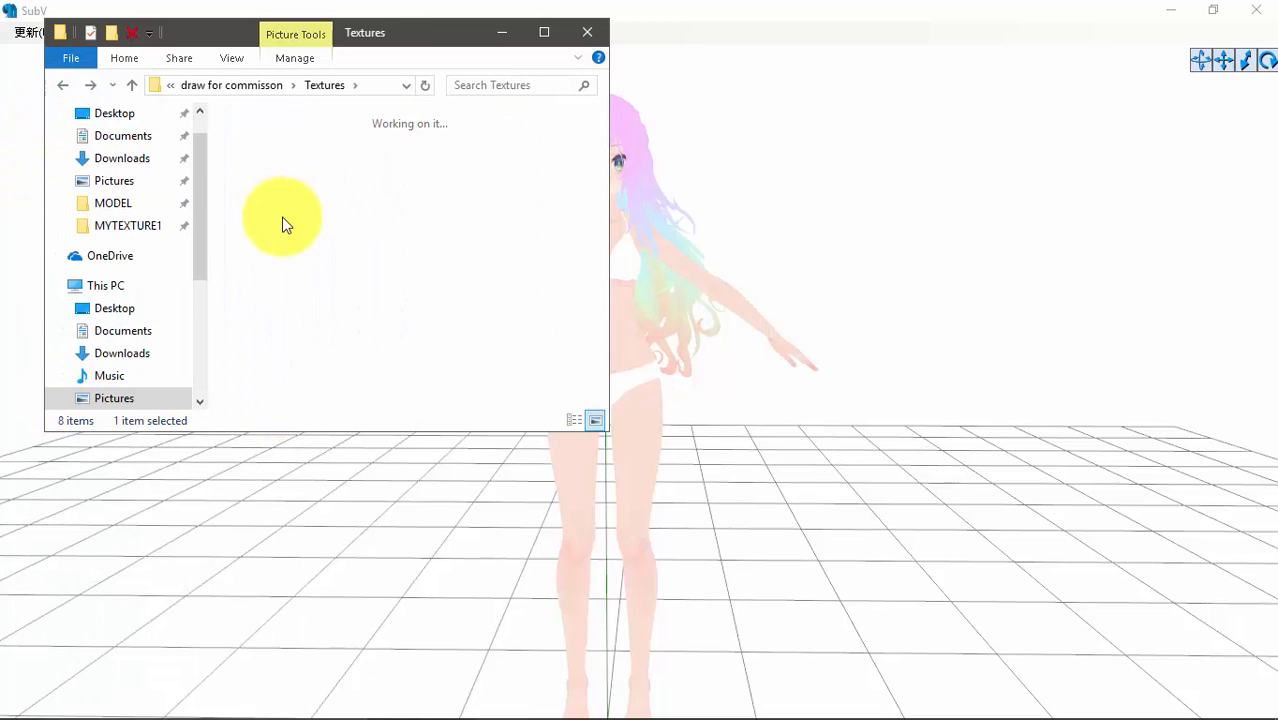
pyautogui.rightClick(375, 392)
pyautogui.click(234, 507)
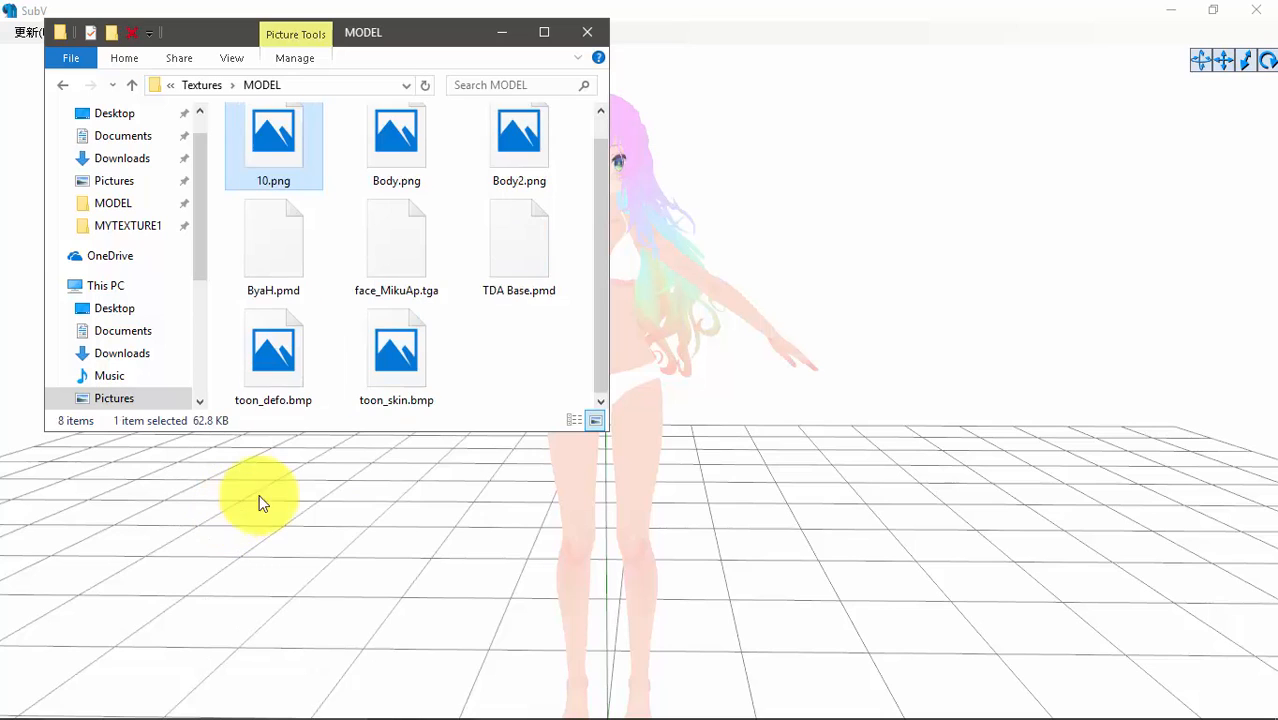
# Step: Switch to PMD Editor, set the texture of material 11 : MA0 to 10.png, and view the hair in SubV
pyautogui.moveTo(772, 708)
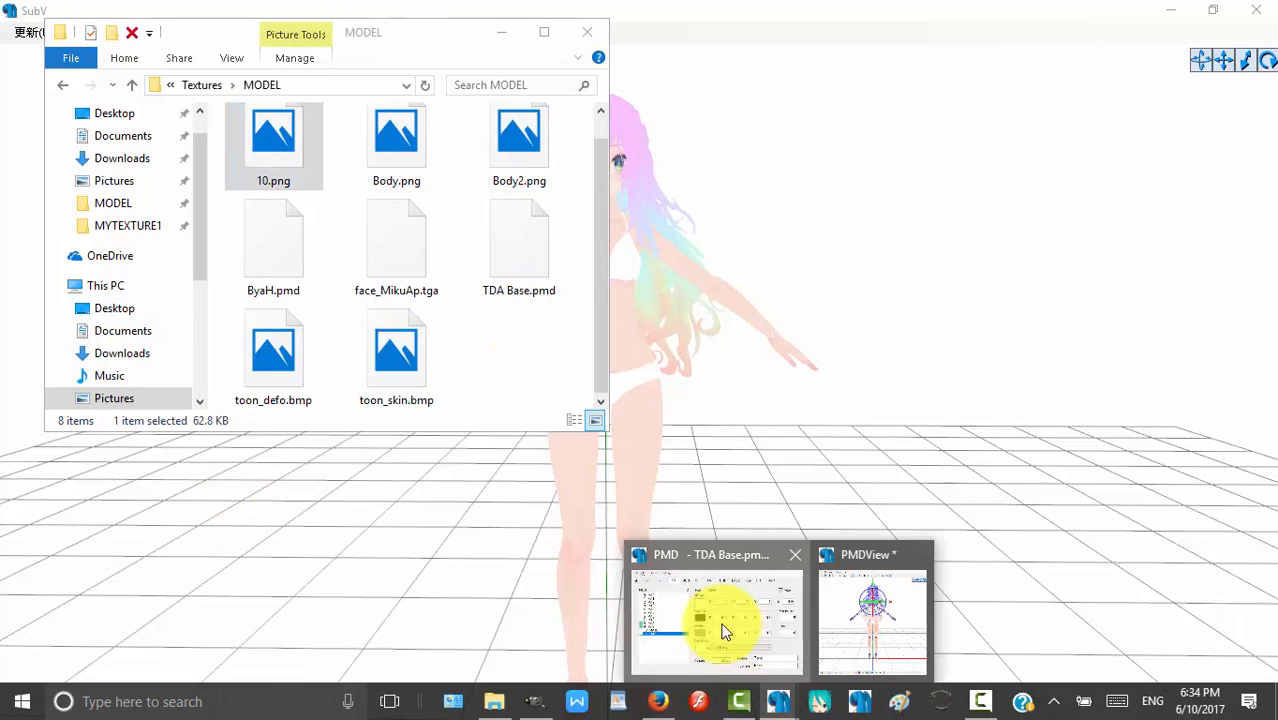
pyautogui.click(728, 634)
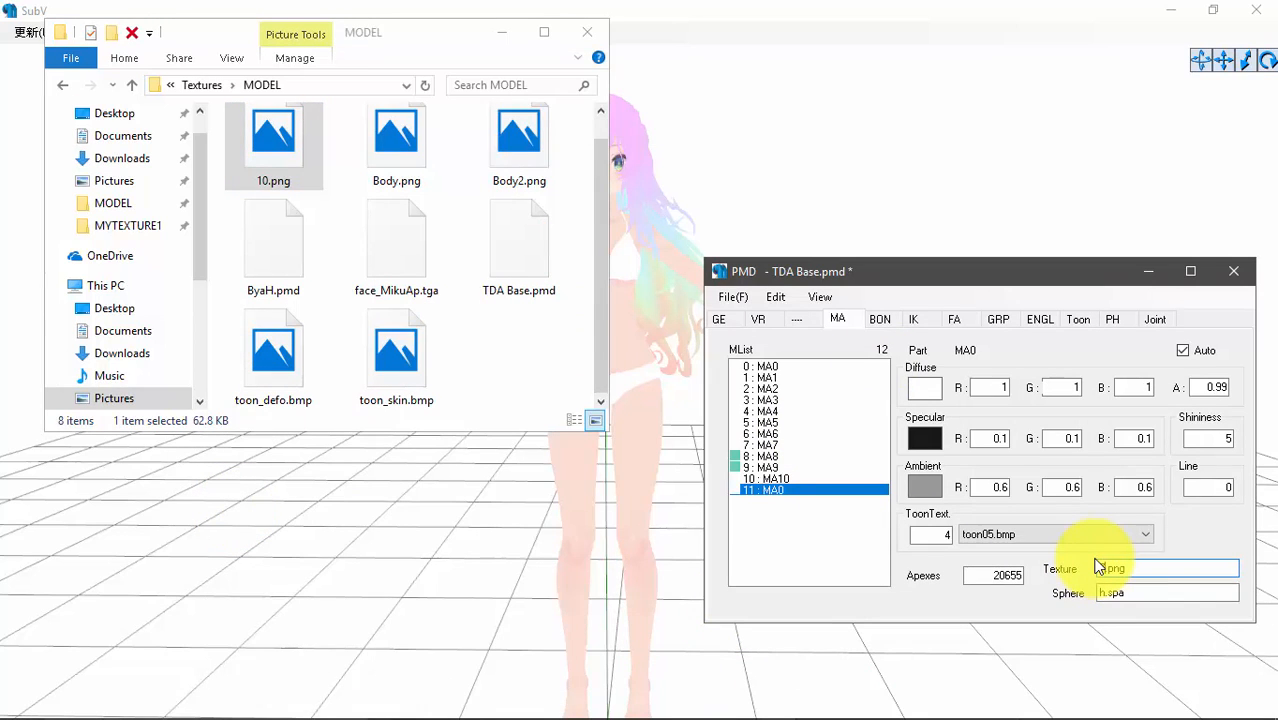
pyautogui.write('10')
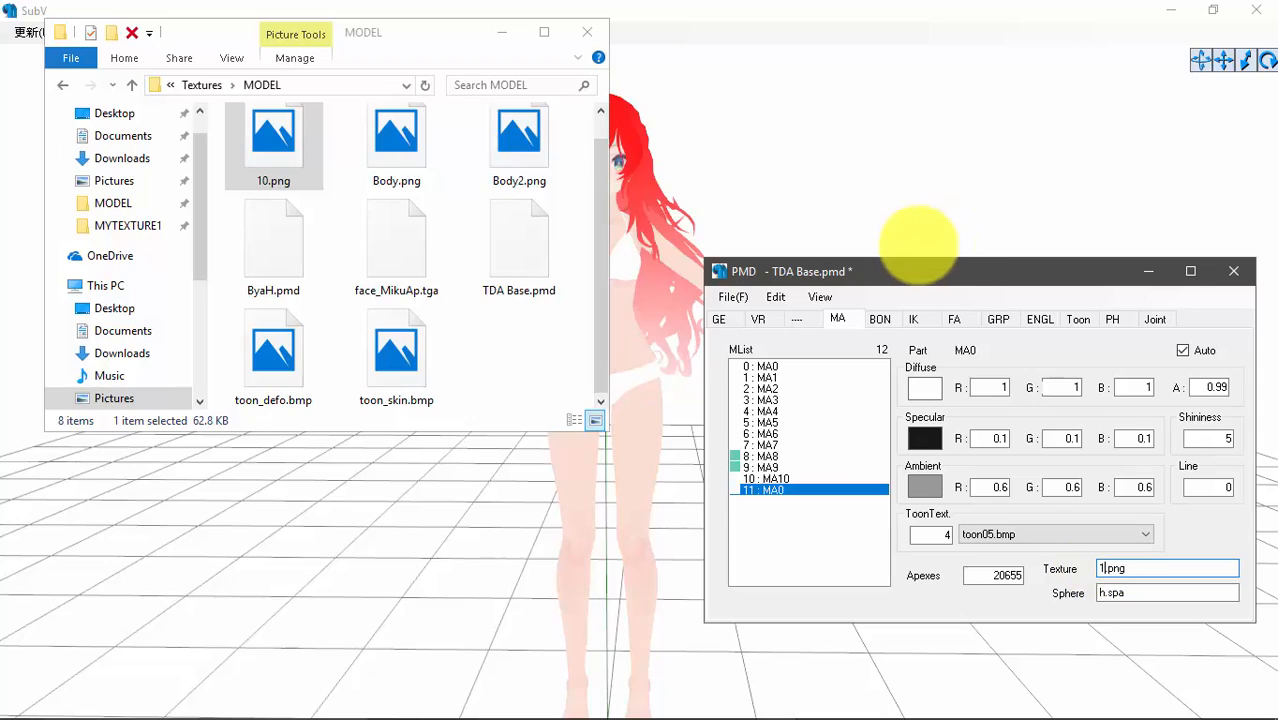
pyautogui.click(492, 540)
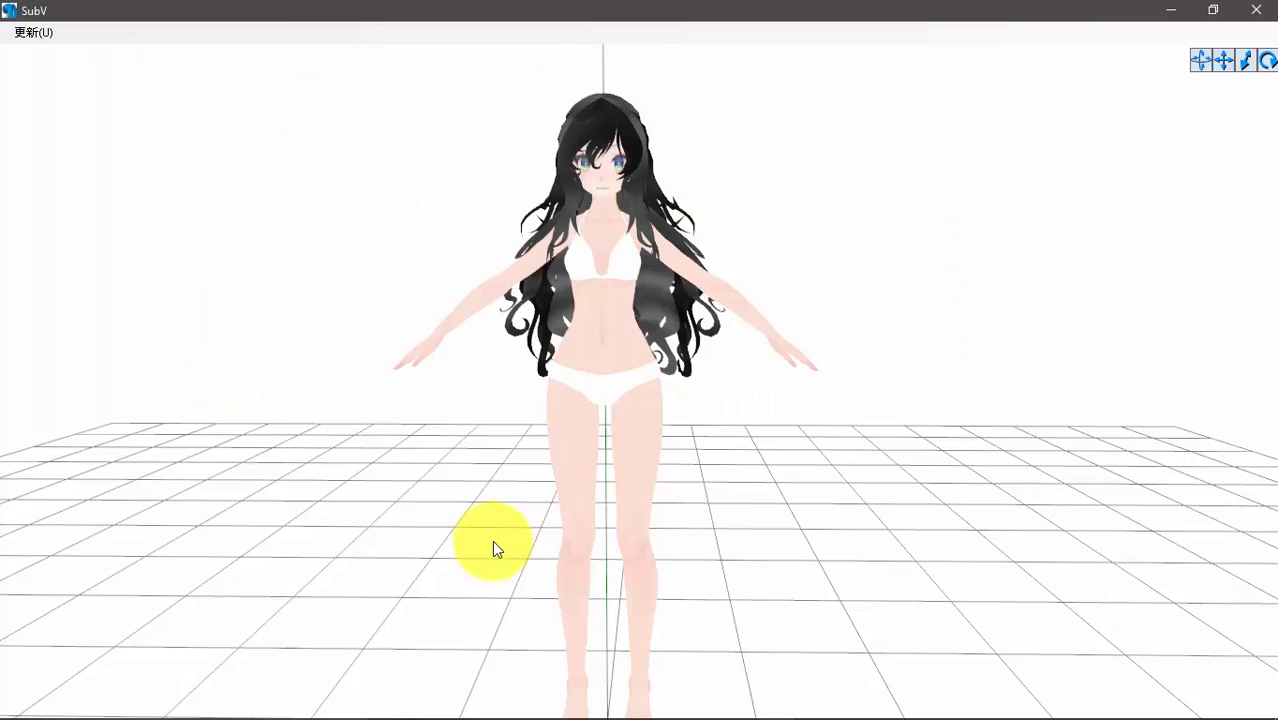
pyautogui.moveTo(517, 513)
pyautogui.mouseDown()
pyautogui.moveTo(747, 508)
pyautogui.moveTo(497, 510)
pyautogui.mouseUp()
# Step: Return to File Explorer and delete 10.png from the MODEL folder
pyautogui.click(510, 699)
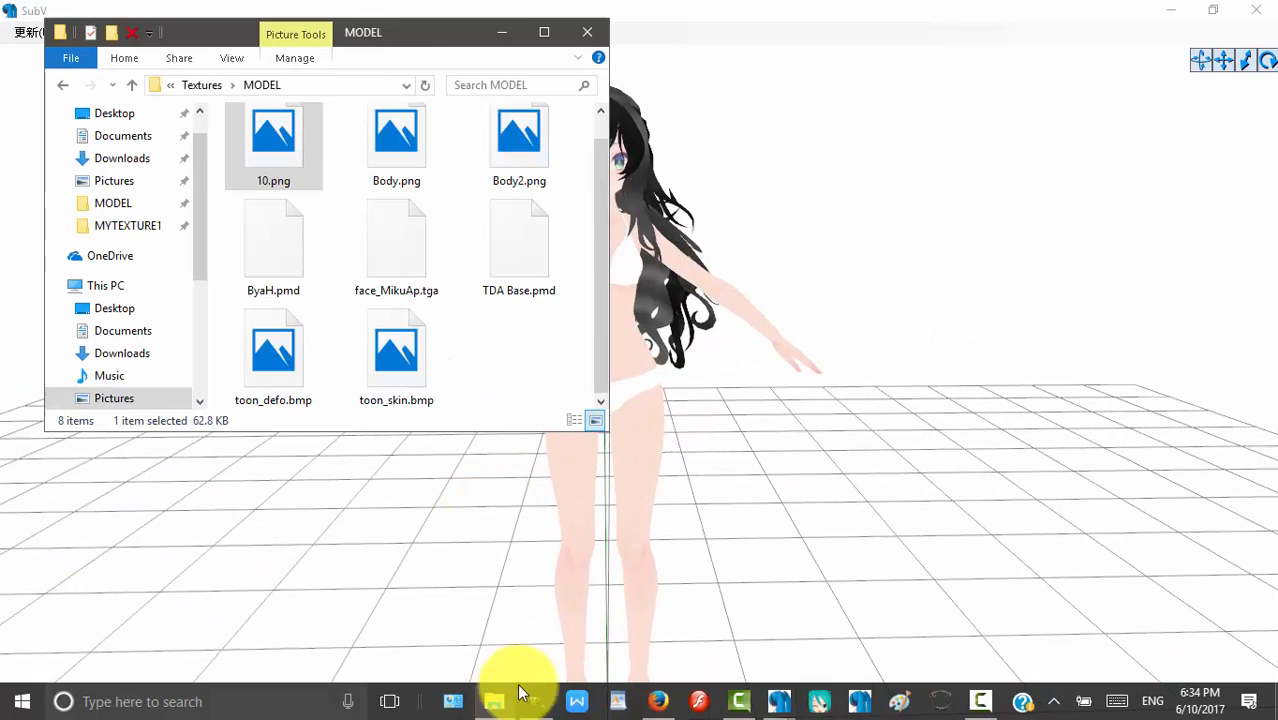
pyautogui.rightClick(271, 155)
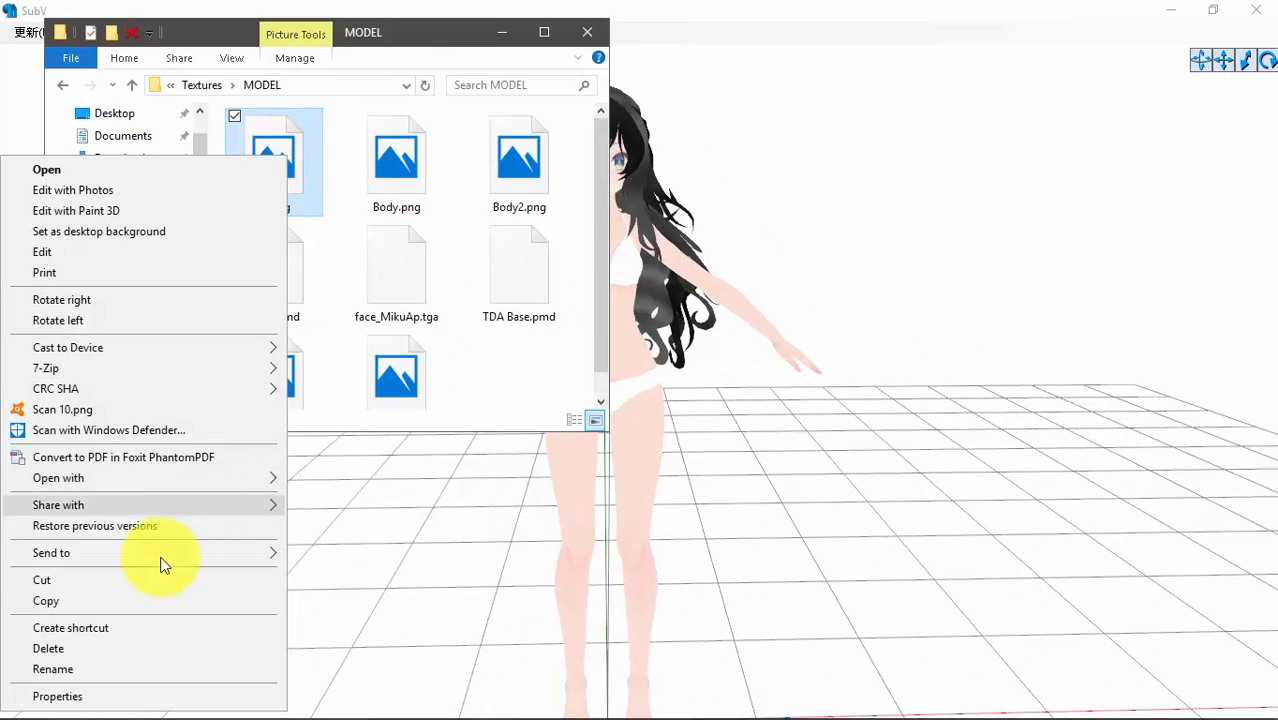
pyautogui.click(48, 650)
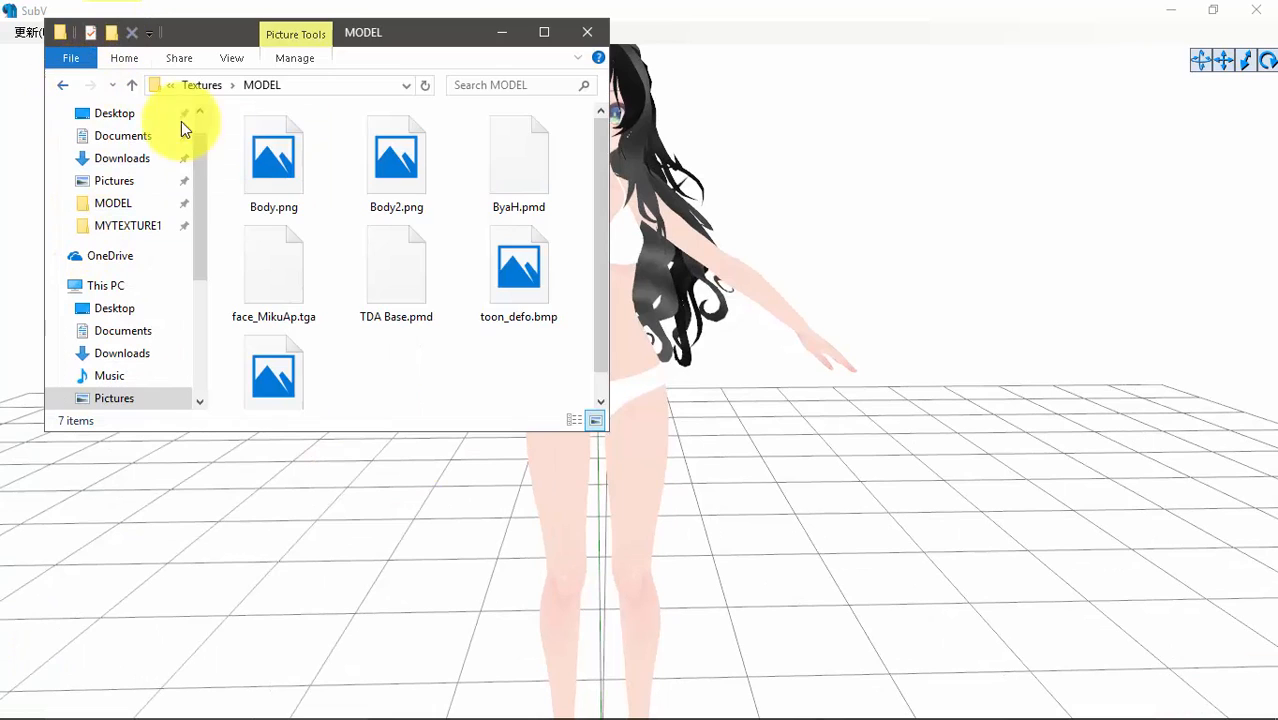
# Step: Copy 2.png from the MYTEXTURE6 folder into the MODEL folder
pyautogui.hotkey('alt', 'Up')
pyautogui.scroll(-1, 301, 372)
pyautogui.doubleClick(290, 354)
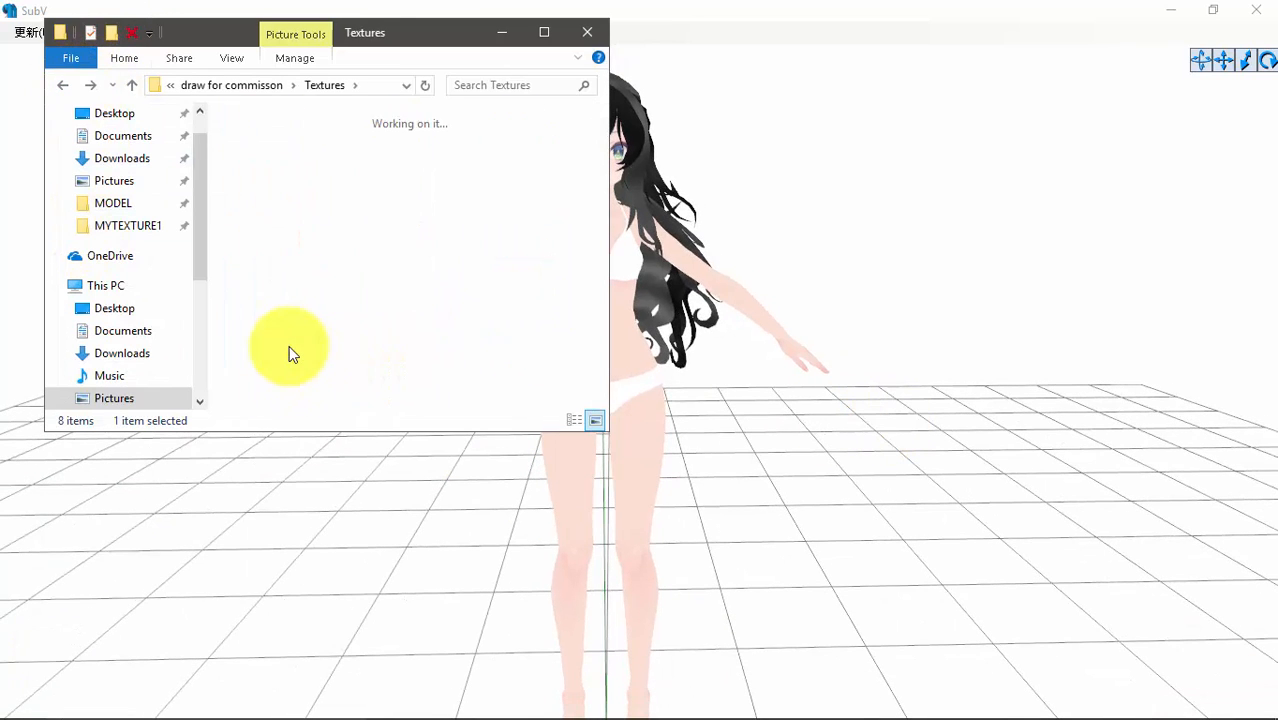
pyautogui.click(386, 176)
pyautogui.rightClick(386, 176)
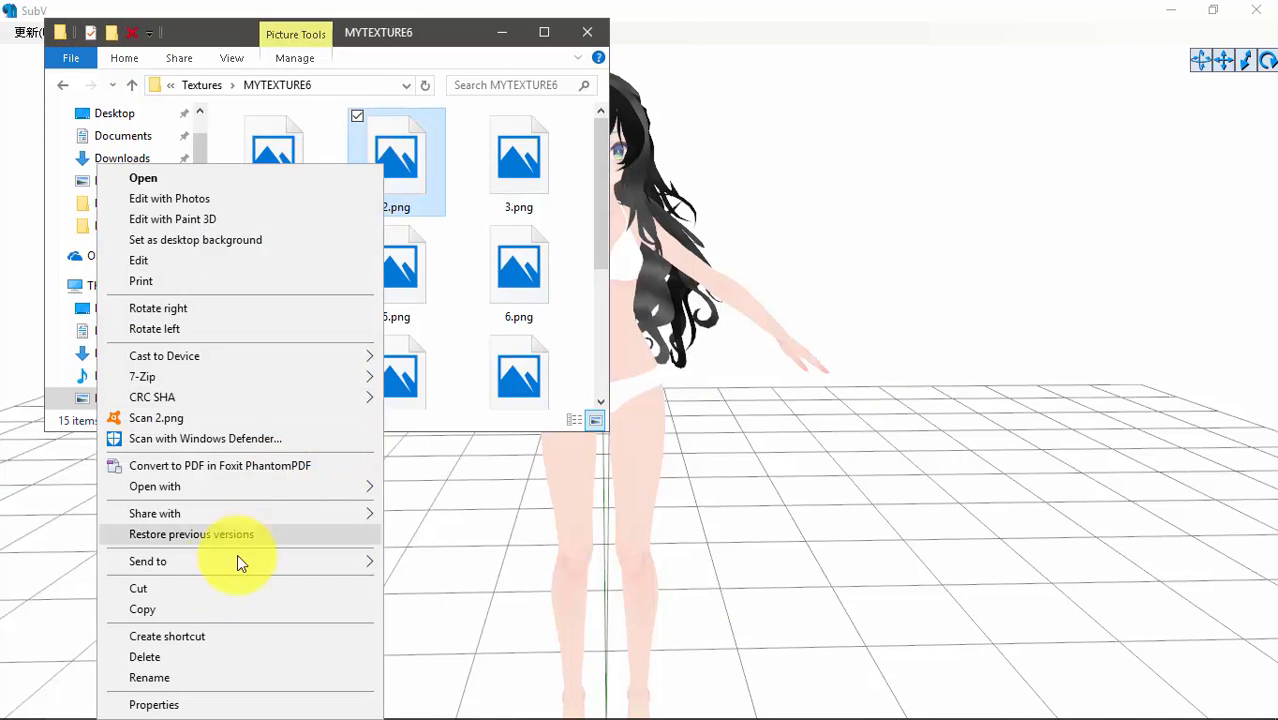
pyautogui.click(148, 609)
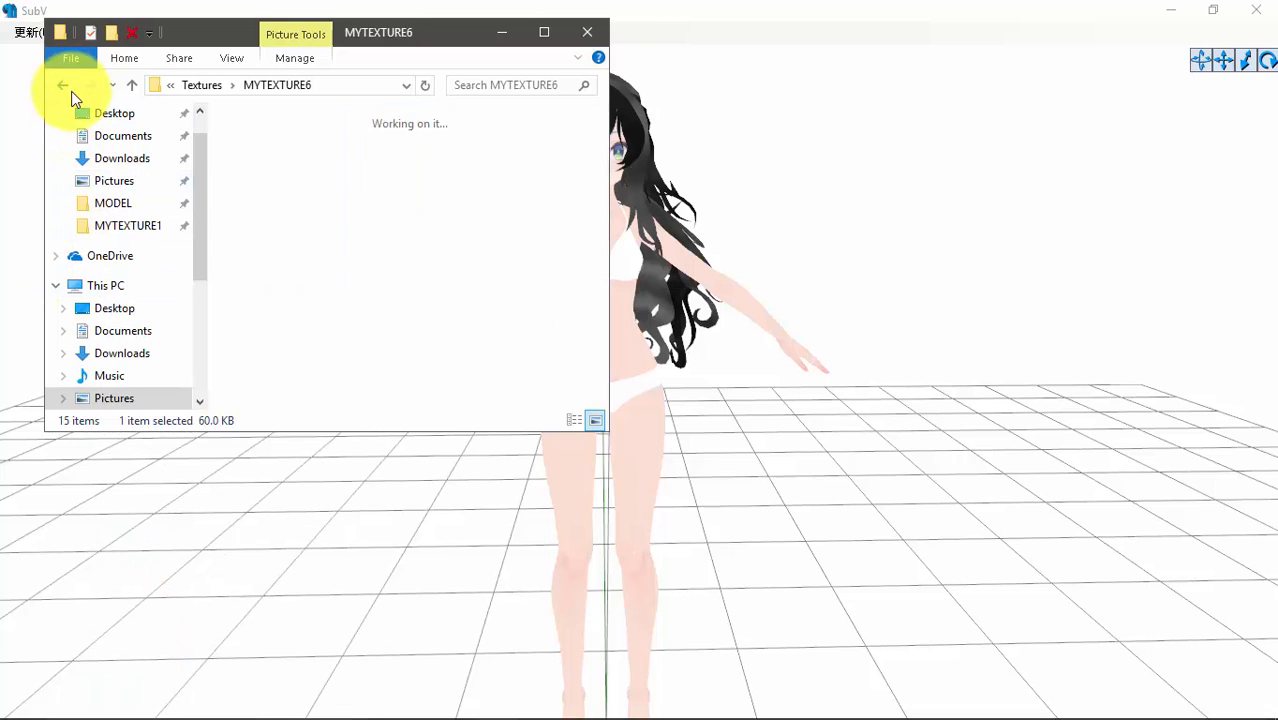
pyautogui.hotkey('alt', 'Up')
pyautogui.scroll(1, 271, 314)
pyautogui.doubleClick(300, 157)
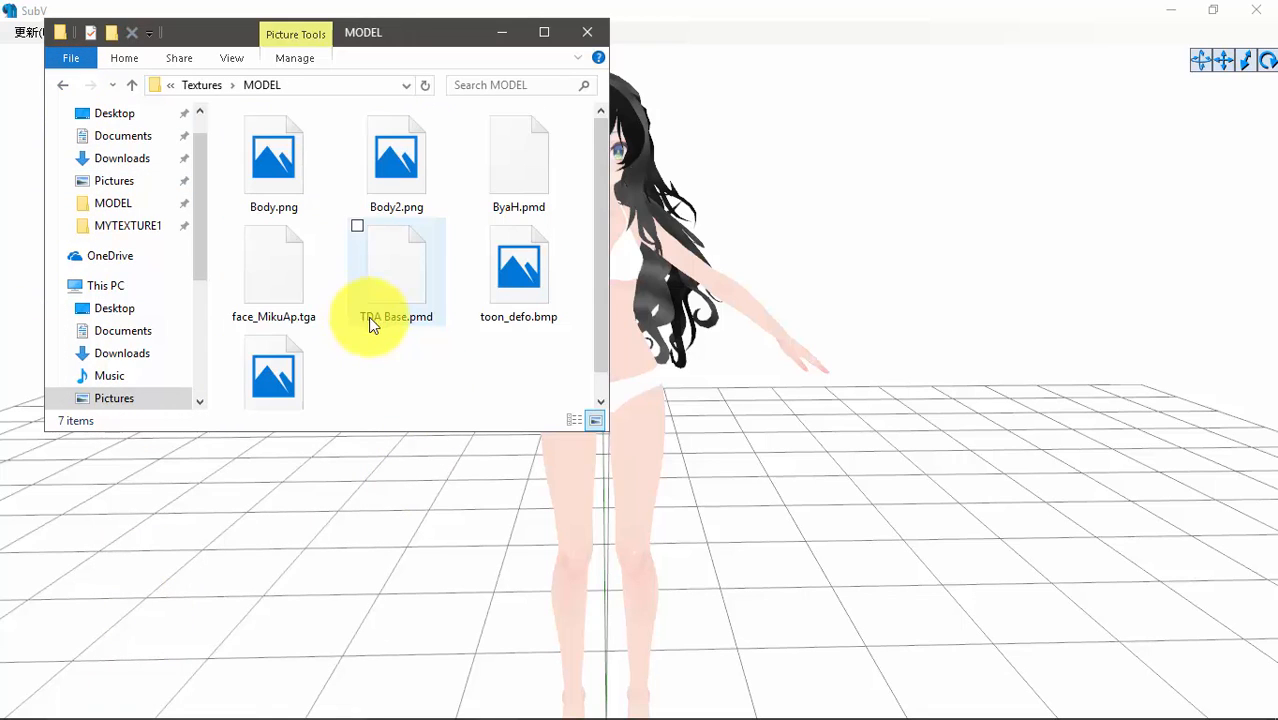
pyautogui.rightClick(382, 358)
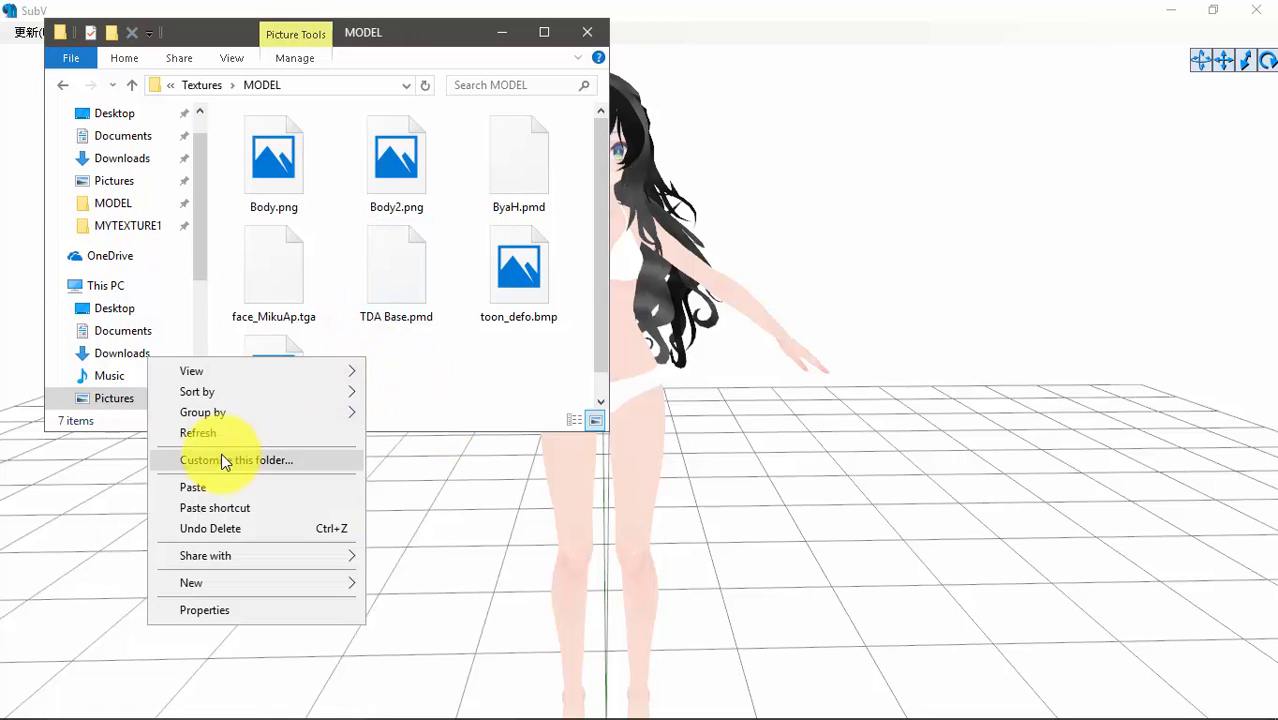
pyautogui.click(193, 487)
# Step: In PMD Editor, set the texture of material 11 : MA0 to 2.png and inspect the hair from front and back in SubV
pyautogui.moveTo(800, 700)
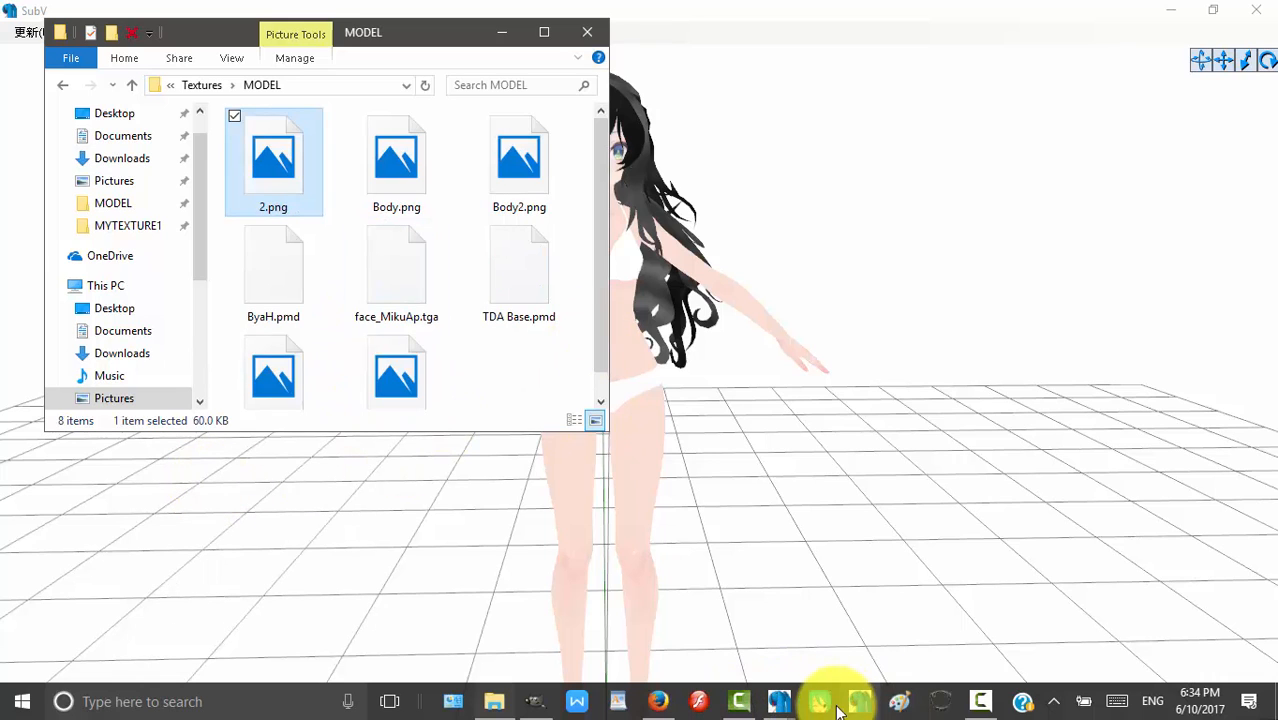
pyautogui.moveTo(838, 708)
pyautogui.click(760, 615)
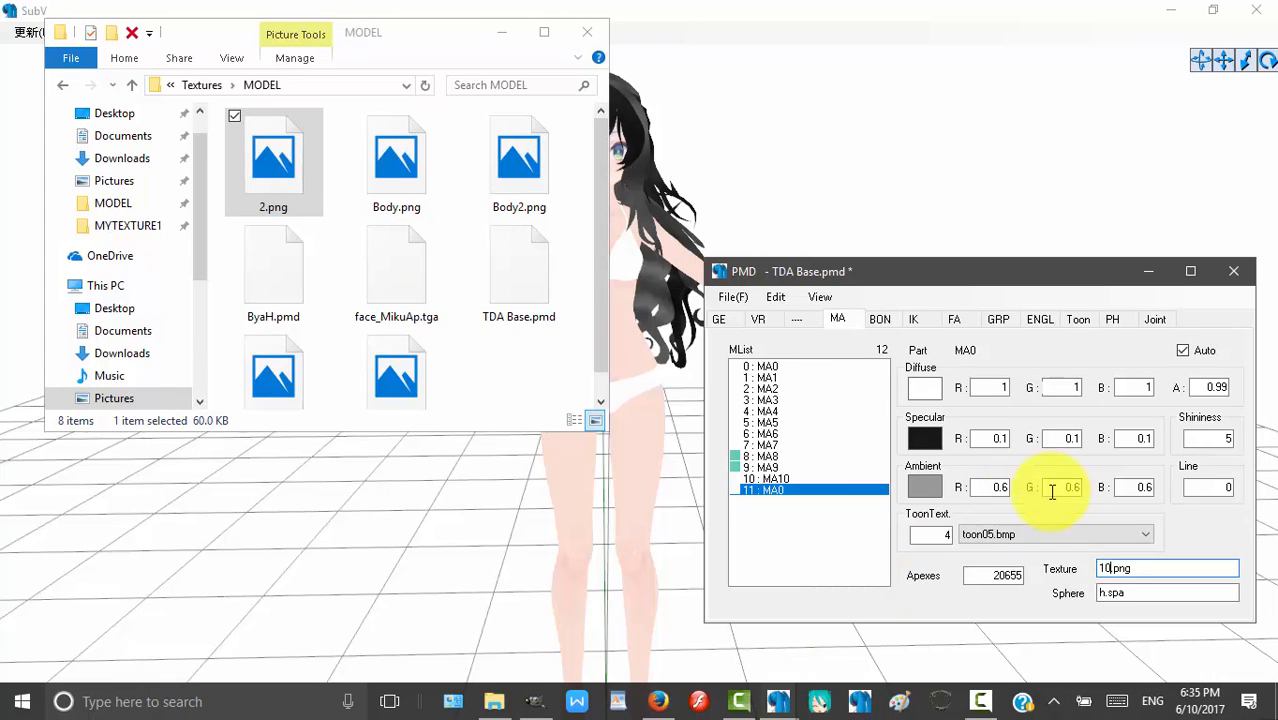
pyautogui.click(1109, 568)
pyautogui.press('BackSpace')
pyautogui.write('2')
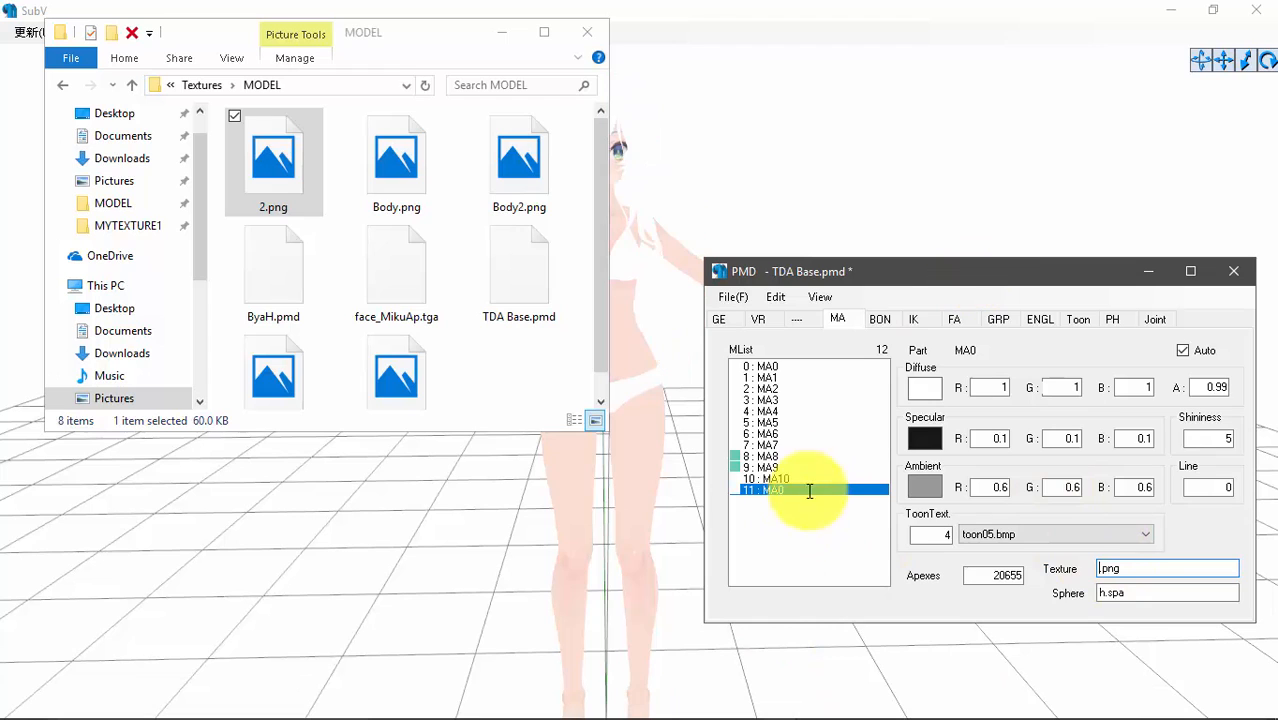
pyautogui.click(550, 597)
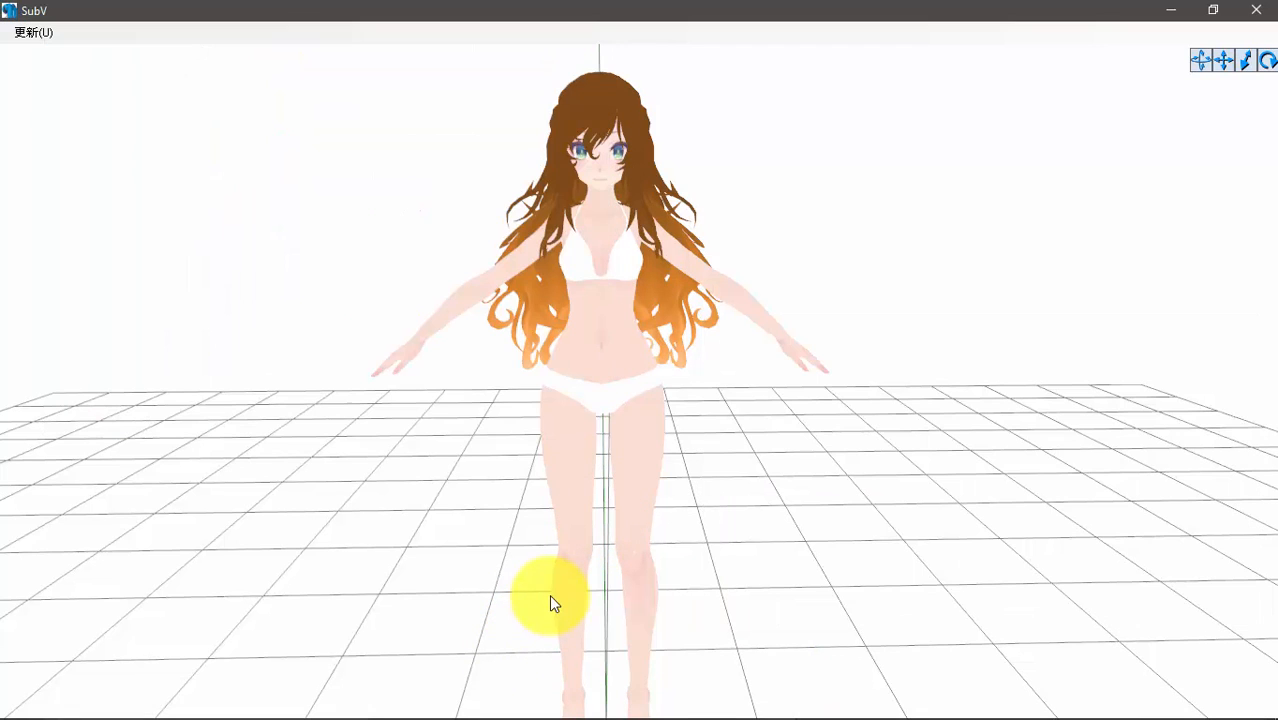
pyautogui.moveTo(499, 476); pyautogui.dragTo(669, 484)
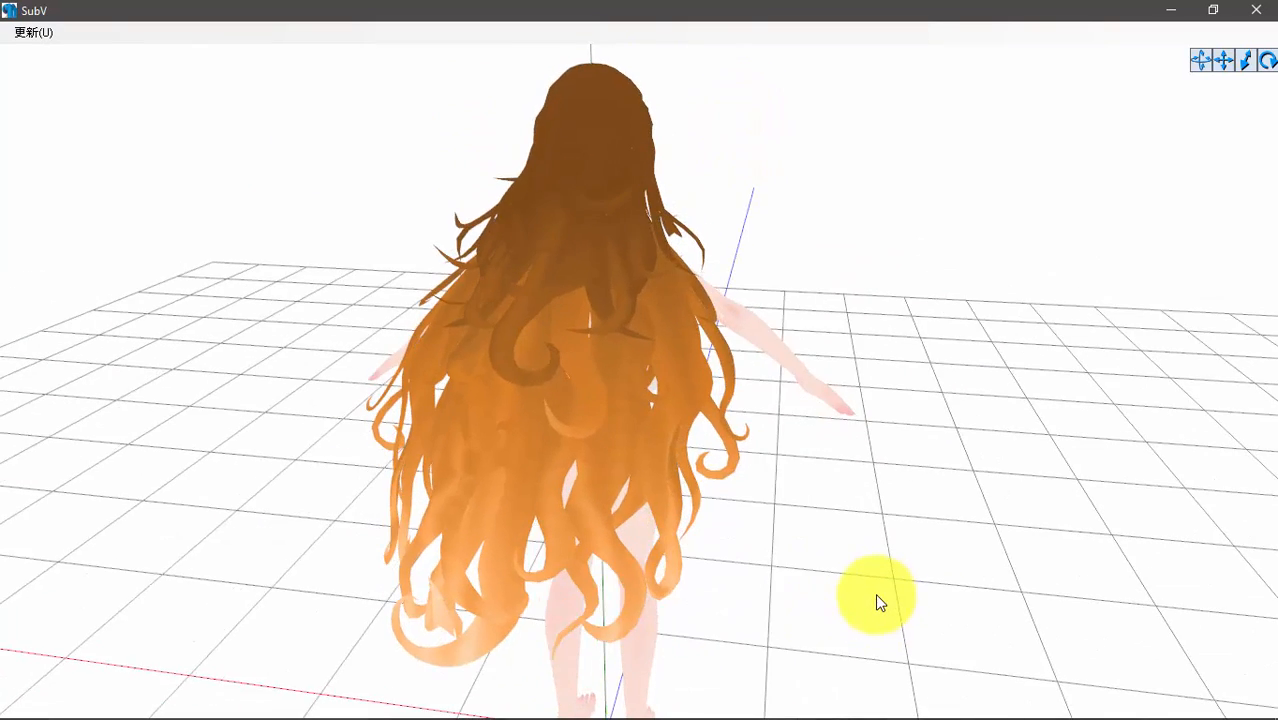
pyautogui.moveTo(852, 586); pyautogui.dragTo(705, 579)
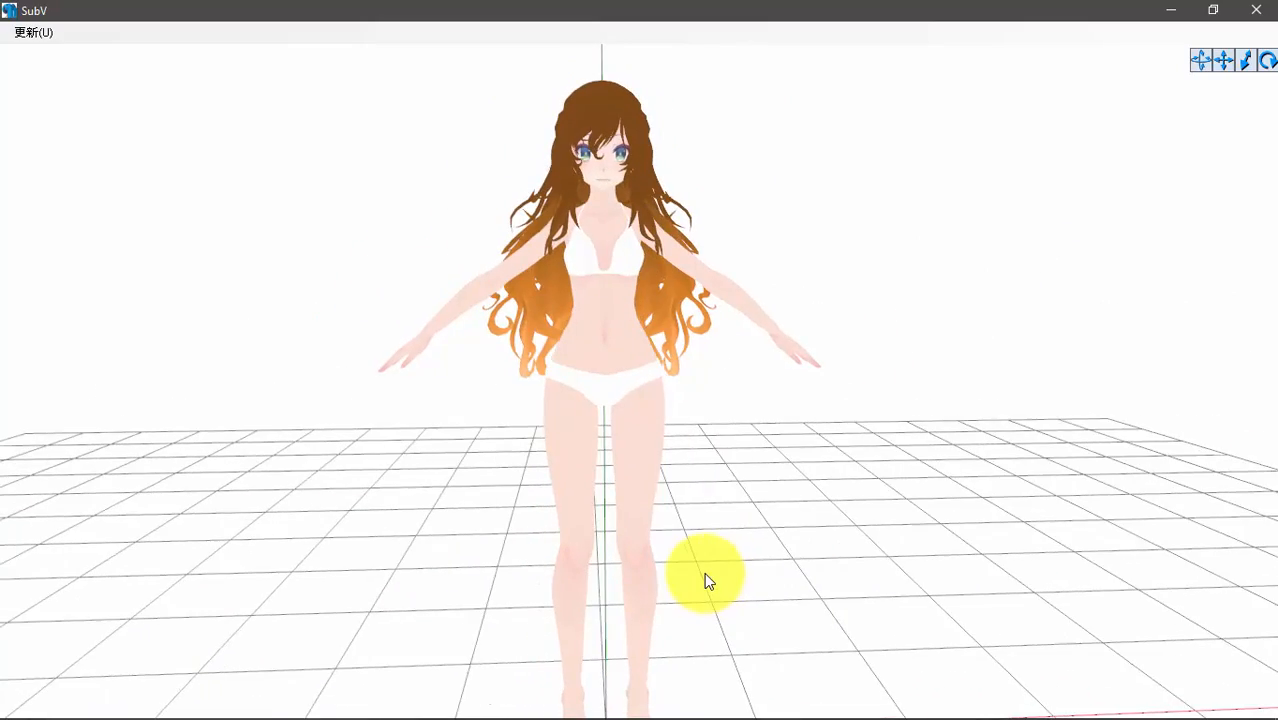
pyautogui.moveTo(676, 485)
pyautogui.mouseDown()
pyautogui.moveTo(827, 496)
pyautogui.moveTo(620, 490)
pyautogui.moveTo(653, 488)
pyautogui.mouseUp()
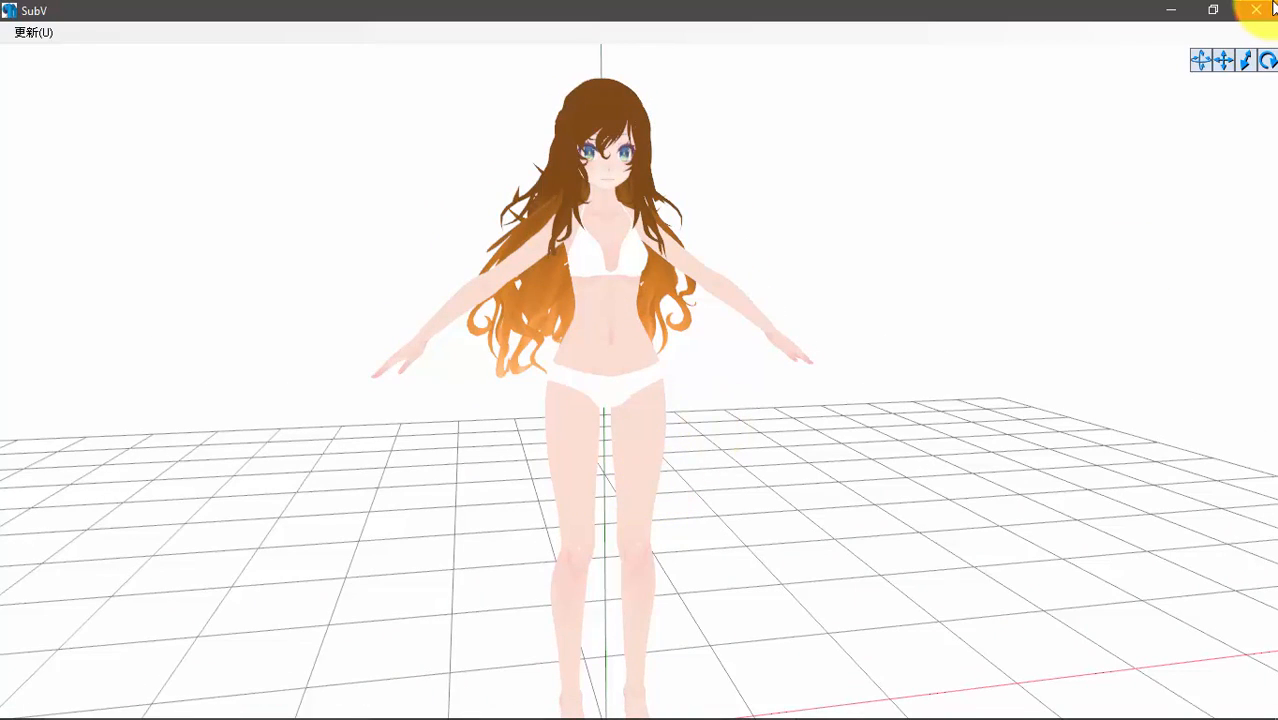
# Step: Close the SubV preview and the PMDView window
pyautogui.click(1240, 14)
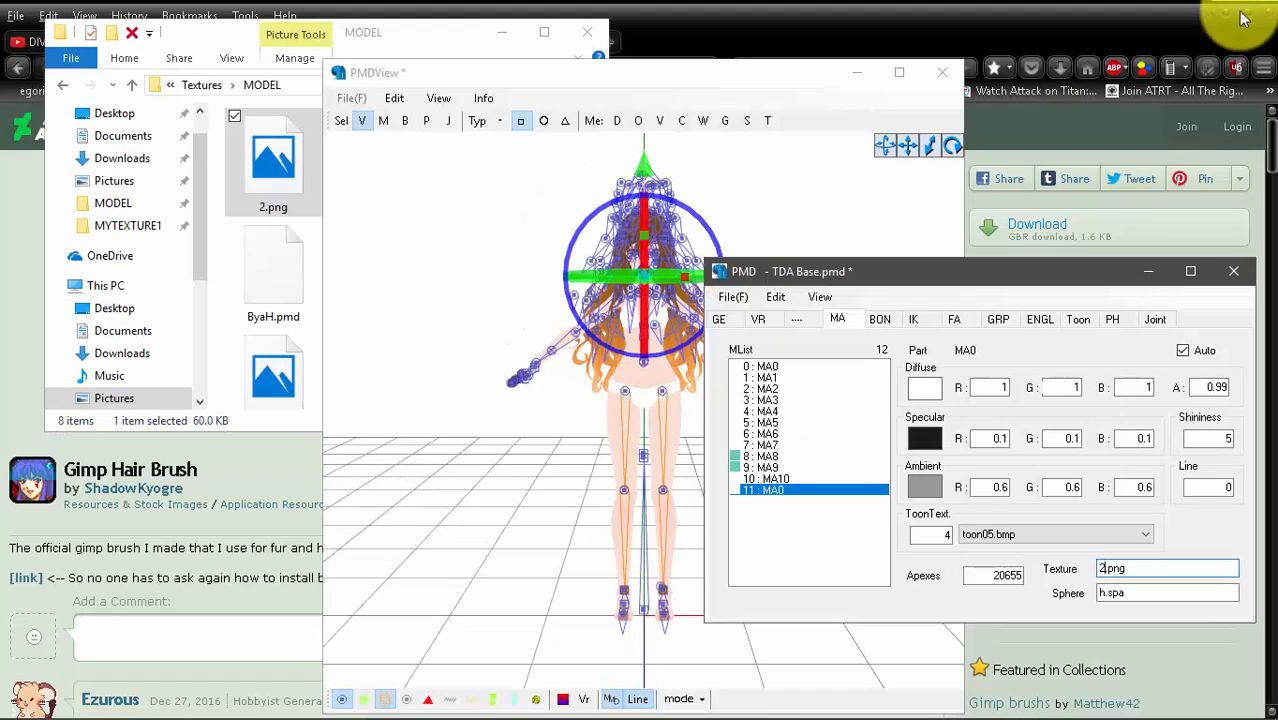
pyautogui.click(937, 86)
pyautogui.click(935, 80)
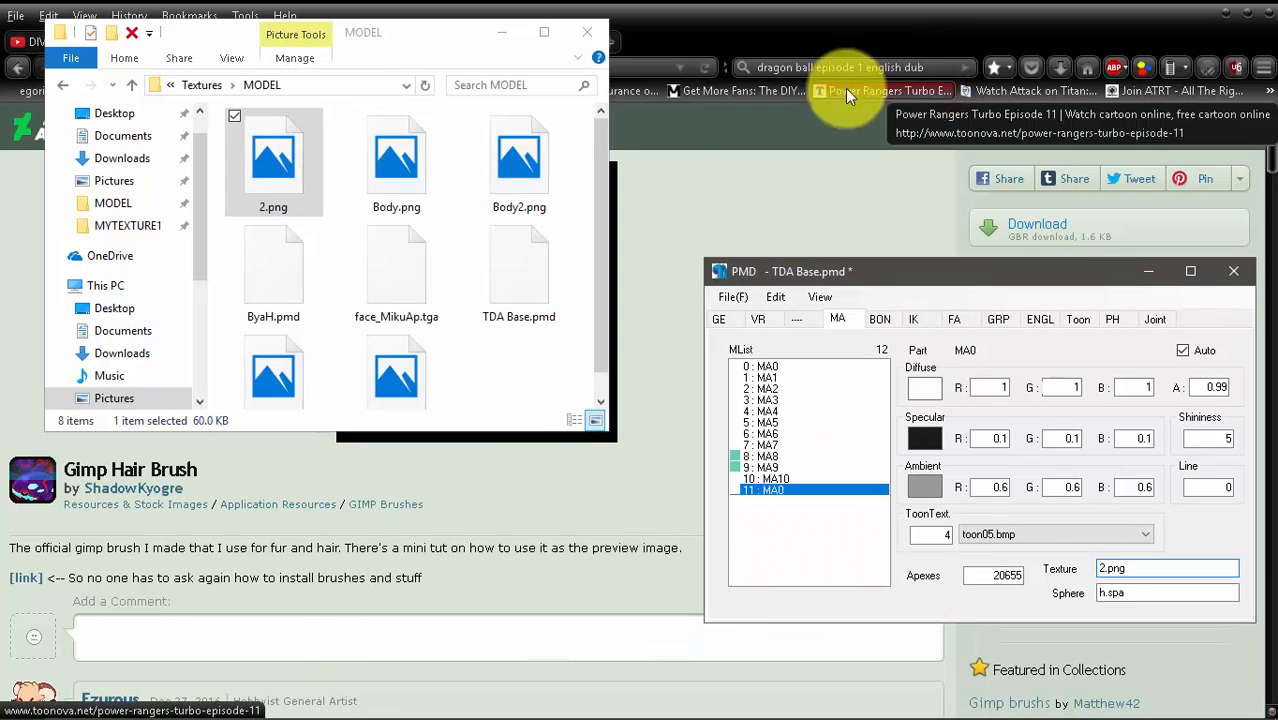
# Step: Switch to GIMP, maximize its window and set the Smudge tool's brush to 2. Hardness 100
pyautogui.moveTo(491, 700)
pyautogui.click(538, 702)
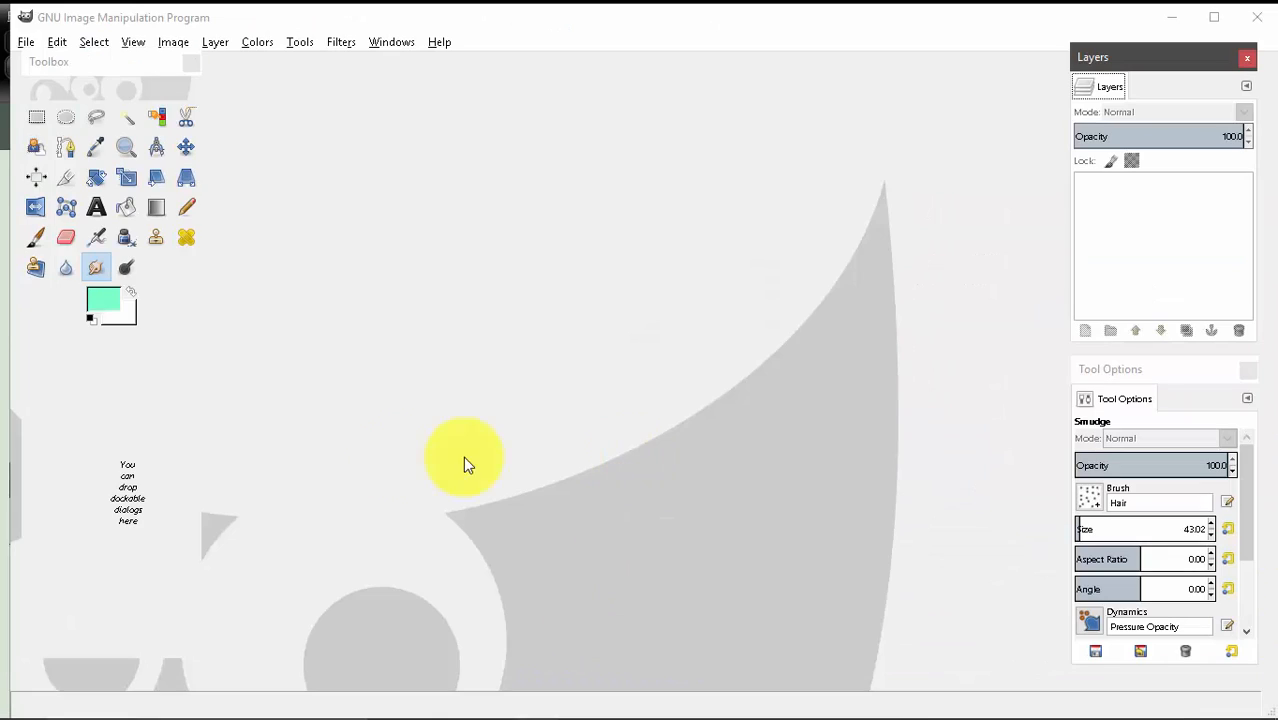
pyautogui.click(1213, 22)
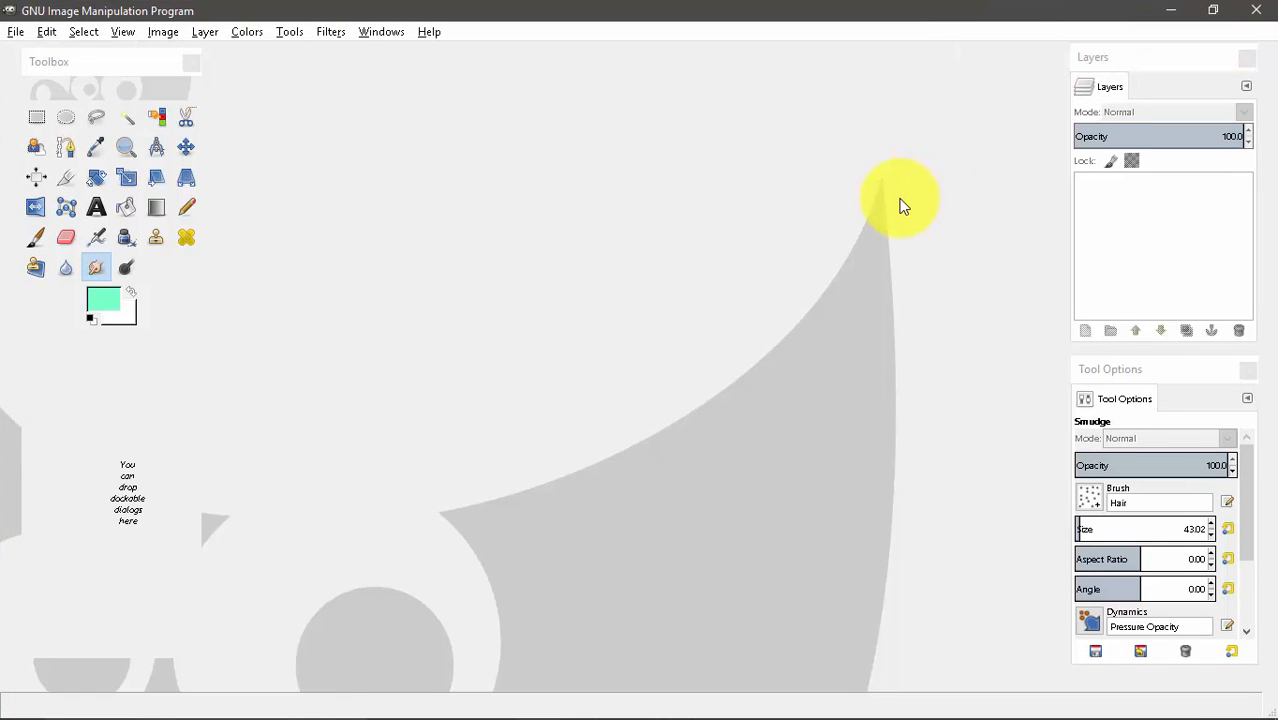
pyautogui.click(1088, 498)
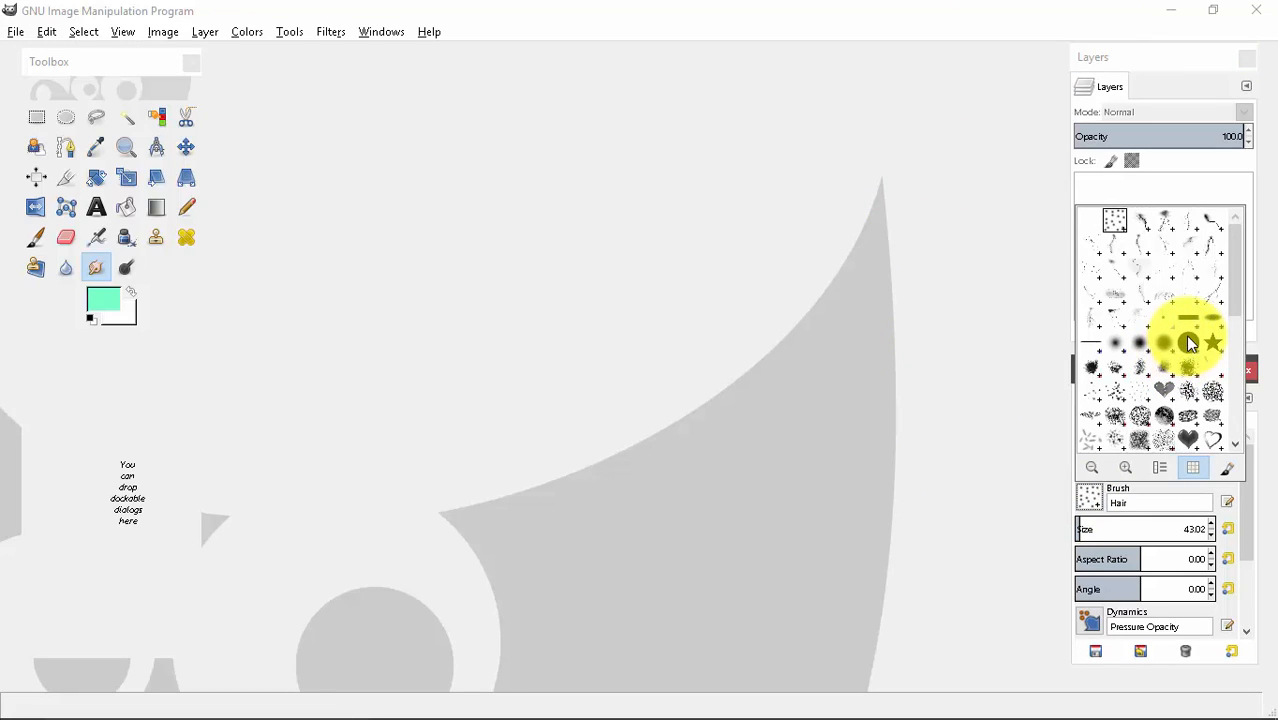
pyautogui.doubleClick(1187, 345)
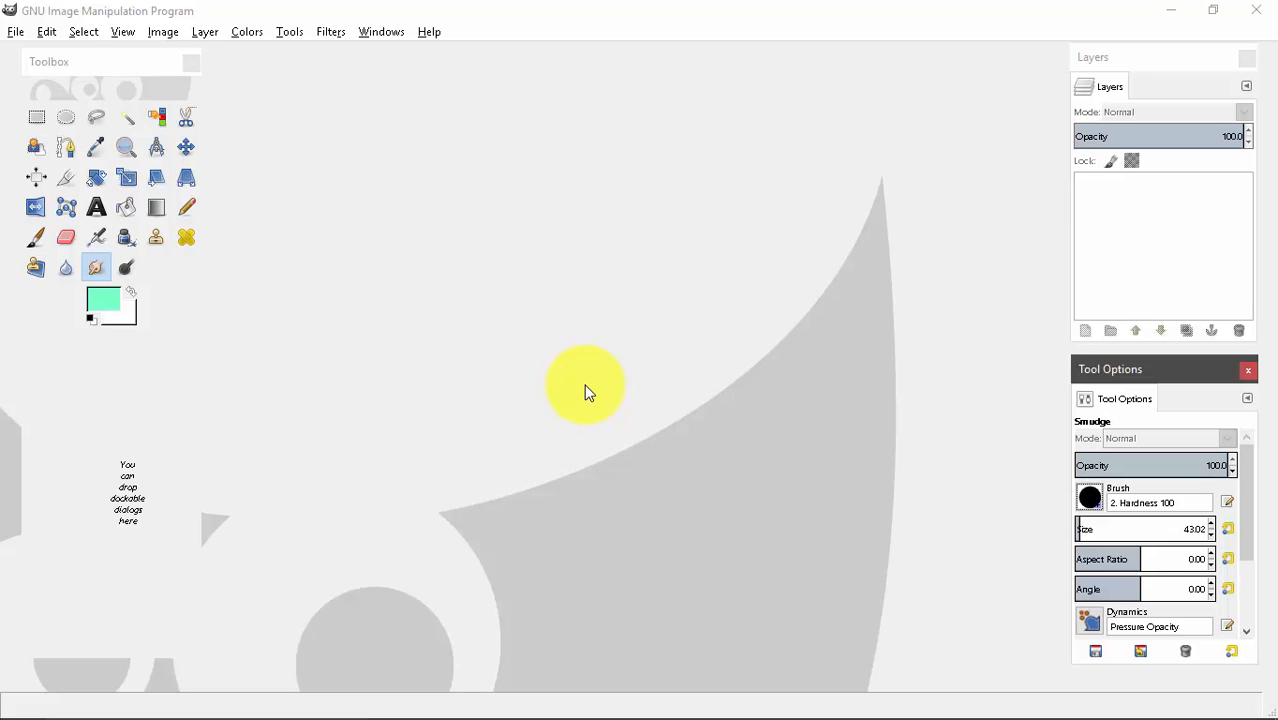
pyautogui.moveTo(582, 712)
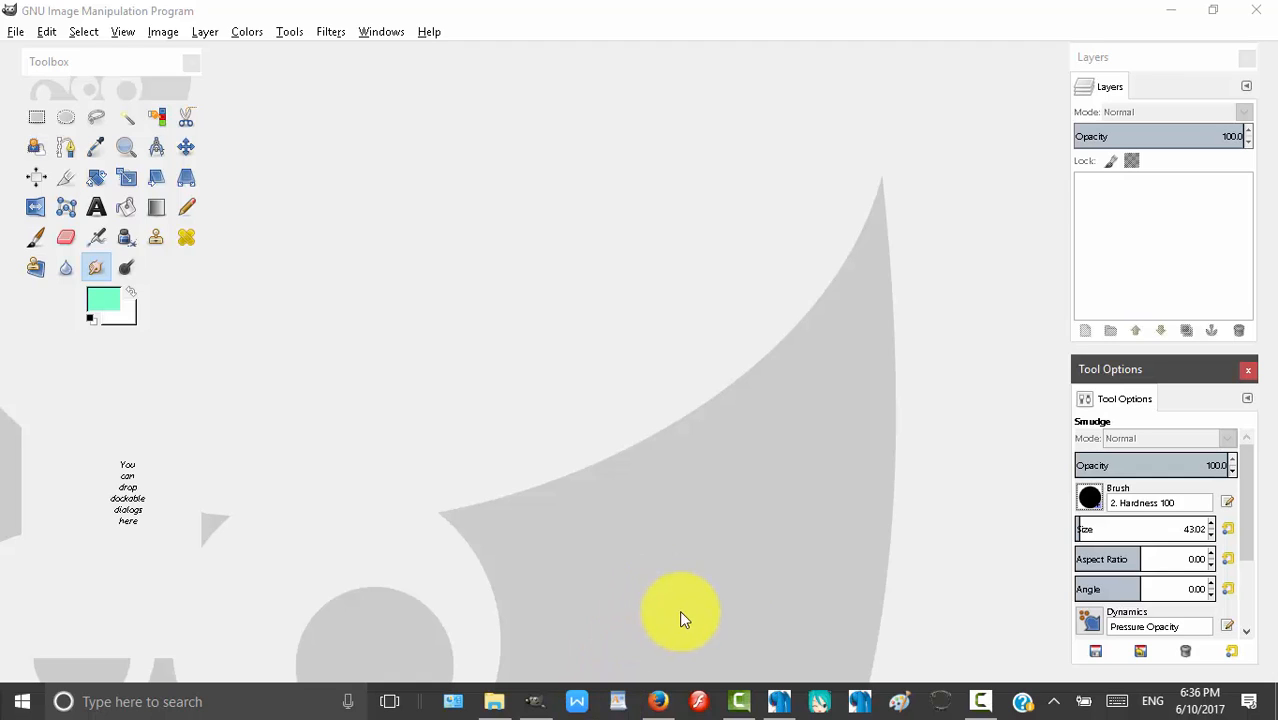
pyautogui.click(979, 700)
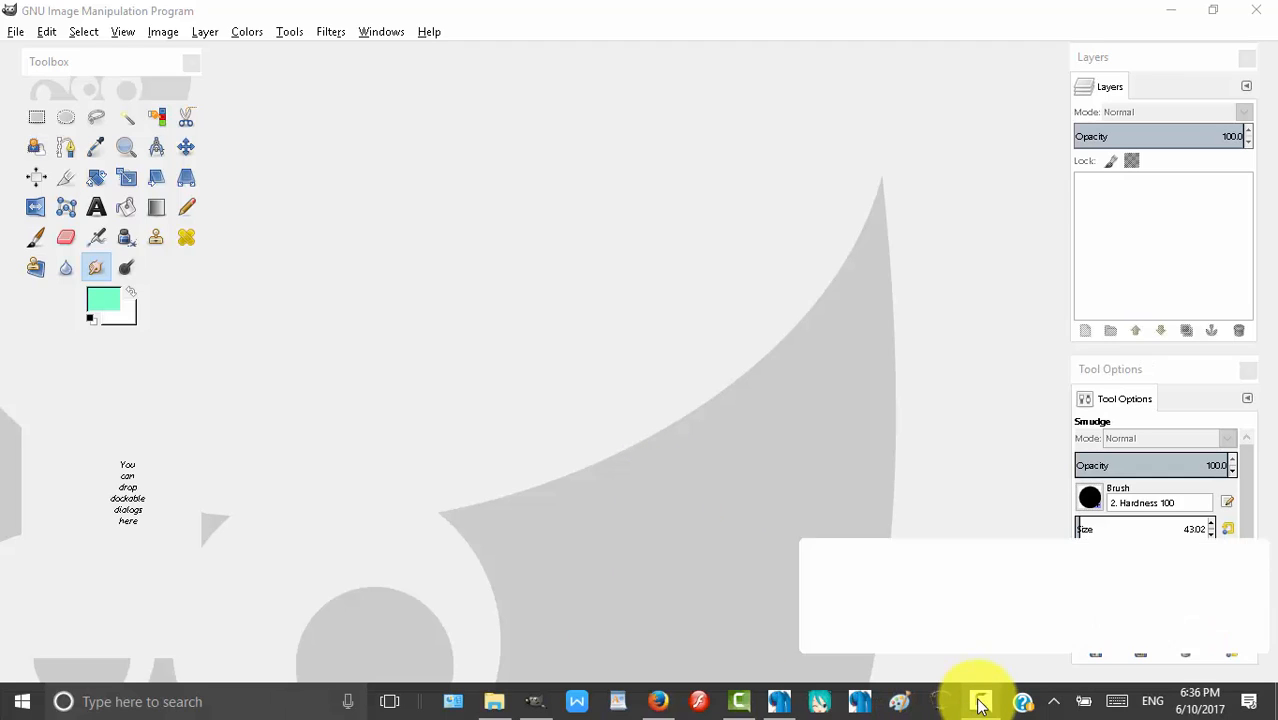